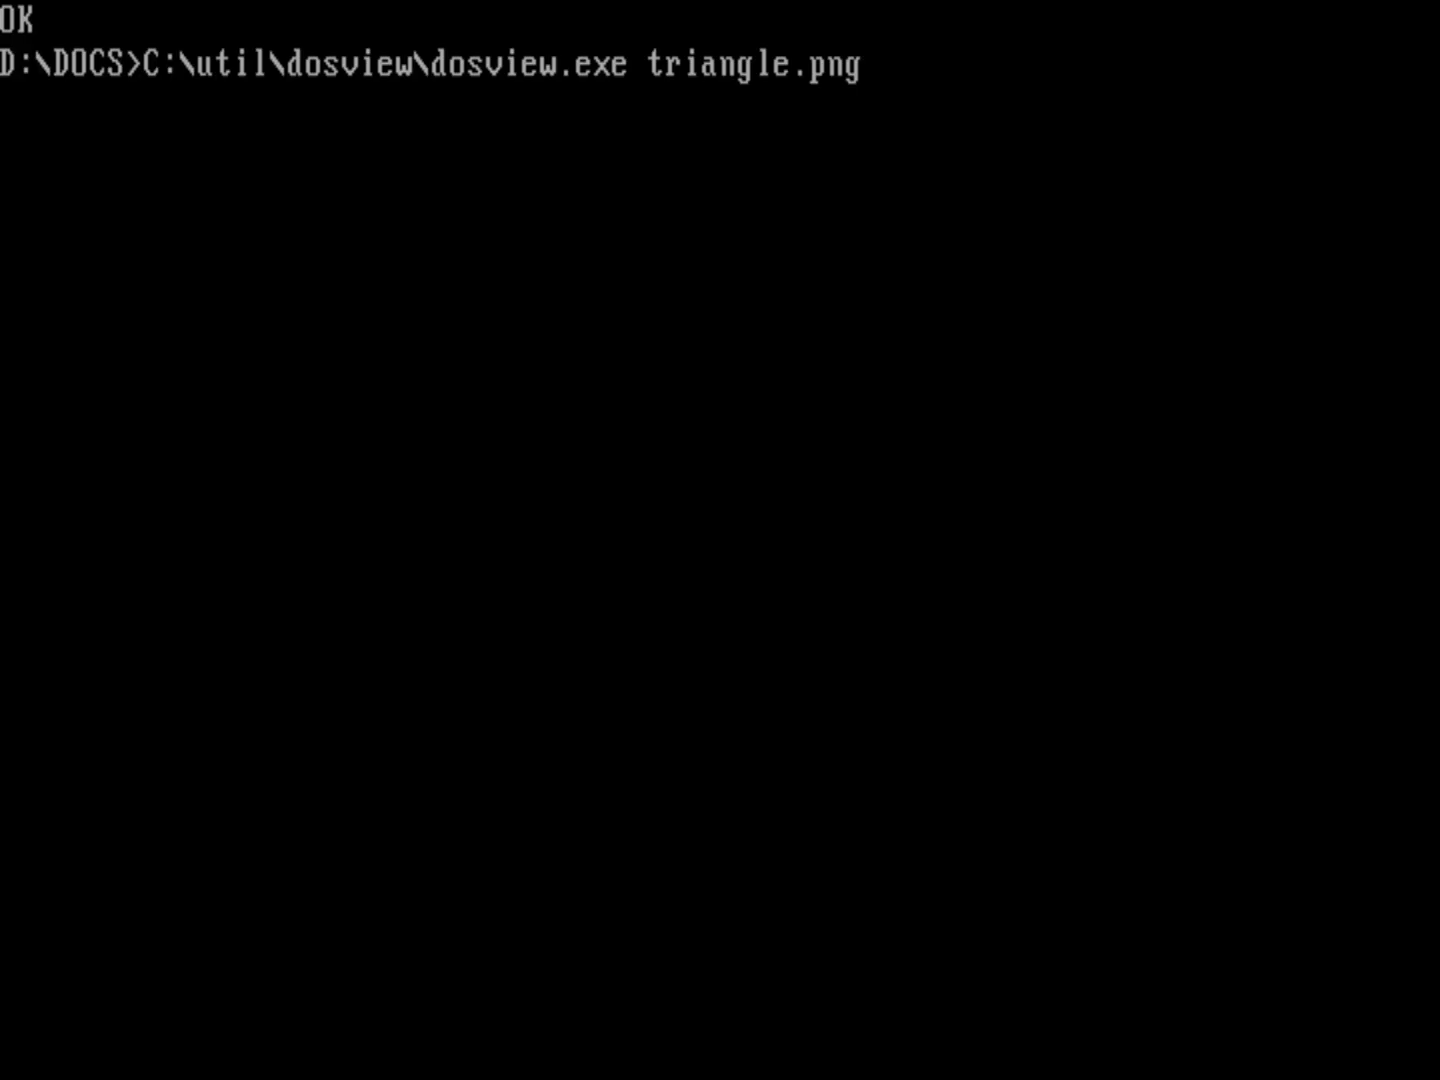
Step: Display triangle.png in dosview from the D:\DOCS prompt
{"action": "key", "text": "Return"}
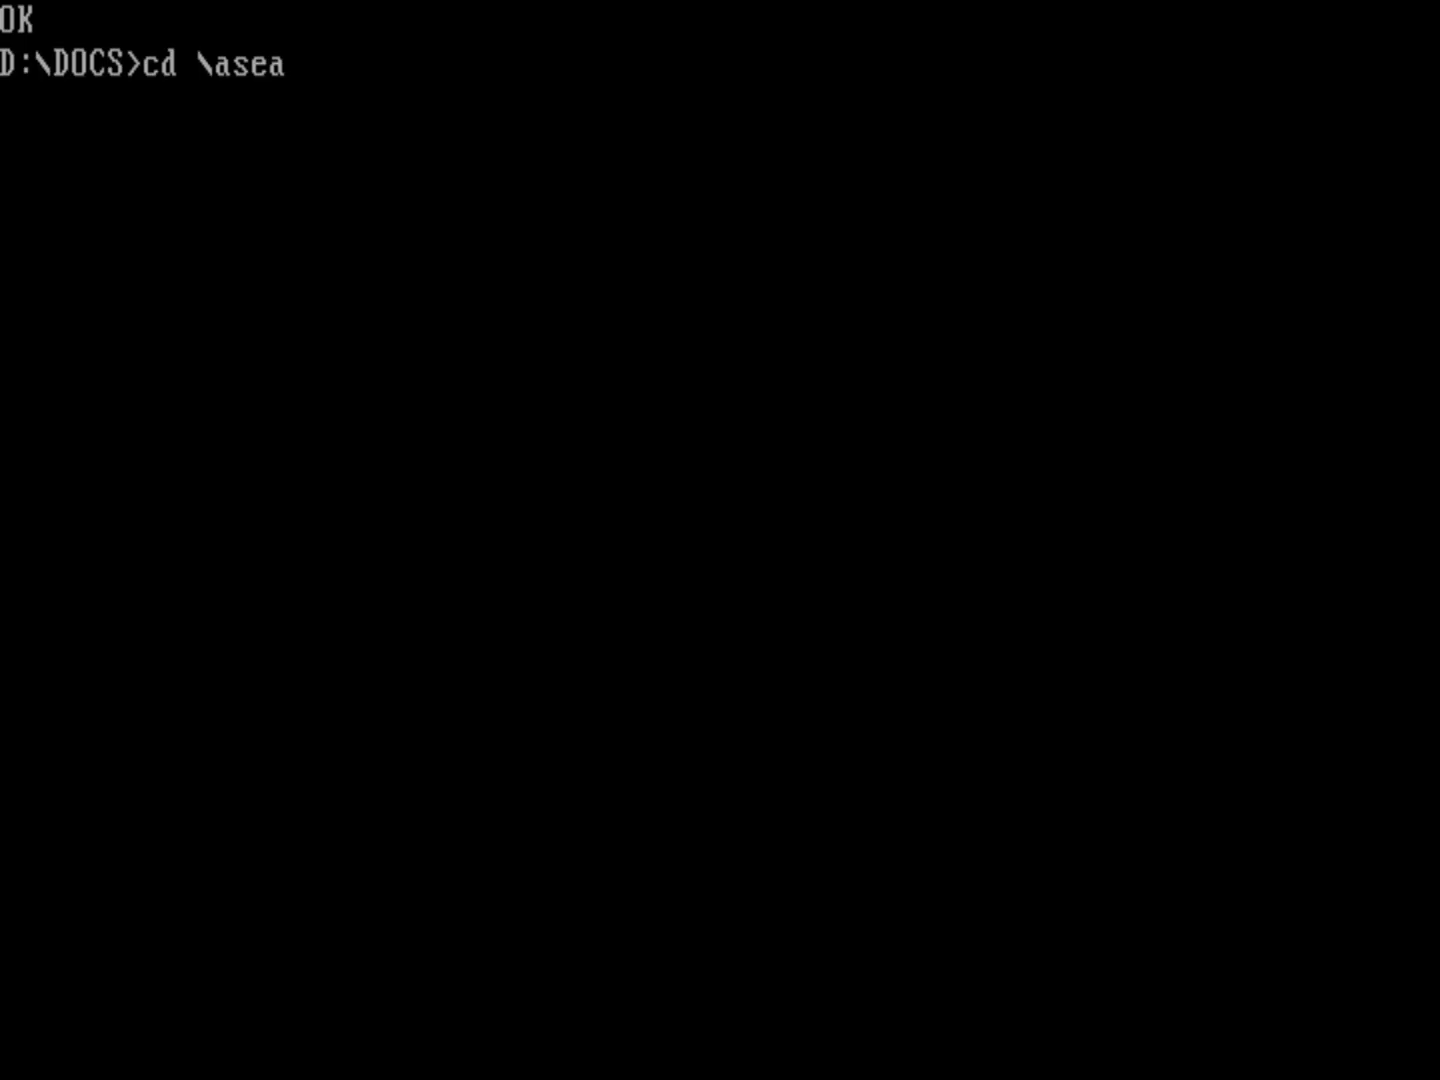
Step: Switch to the \aseasy folder with cd \aseasy and enter the aseasy command
{"action": "type", "text": "sy"}
{"action": "key", "text": "Return"}
{"action": "type", "text": "as"}
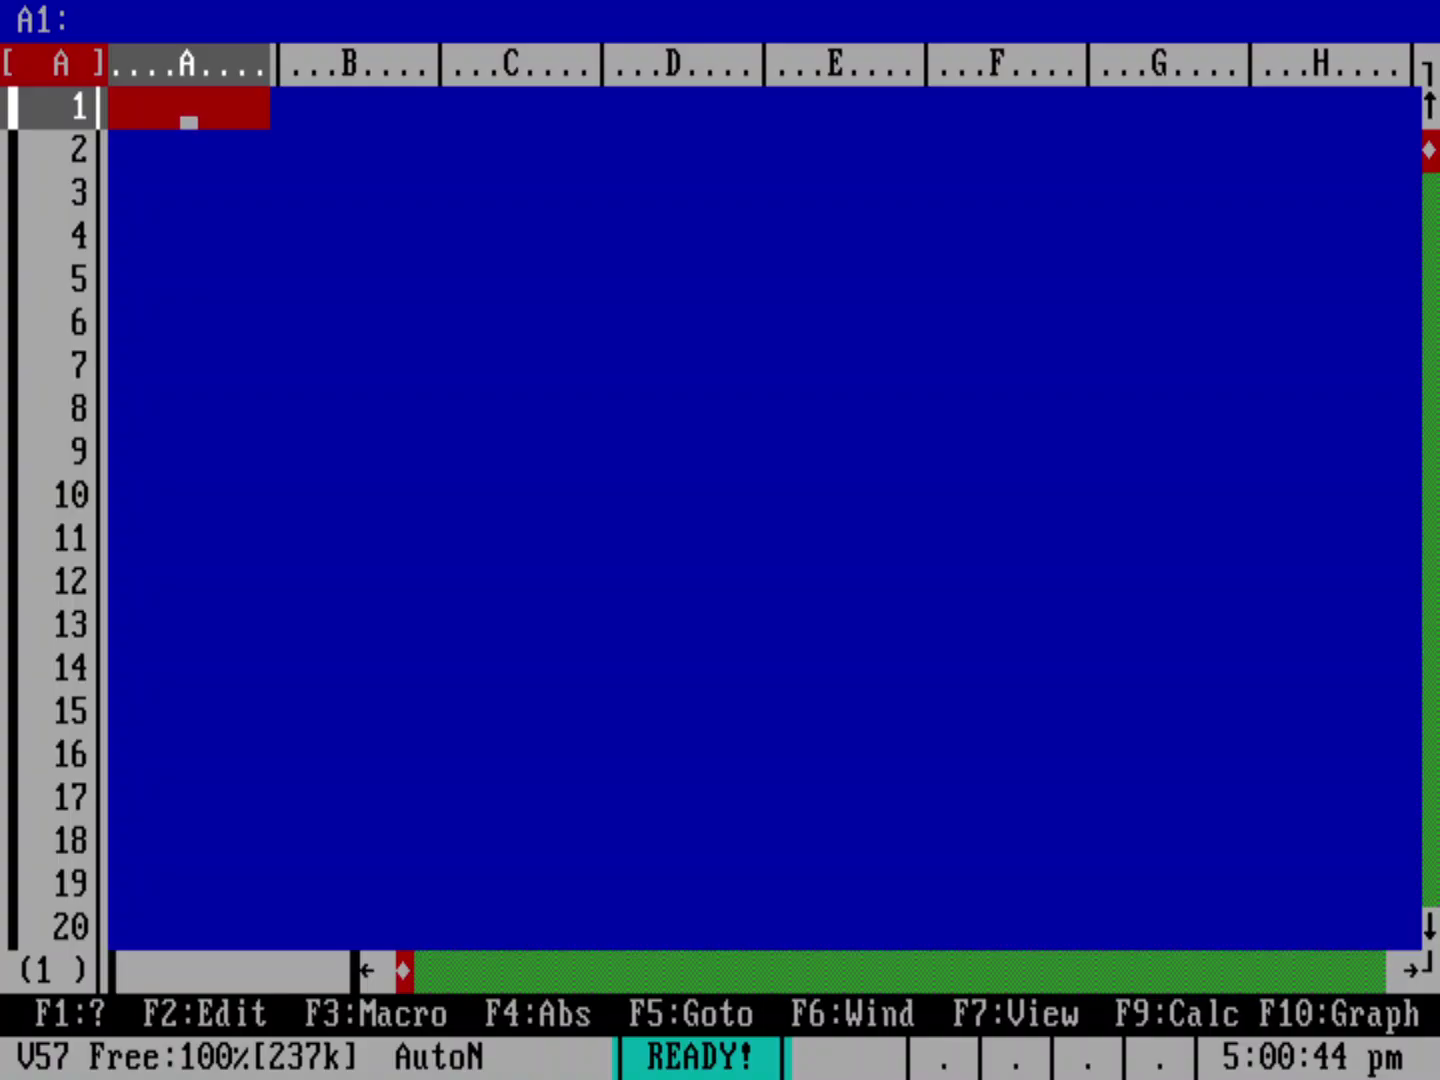
Step: Enter the heading a^2 + b^2 = c^2 in A1 and the label b=480 in B2
{"action": "type", "text": "'"}
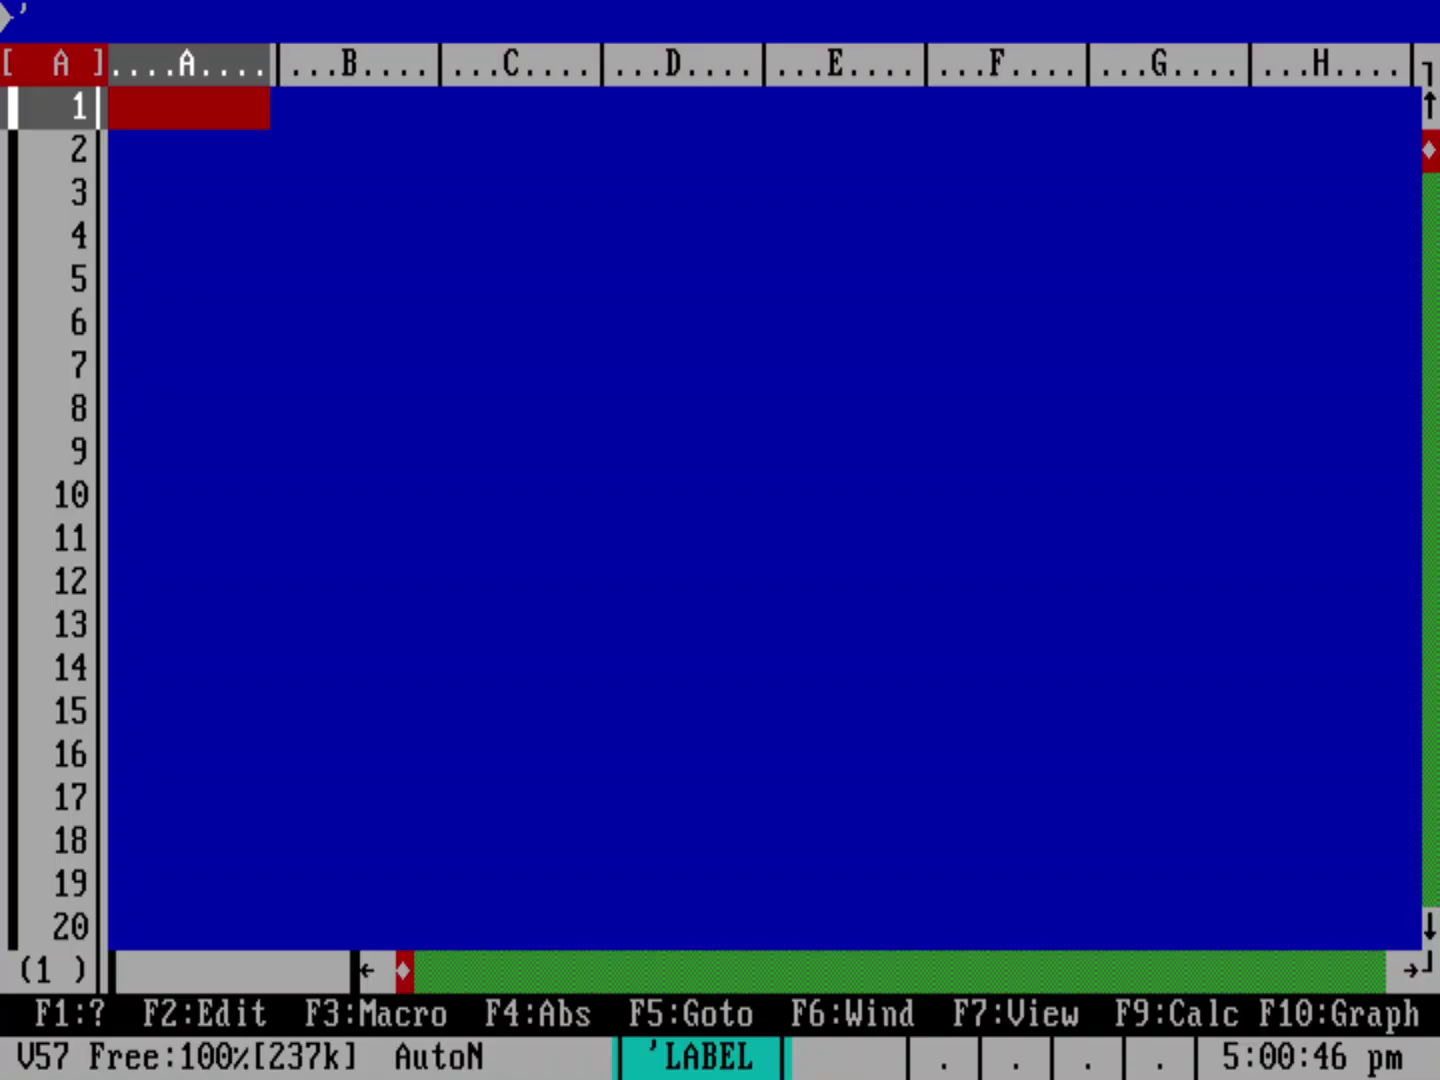
{"action": "type", "text": "a^2 + b^2 = c^2"}
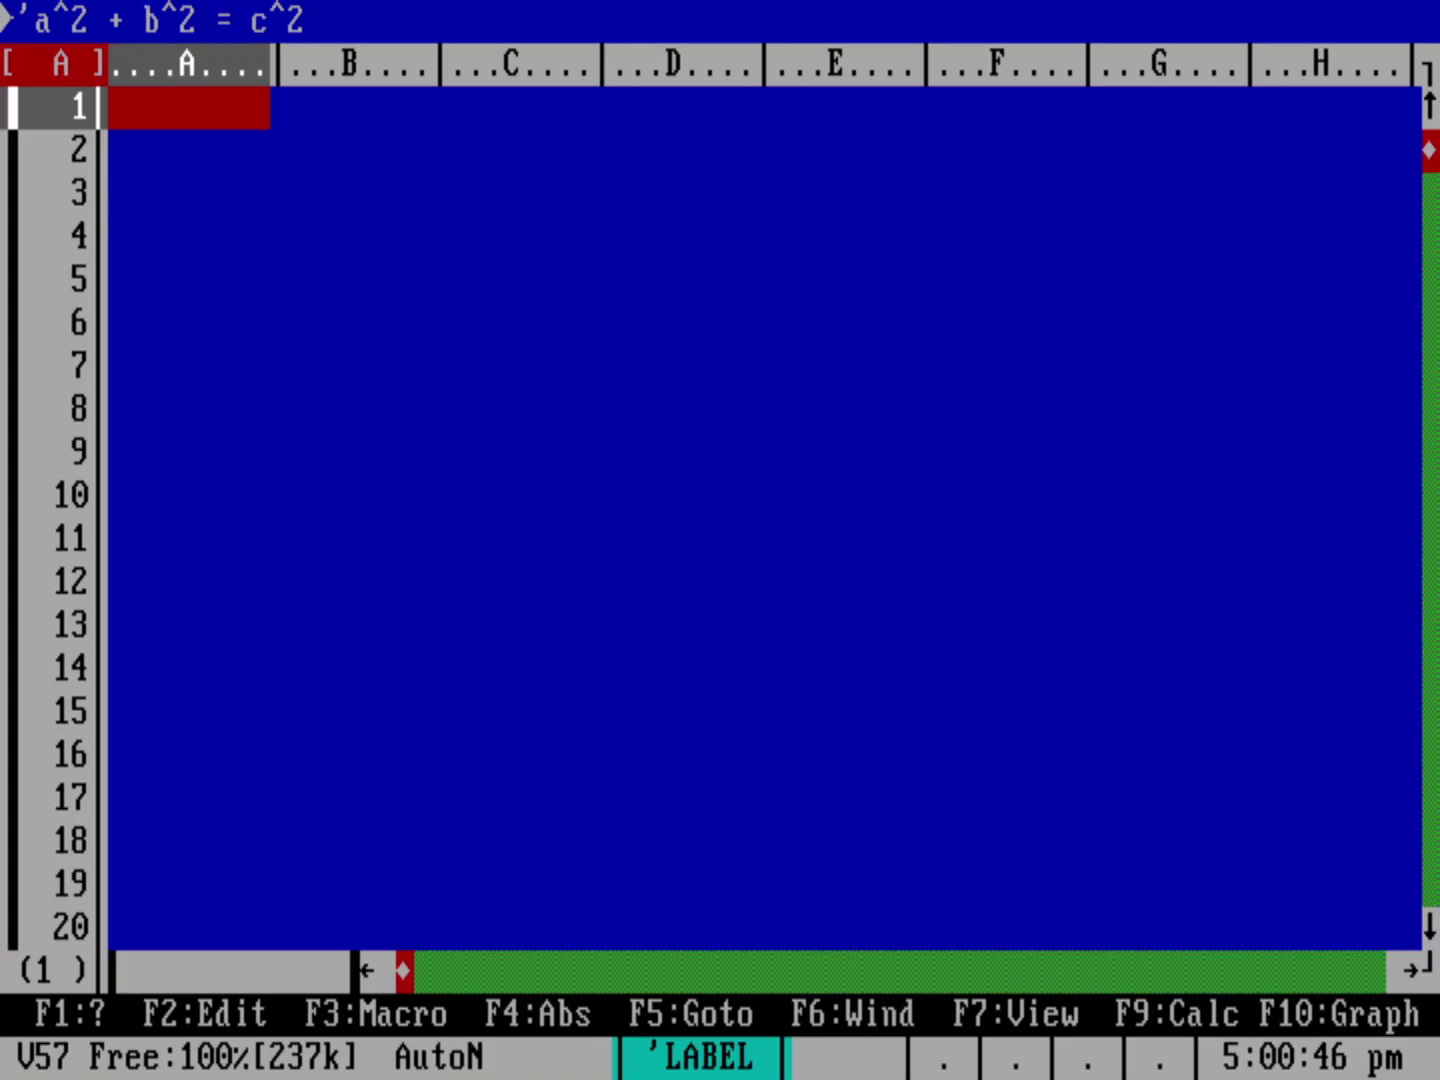
{"action": "key", "text": "Return"}
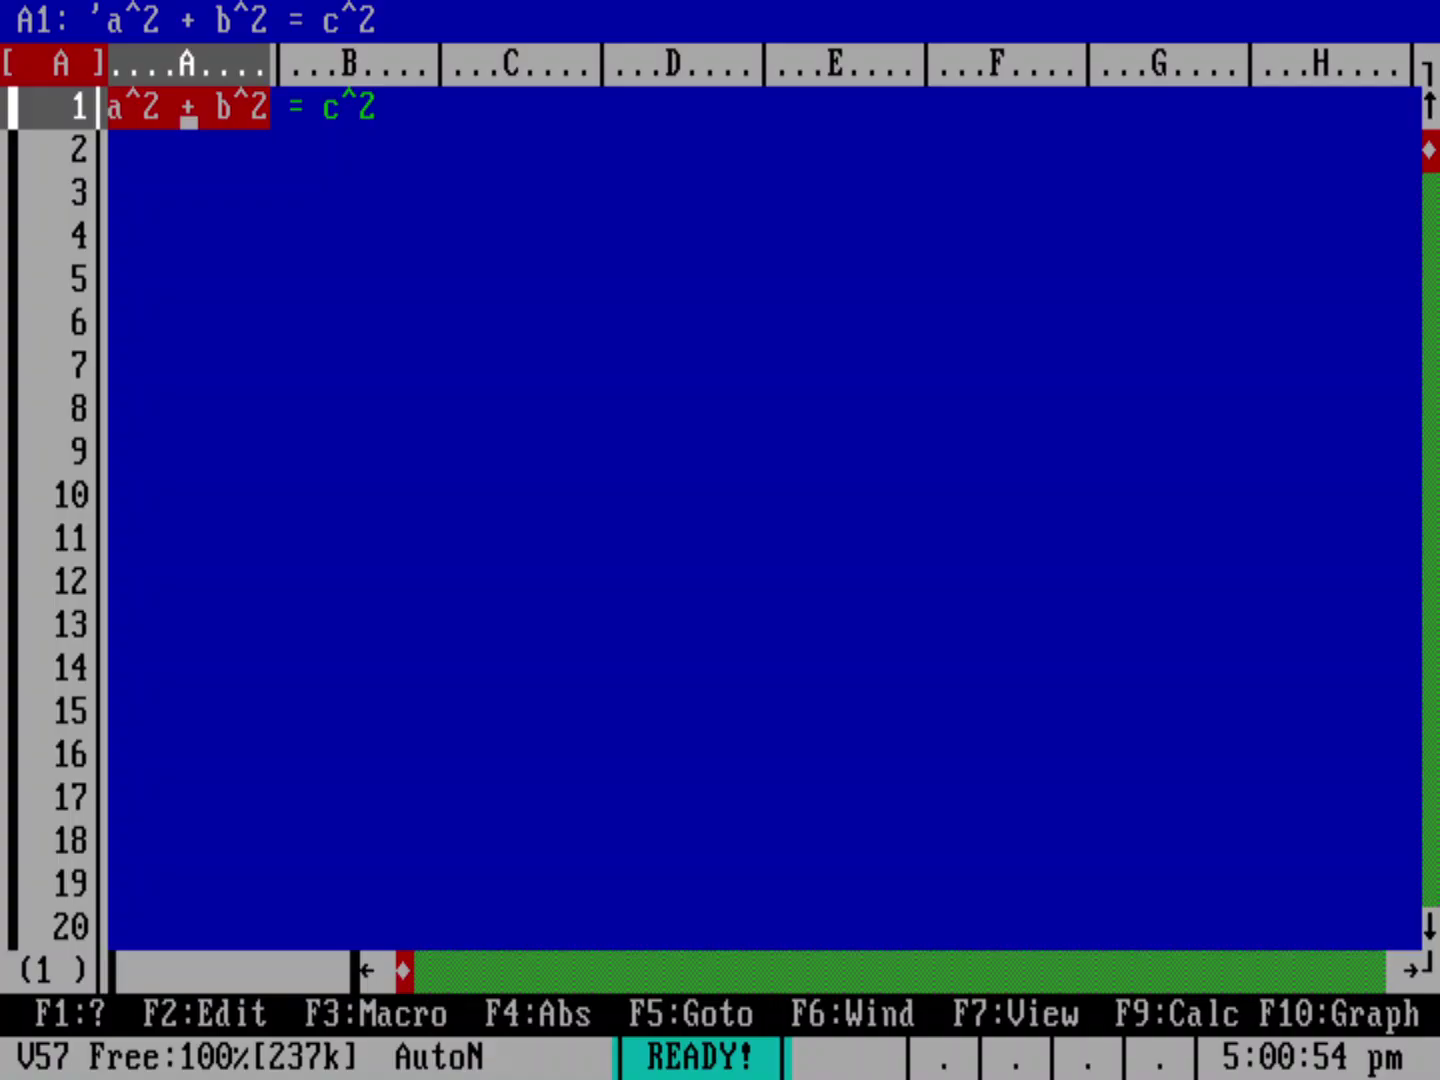
{"action": "left_click", "coordinate": [350, 149]}
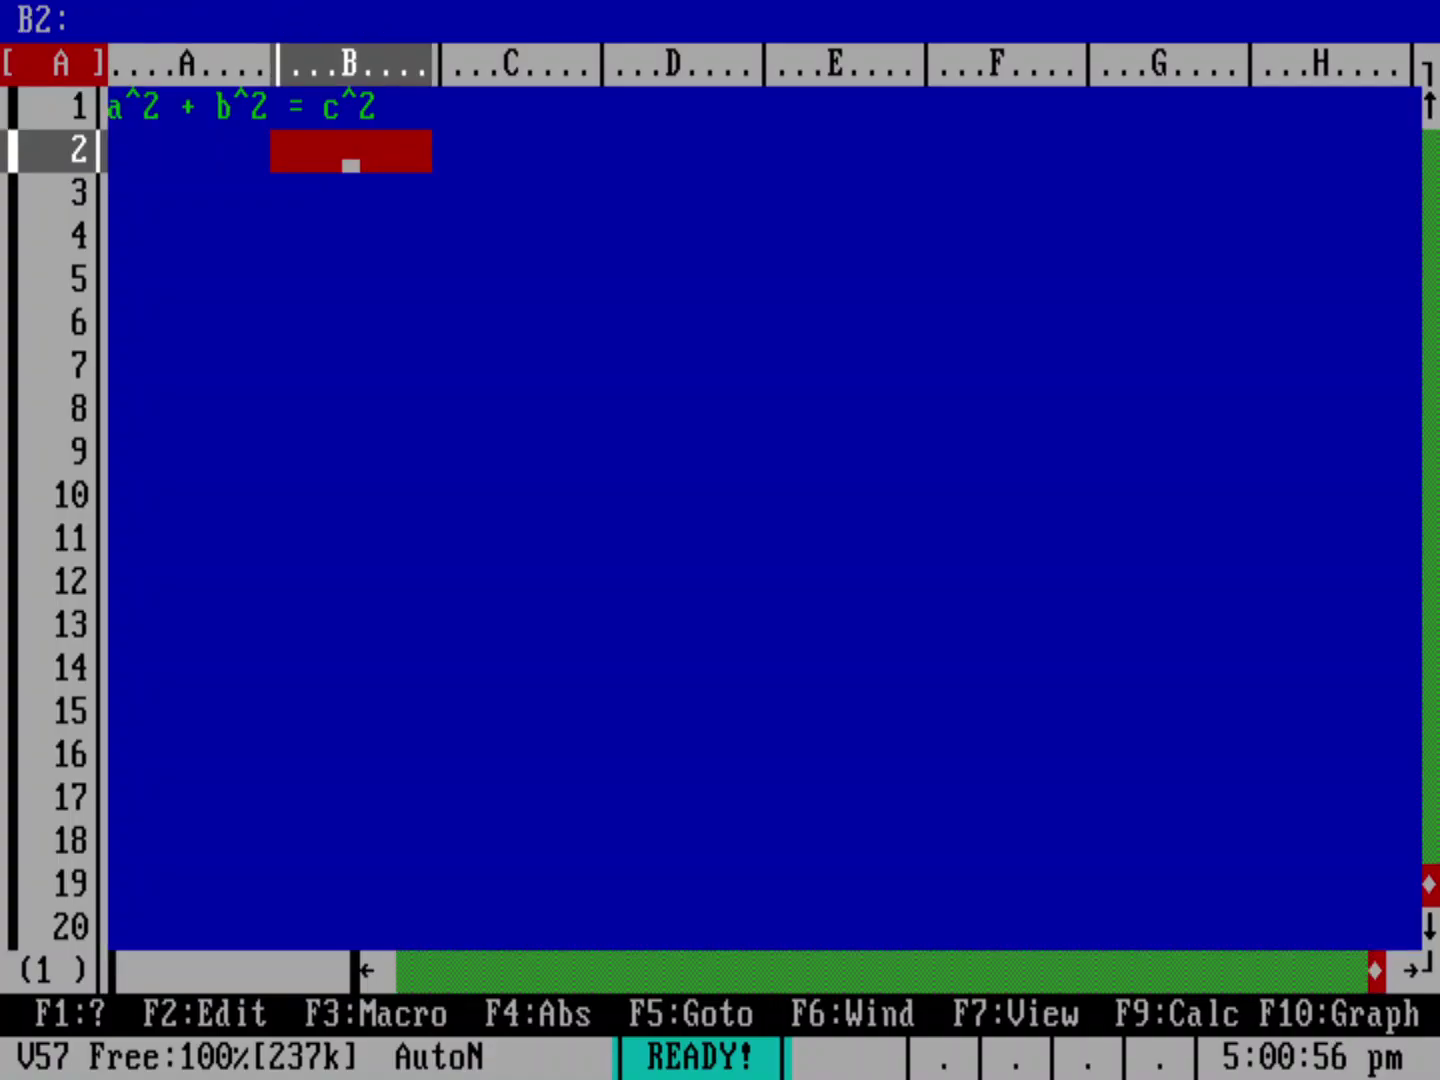
{"action": "type", "text": "b=480"}
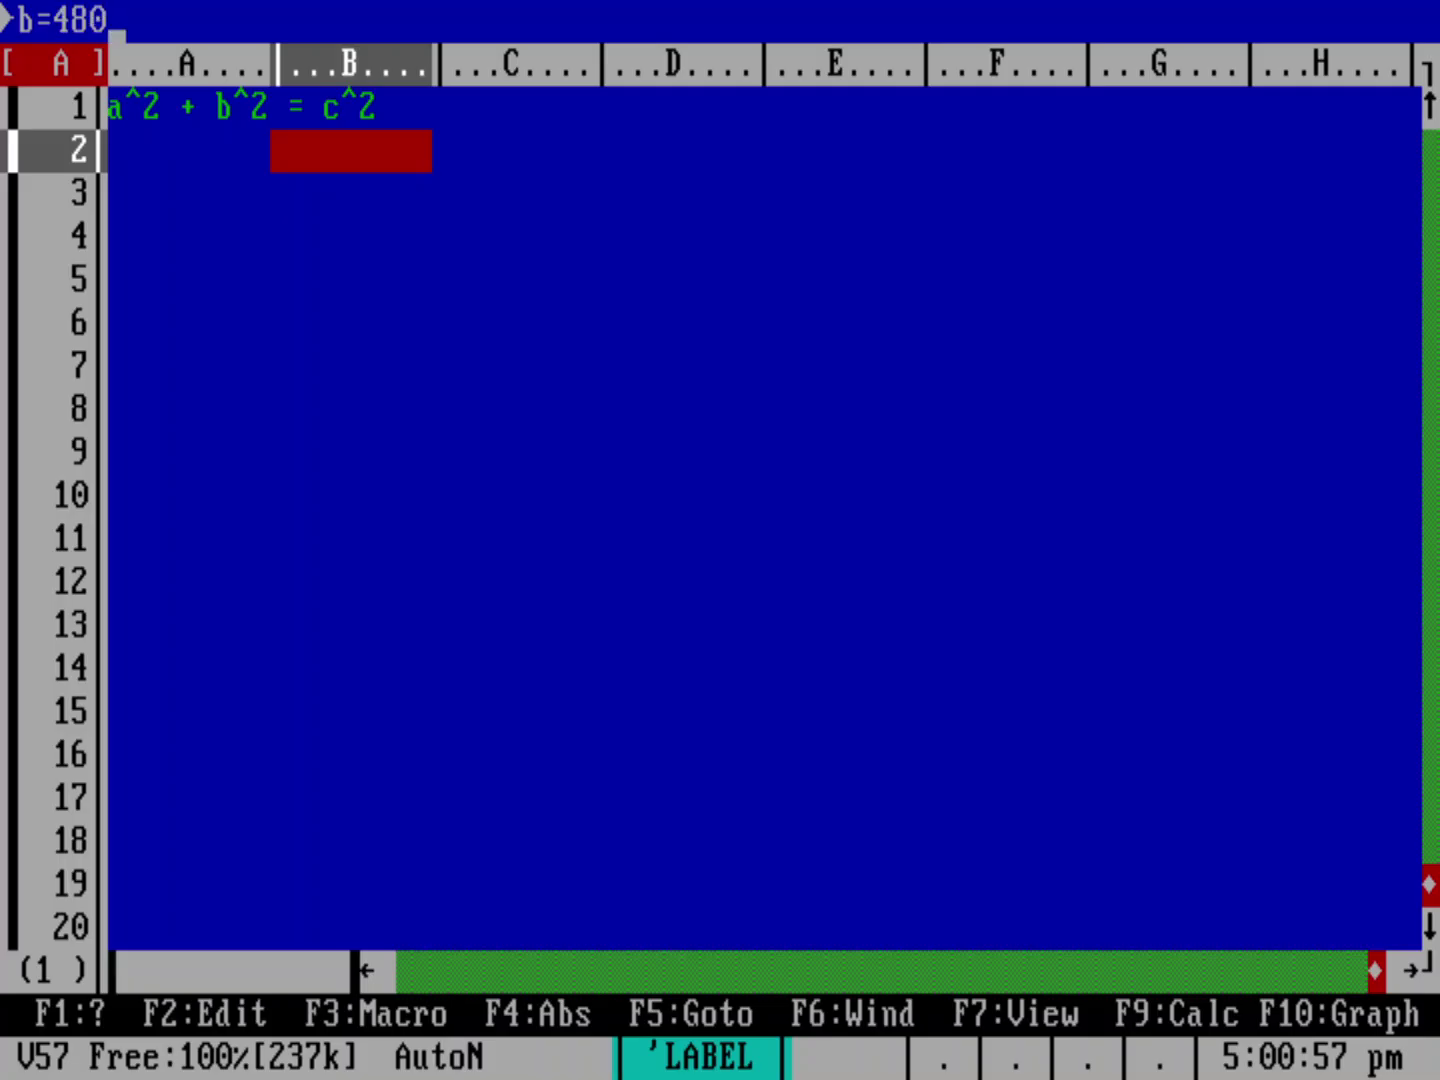
{"action": "key", "text": "Right"}
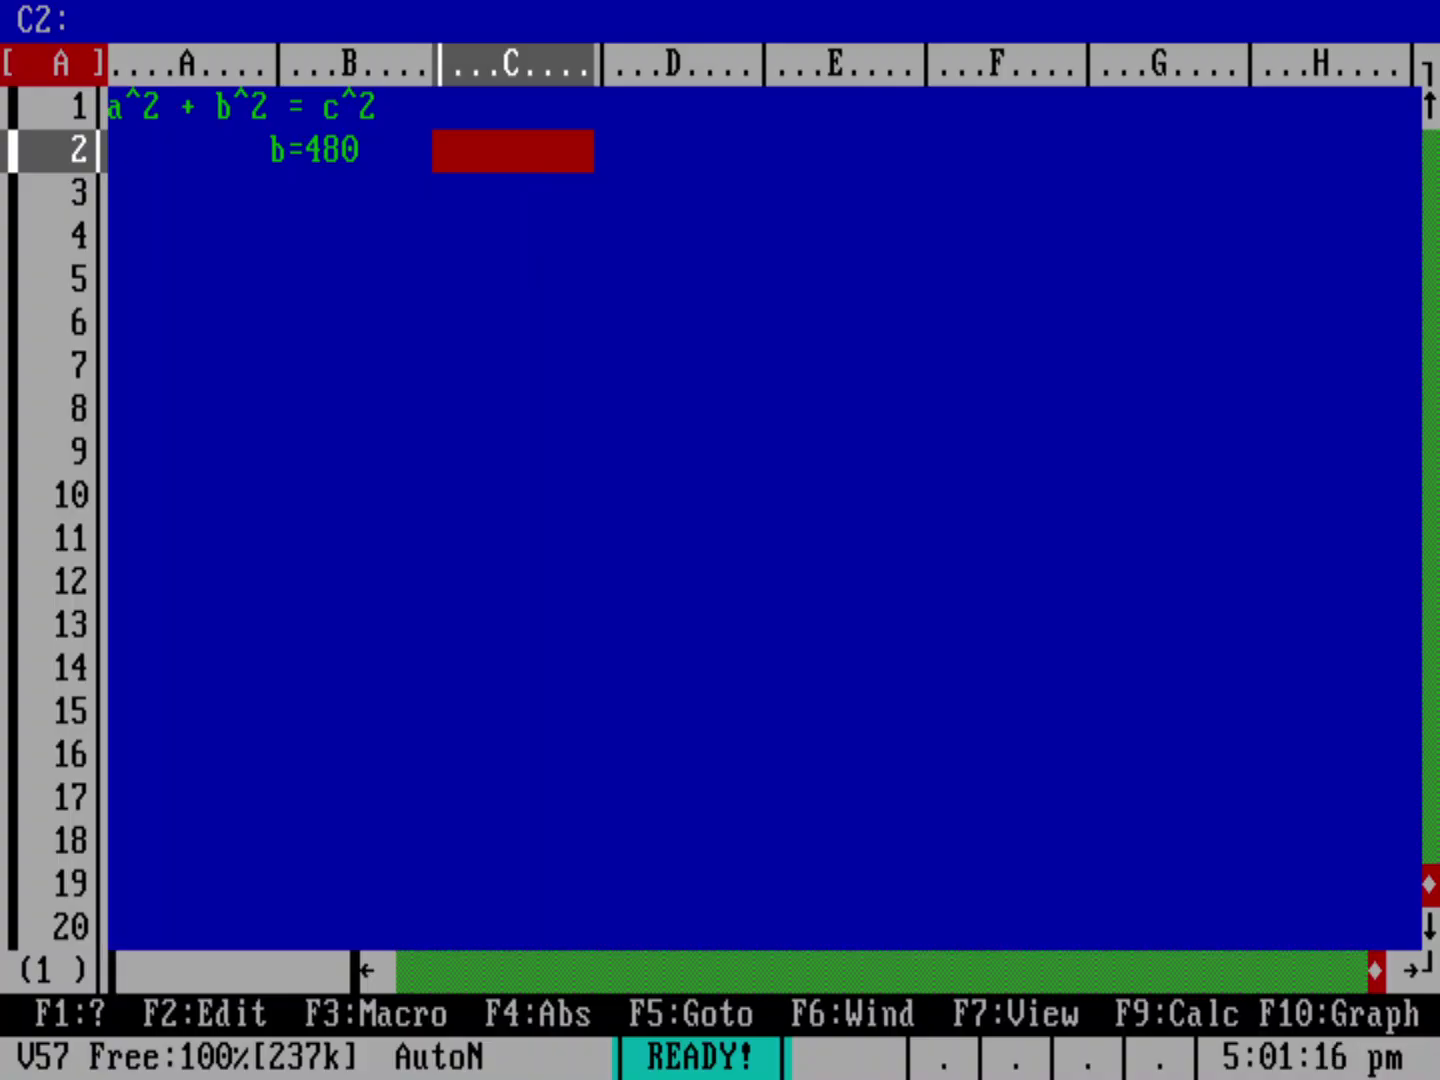
Step: Put +480*480 (230400) in C2 and the note =b^2 in D2
{"action": "type", "text": "+480*480"}
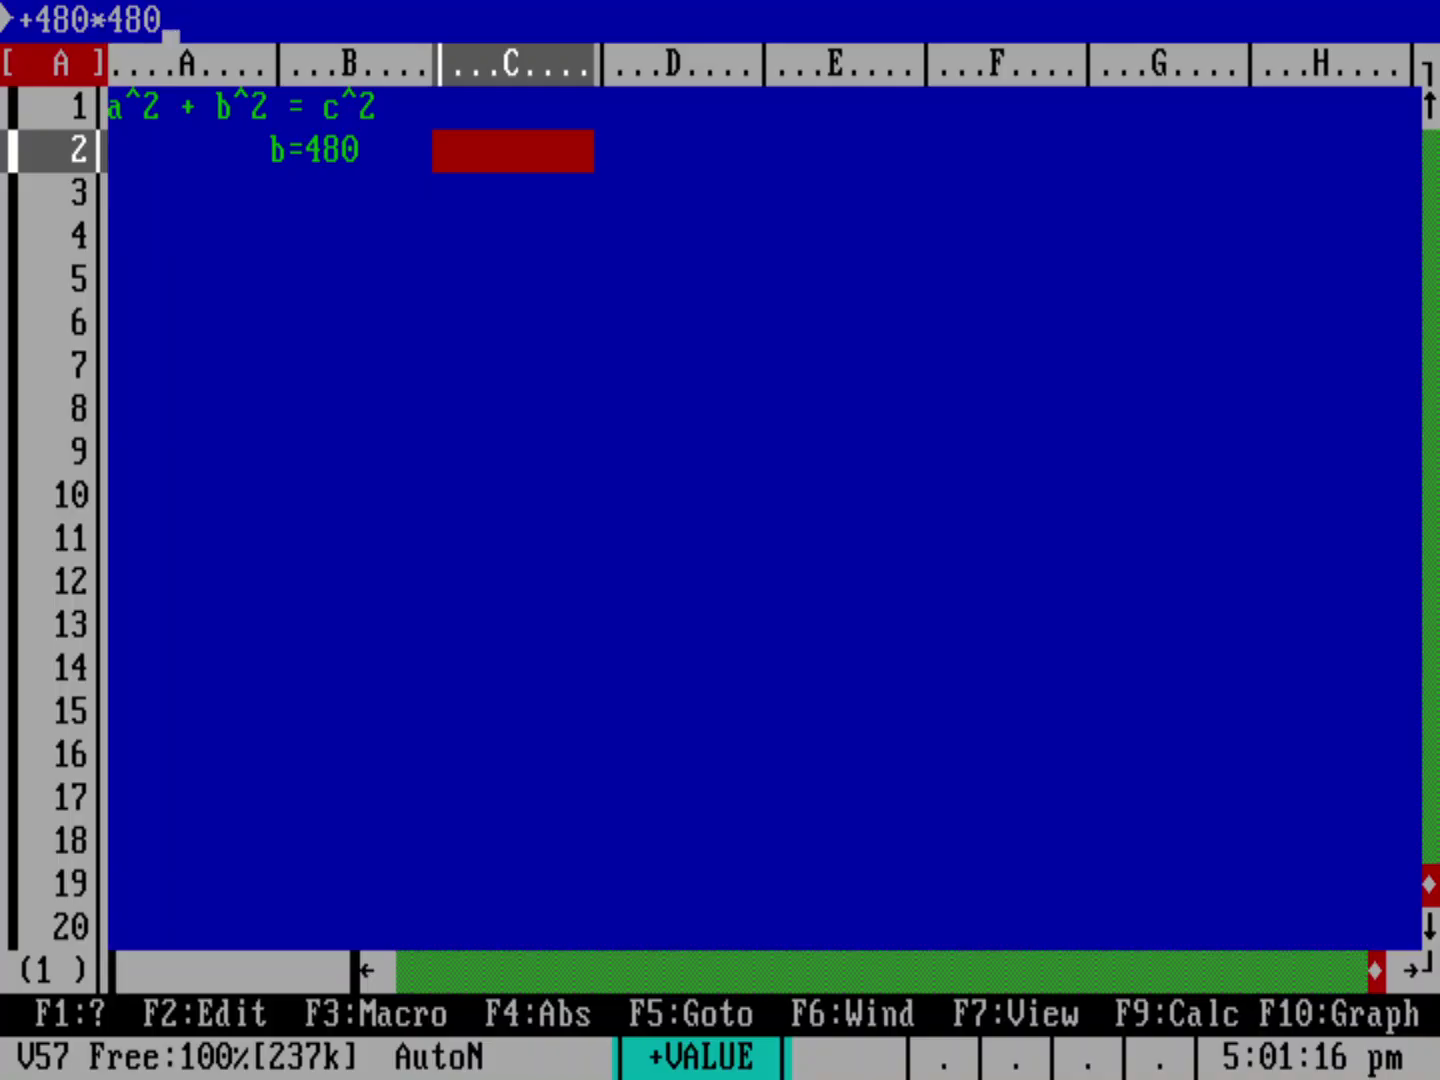
{"action": "key", "text": "Return"}
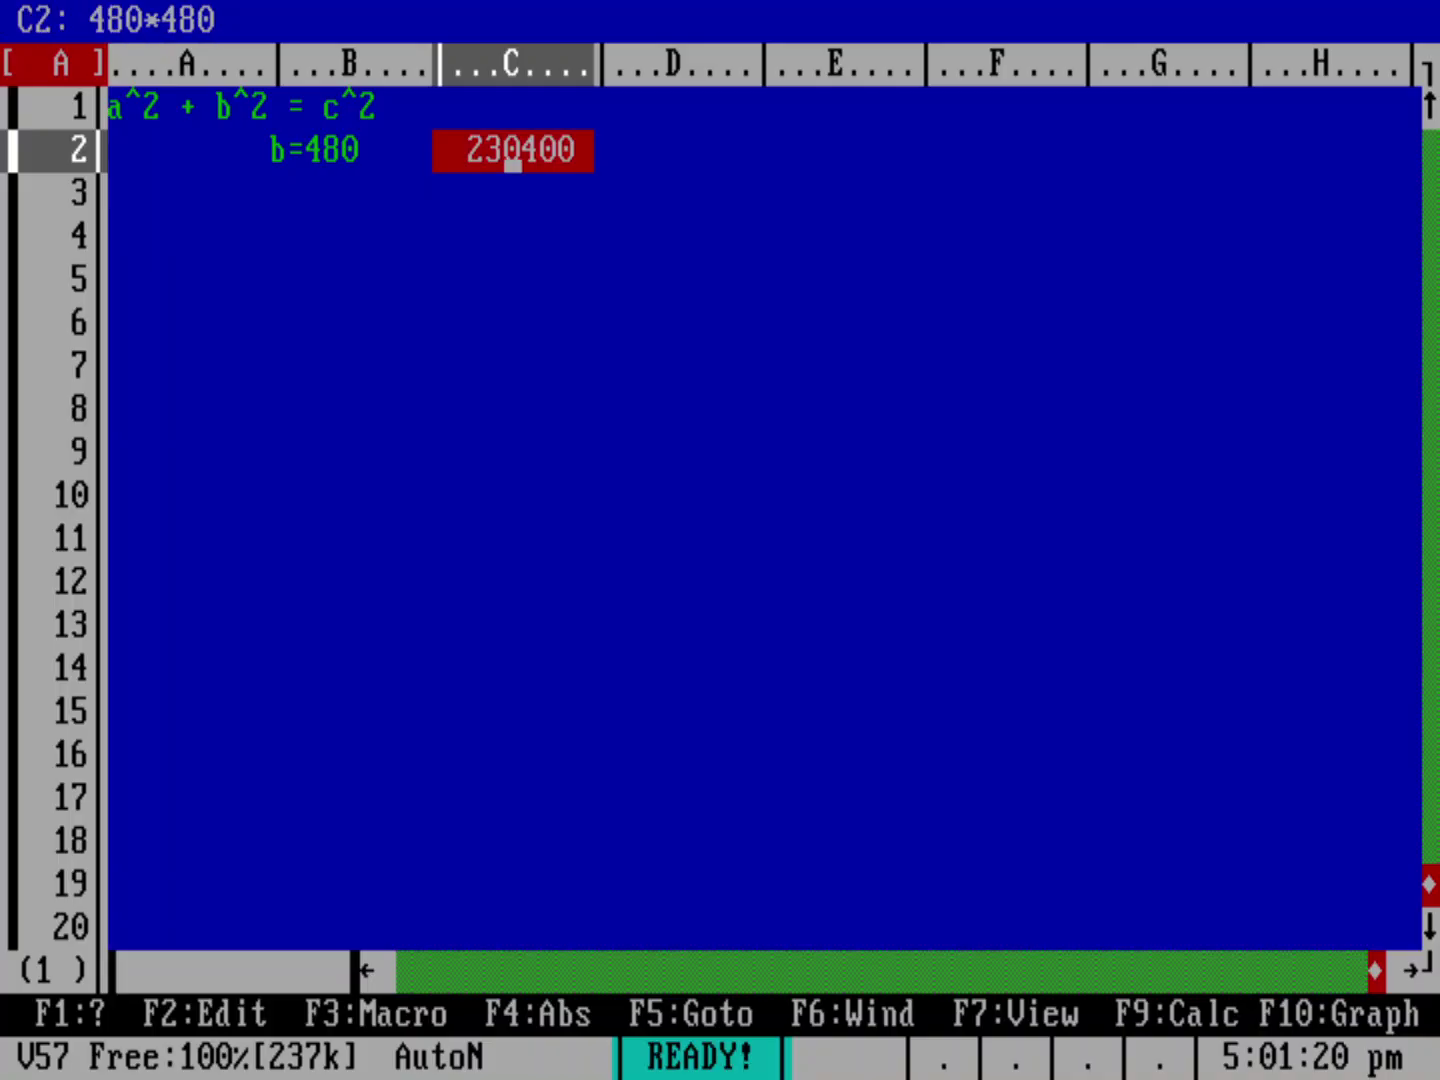
{"action": "left_click", "coordinate": [675, 150]}
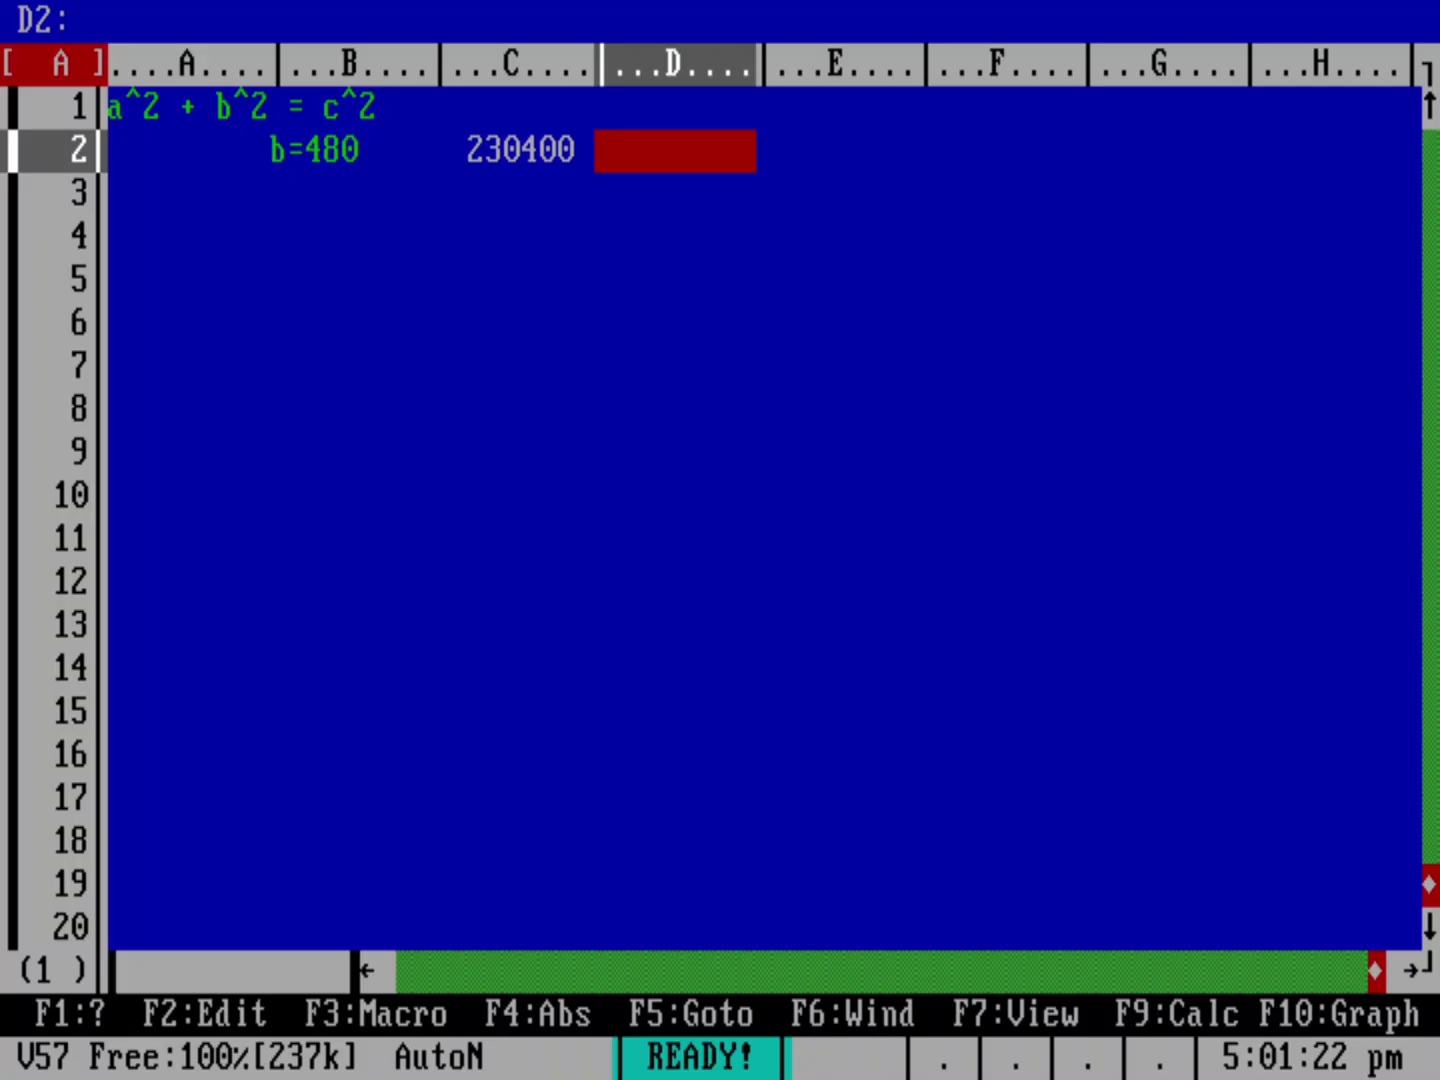
{"action": "type", "text": "b"}
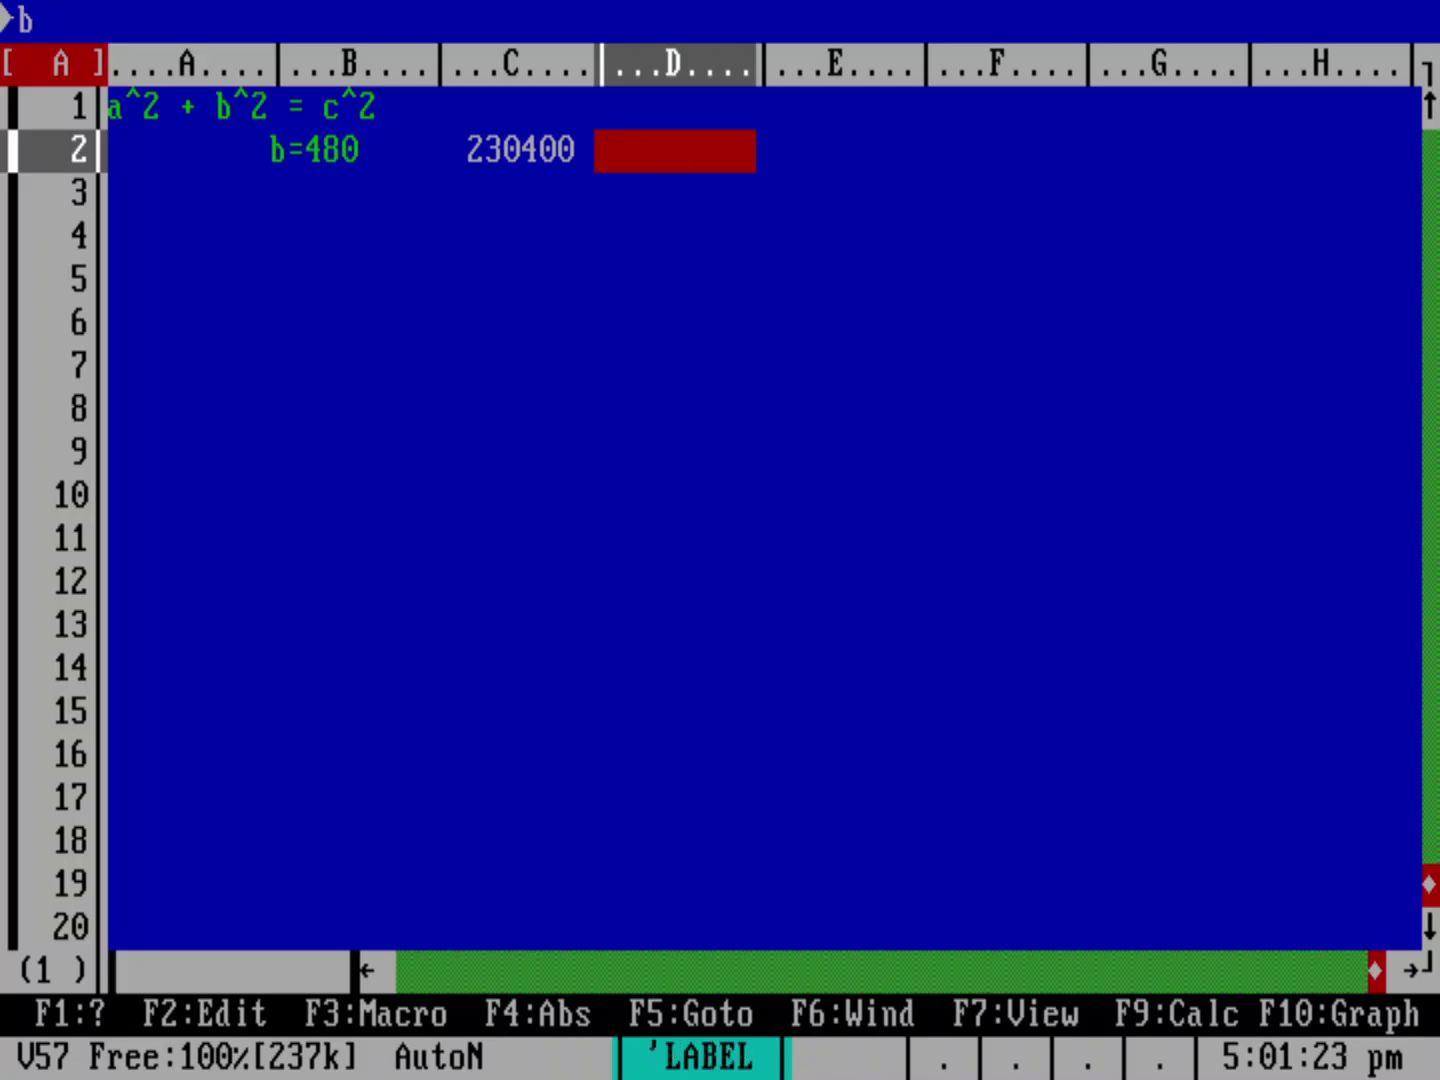
{"action": "key", "text": "BackSpace"}
{"action": "type", "text": "=b^3"}
{"action": "key", "text": "BackSpace"}
{"action": "type", "text": "2"}
{"action": "key", "text": "Return"}
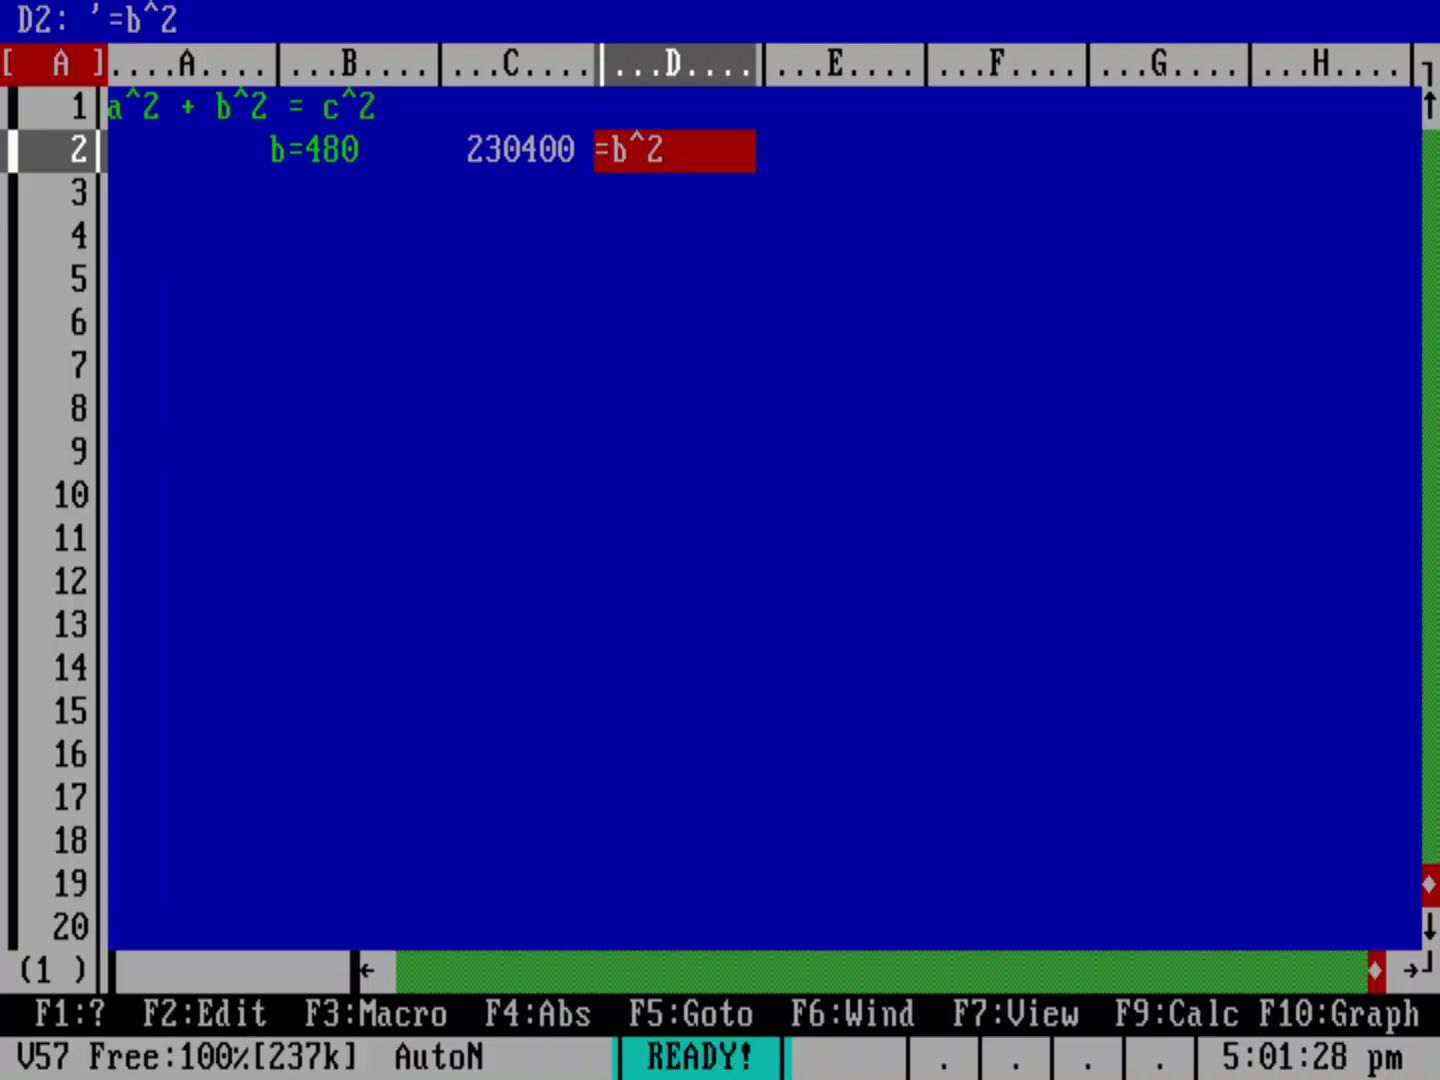
{"action": "left_click", "coordinate": [513, 149]}
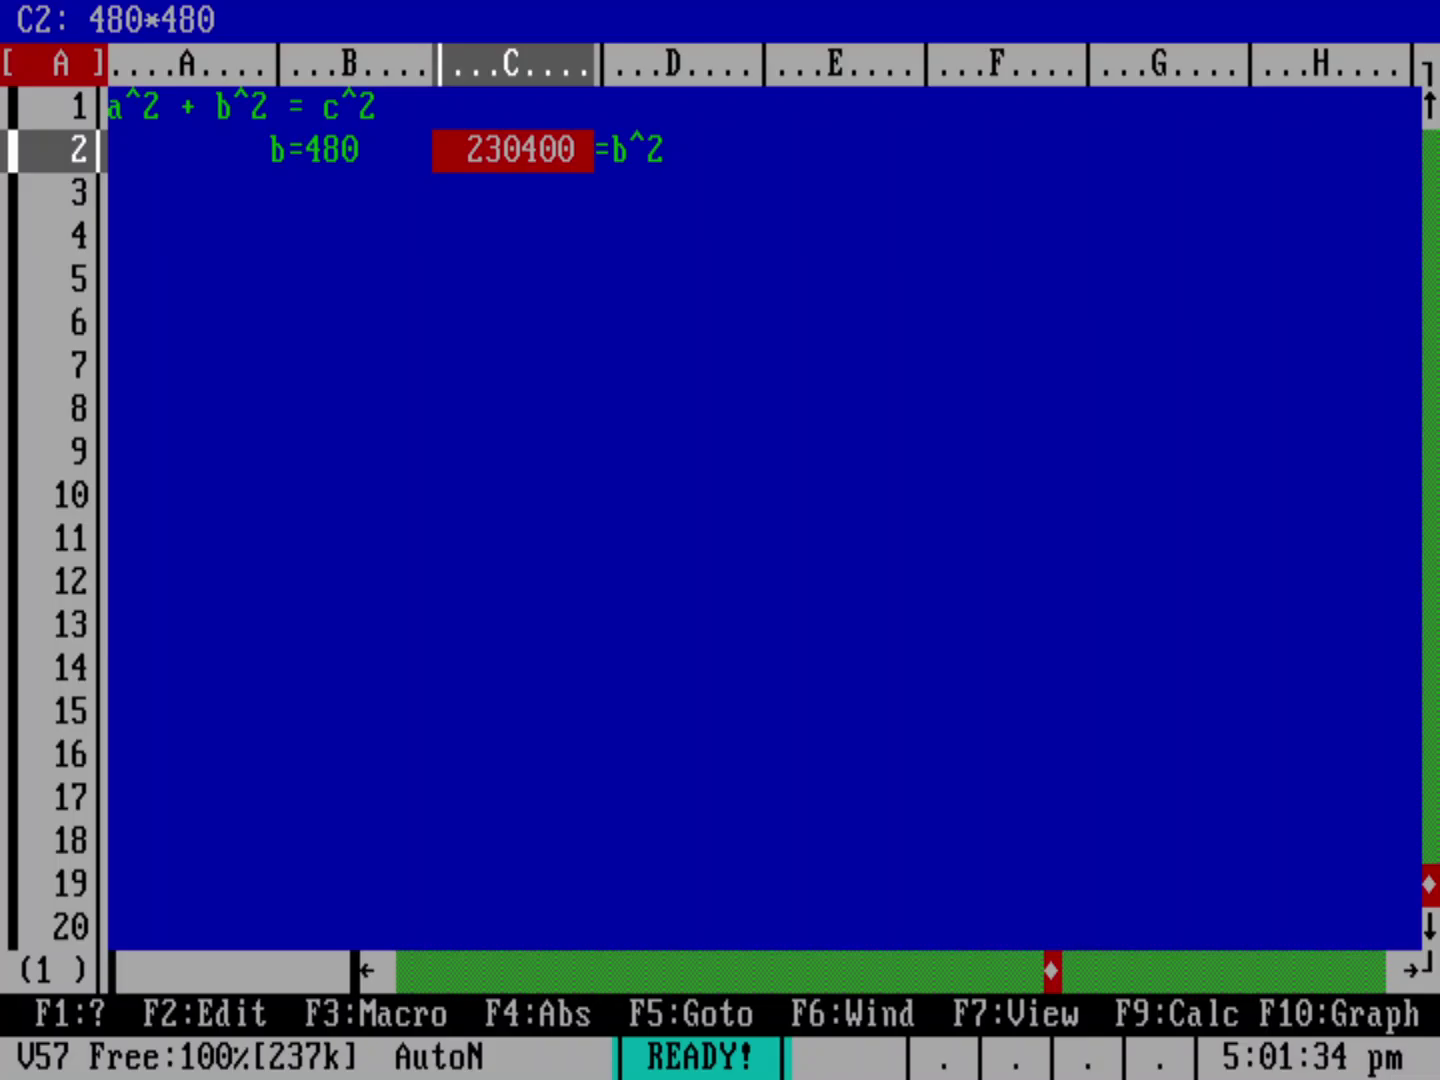
Step: Use Range Color to give cell C2 a white foreground on a blue background
{"action": "key", "text": "slash"}
{"action": "key", "text": "Down"}
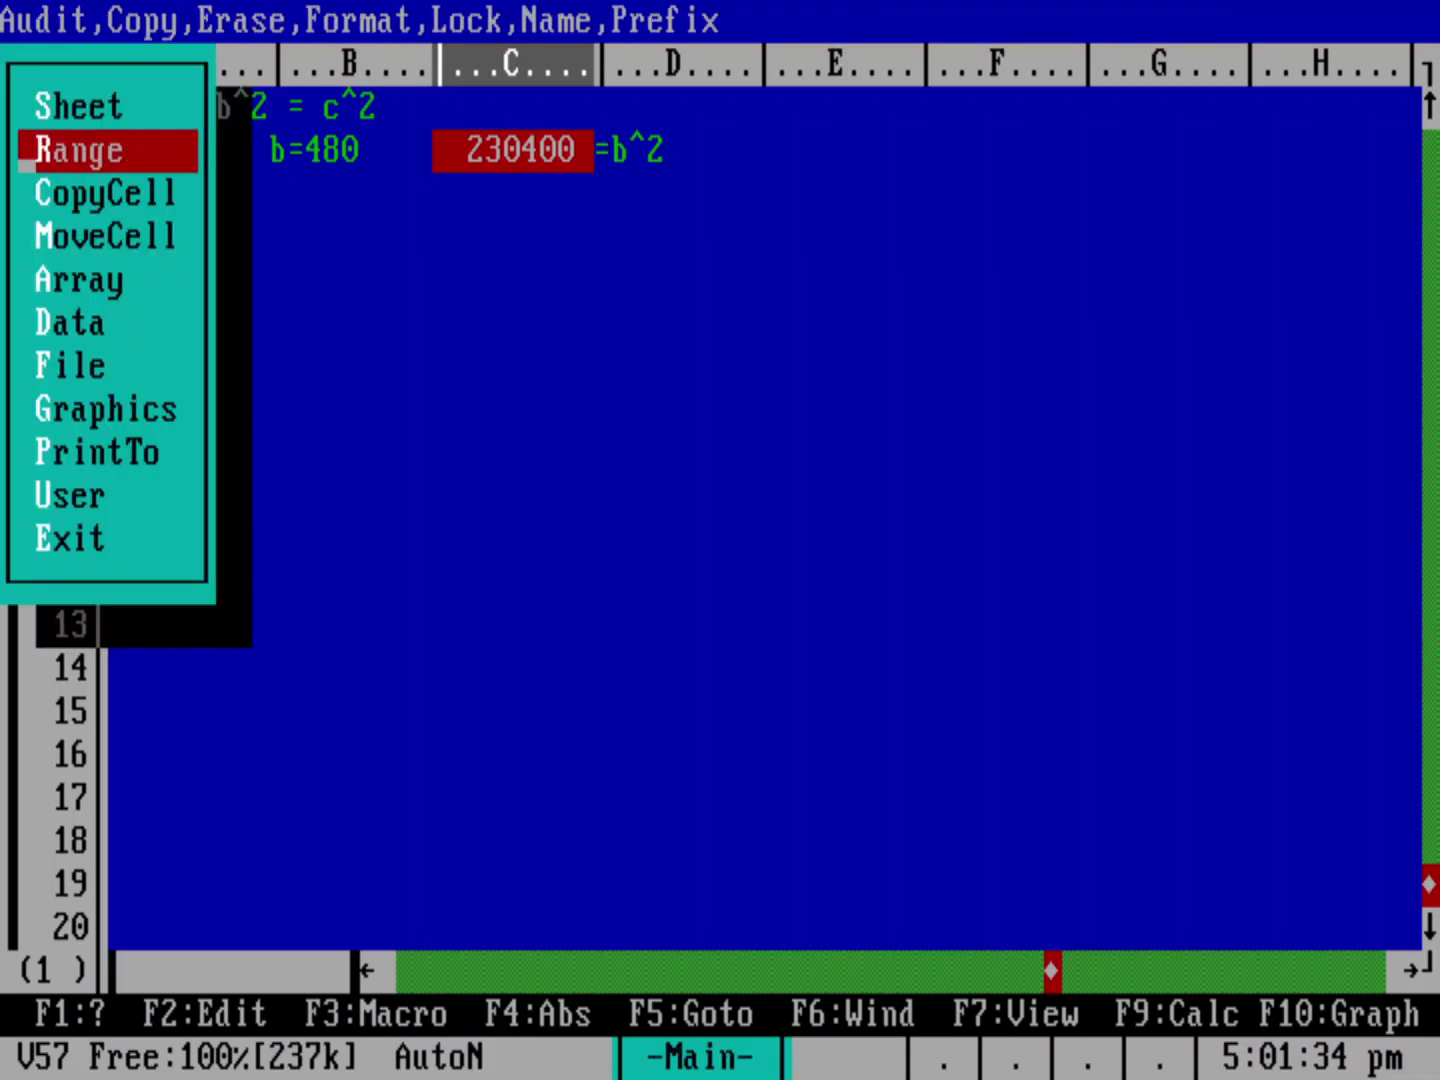
{"action": "key", "text": "Return"}
{"action": "key", "text": "Down"}
{"action": "key", "text": "Down"}
{"action": "key", "text": "Down"}
{"action": "key", "text": "Down"}
{"action": "key", "text": "Down"}
{"action": "key", "text": "Down"}
{"action": "key", "text": "Down"}
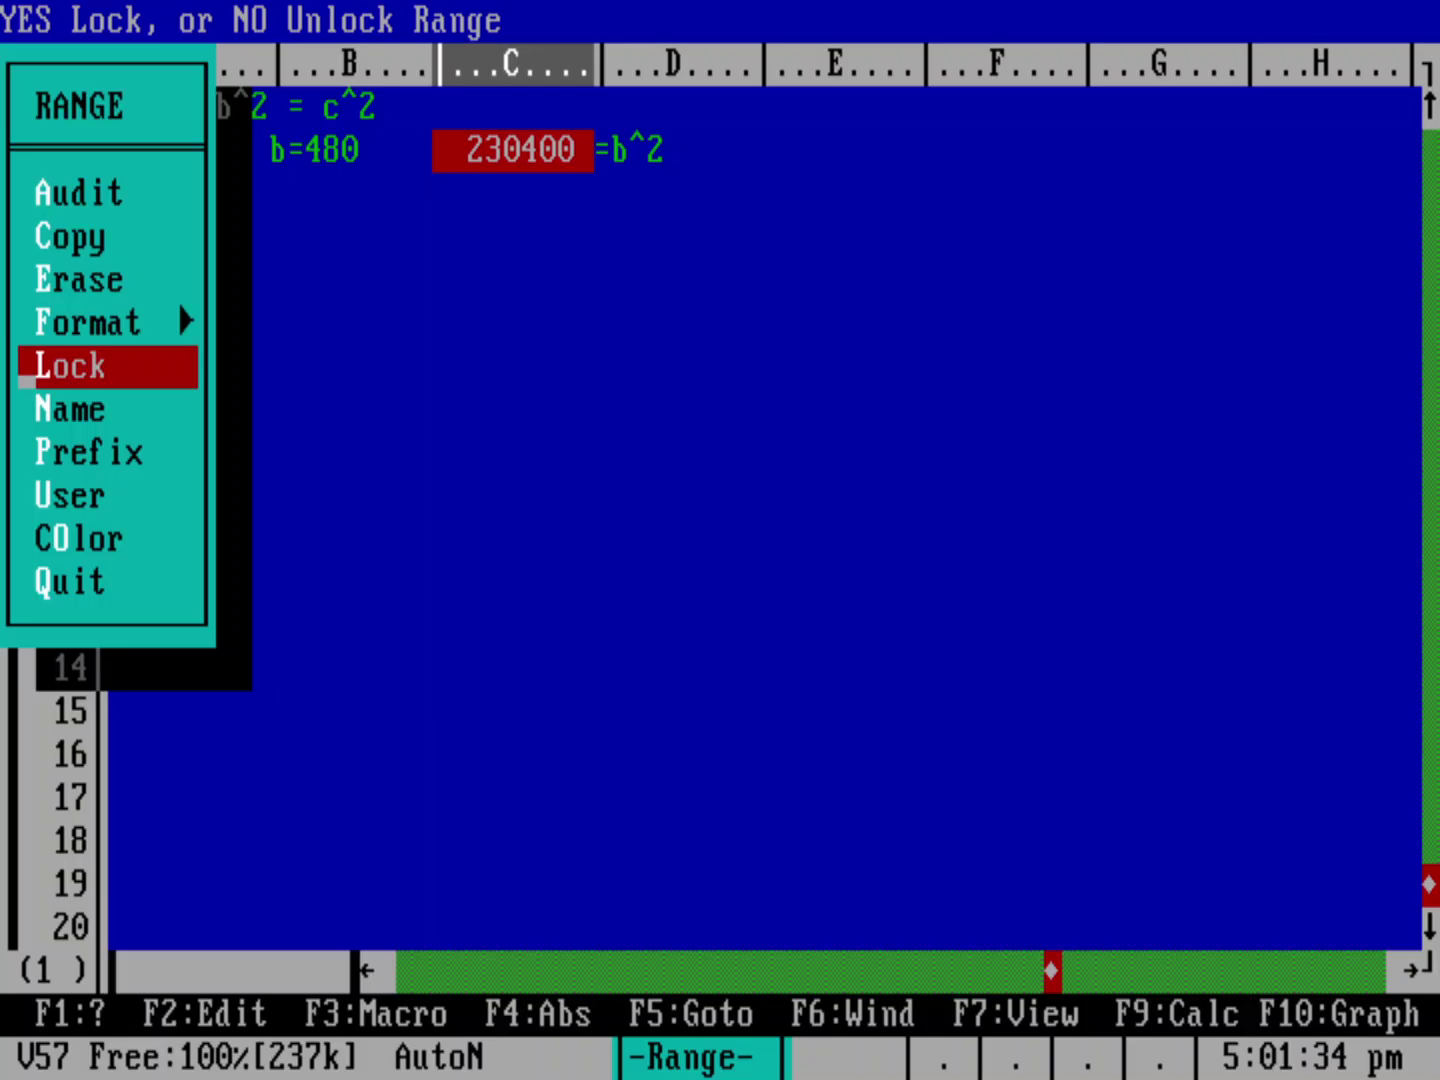
{"action": "key", "text": "Down"}
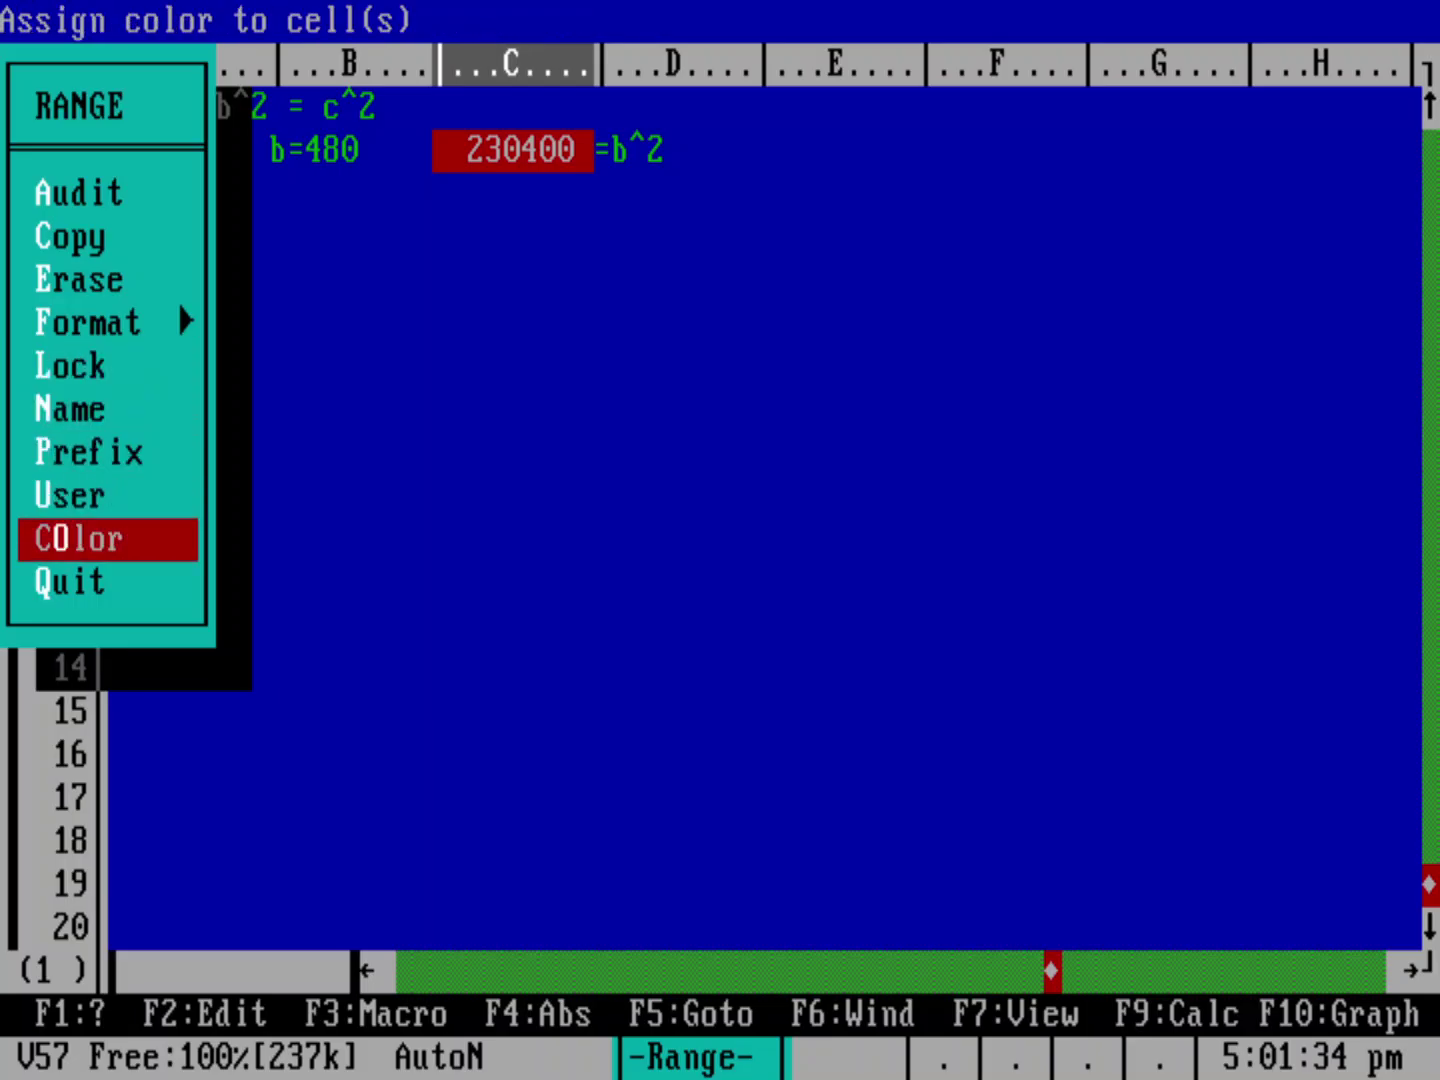
{"action": "key", "text": "Return"}
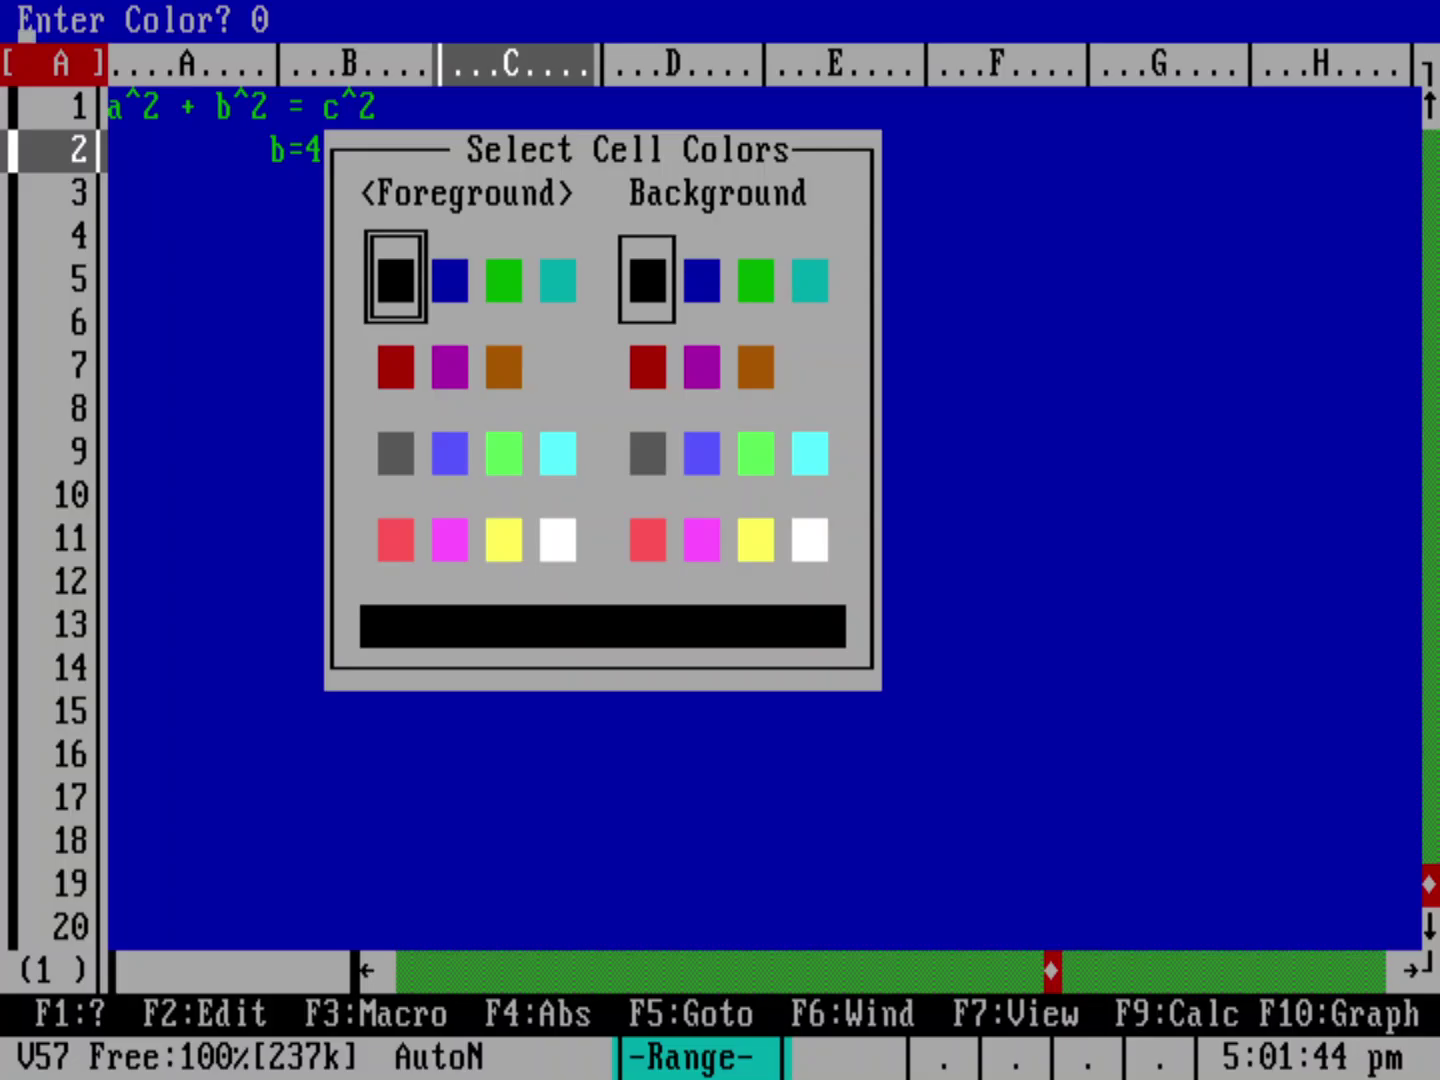
{"action": "key", "text": "Right"}
{"action": "key", "text": "Down"}
{"action": "key", "text": "Down"}
{"action": "key", "text": "Down"}
{"action": "key", "text": "Right"}
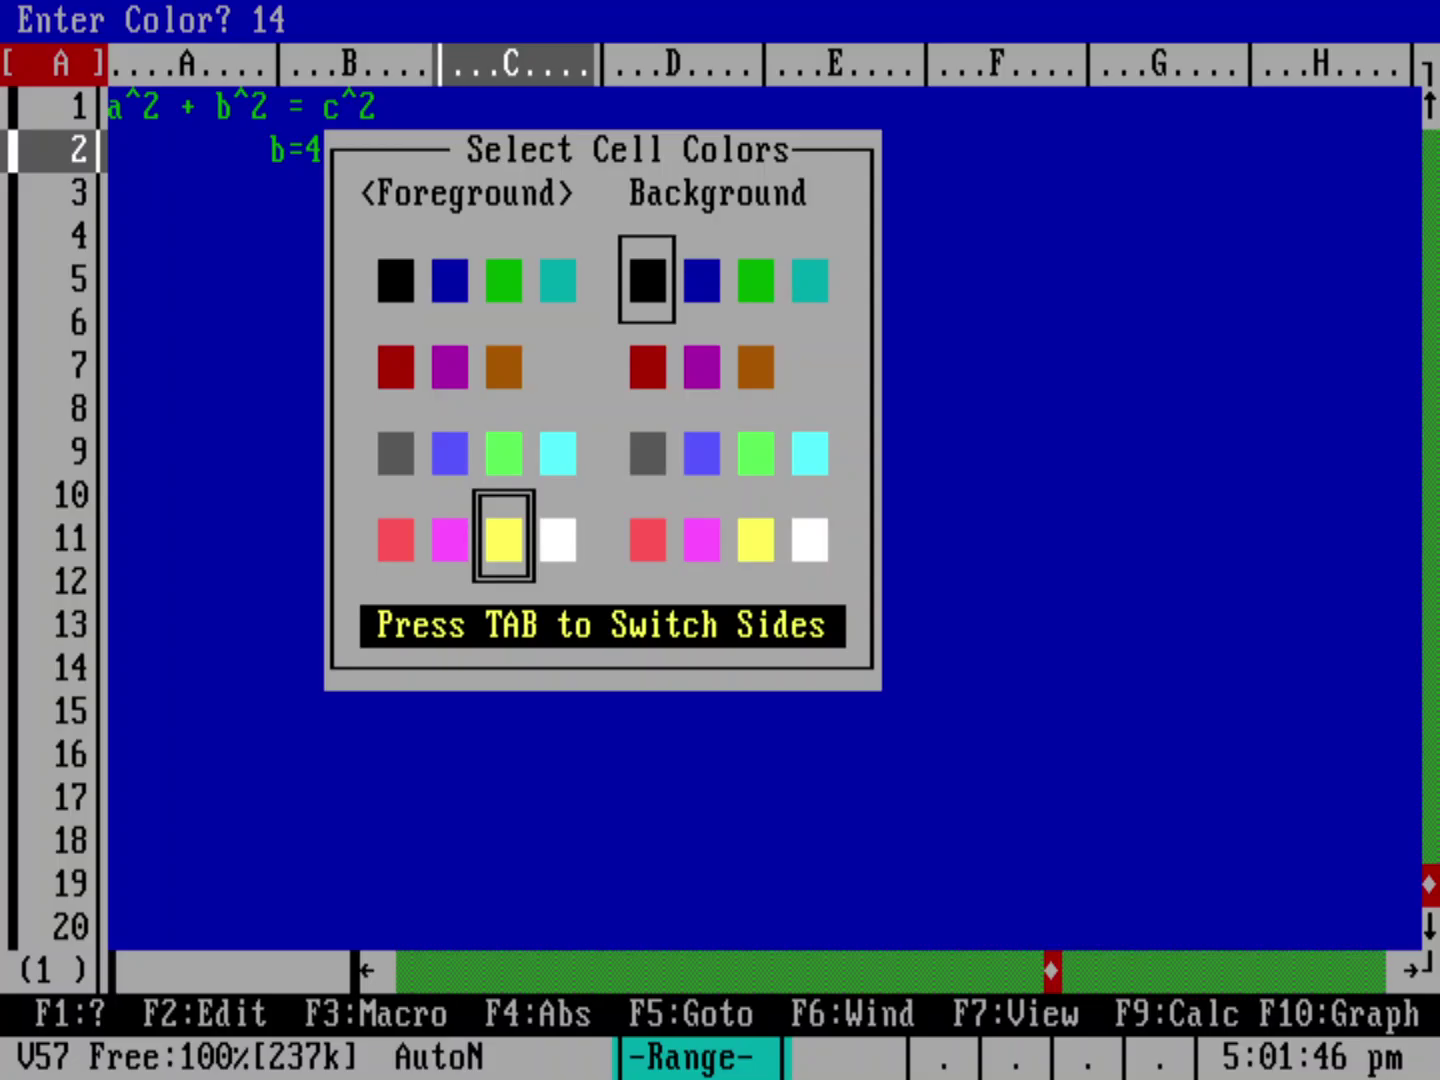
{"action": "key", "text": "Right"}
{"action": "key", "text": "Tab"}
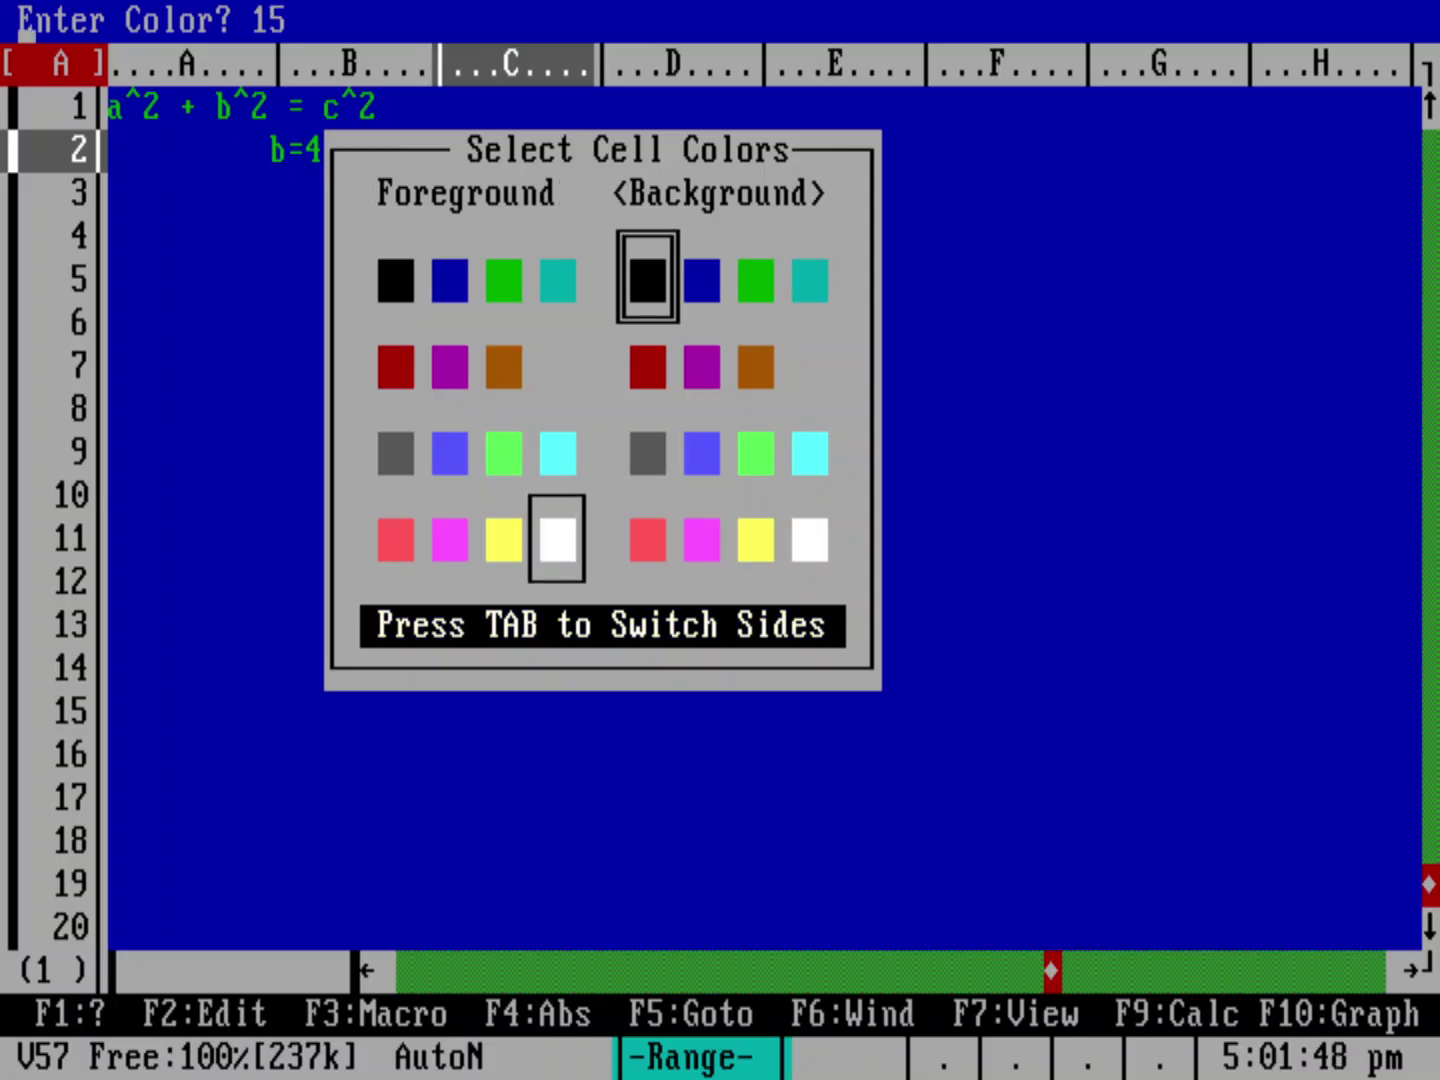
{"action": "key", "text": "Right"}
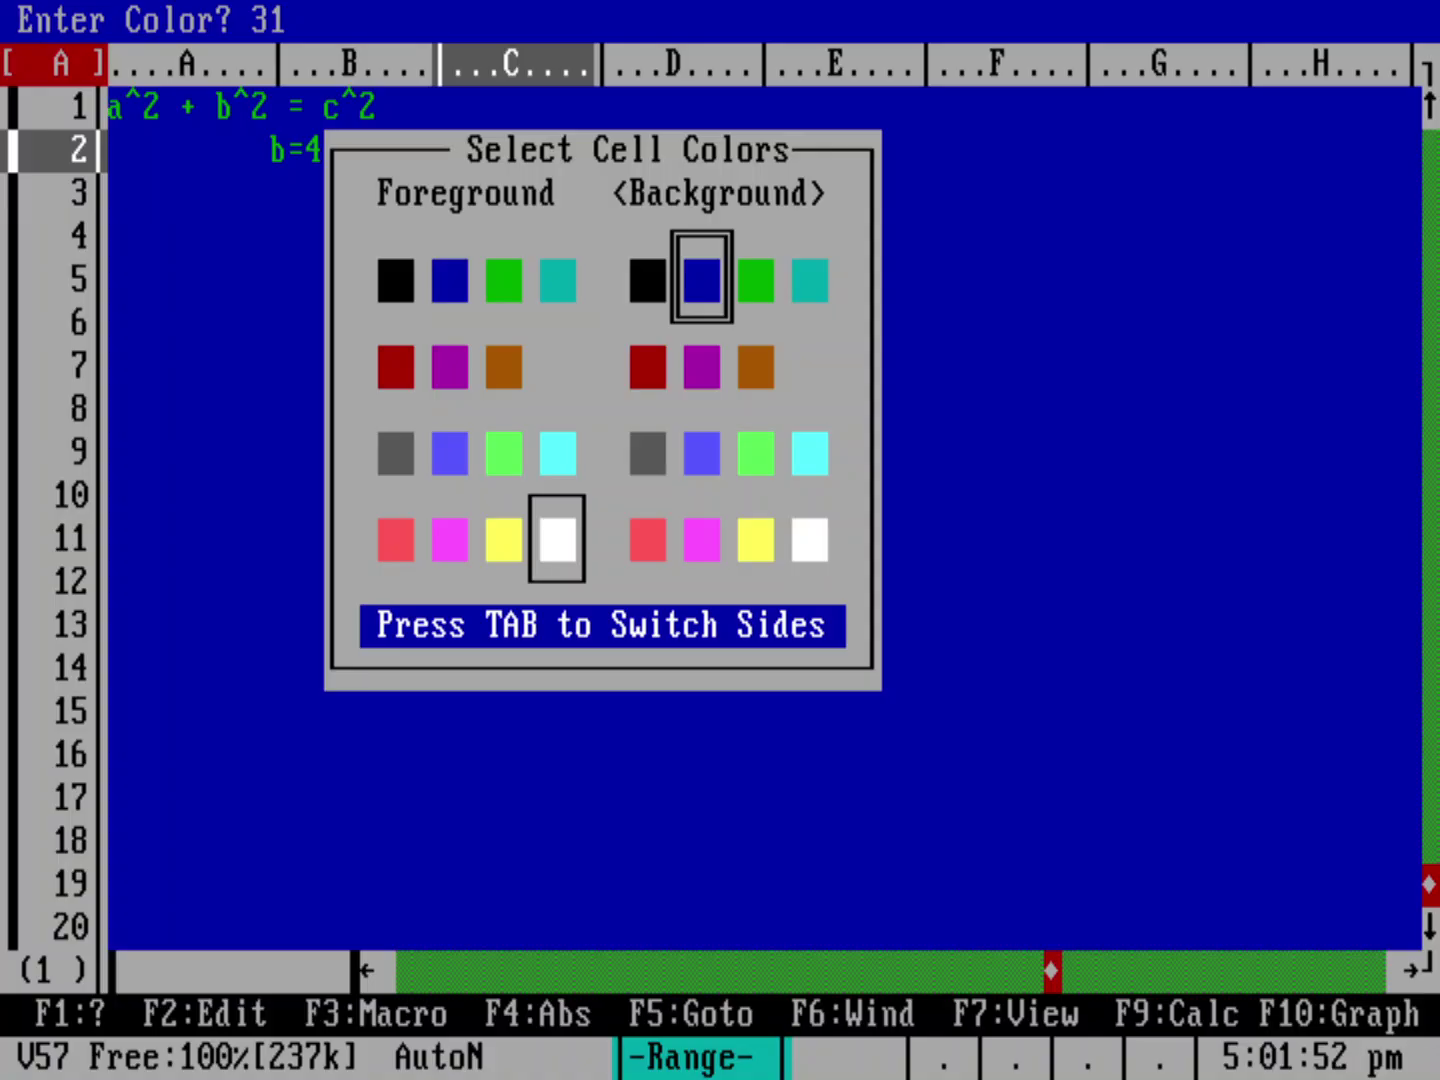
{"action": "key", "text": "Return"}
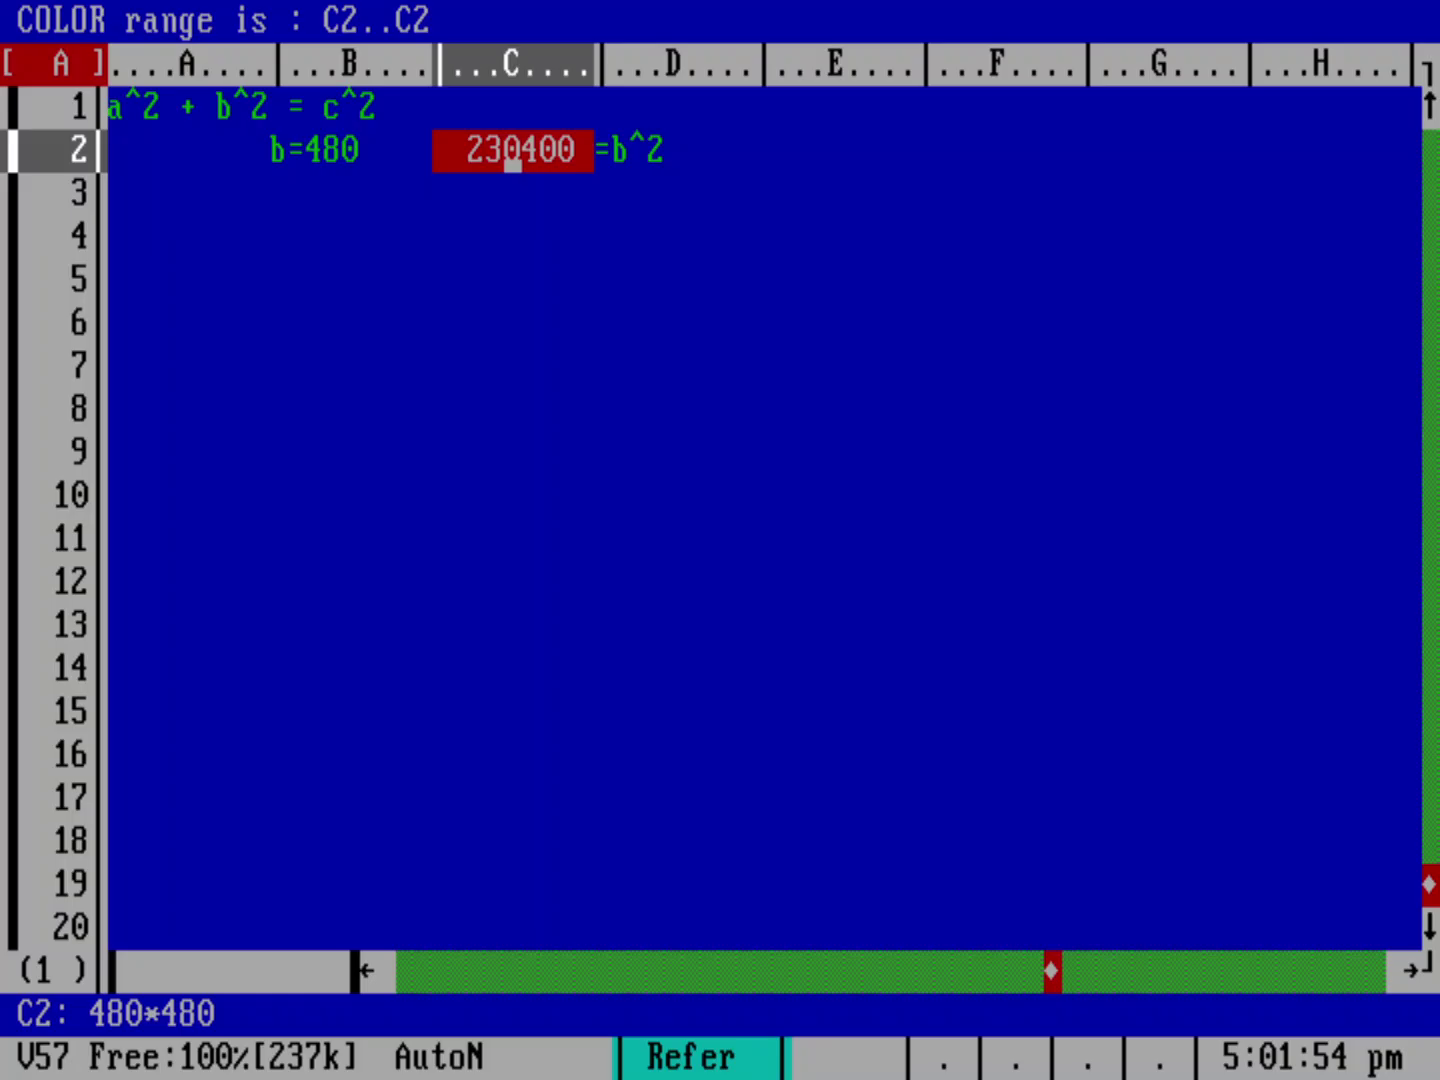
{"action": "key", "text": "Return"}
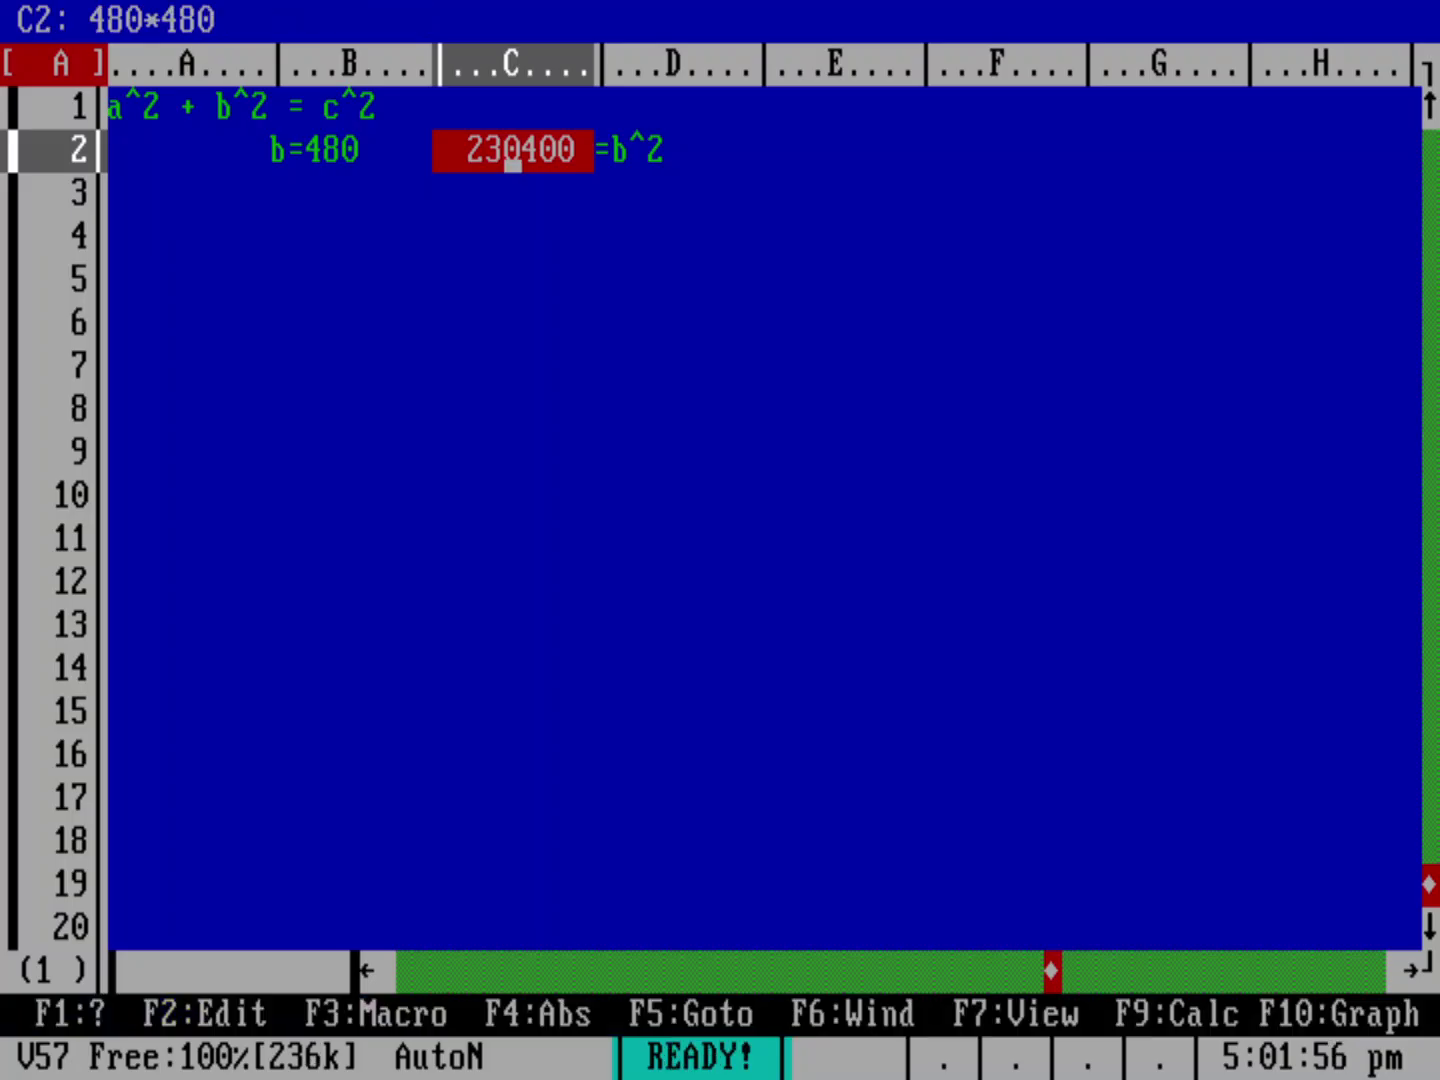
{"action": "key", "text": "Down"}
{"action": "key", "text": "Down"}
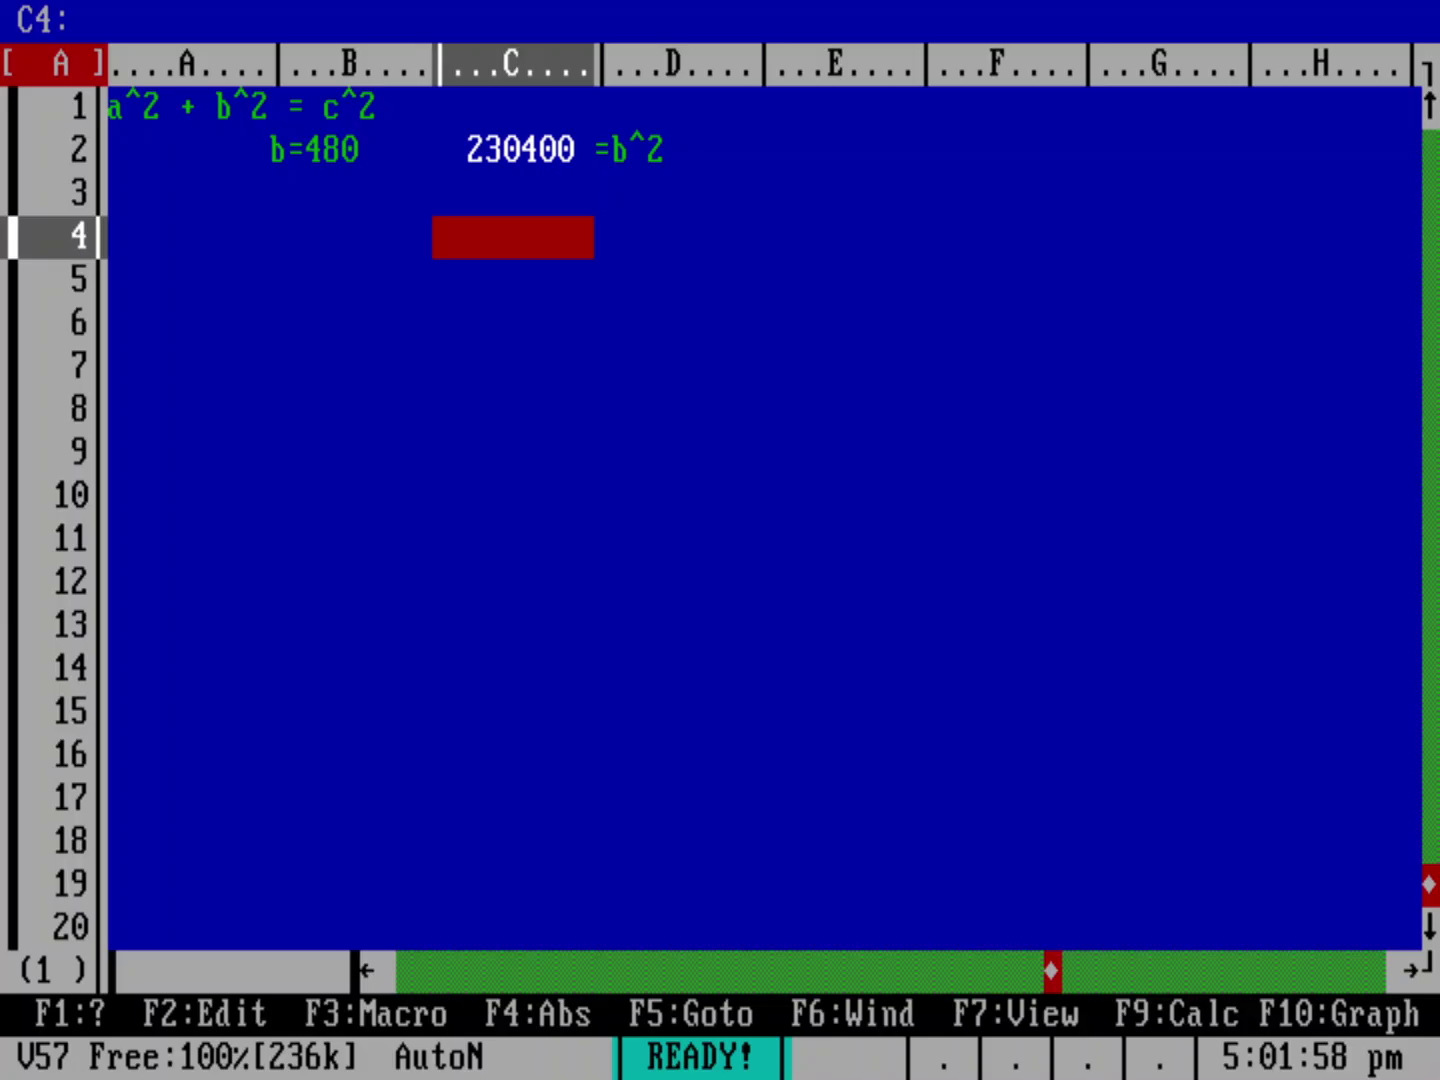
Step: Enter the centred heading a (^a) in A4
{"action": "left_click", "coordinate": [189, 238]}
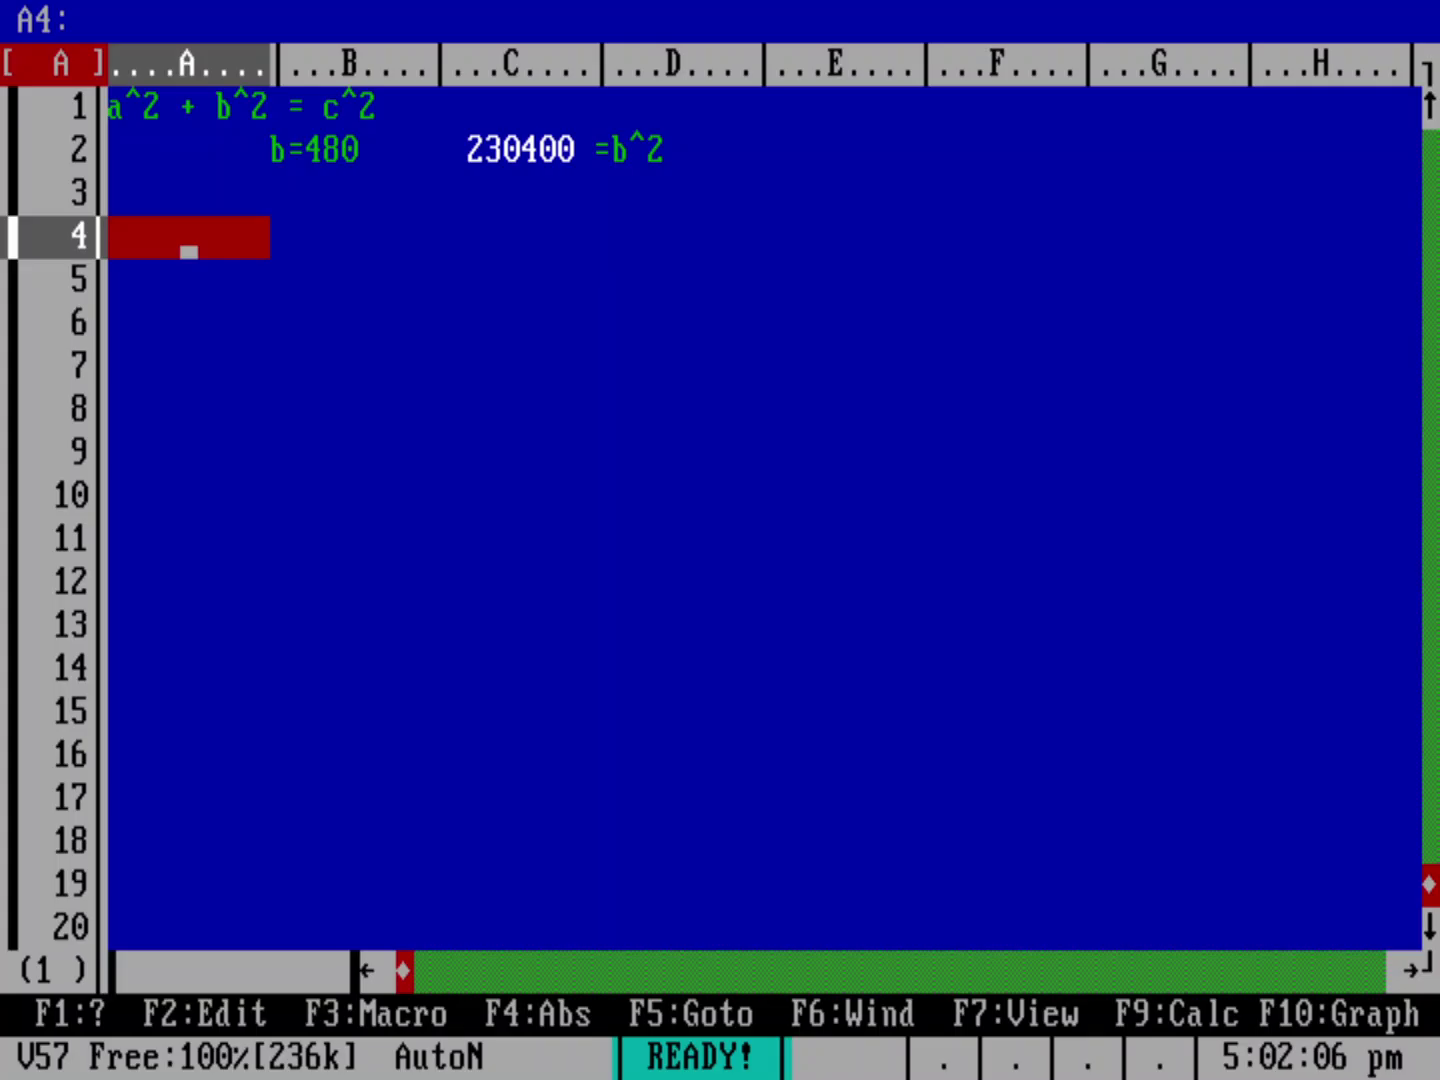
{"action": "type", "text": "a"}
{"action": "key", "text": "Return"}
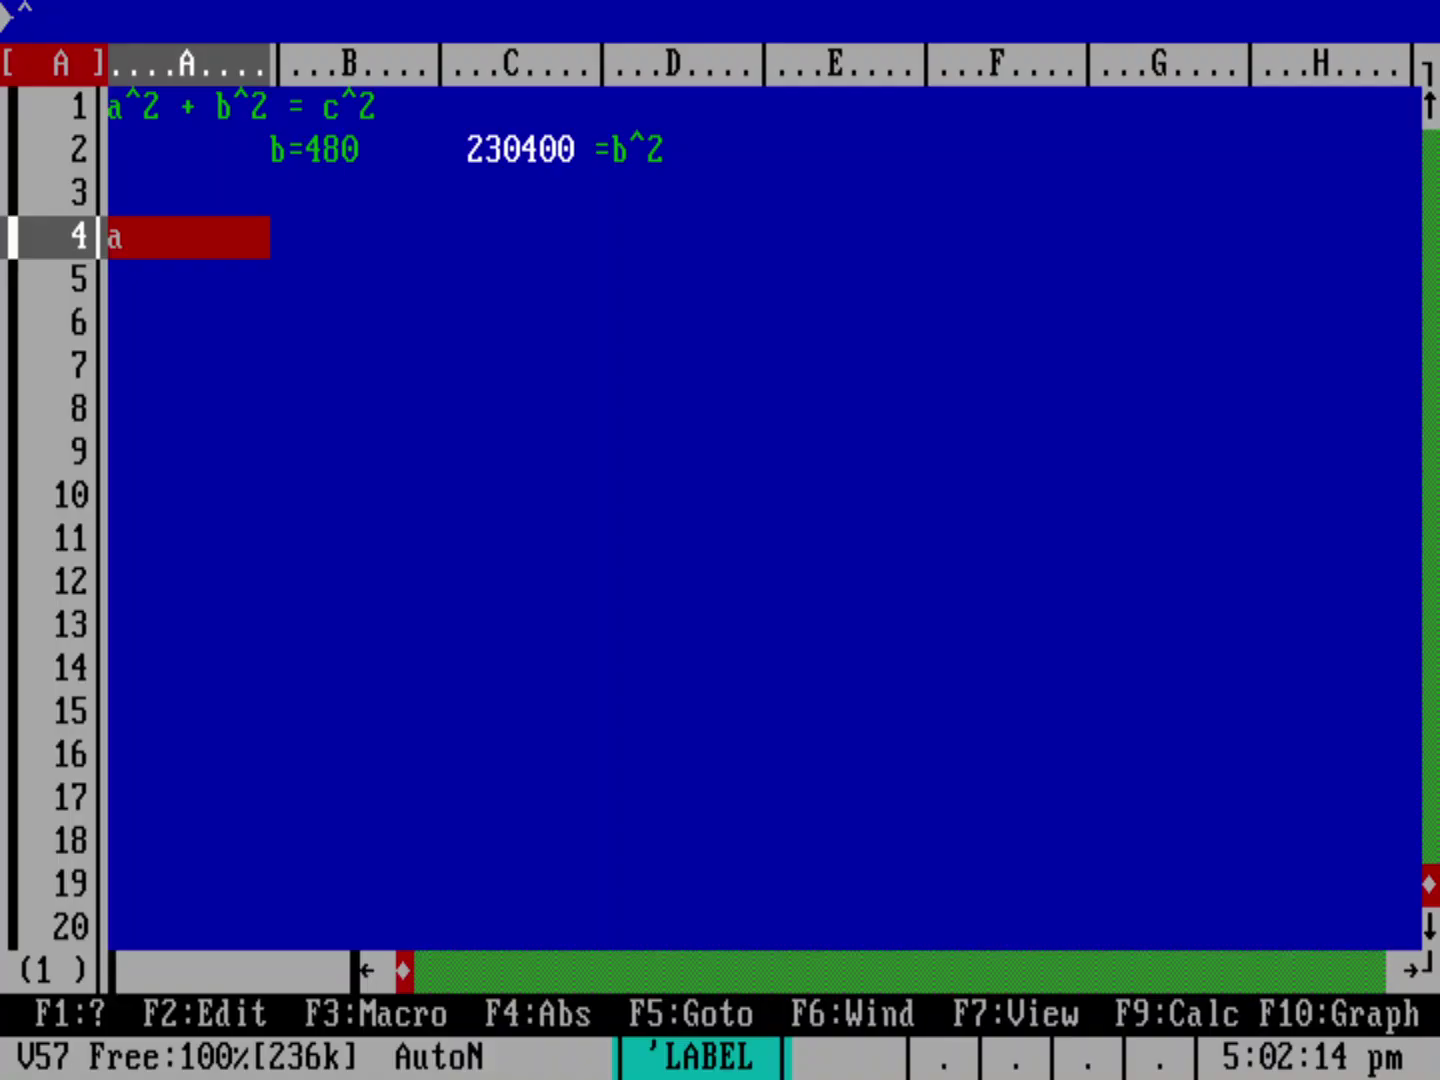
{"action": "type", "text": "a"}
{"action": "key", "text": "Return"}
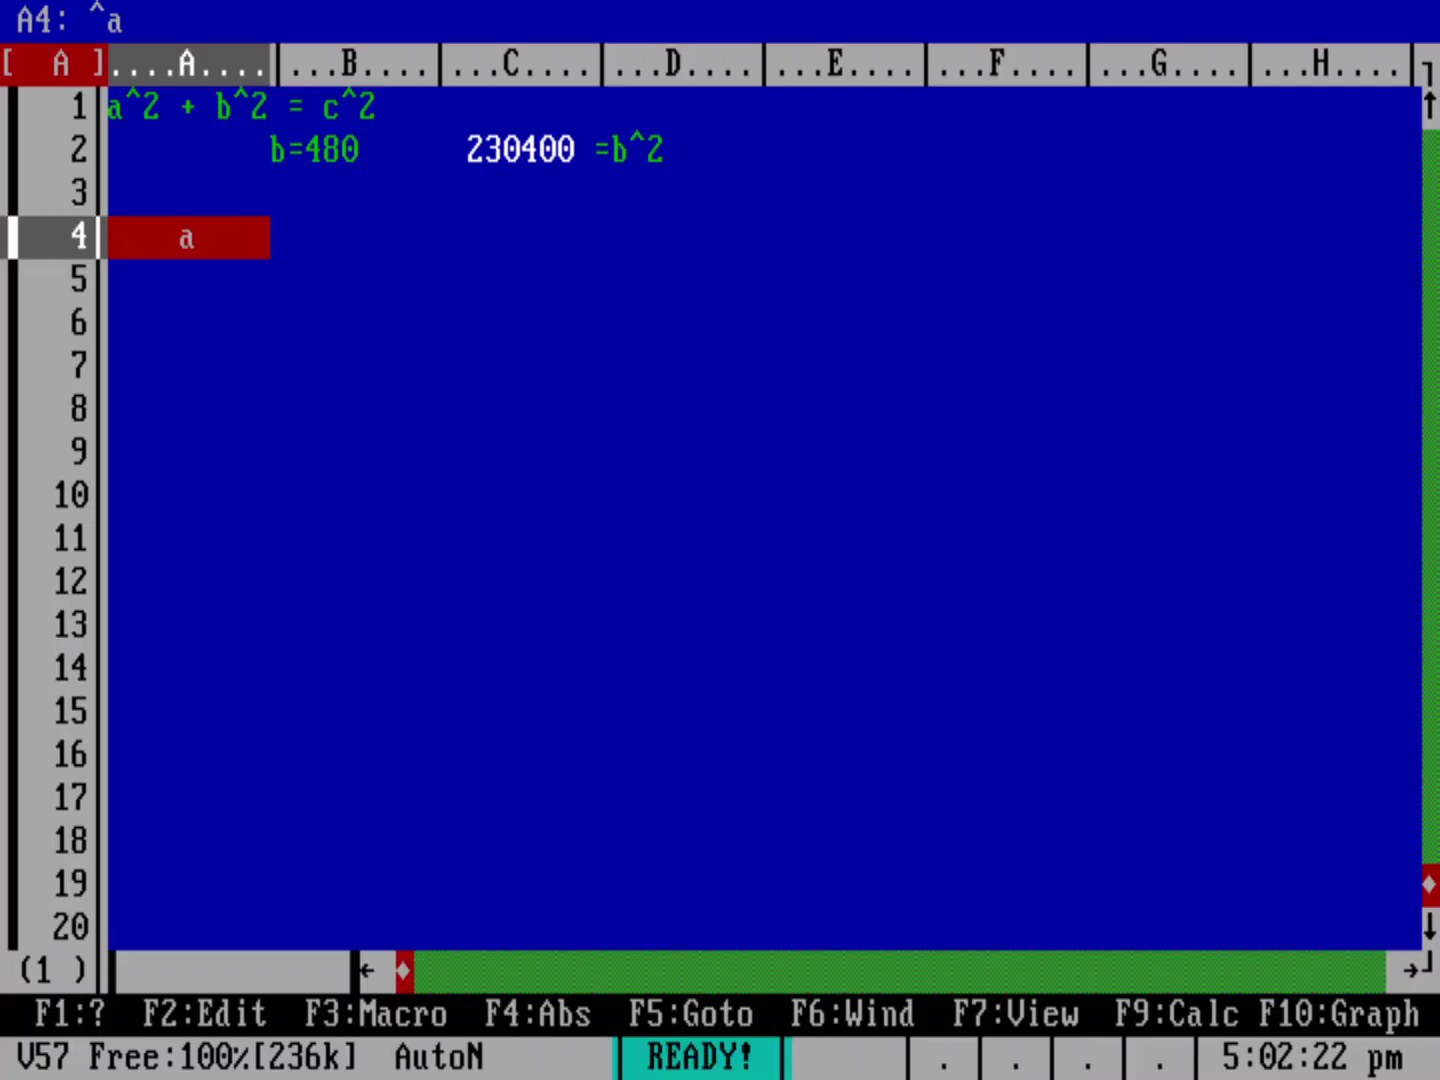
{"action": "type", "text": "\"a"}
{"action": "key", "text": "Return"}
{"action": "type", "text": "^a"}
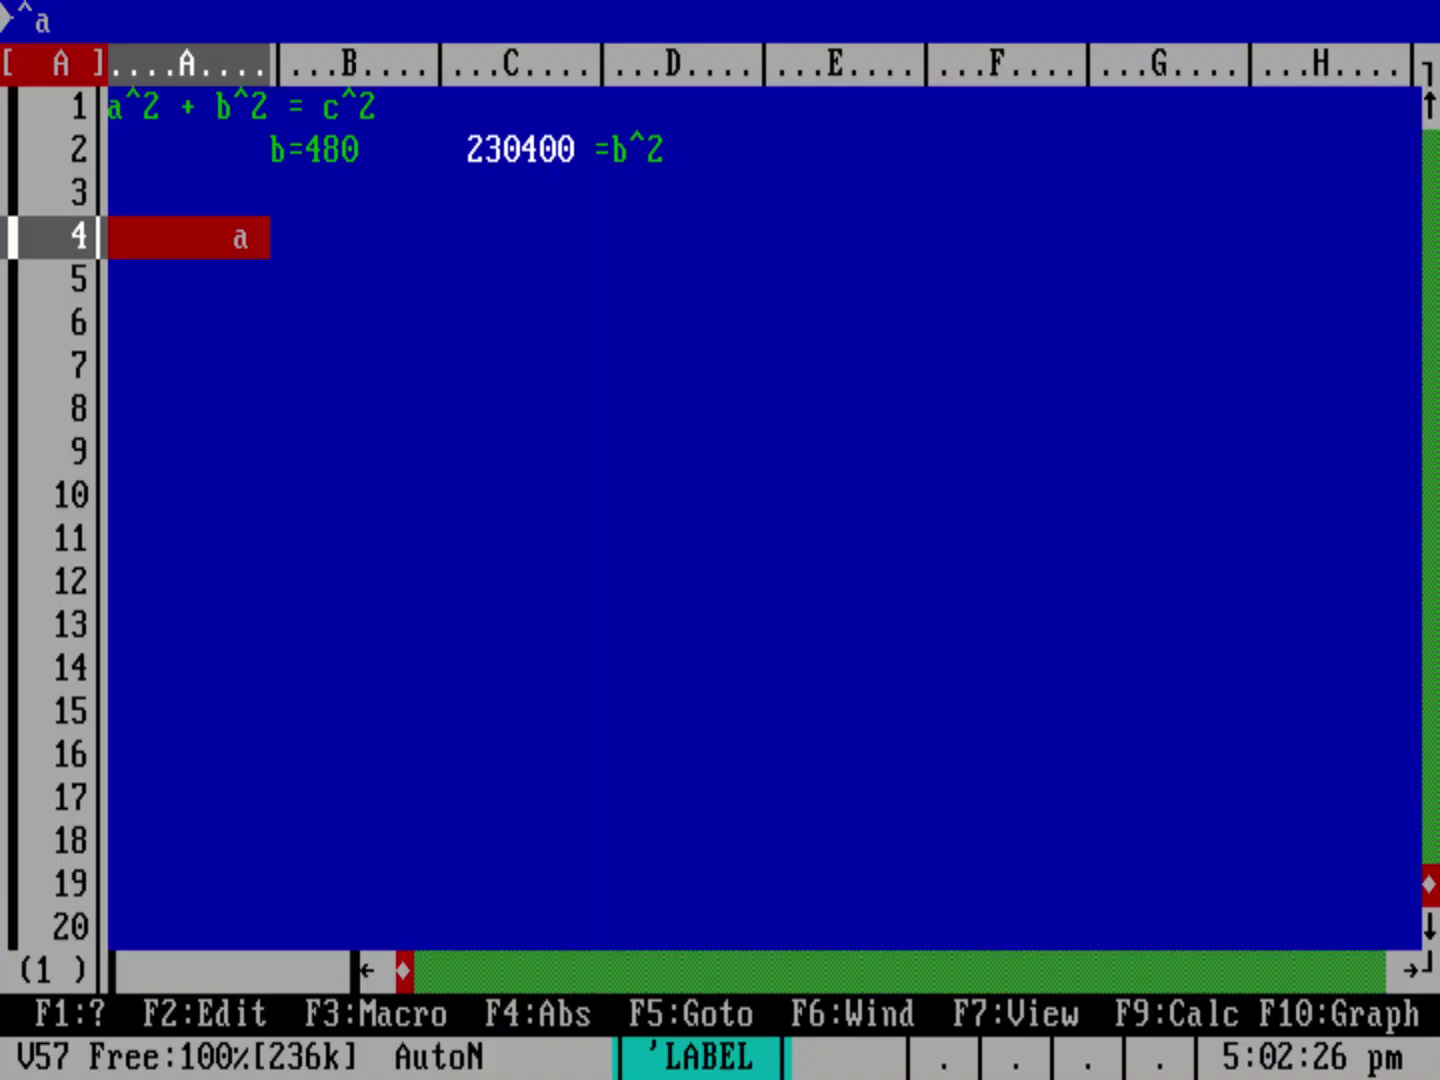
{"action": "key", "text": "Right"}
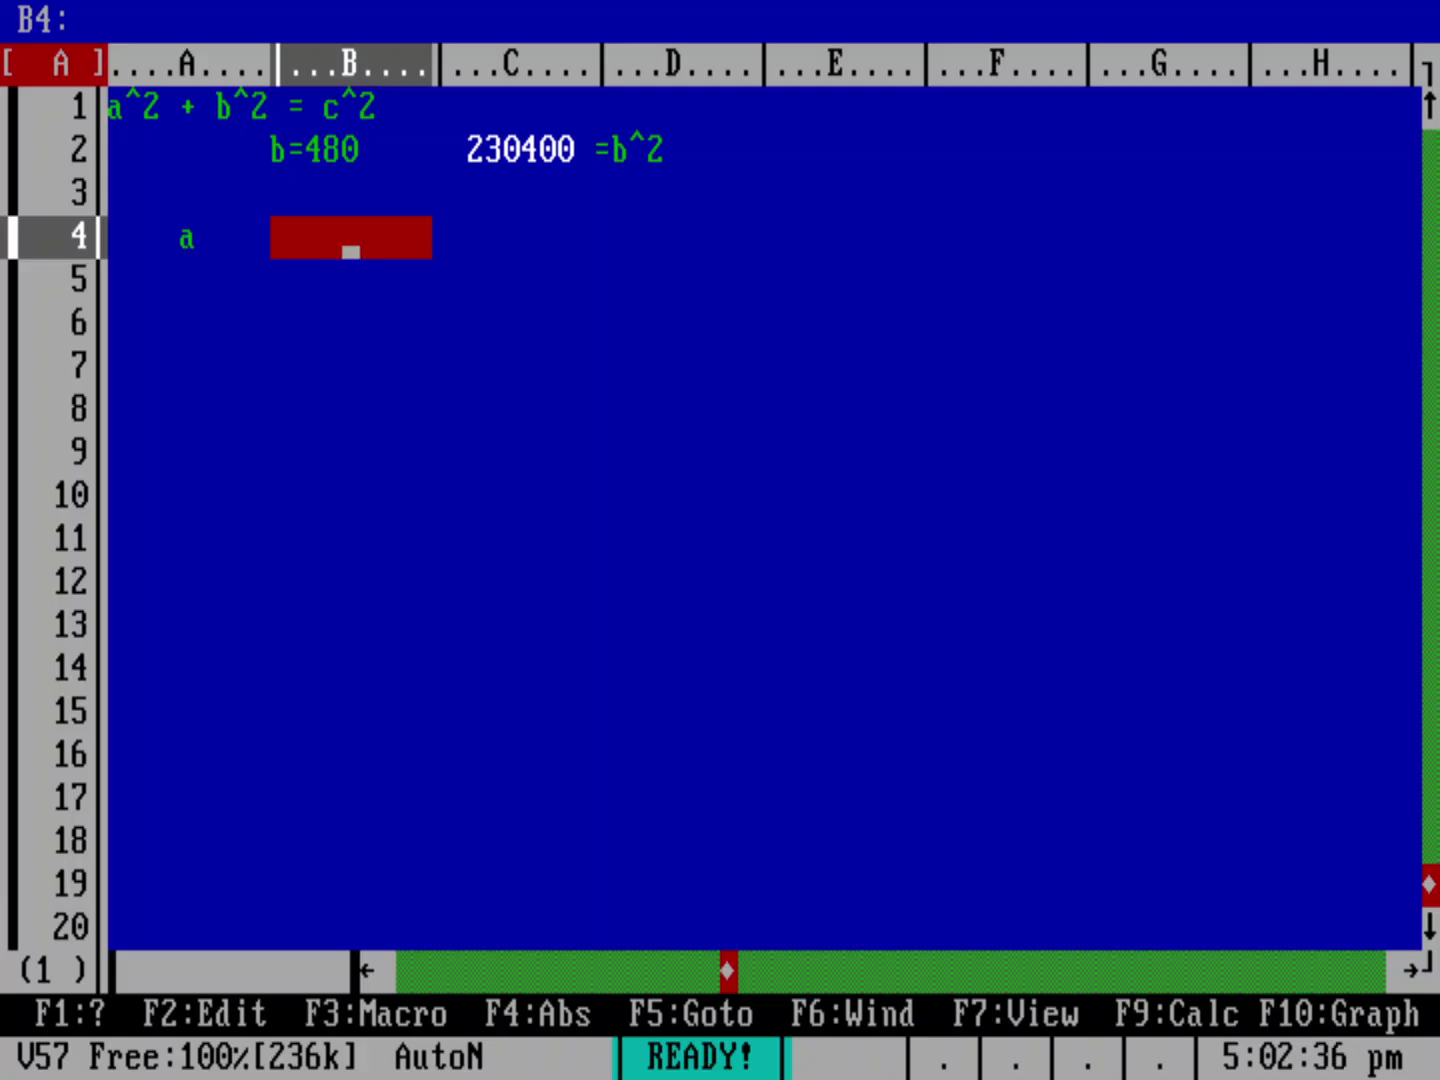
Step: Add the centred headings a^2 in B4 and c^2 in C4
{"action": "type", "text": "^a^2"}
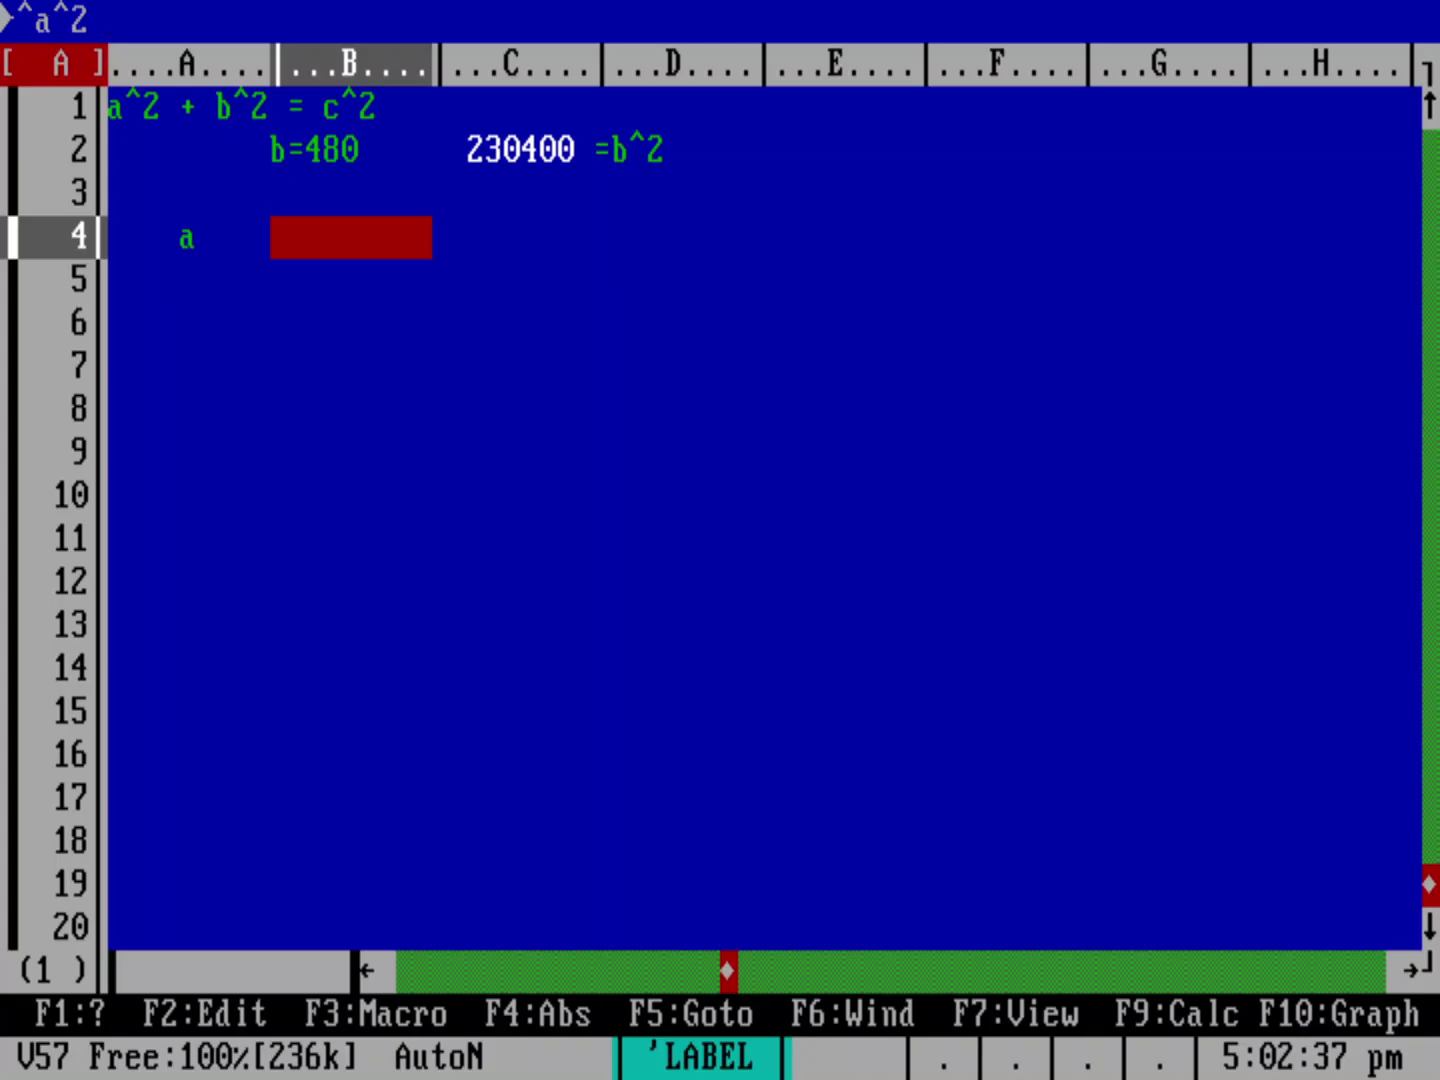
{"action": "key", "text": "Right"}
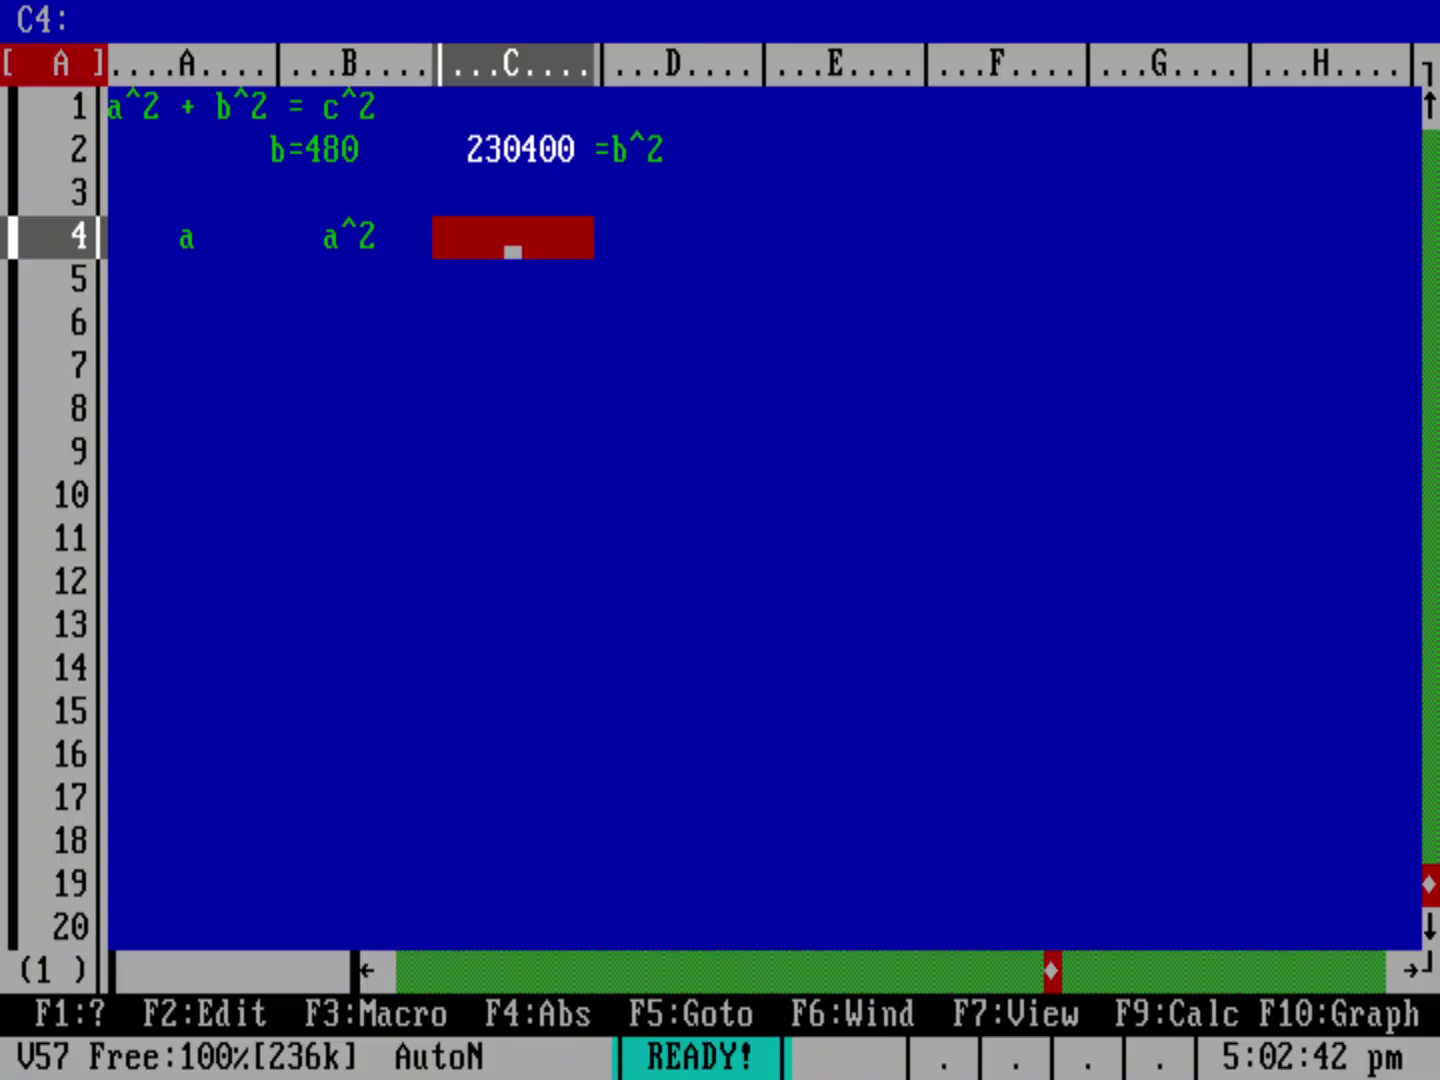
{"action": "type", "text": "^c^"}
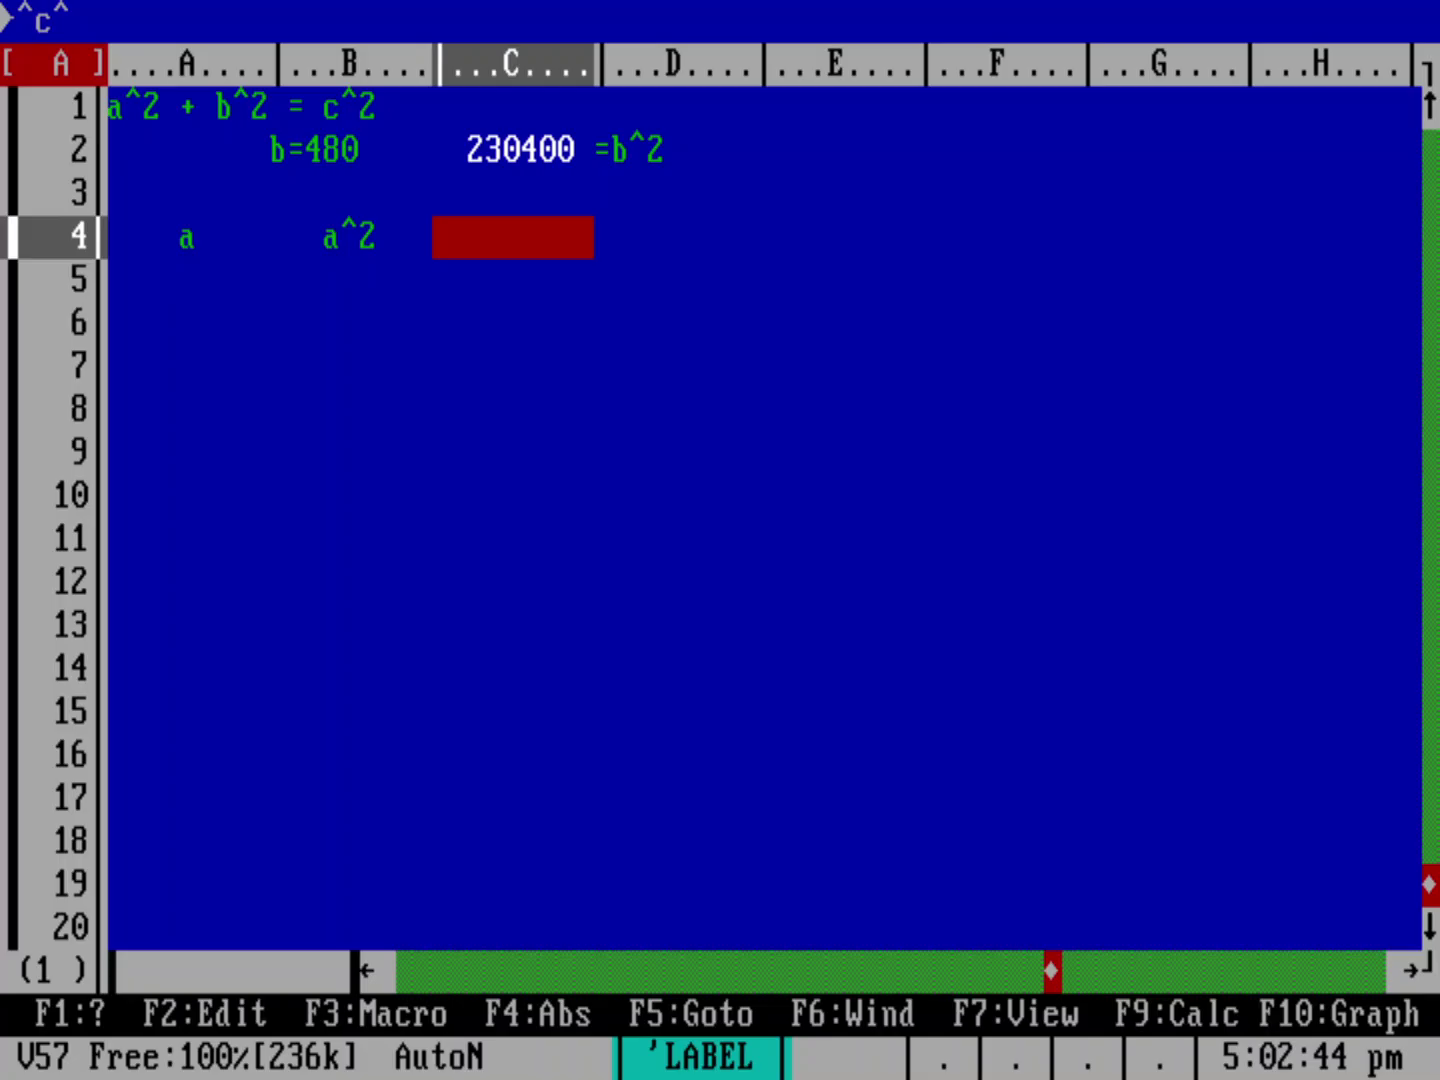
{"action": "type", "text": "2"}
{"action": "key", "text": "Return"}
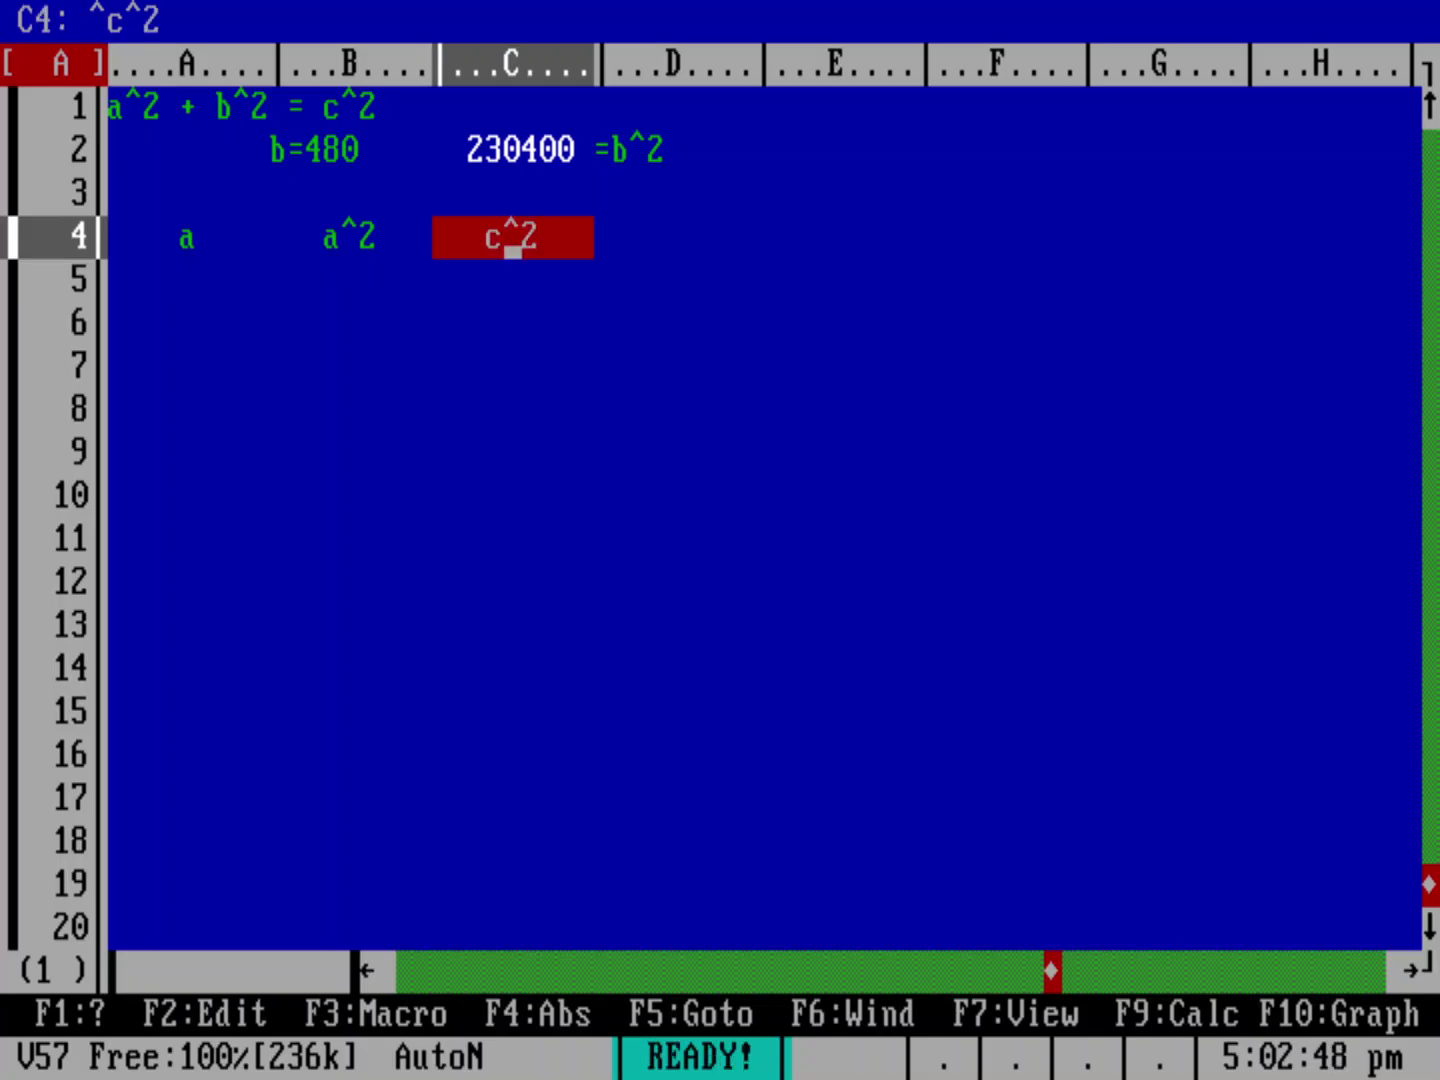
{"action": "left_click", "coordinate": [510, 152]}
{"action": "key", "text": "Down"}
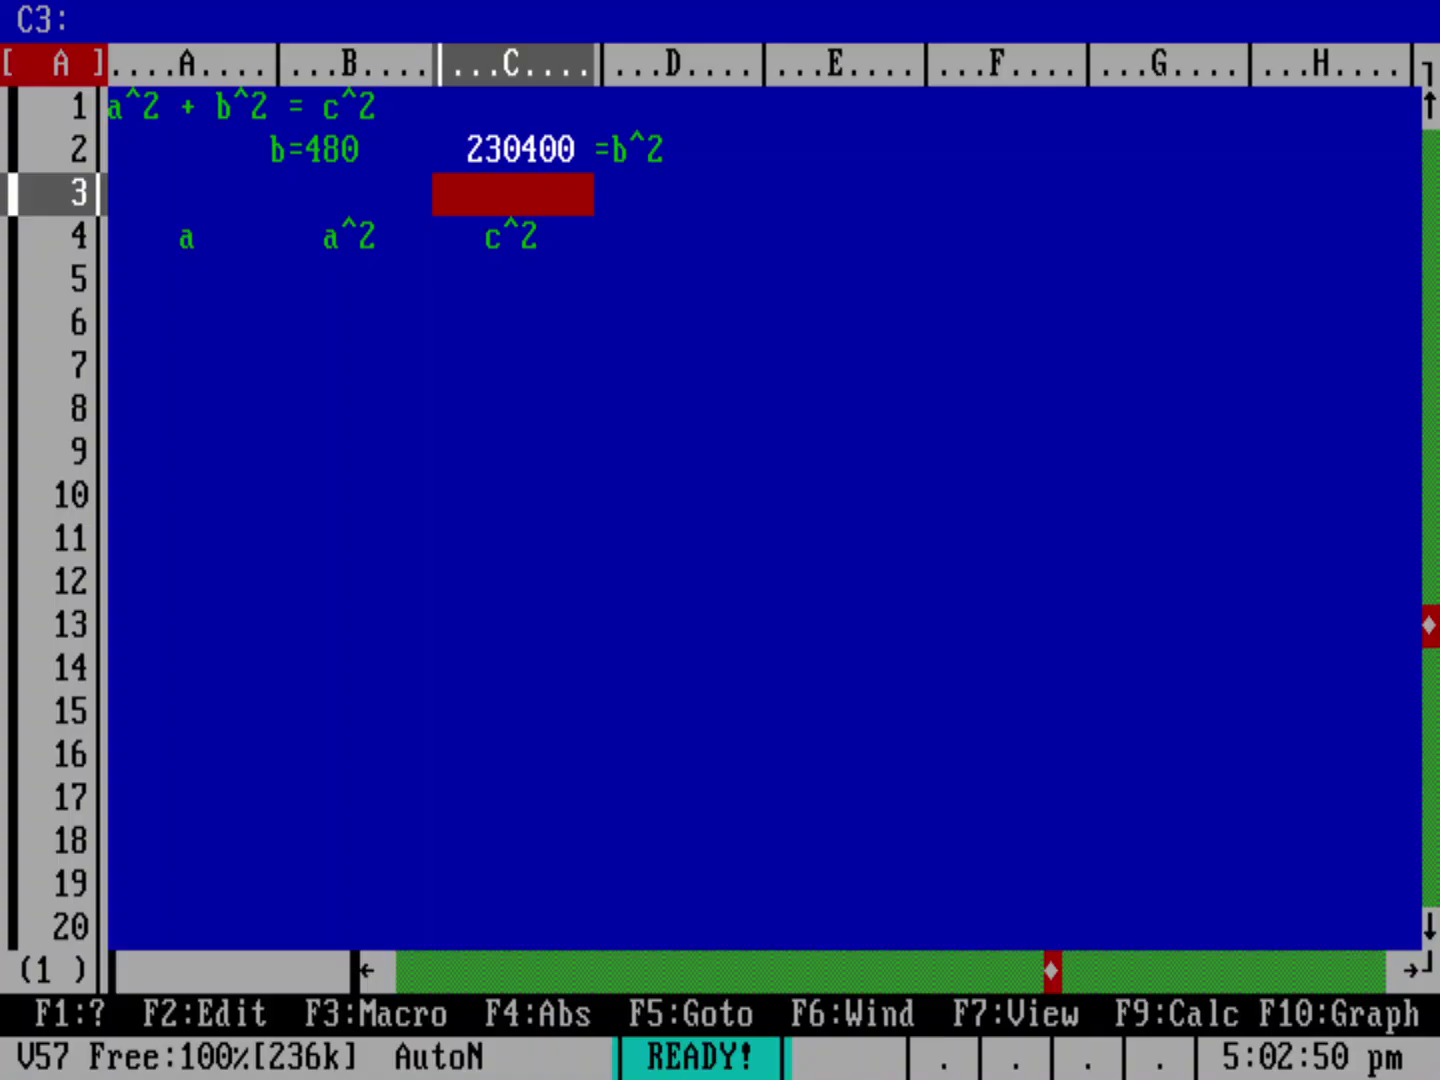
{"action": "key", "text": "Down"}
{"action": "key", "text": "Right"}
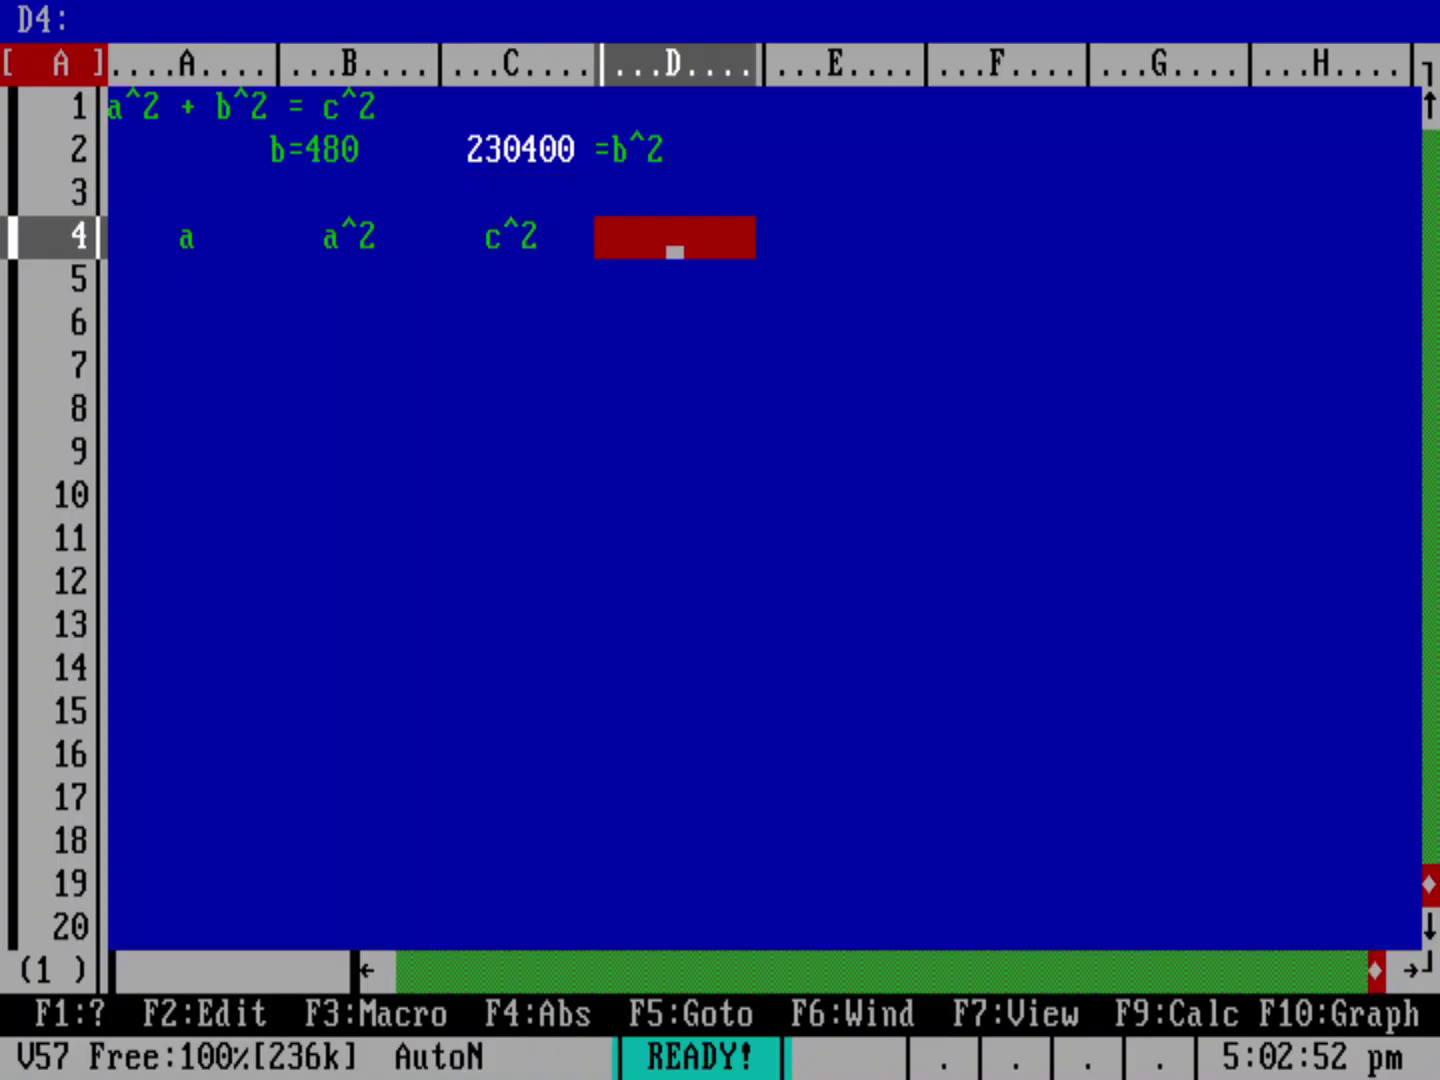
{"action": "left_click", "coordinate": [513, 251]}
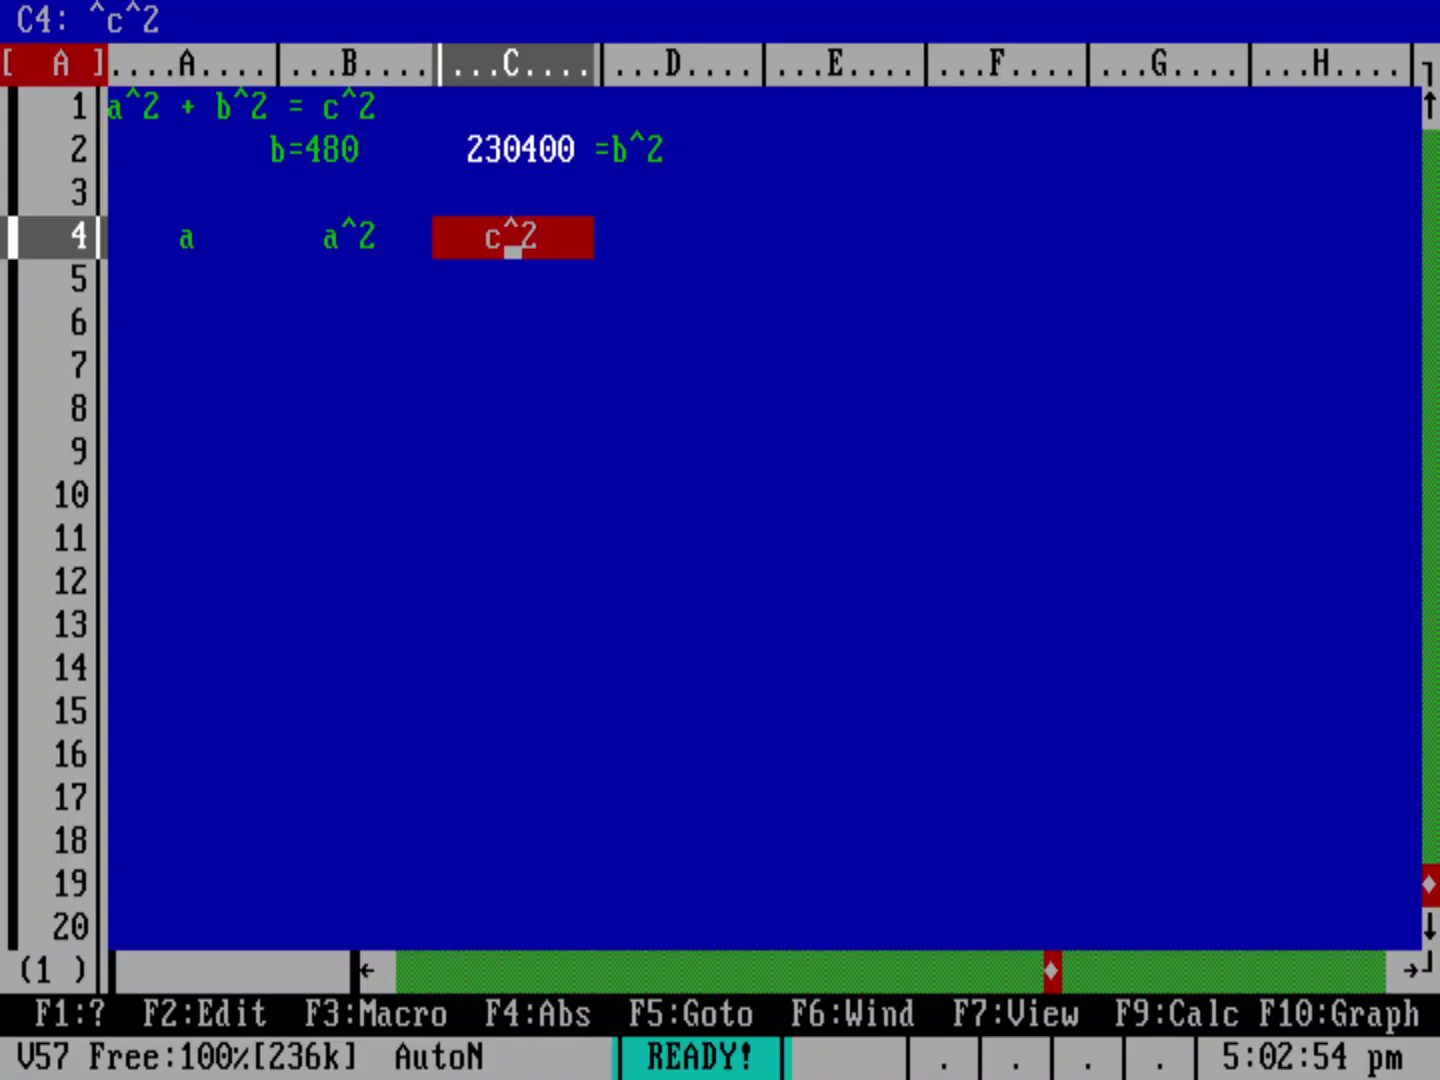
{"action": "left_click", "coordinate": [675, 240]}
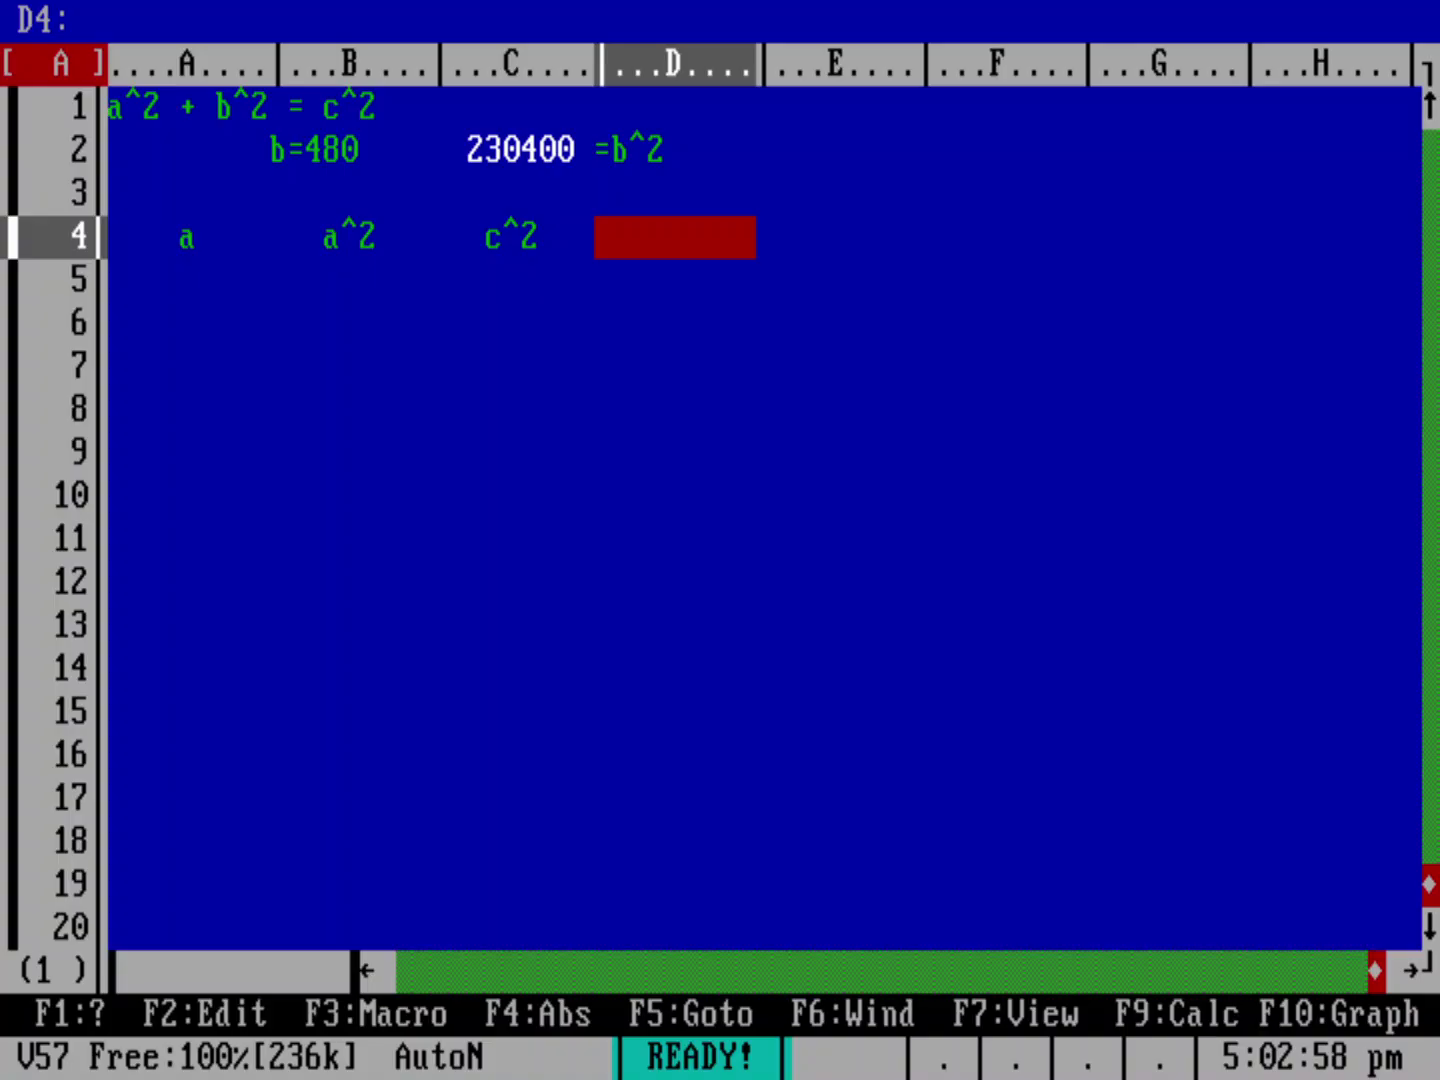
Step: Add the centred headings c in D4 and 2a-c in E4
{"action": "type", "text": "^c"}
{"action": "left_click", "coordinate": [836, 251]}
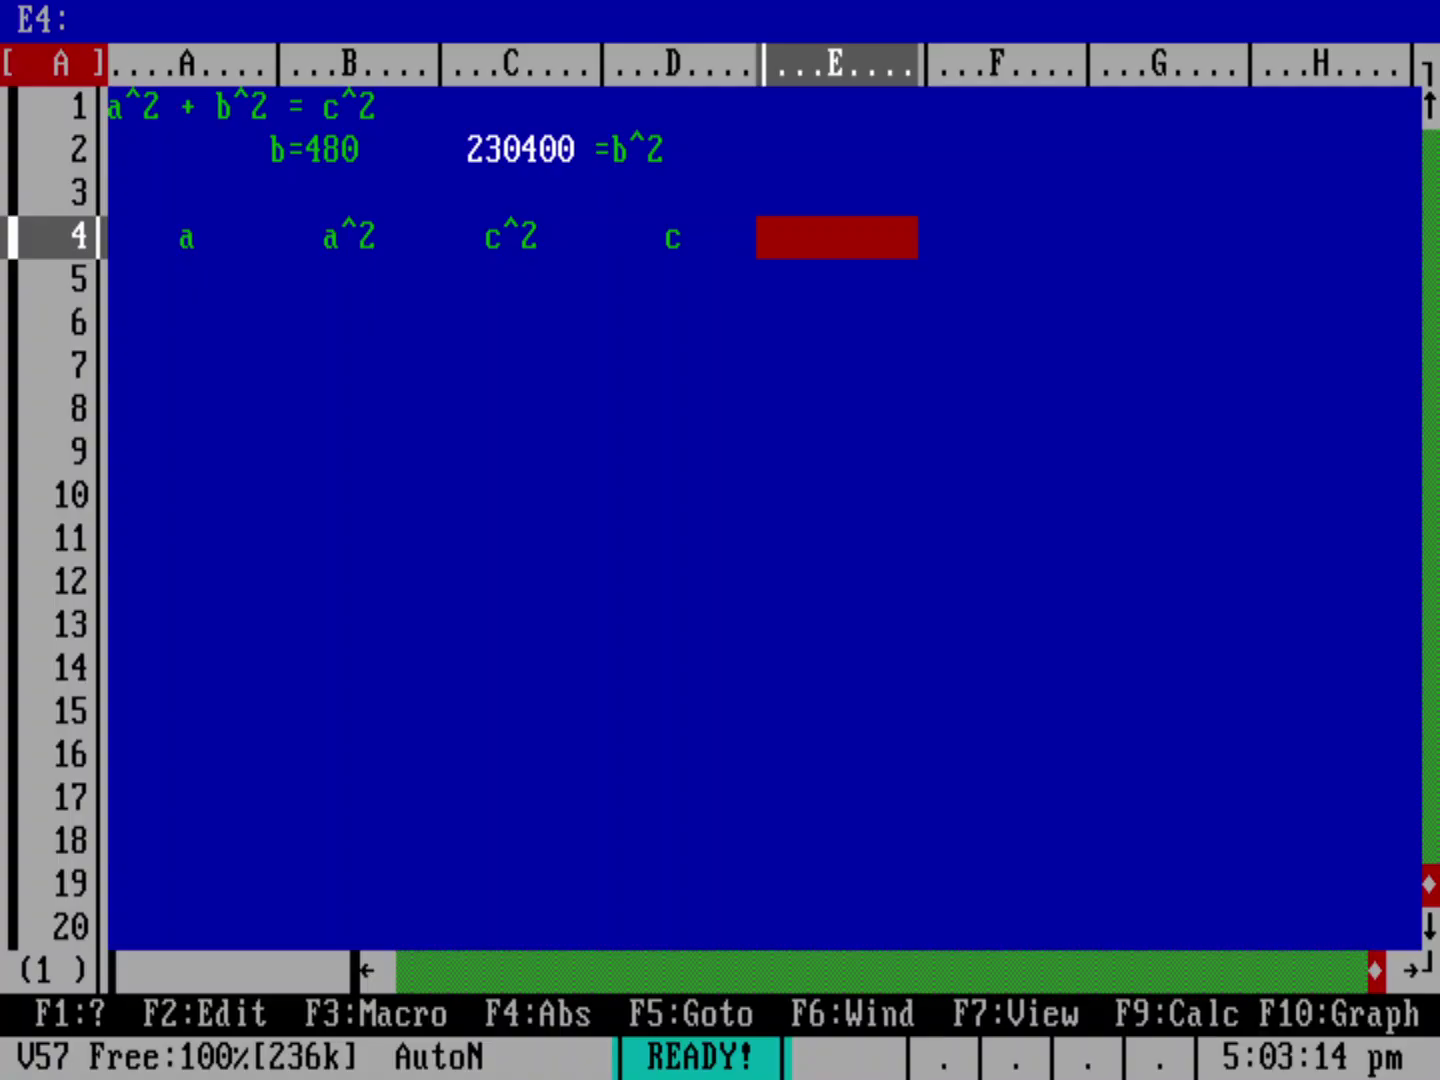
{"action": "type", "text": "^"}
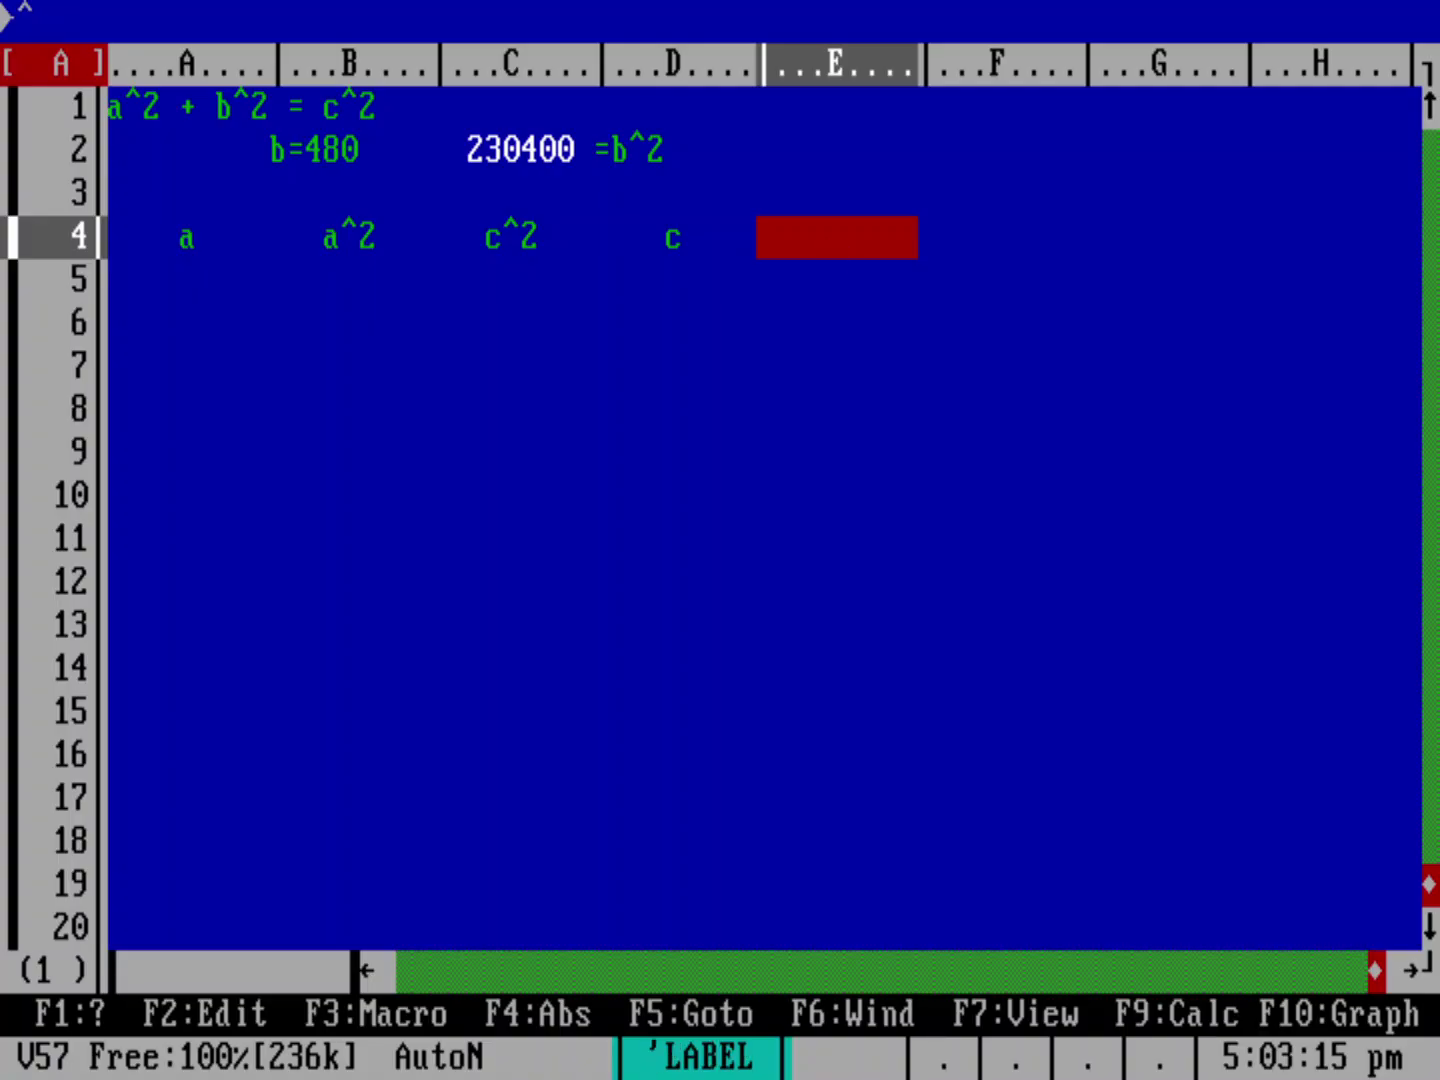
{"action": "type", "text": "2a-c"}
{"action": "key", "text": "Return"}
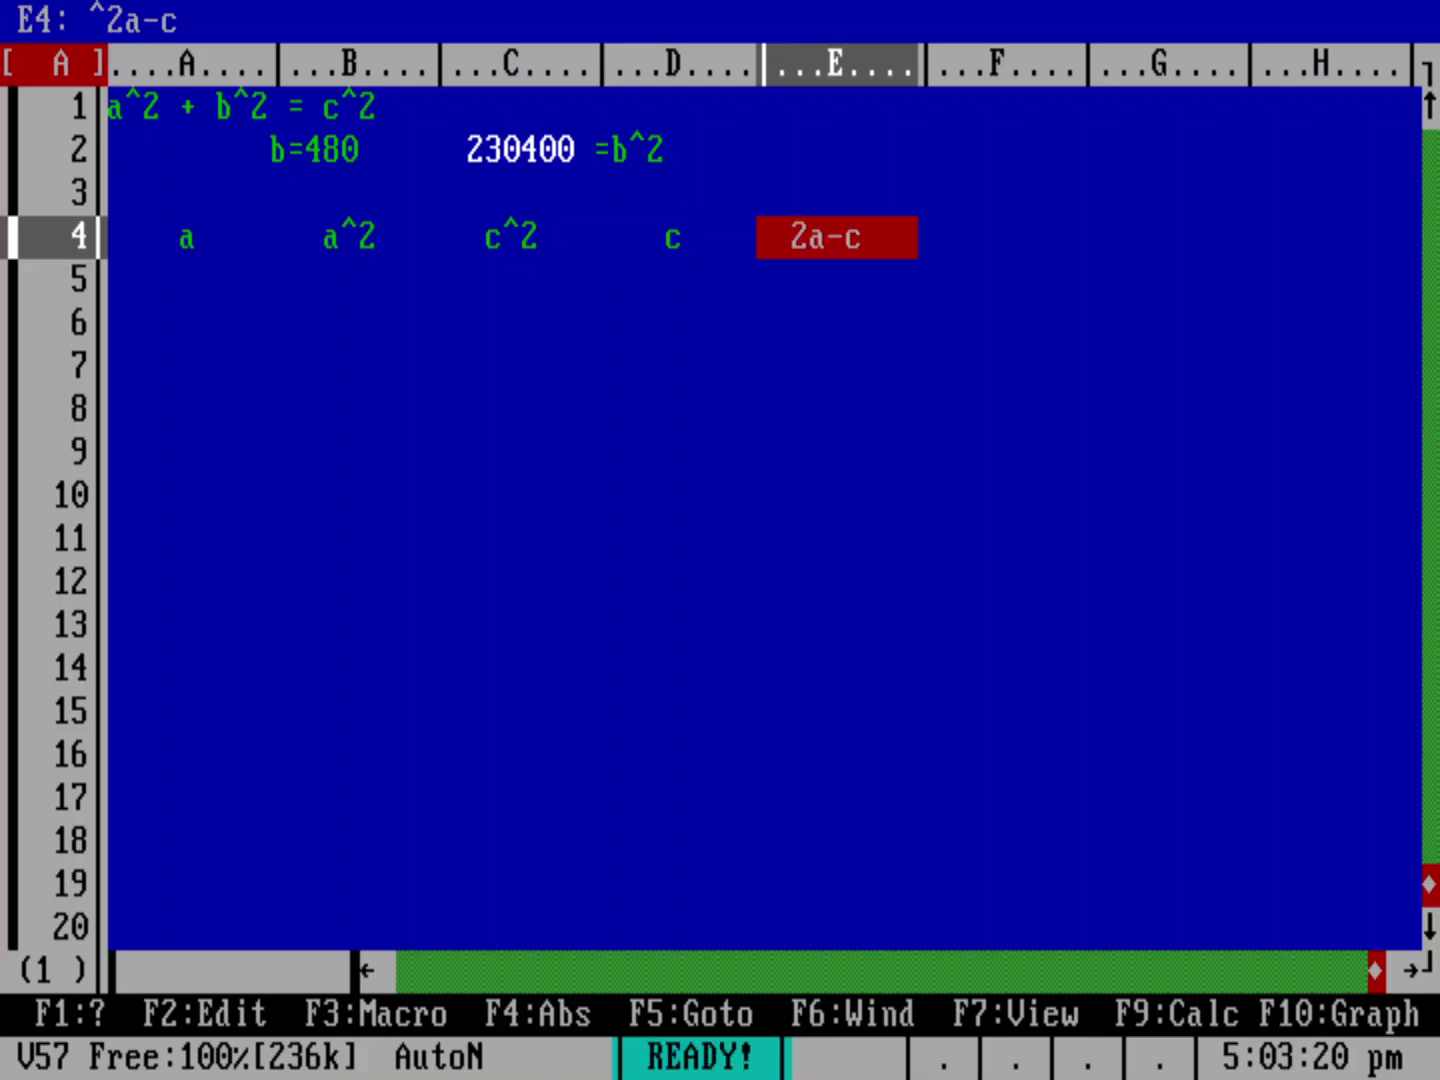
{"action": "key", "text": "Down"}
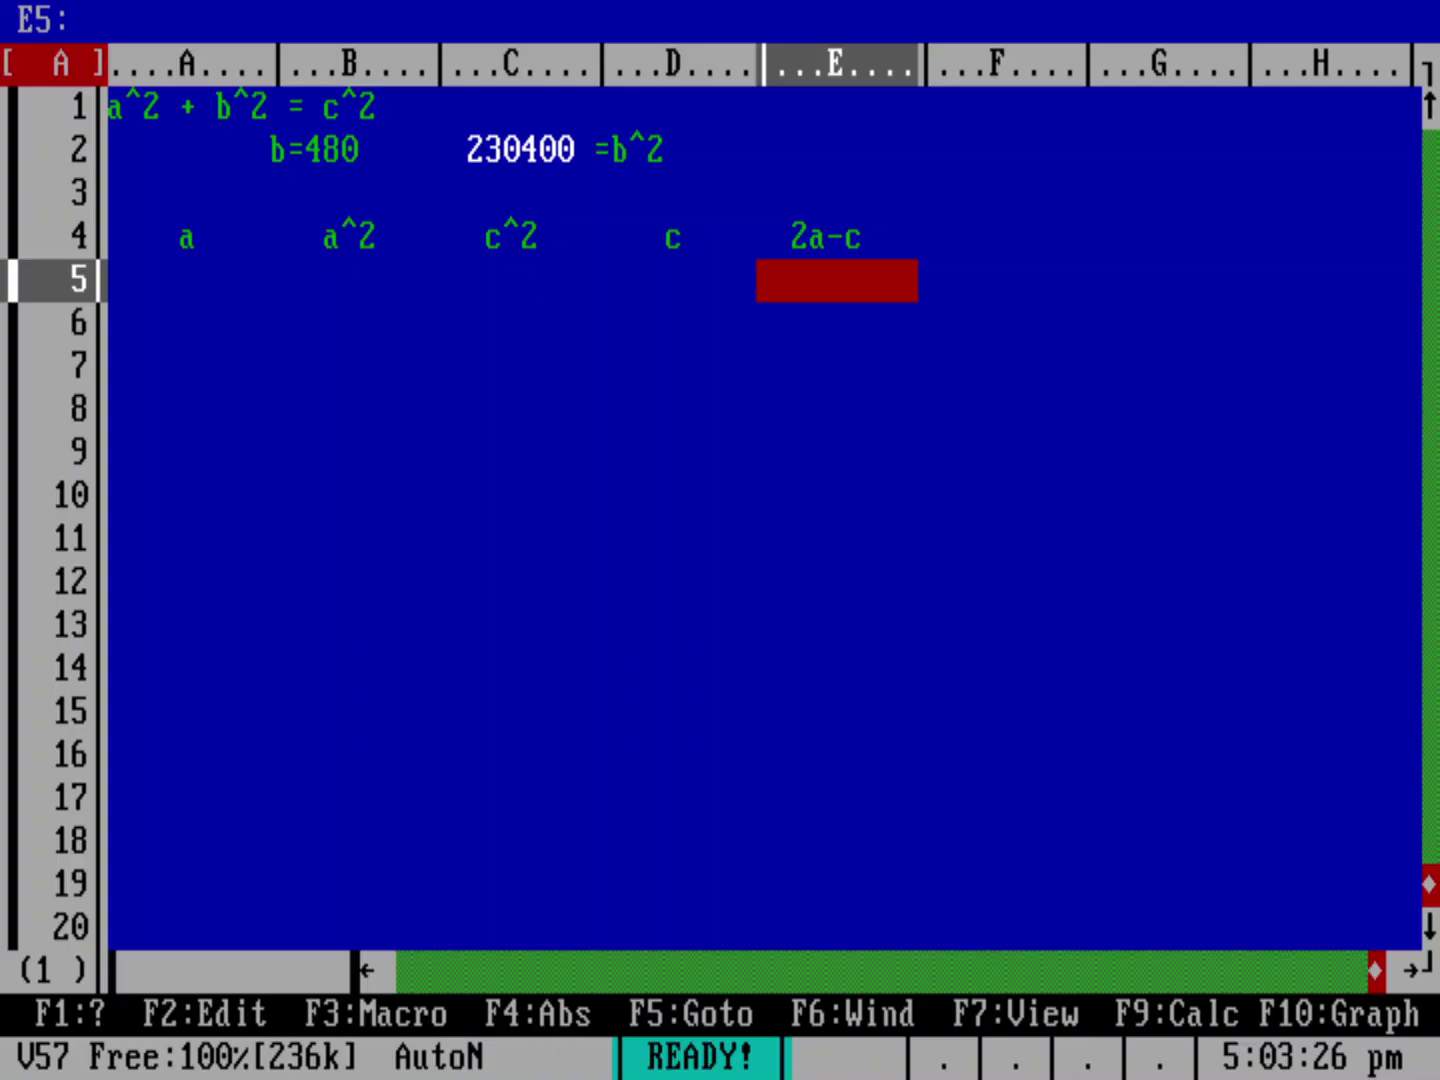
{"action": "type", "text": "\\"}
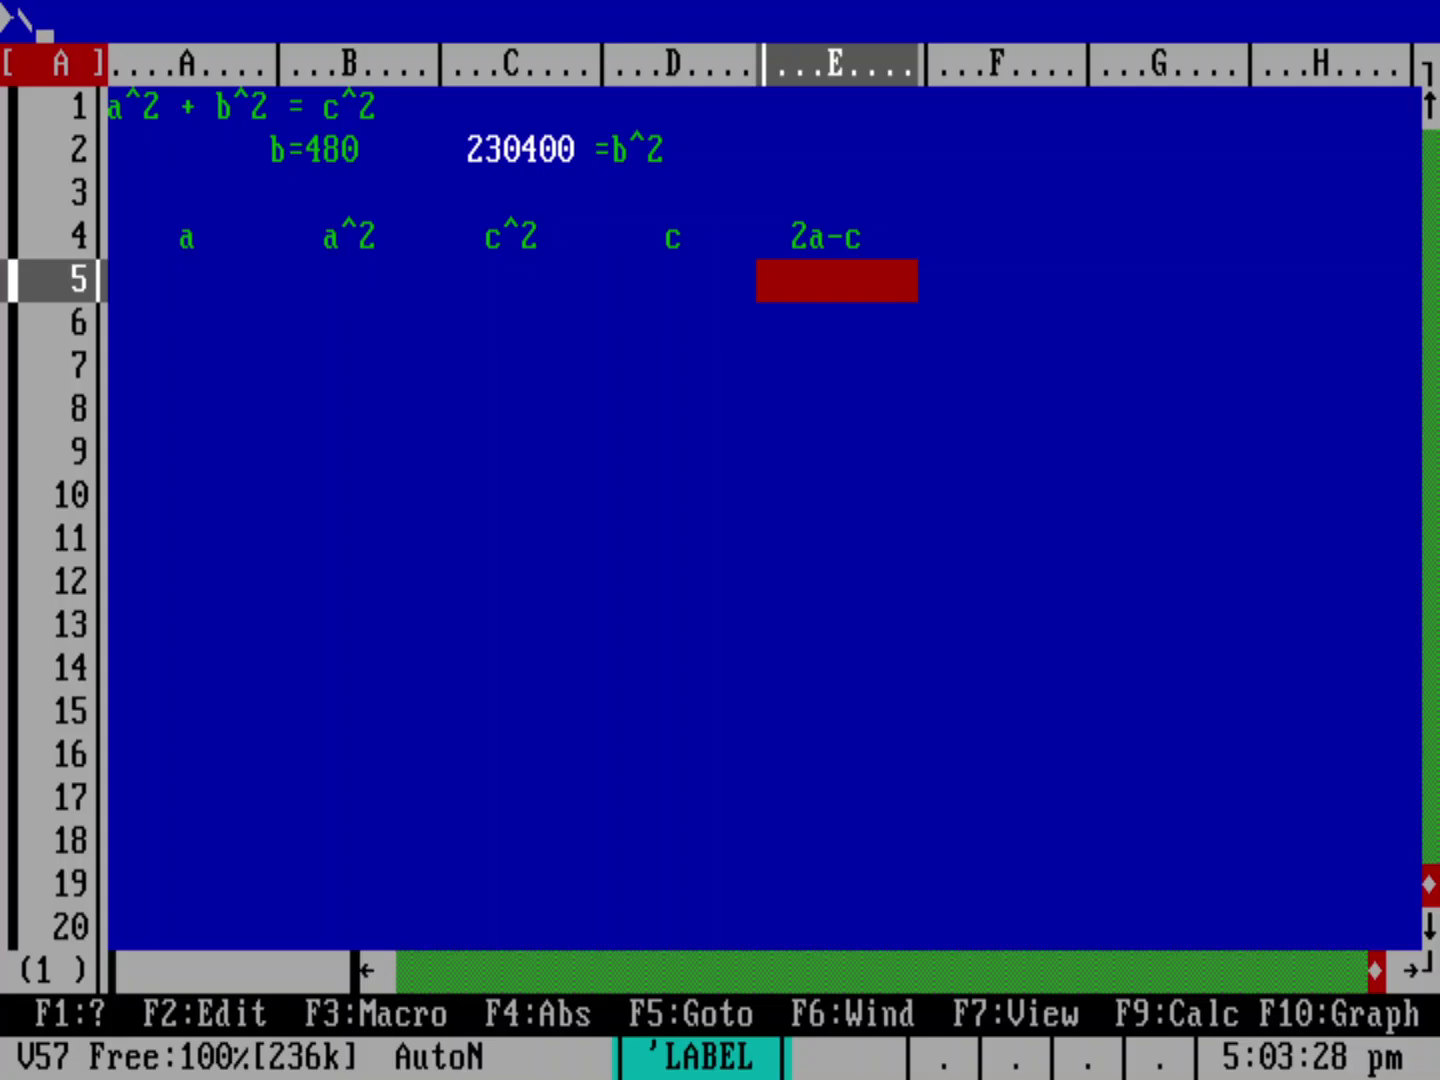
{"action": "type", "text": "-"}
{"action": "key", "text": "Return"}
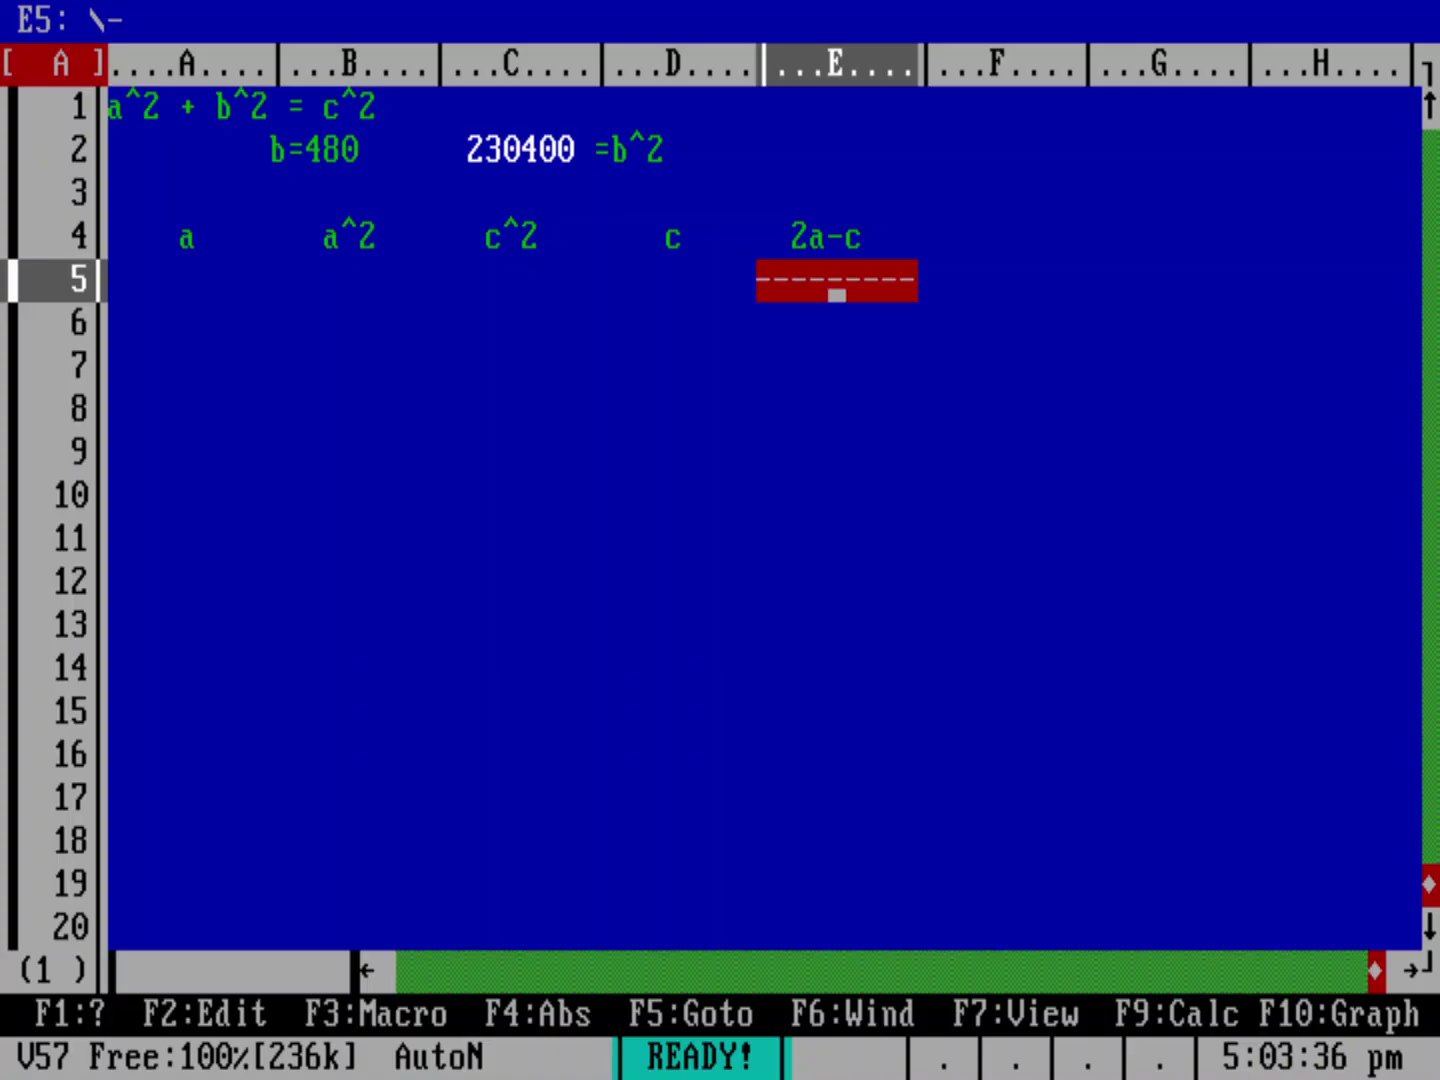
{"action": "key", "text": "slash"}
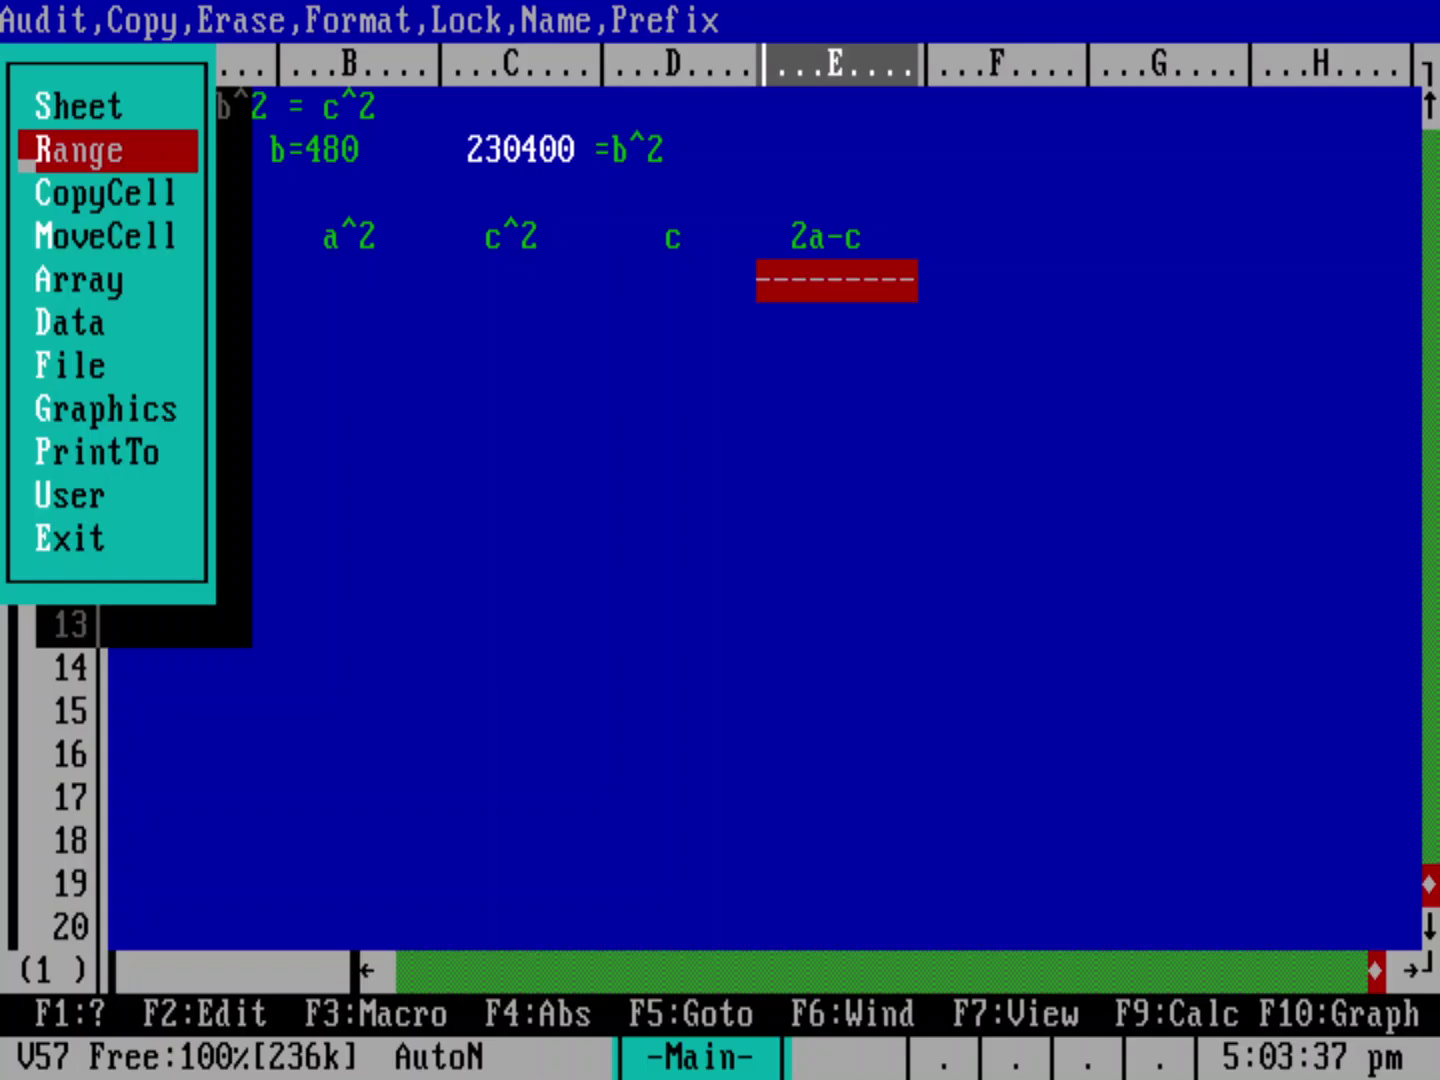
{"action": "key", "text": "Return"}
{"action": "key", "text": "Up"}
{"action": "key", "text": "Up"}
{"action": "key", "text": "Up"}
{"action": "key", "text": "Up"}
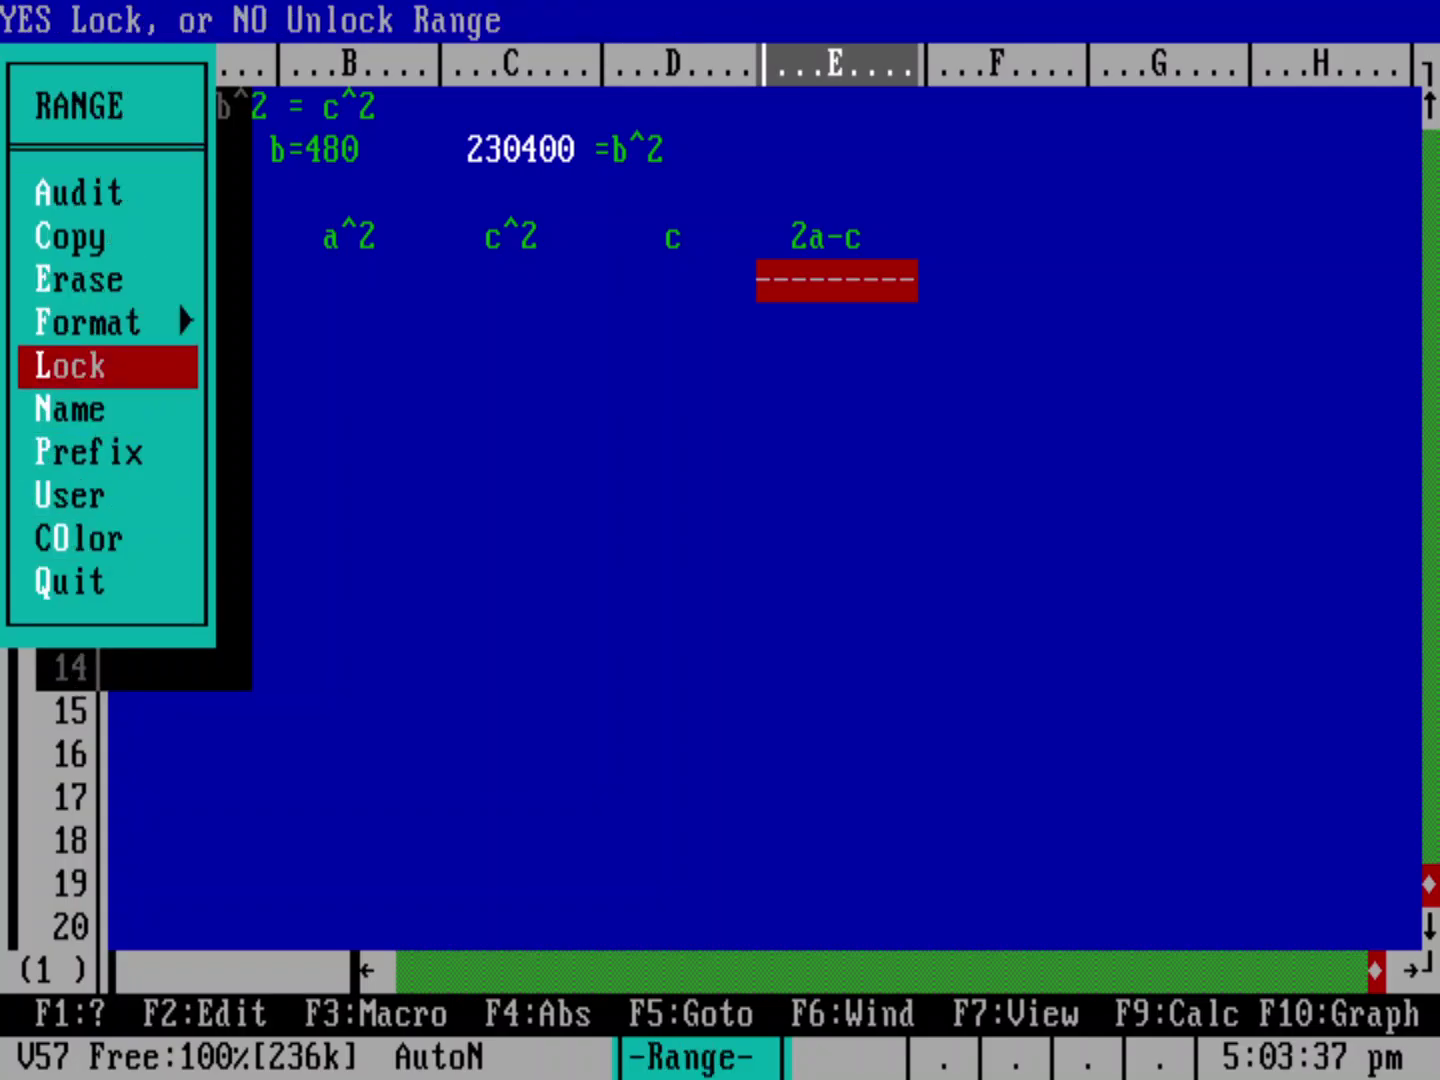
{"action": "key", "text": "Up"}
{"action": "key", "text": "Up"}
{"action": "key", "text": "Return"}
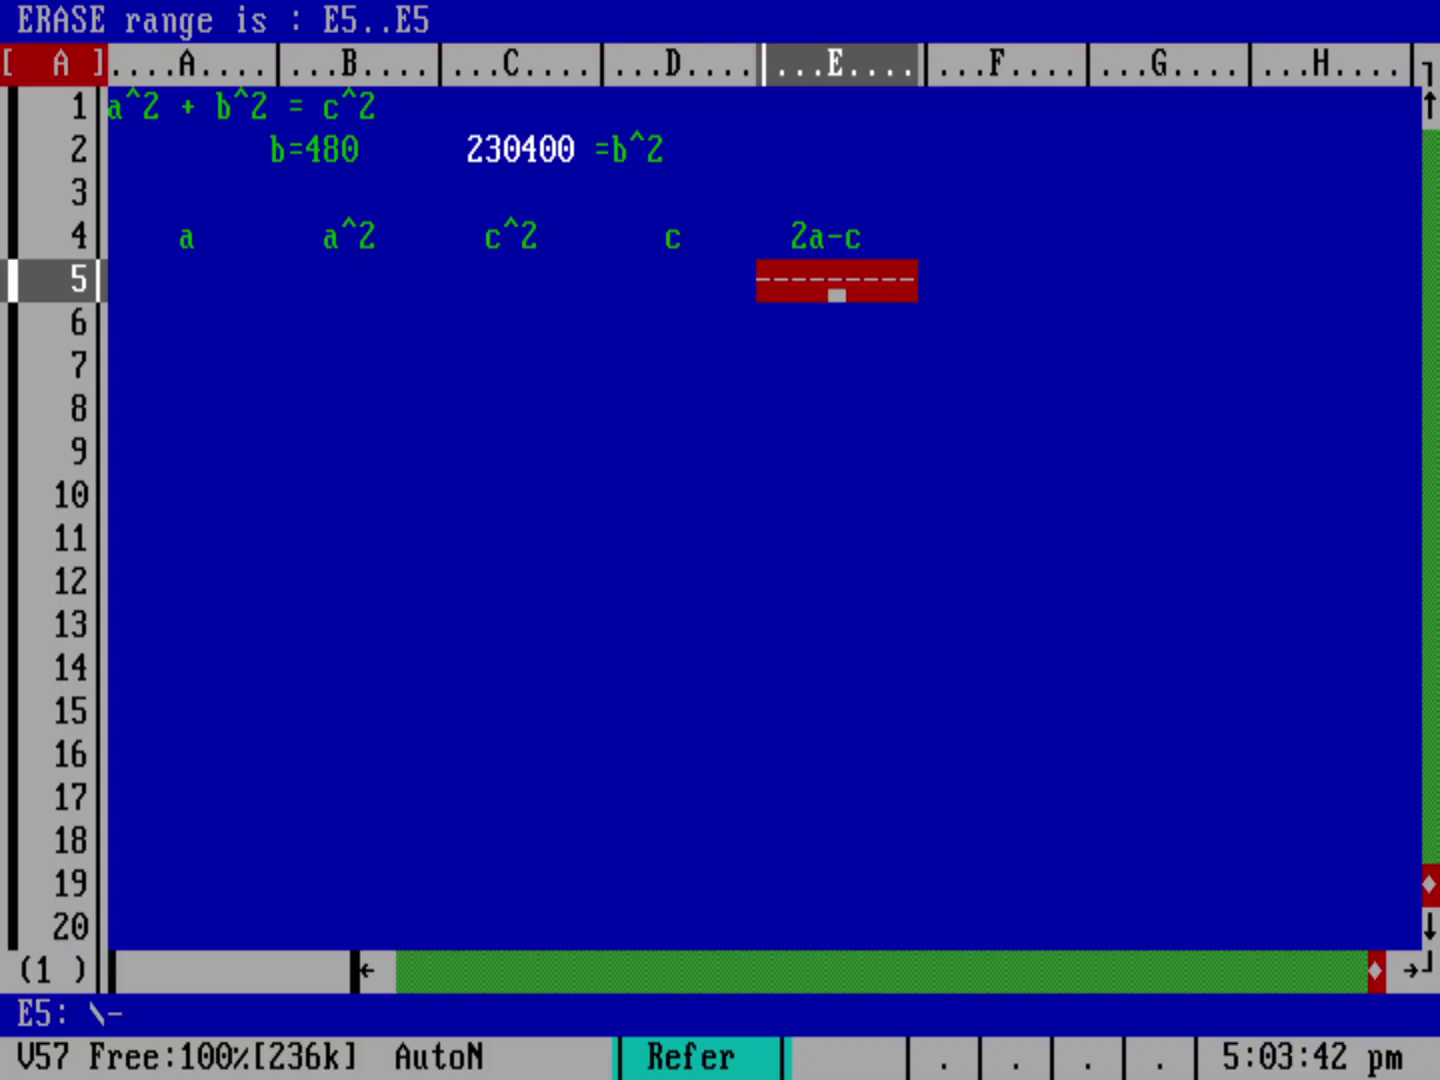
{"action": "key", "text": "Return"}
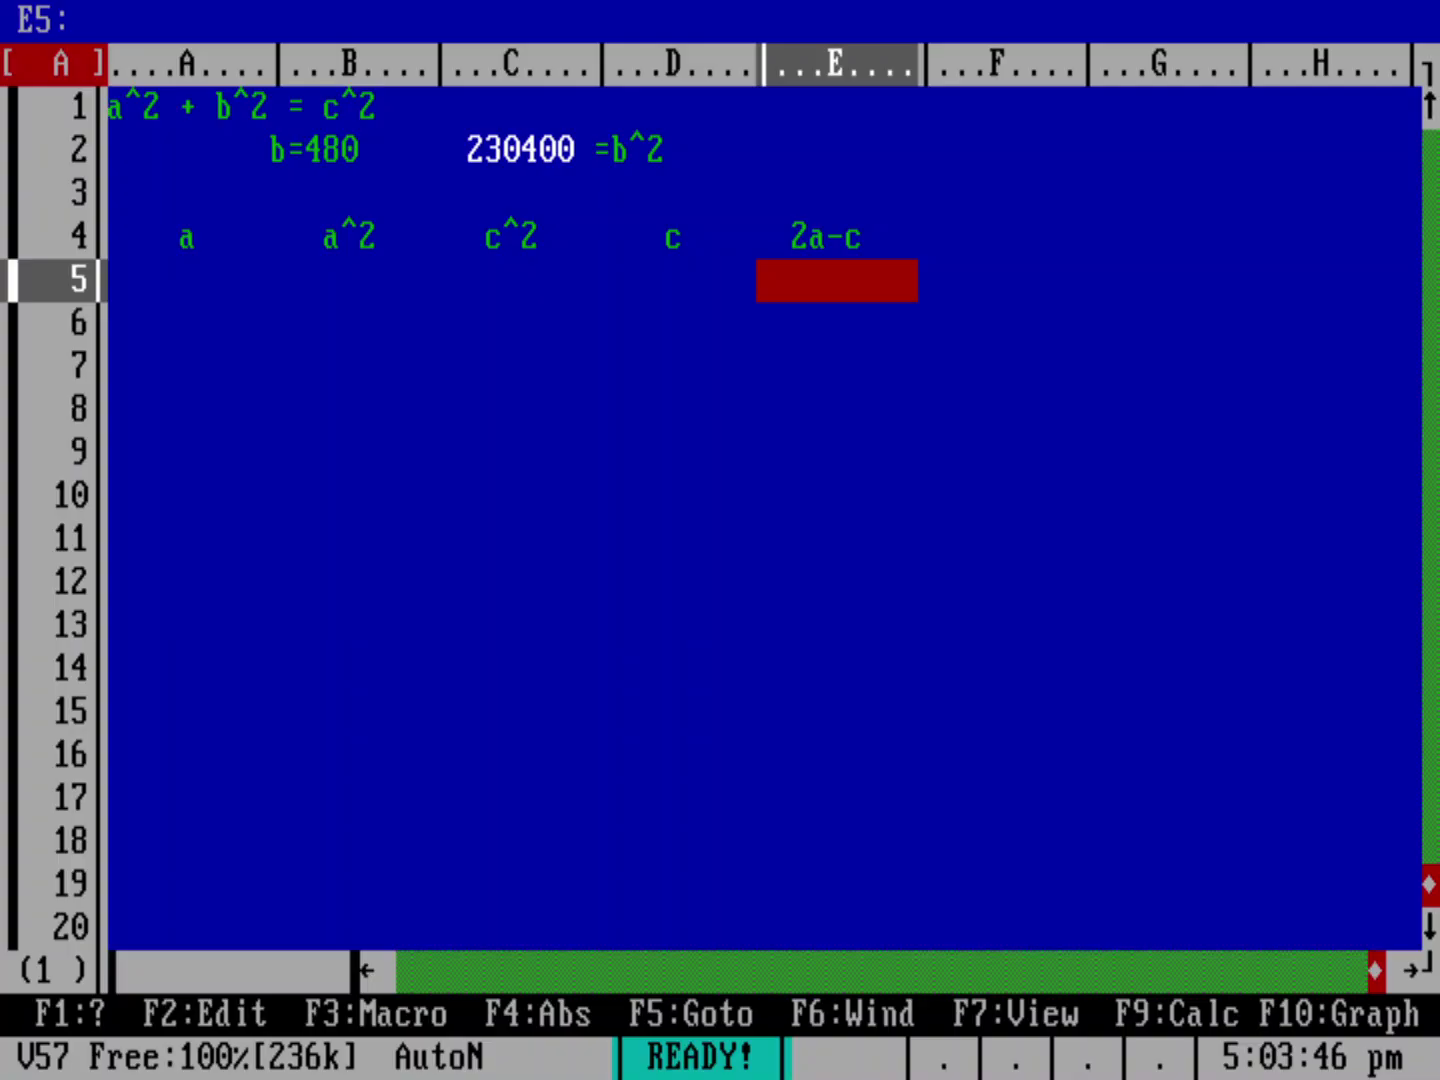
{"action": "key", "text": "Left"}
{"action": "key", "text": "Left"}
{"action": "key", "text": "Left"}
{"action": "key", "text": "Left"}
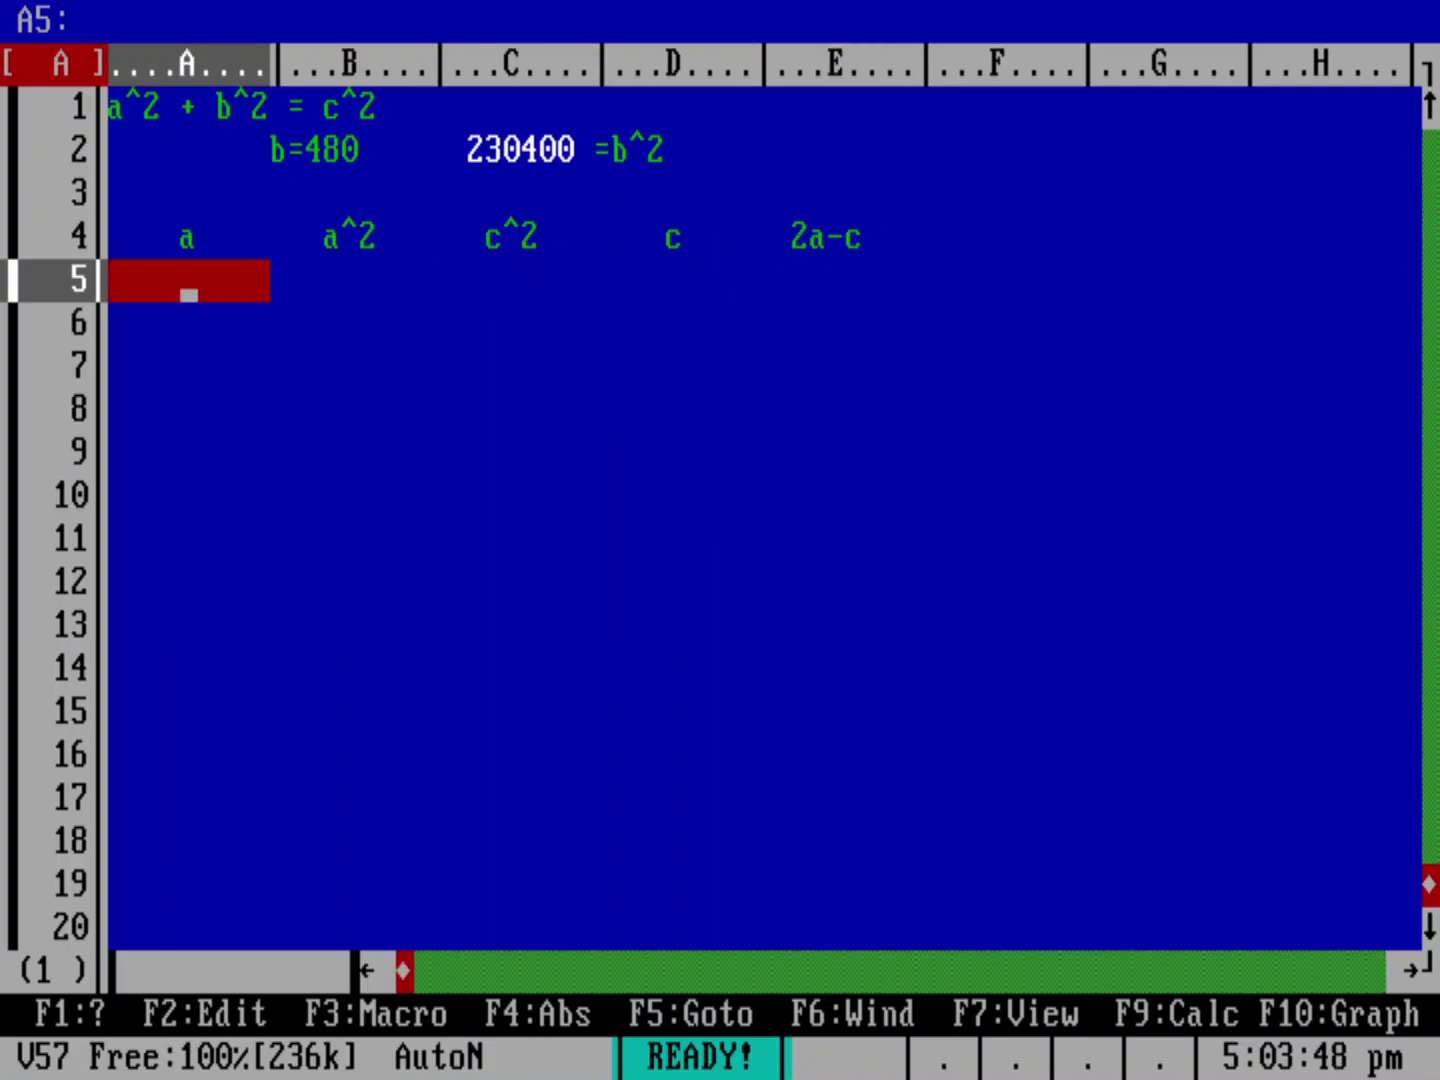
{"action": "key", "text": "Right"}
{"action": "key", "text": "Right"}
{"action": "key", "text": "Right"}
{"action": "key", "text": "Right"}
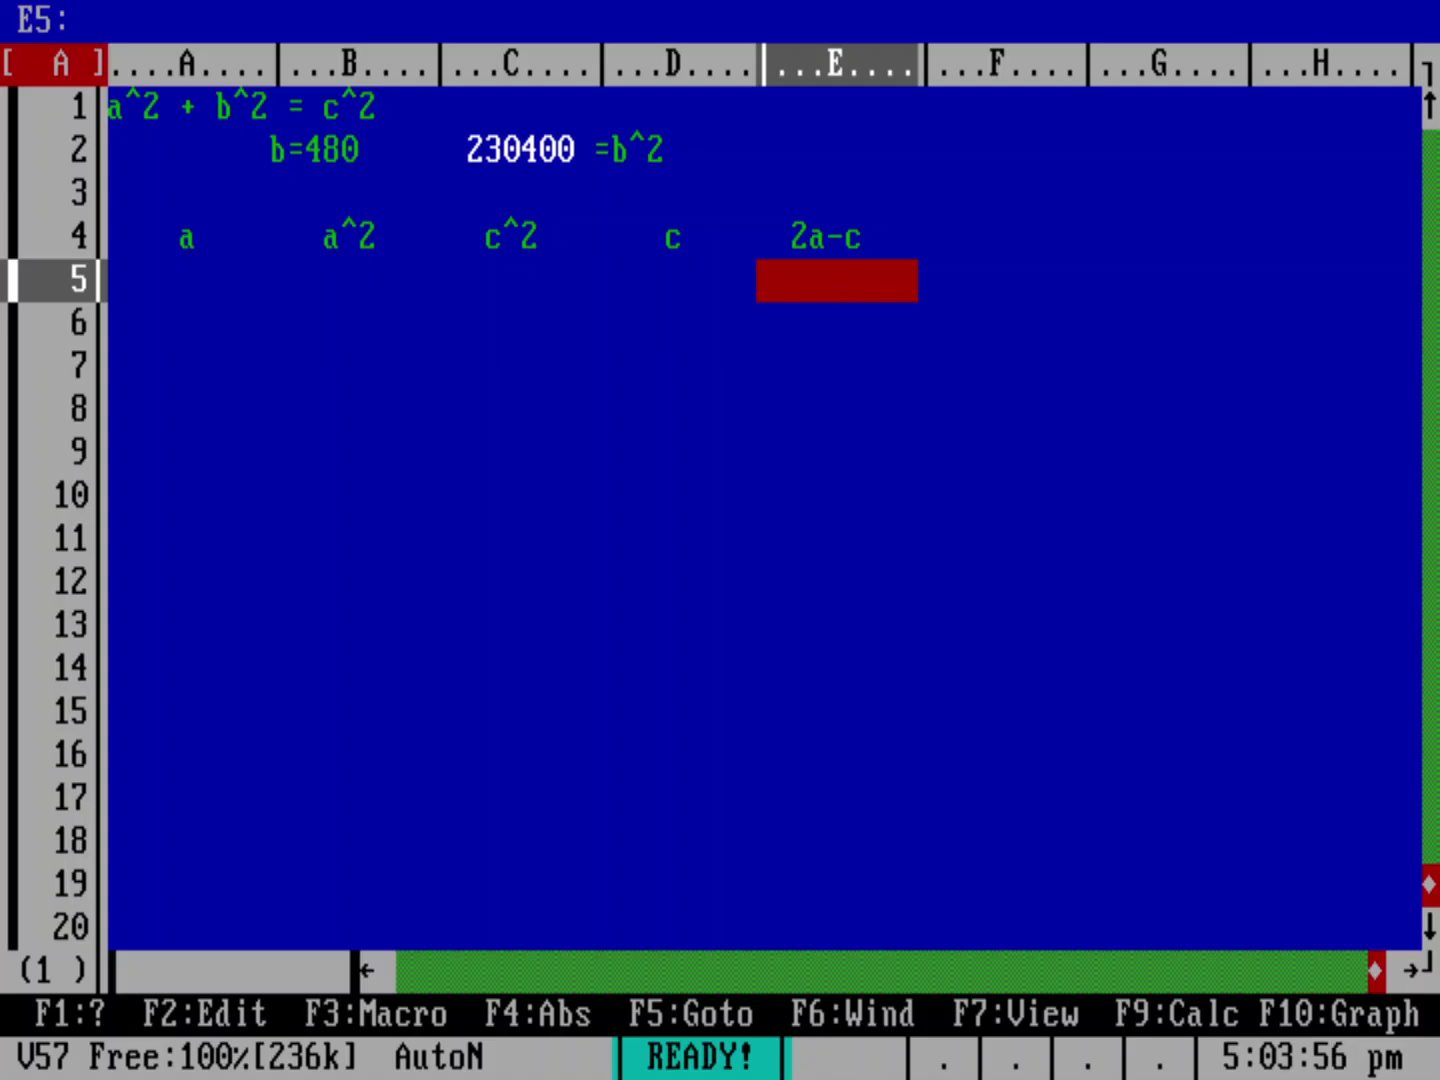
Step: Apply a box-format line along row 5 under columns A–E
{"action": "key", "text": "slash"}
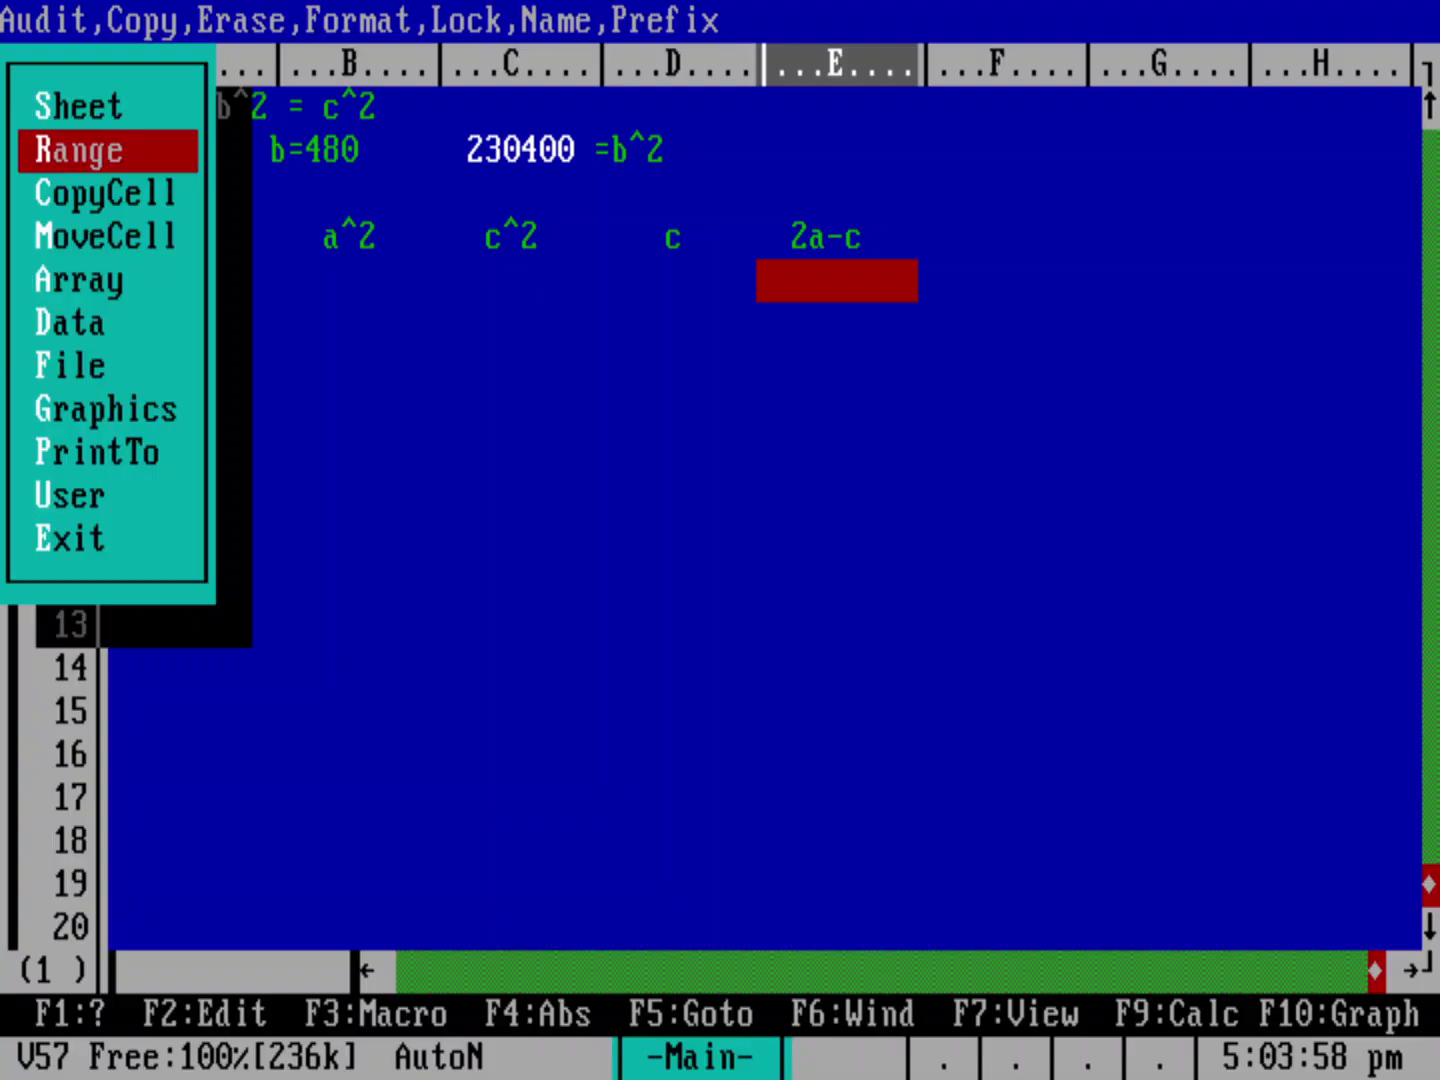
{"action": "key", "text": "Return"}
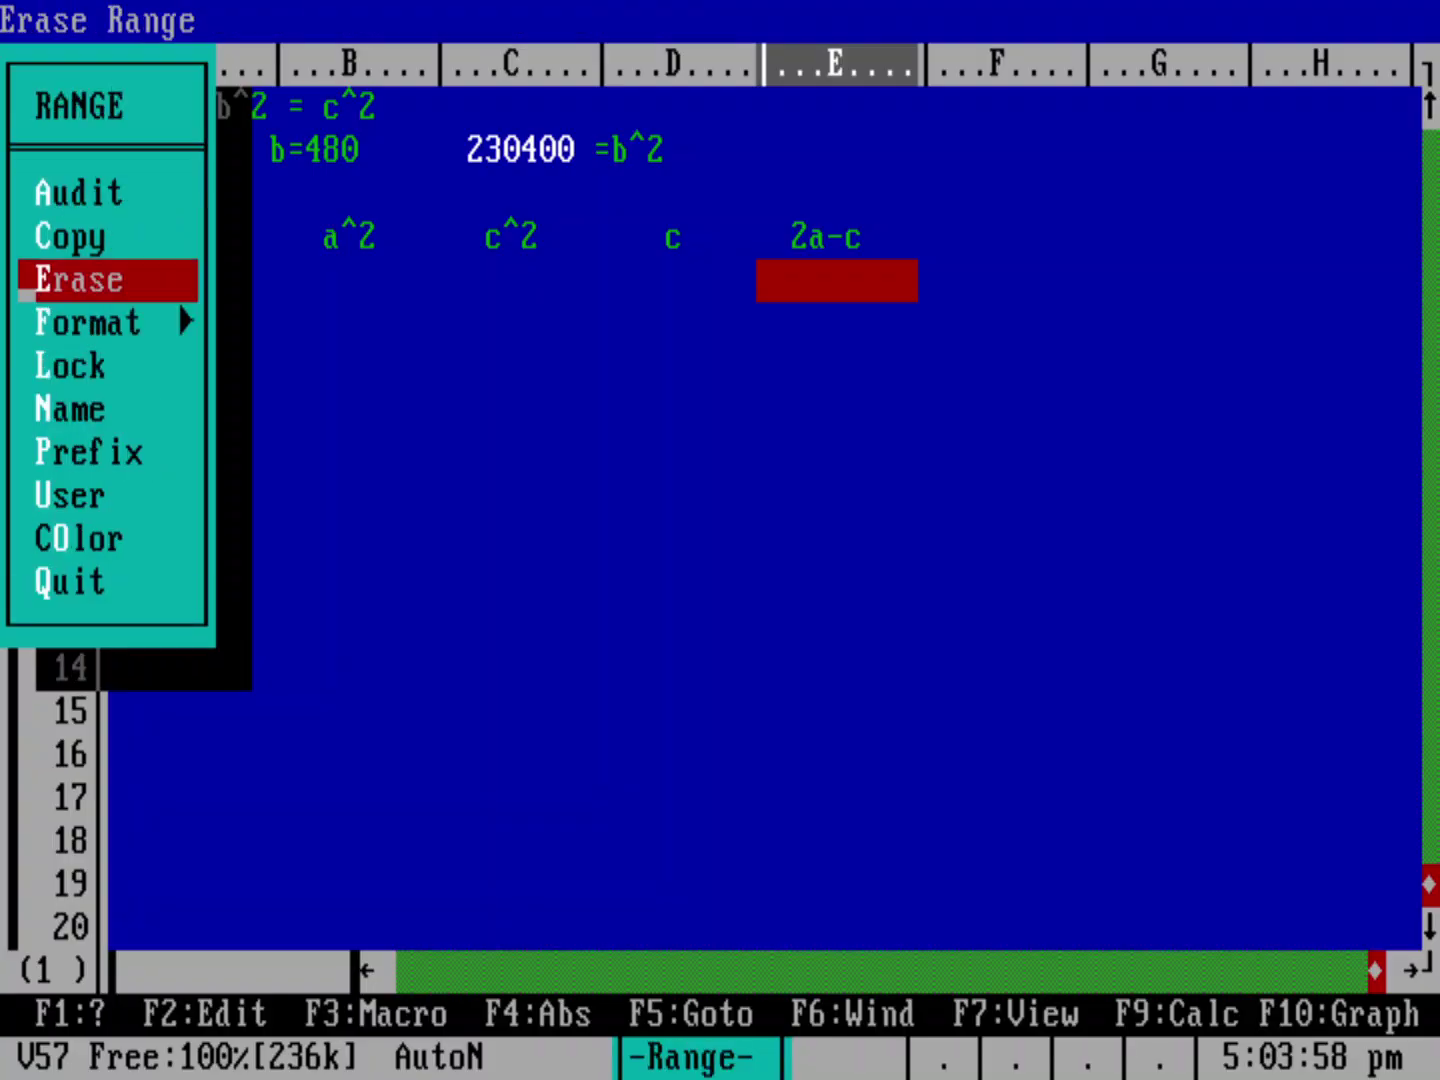
{"action": "key", "text": "Down"}
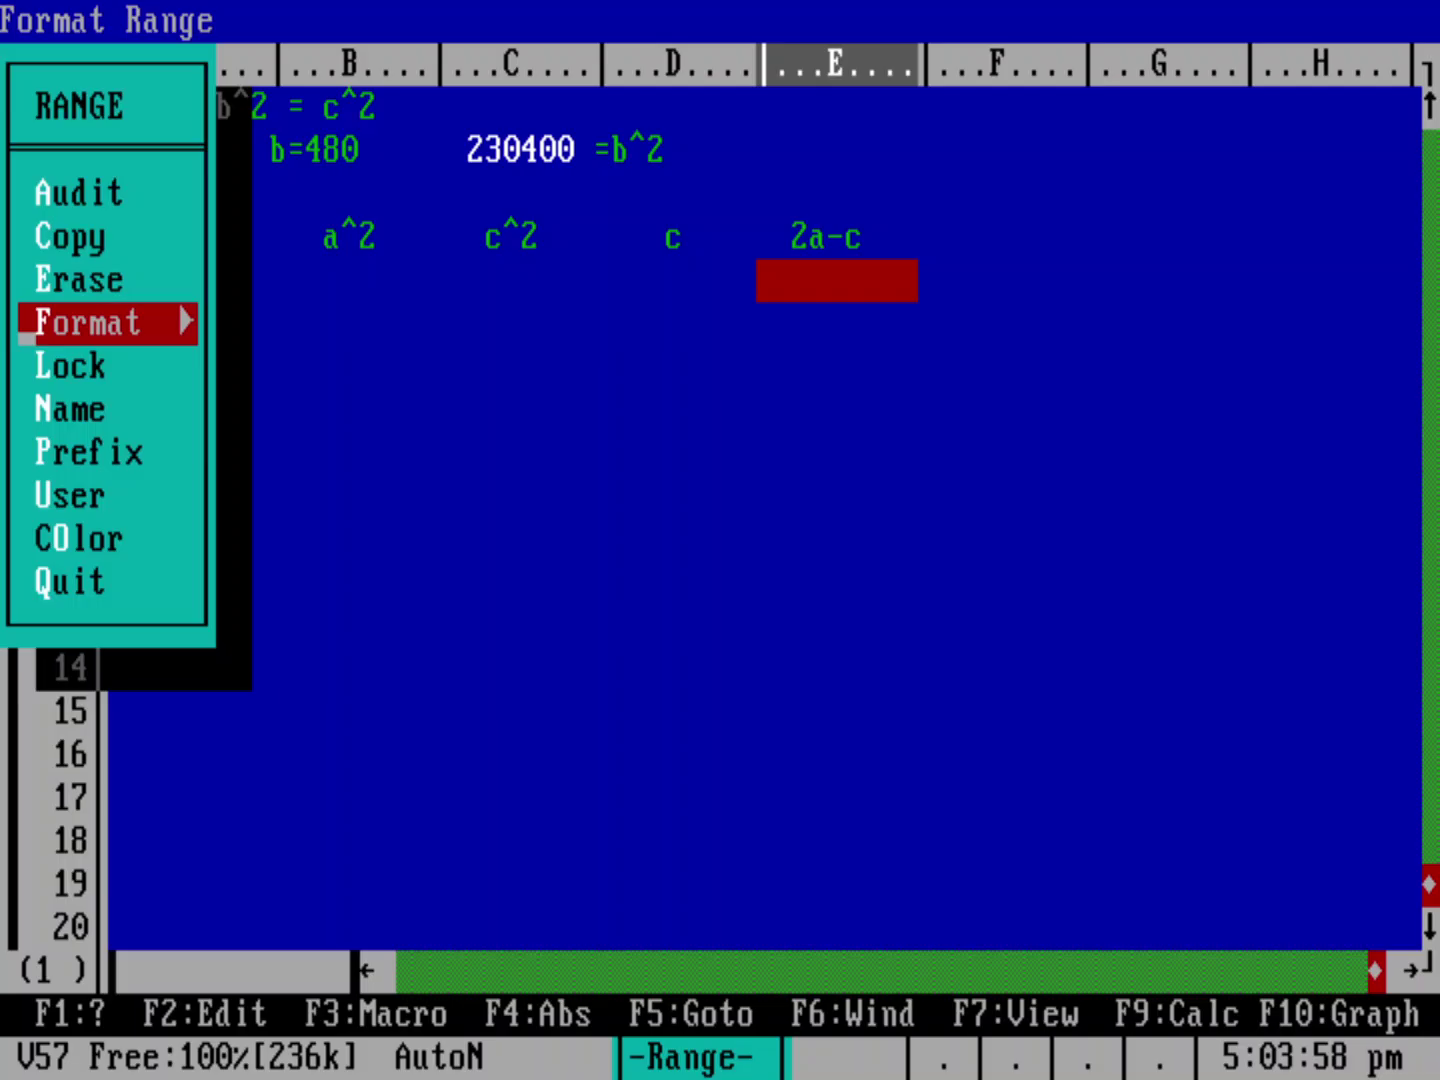
{"action": "key", "text": "Return"}
{"action": "key", "text": "Down"}
{"action": "key", "text": "Down"}
{"action": "key", "text": "Down"}
{"action": "key", "text": "Down"}
{"action": "key", "text": "Down"}
{"action": "key", "text": "Down"}
{"action": "key", "text": "Down"}
{"action": "key", "text": "Down"}
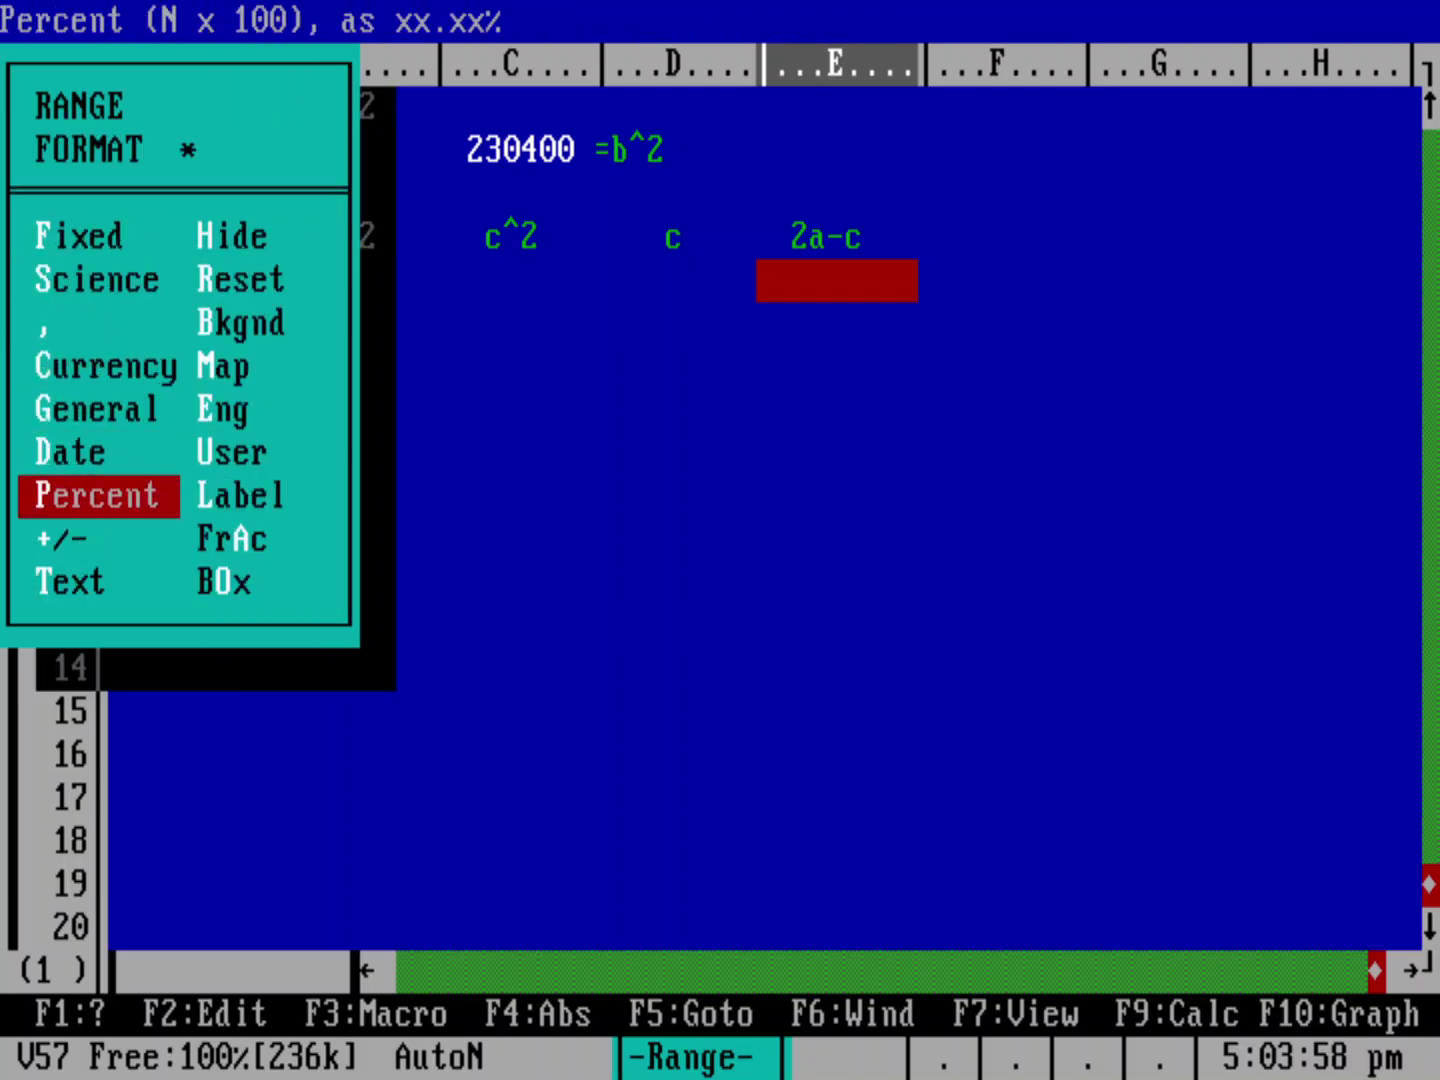
{"action": "key", "text": "Right"}
{"action": "key", "text": "Return"}
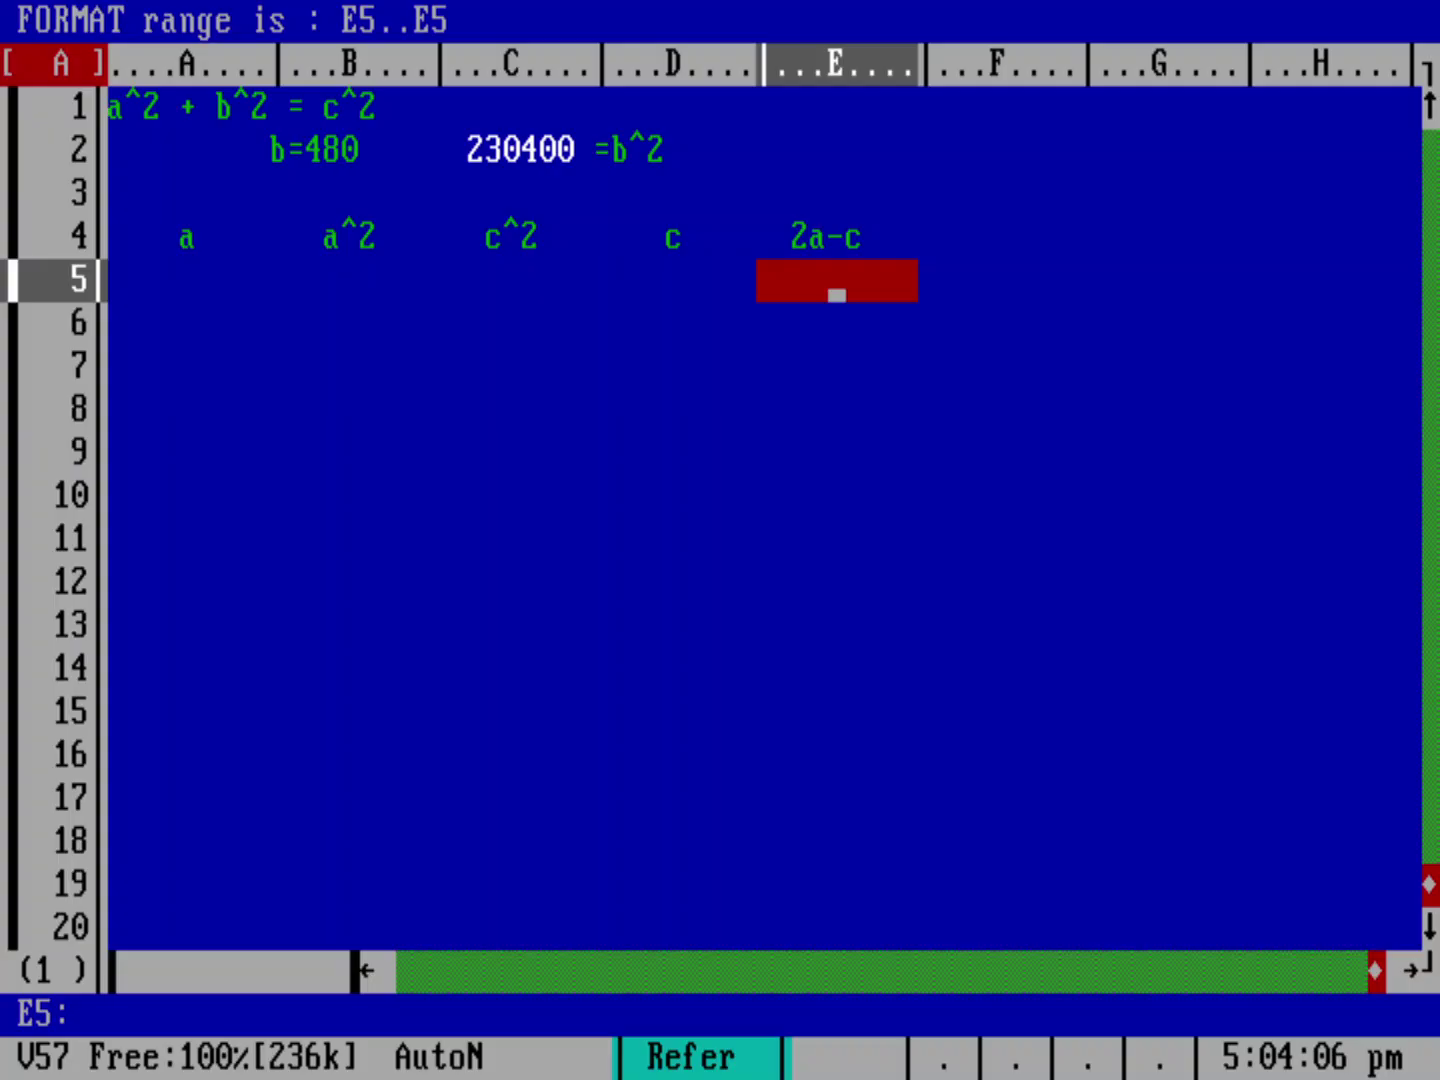
{"action": "key", "text": "Left"}
{"action": "key", "text": "Left"}
{"action": "key", "text": "Left"}
{"action": "key", "text": "Left"}
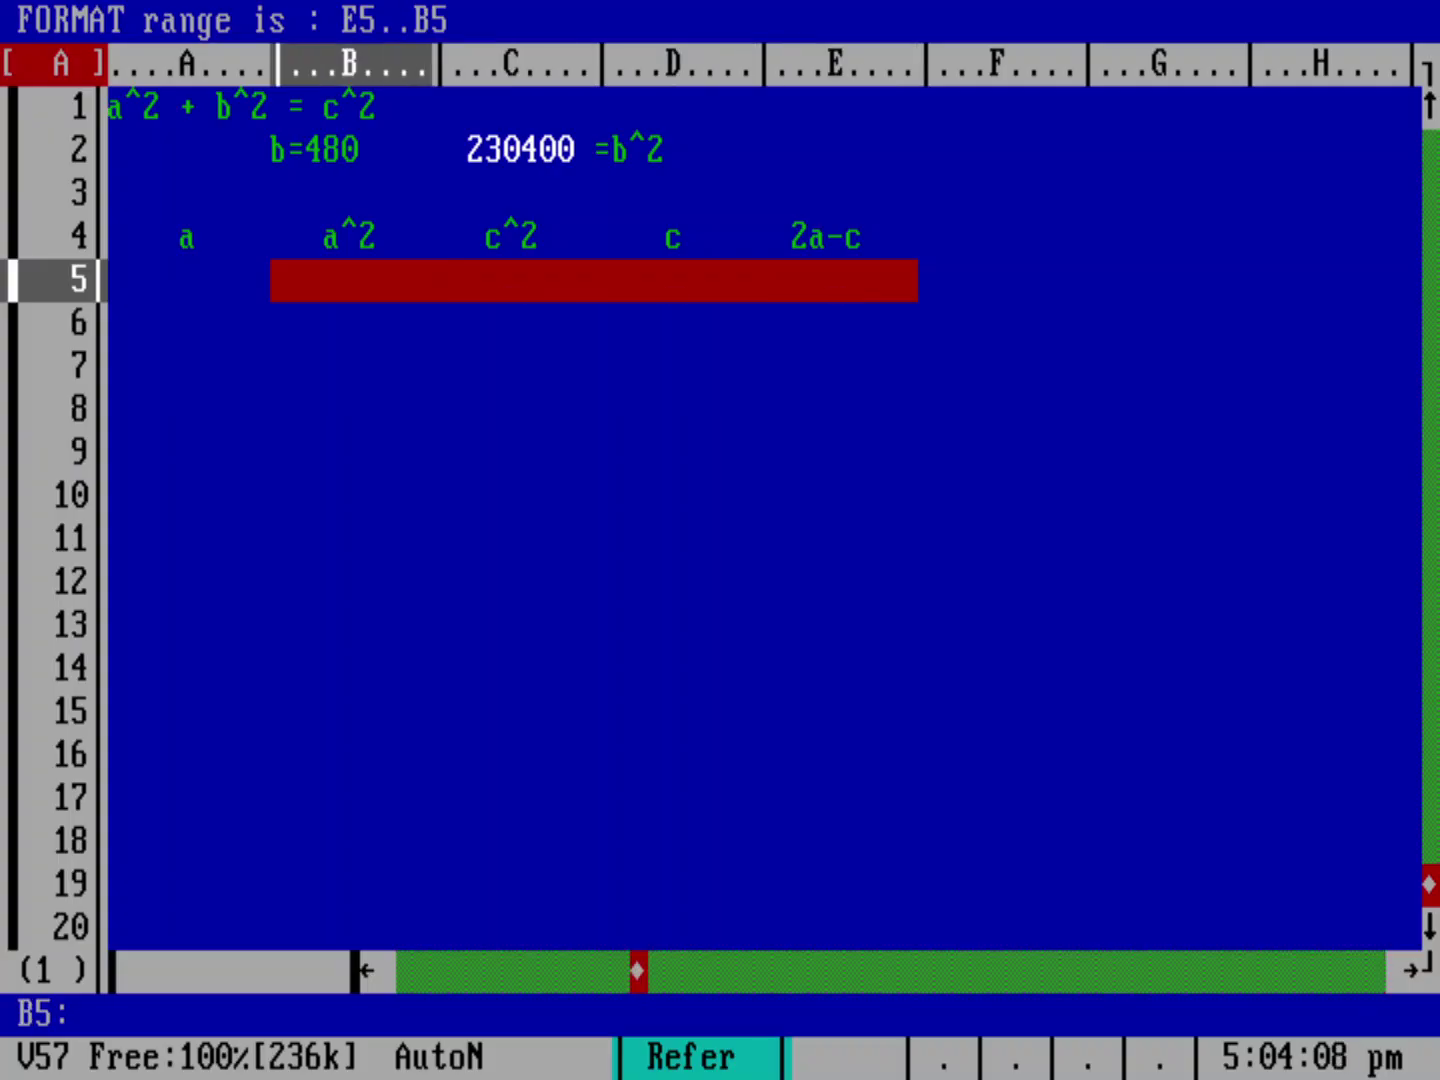
{"action": "key", "text": "Return"}
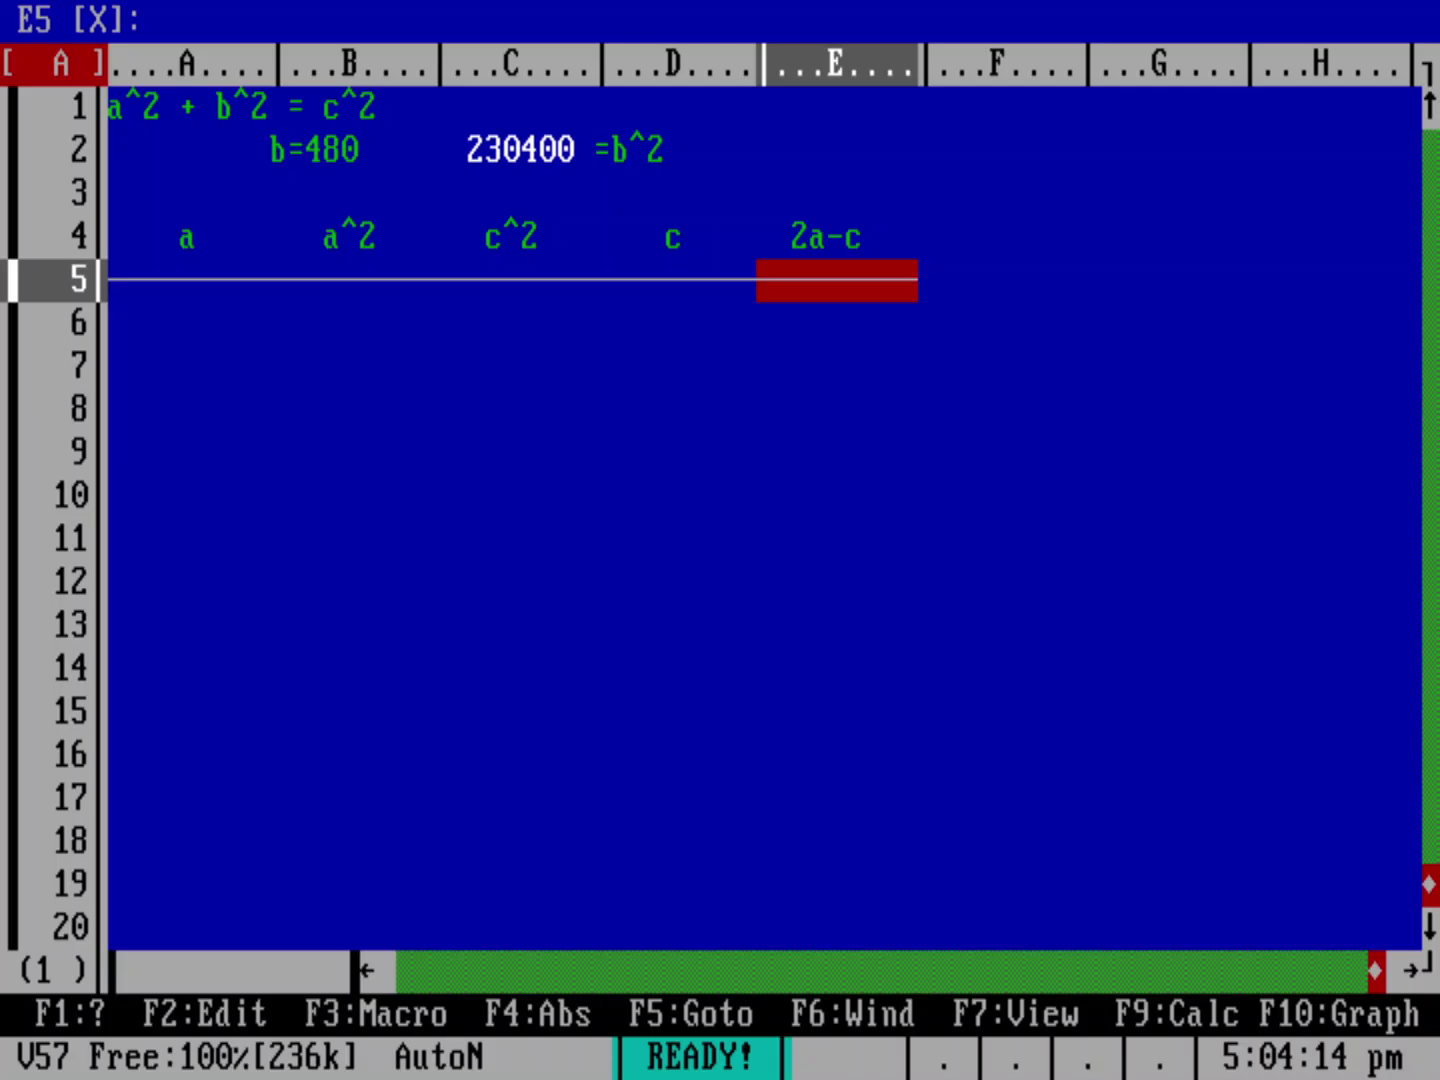
{"action": "key", "text": "Down"}
{"action": "key", "text": "Left"}
{"action": "key", "text": "Left"}
{"action": "key", "text": "Left"}
{"action": "key", "text": "Left"}
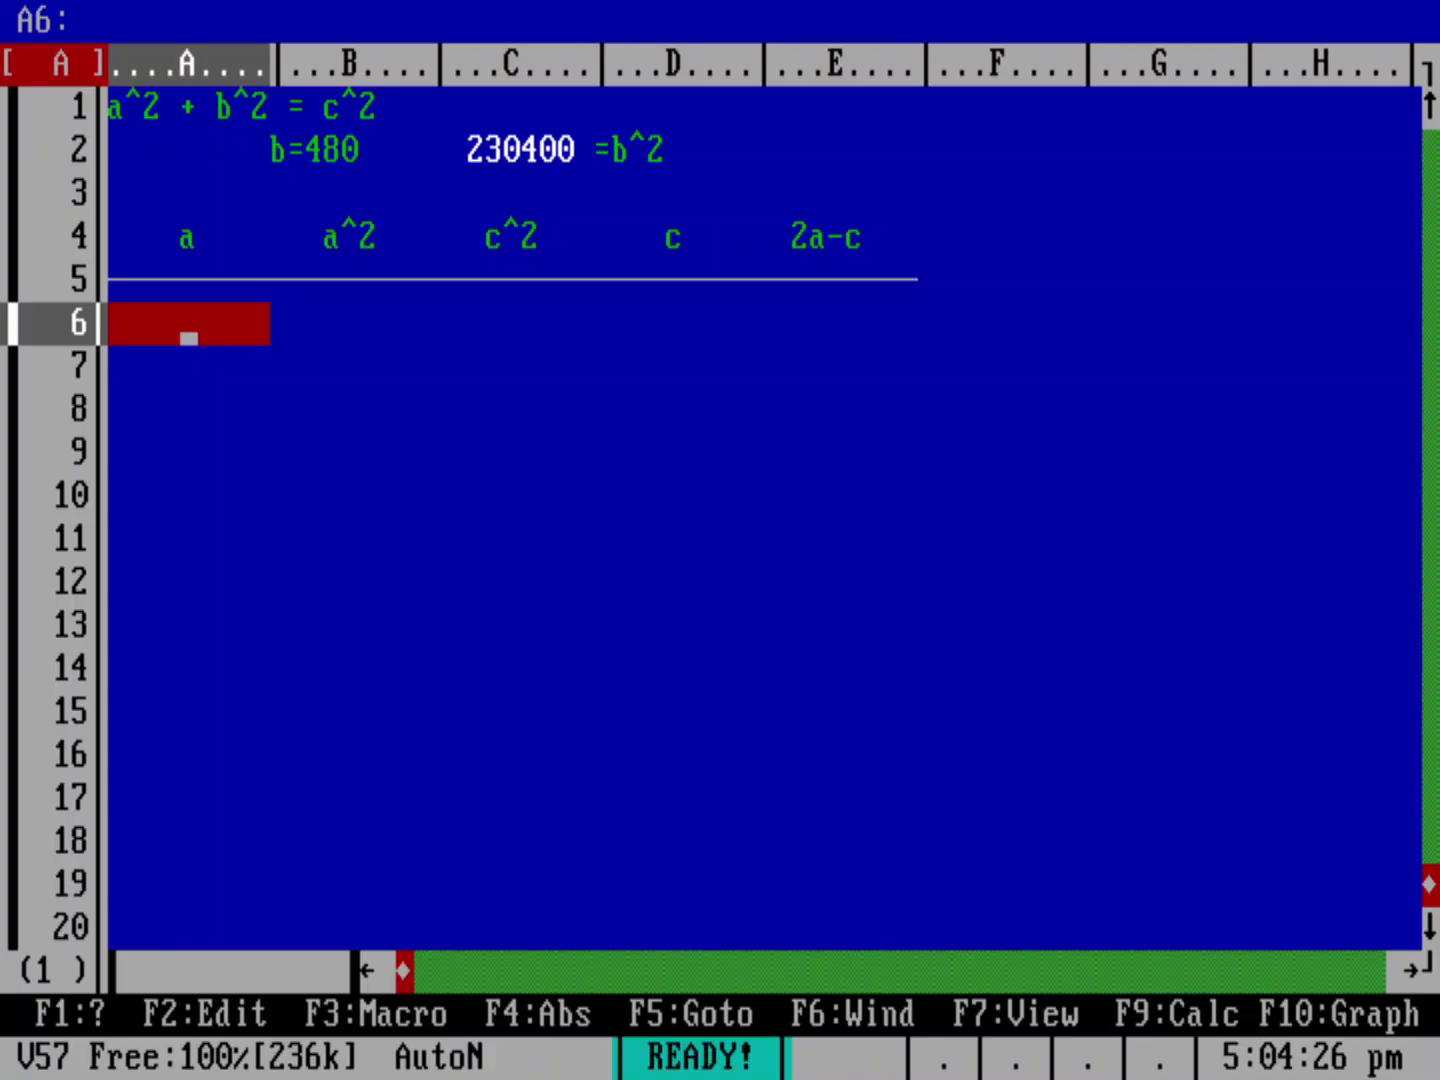
Step: Data-fill A6..A18 starting at 320 with increment -10, ending at 200
{"action": "key", "text": "Down"}
{"action": "key", "text": "Down"}
{"action": "key", "text": "Down"}
{"action": "key", "text": "Down"}
{"action": "key", "text": "Down"}
{"action": "key", "text": "Down"}
{"action": "key", "text": "Down"}
{"action": "key", "text": "Down"}
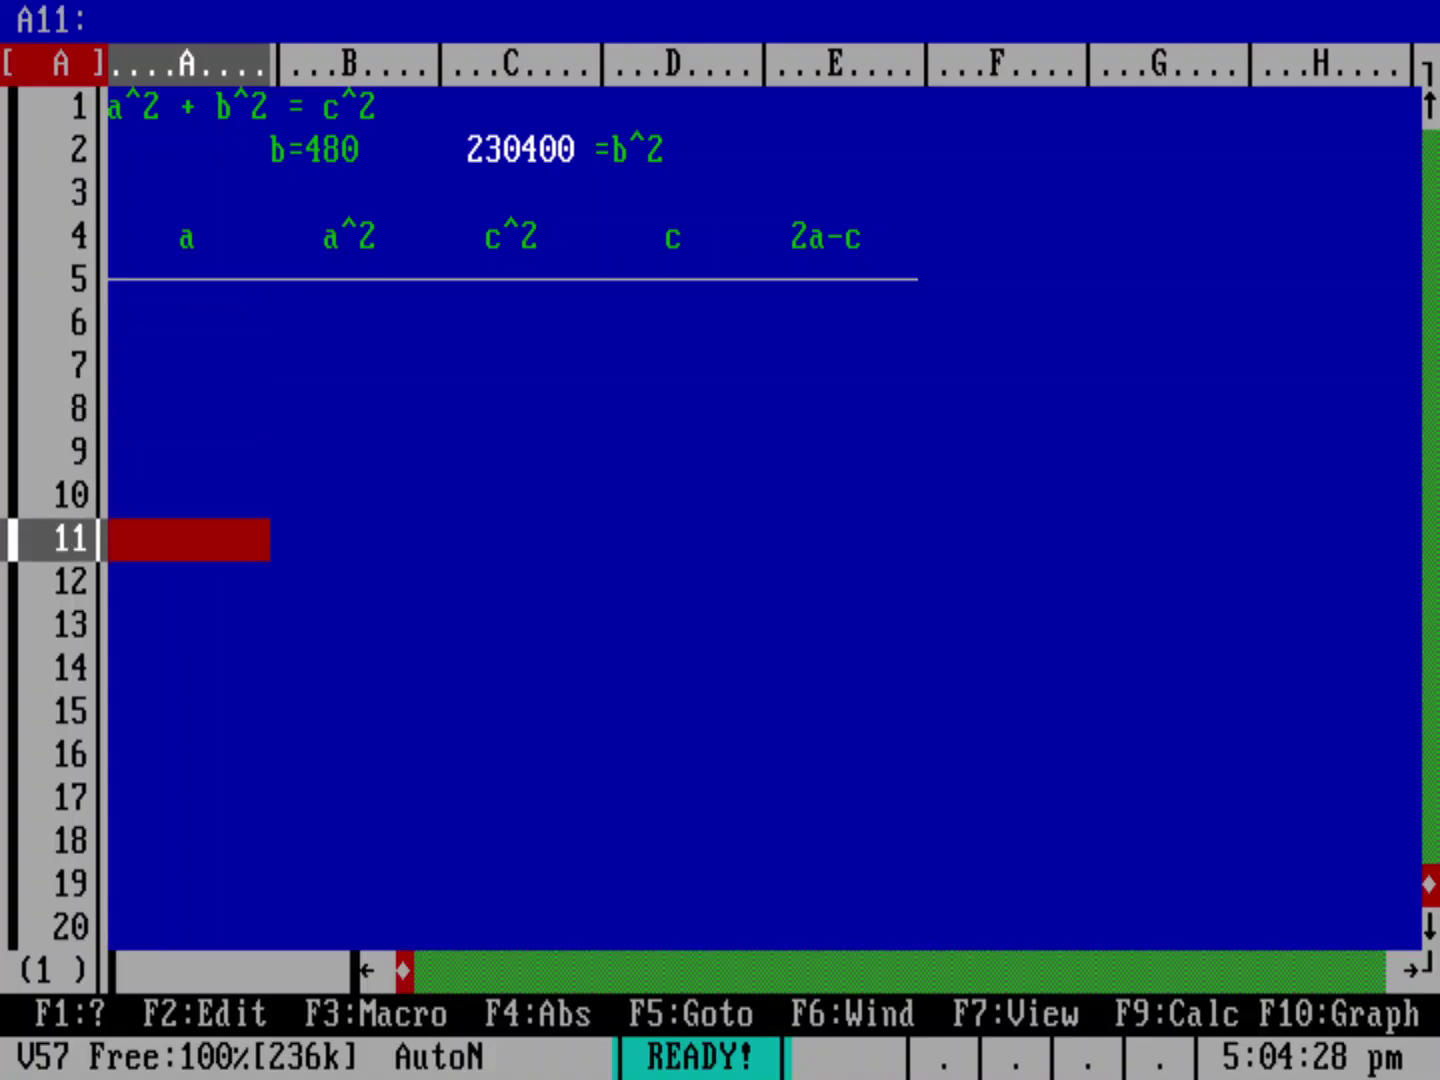
{"action": "key", "text": "Down"}
{"action": "key", "text": "Down"}
{"action": "key", "text": "Down"}
{"action": "key", "text": "Up"}
{"action": "key", "text": "Up"}
{"action": "key", "text": "Up"}
{"action": "key", "text": "Up"}
{"action": "key", "text": "Up"}
{"action": "key", "text": "Up"}
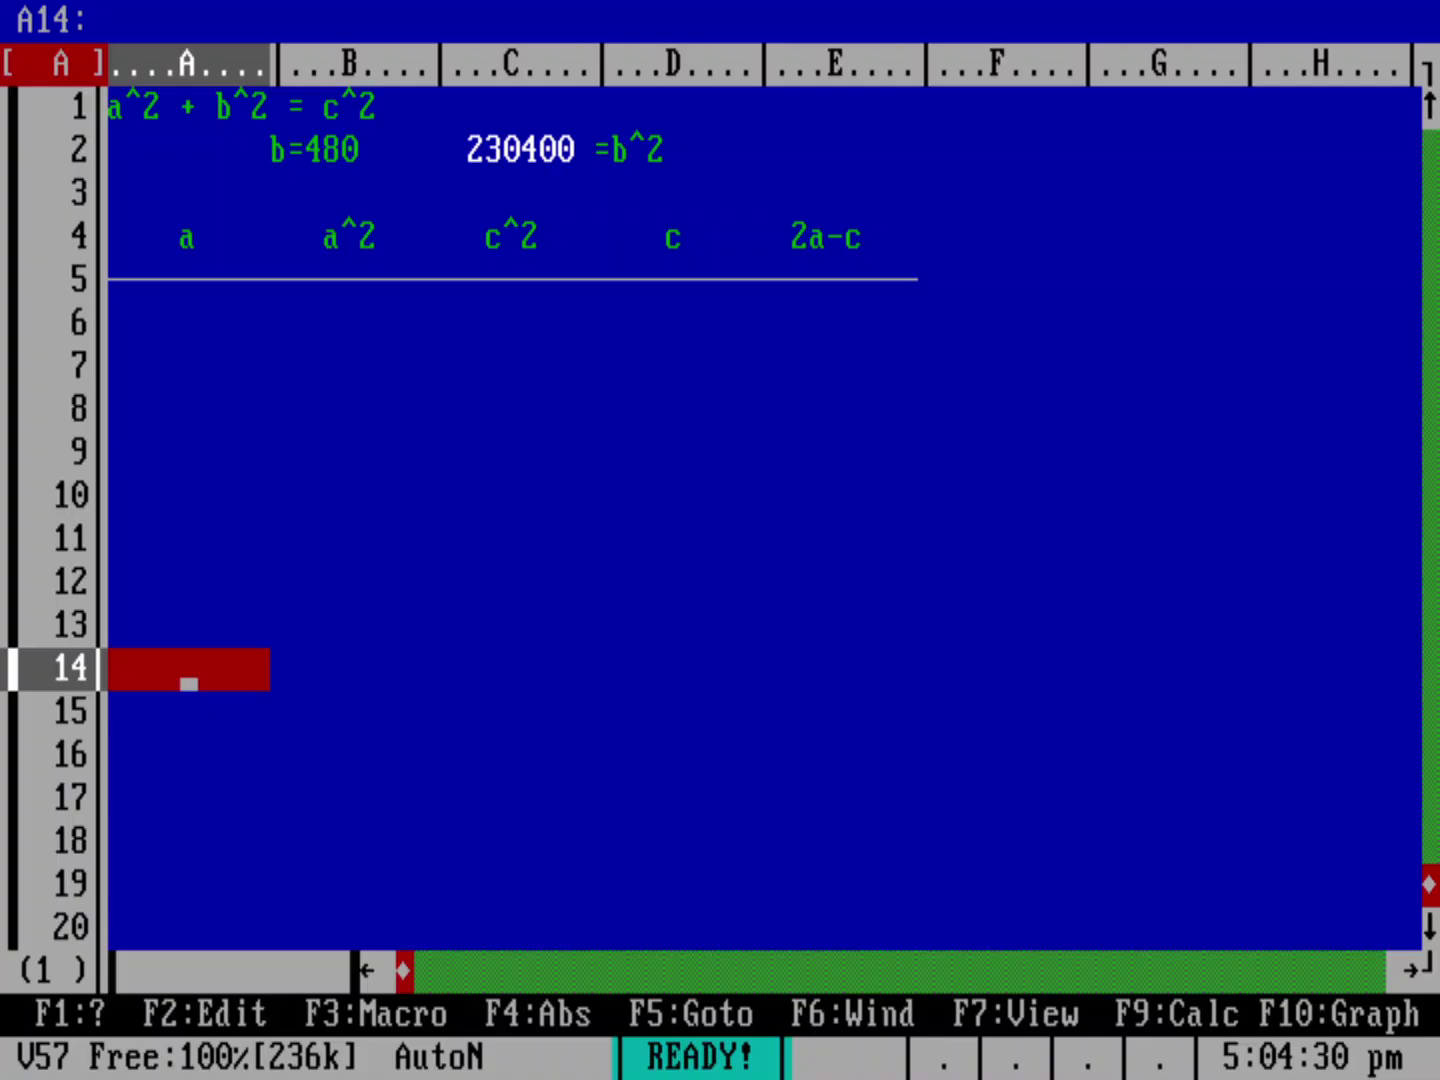
{"action": "key", "text": "Up"}
{"action": "key", "text": "Up"}
{"action": "key", "text": "Up"}
{"action": "key", "text": "Up"}
{"action": "key", "text": "Up"}
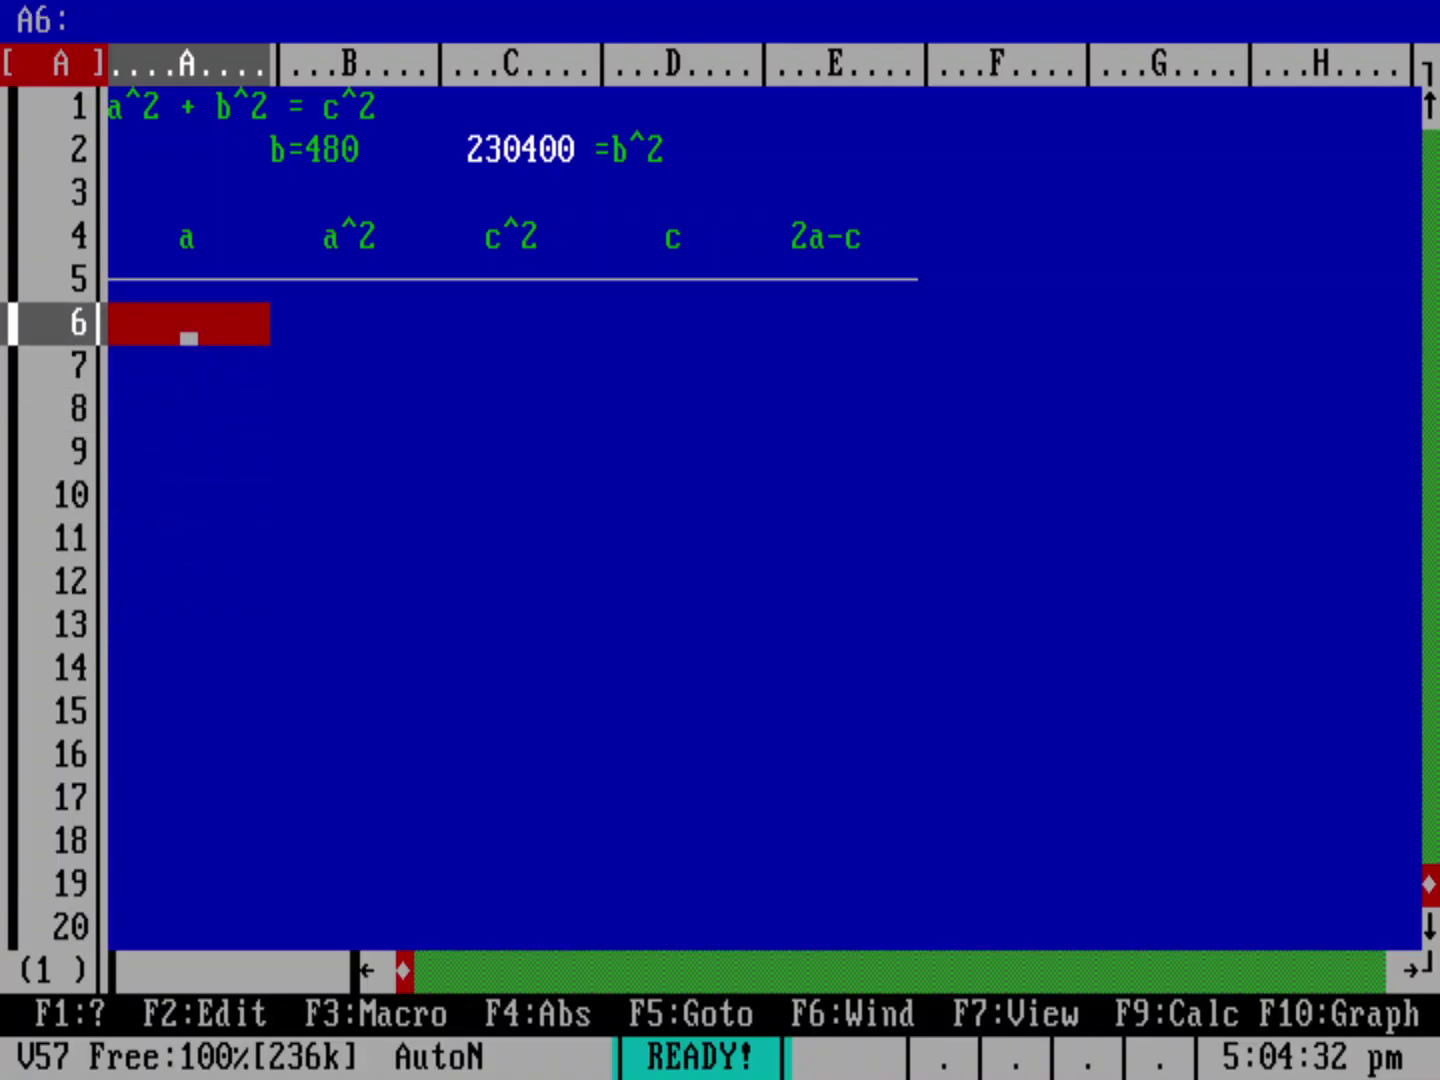
{"action": "key", "text": "slash"}
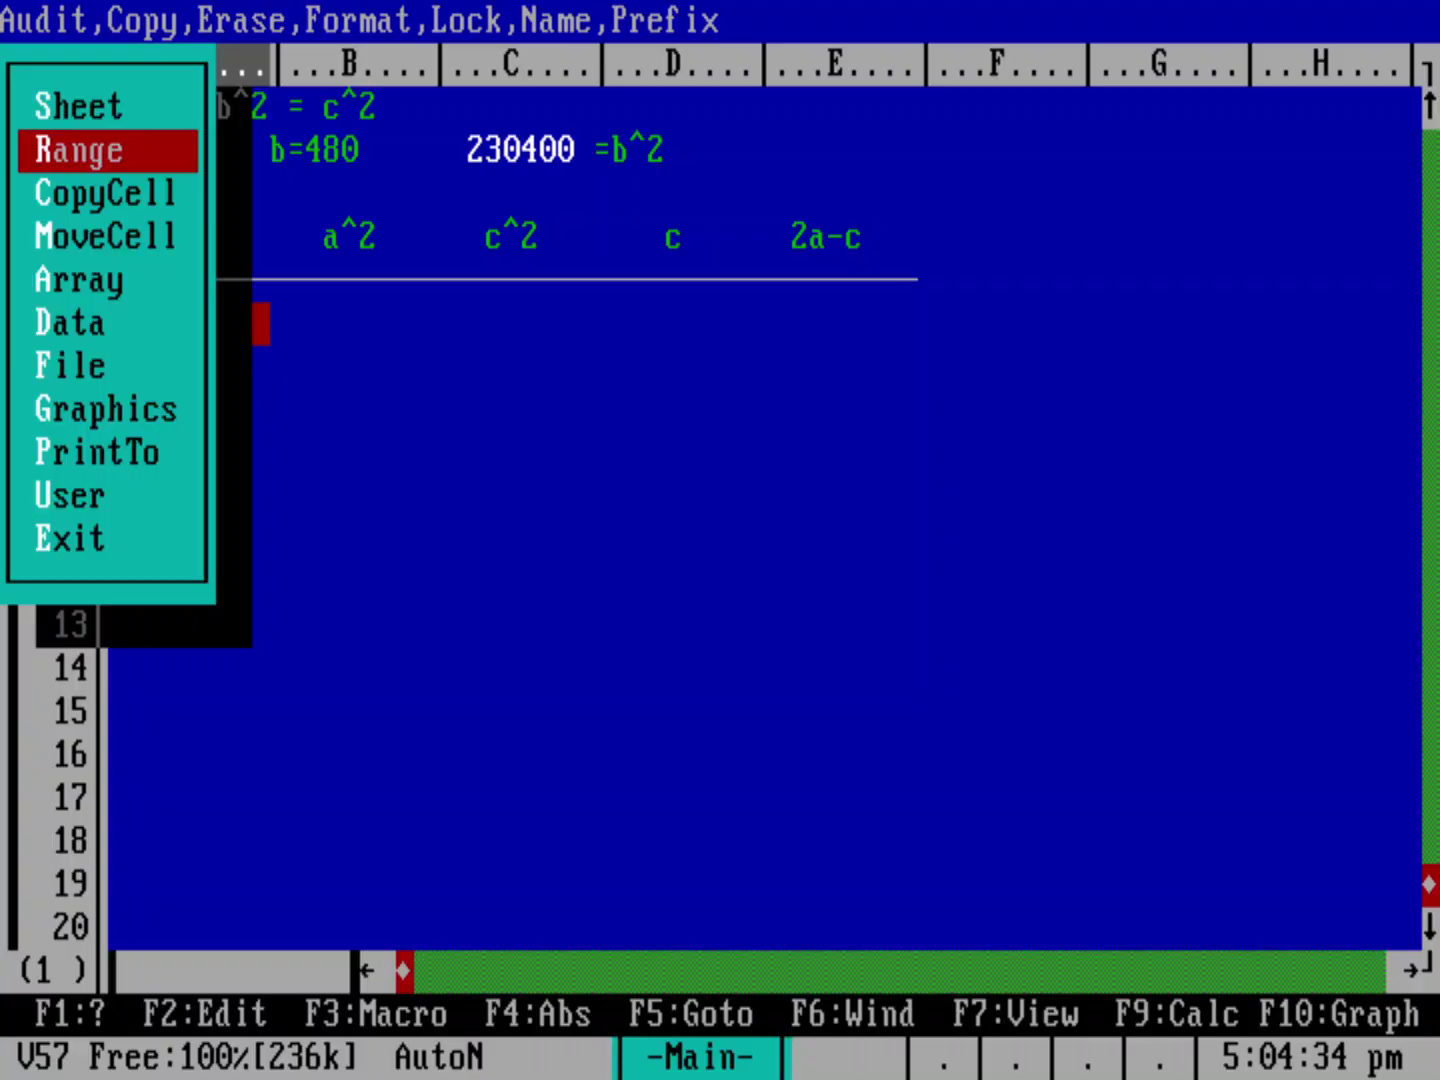
{"action": "key", "text": "Down"}
{"action": "key", "text": "Down"}
{"action": "key", "text": "Down"}
{"action": "key", "text": "Down"}
{"action": "key", "text": "Return"}
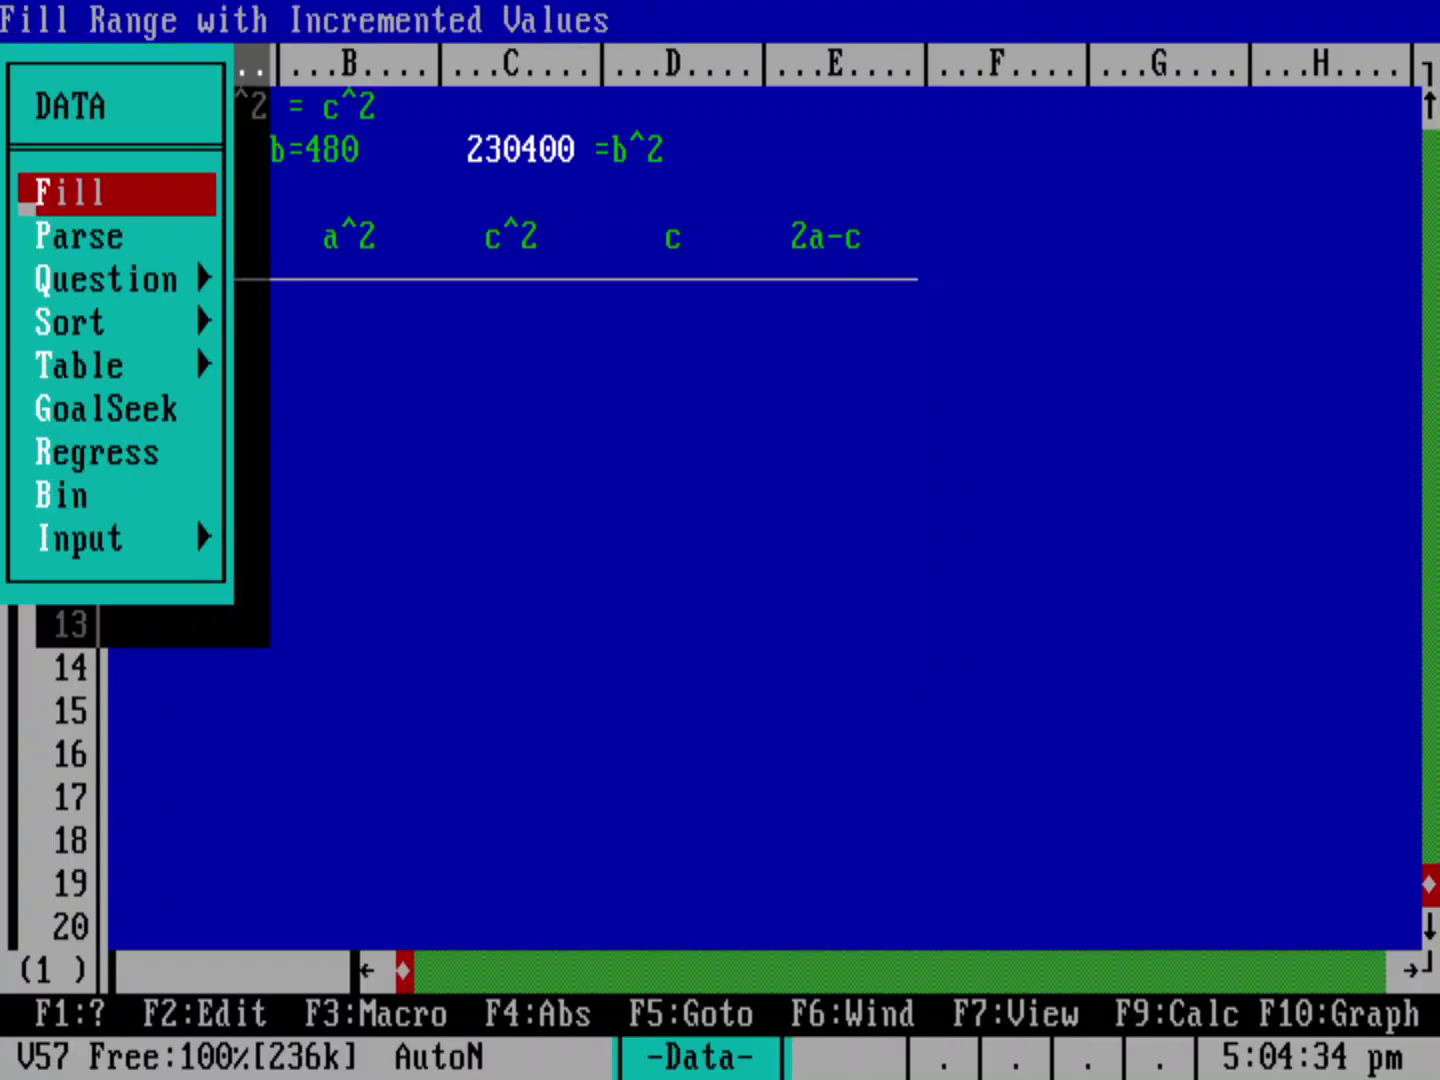
{"action": "key", "text": "Return"}
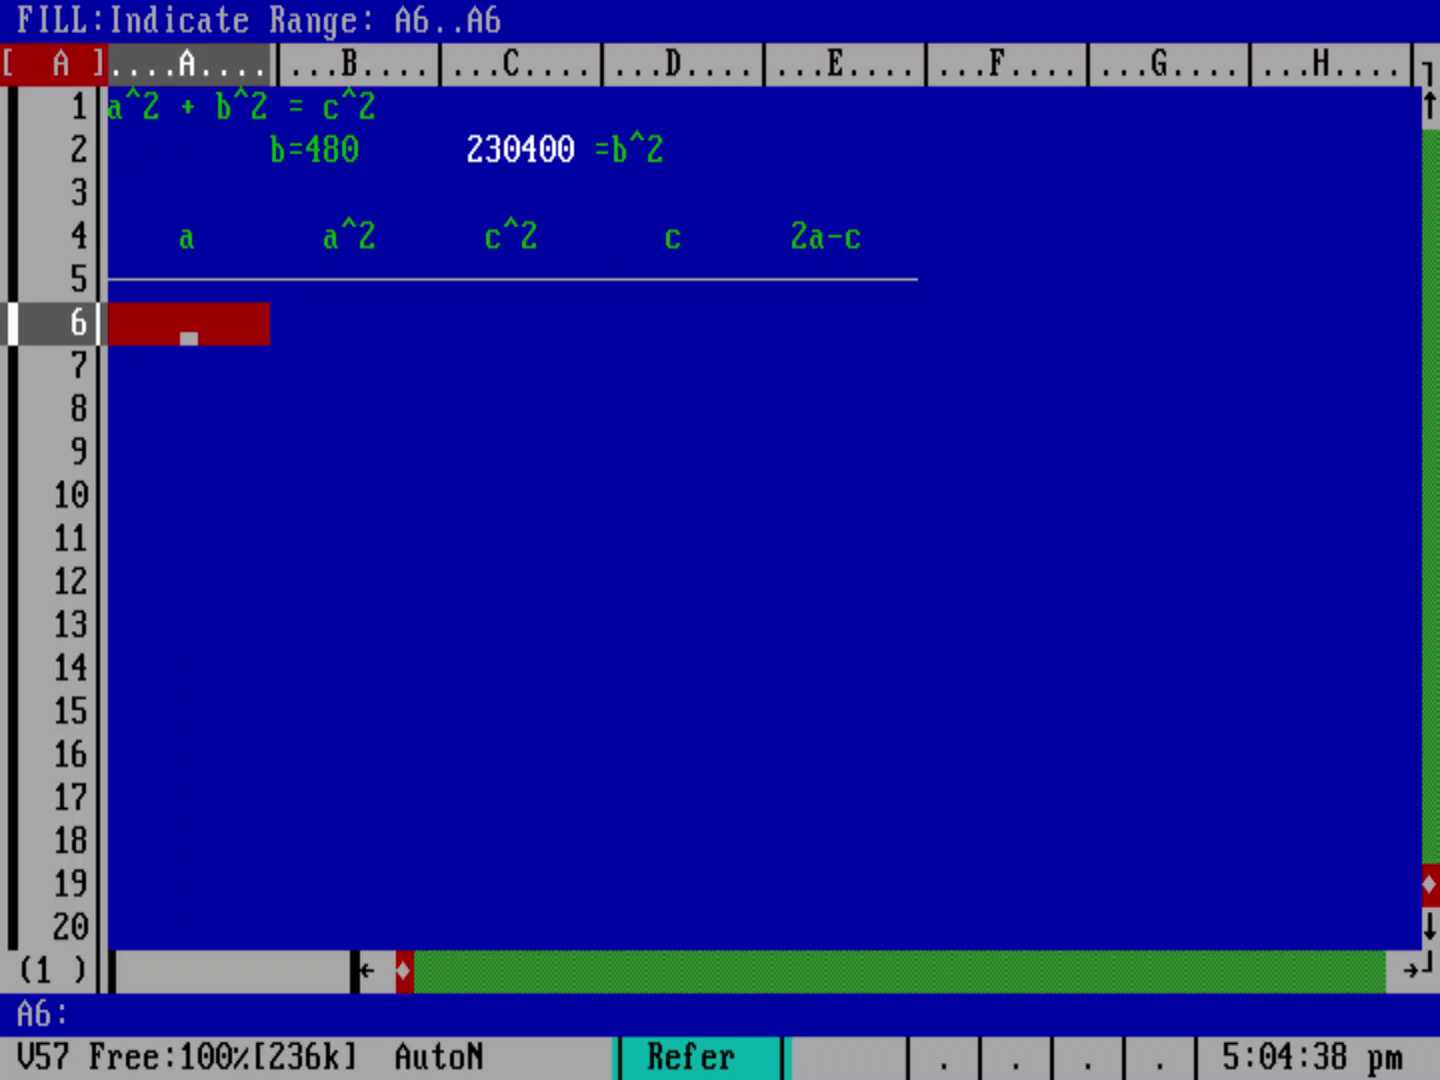
{"action": "key", "text": "Down"}
{"action": "key", "text": "Down"}
{"action": "key", "text": "Down"}
{"action": "key", "text": "Down"}
{"action": "key", "text": "Down"}
{"action": "key", "text": "Down"}
{"action": "key", "text": "Down"}
{"action": "key", "text": "Down"}
{"action": "key", "text": "Down"}
{"action": "key", "text": "Down"}
{"action": "key", "text": "Down"}
{"action": "key", "text": "Down"}
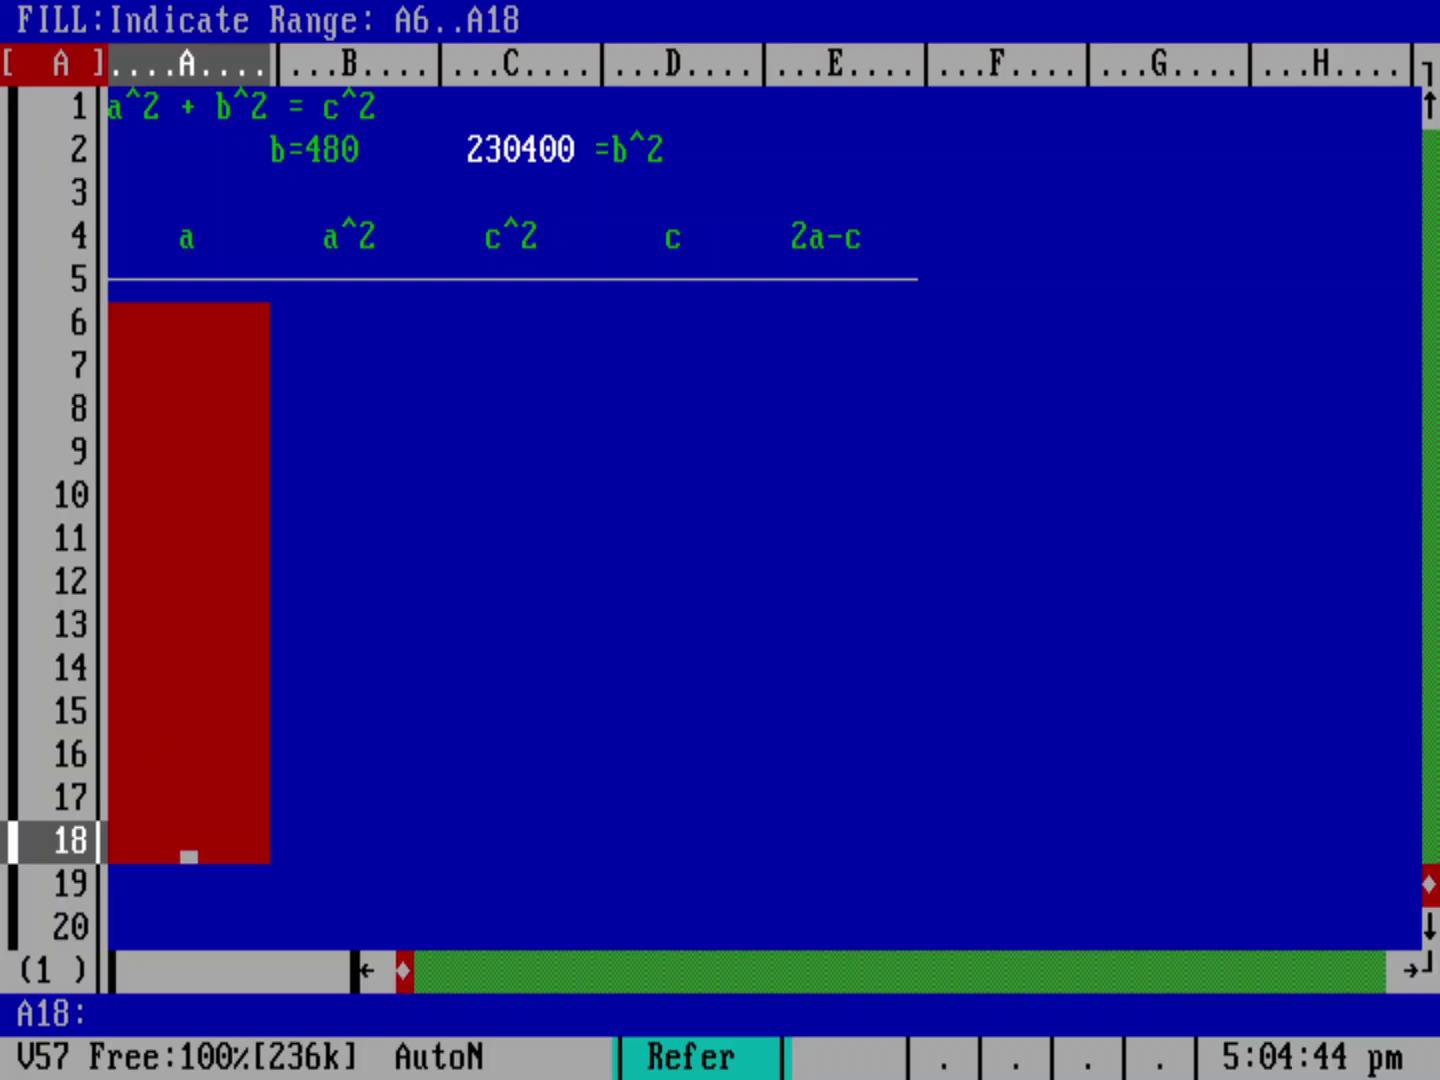
{"action": "key", "text": "Return"}
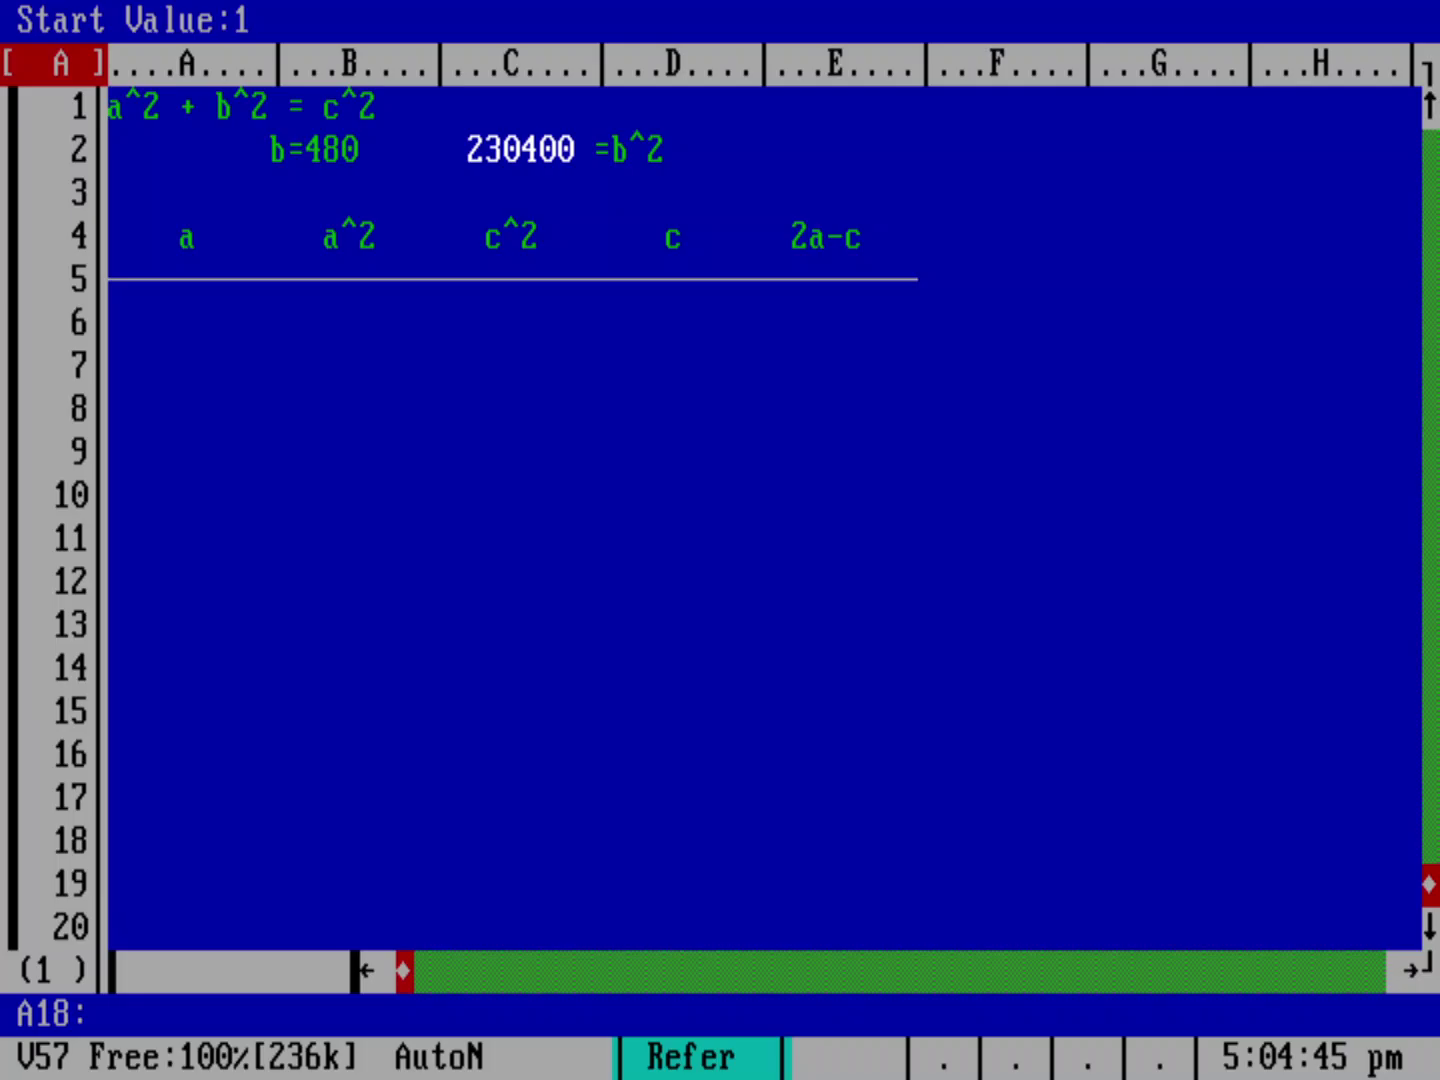
{"action": "type", "text": "320"}
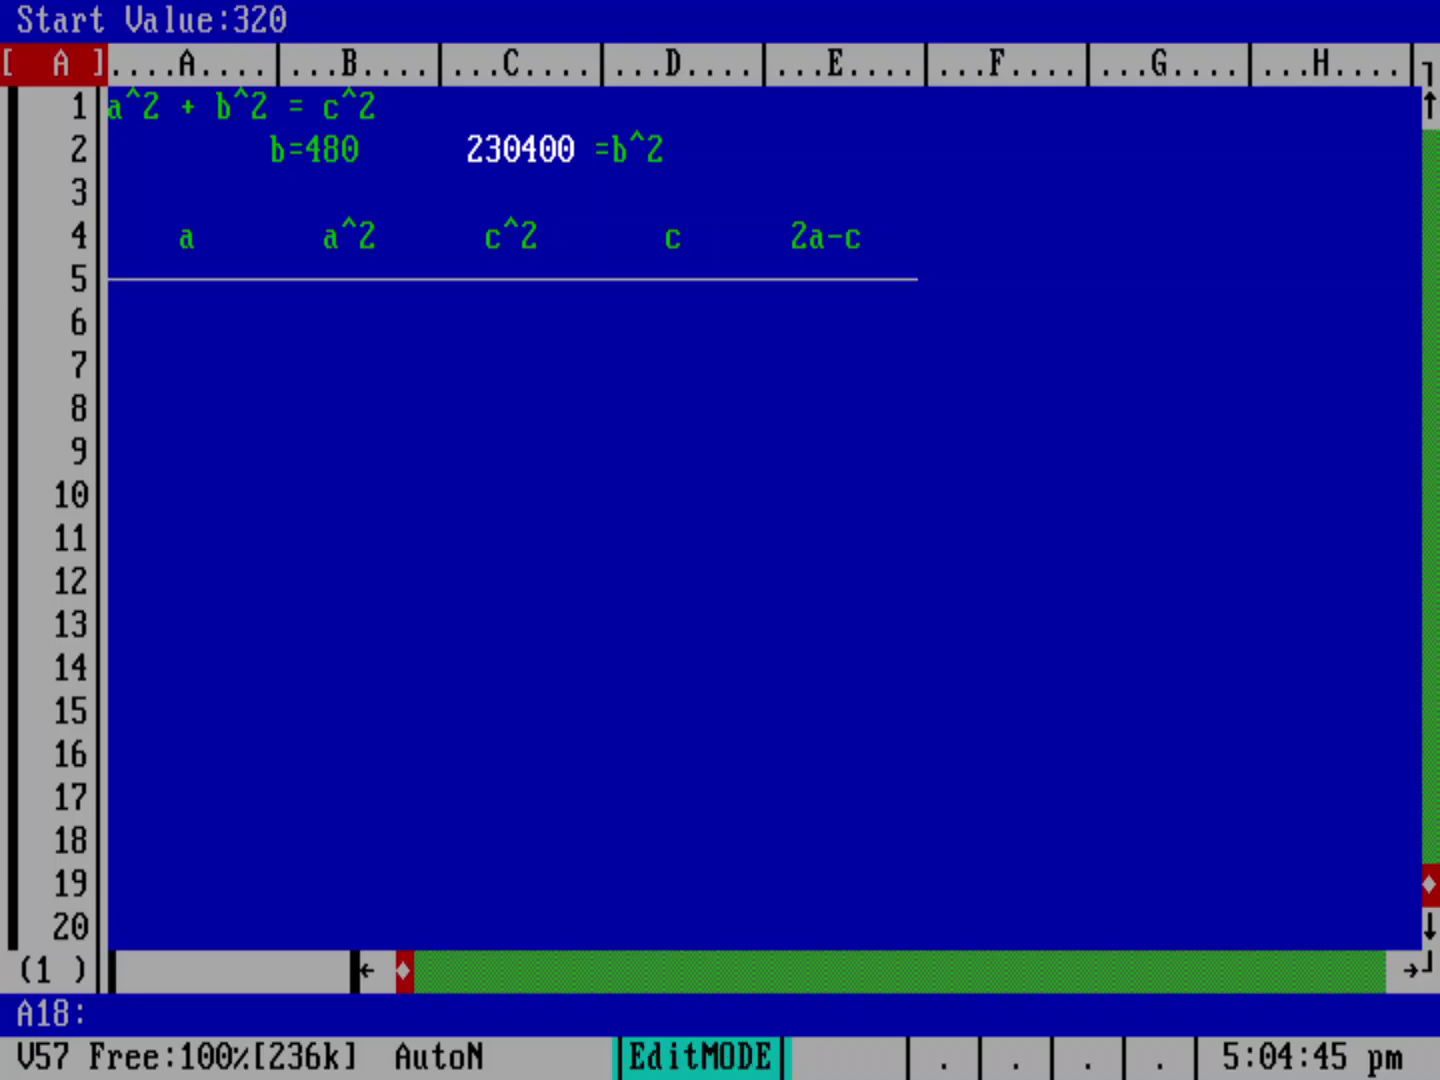
{"action": "key", "text": "Return"}
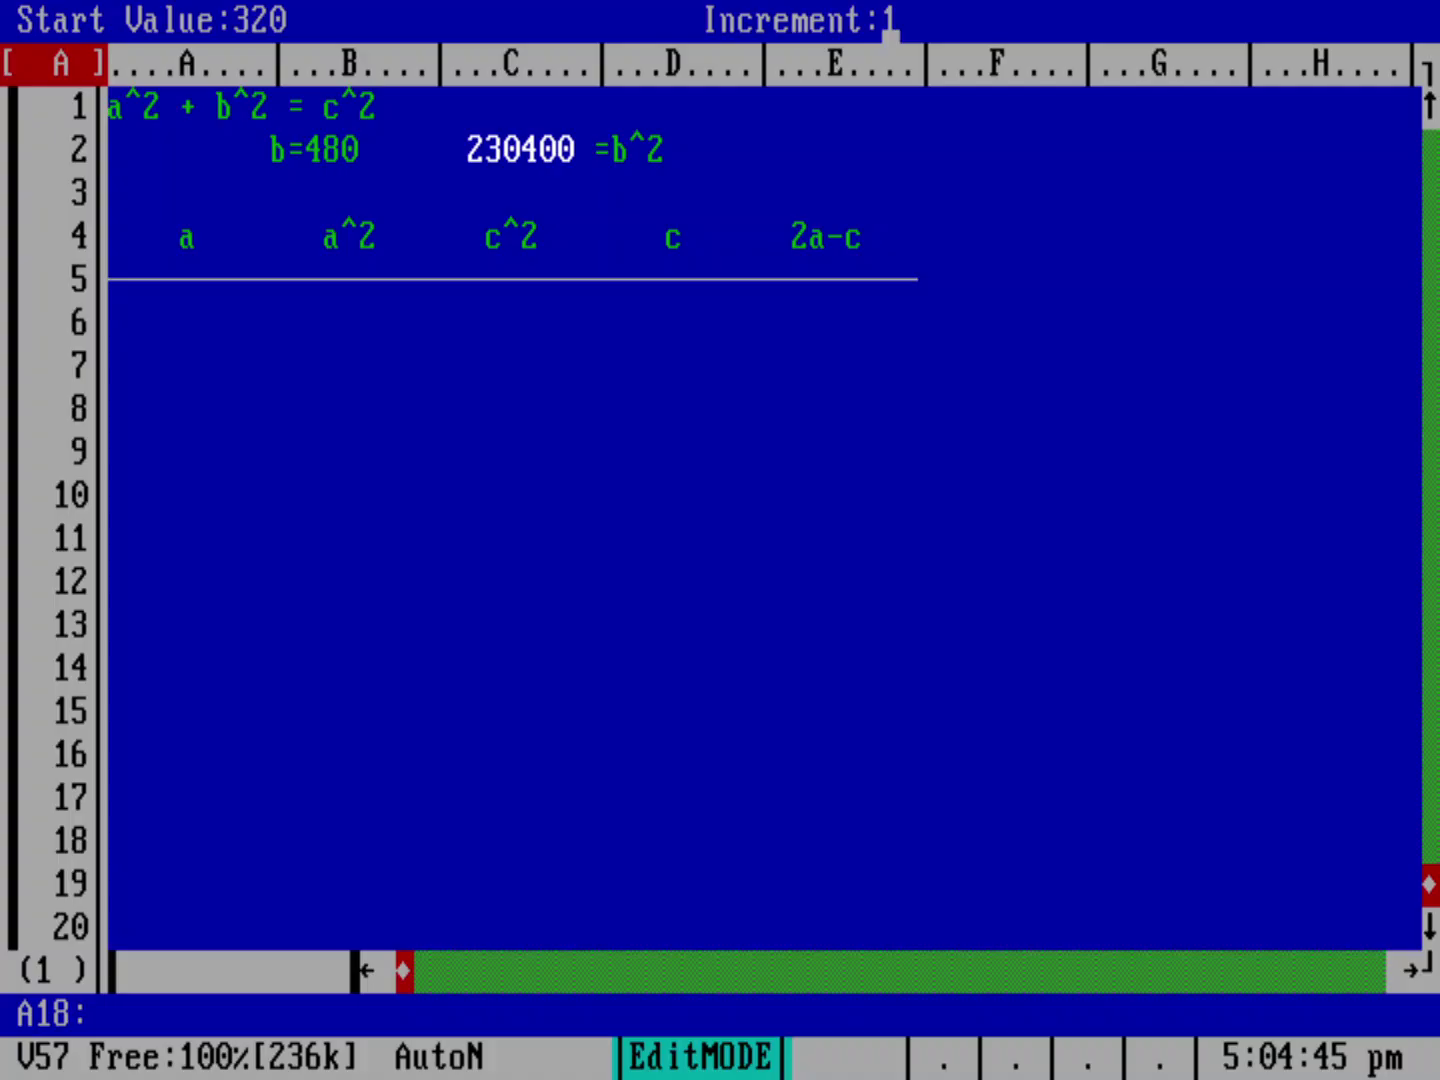
{"action": "type", "text": "-10"}
{"action": "key", "text": "Return"}
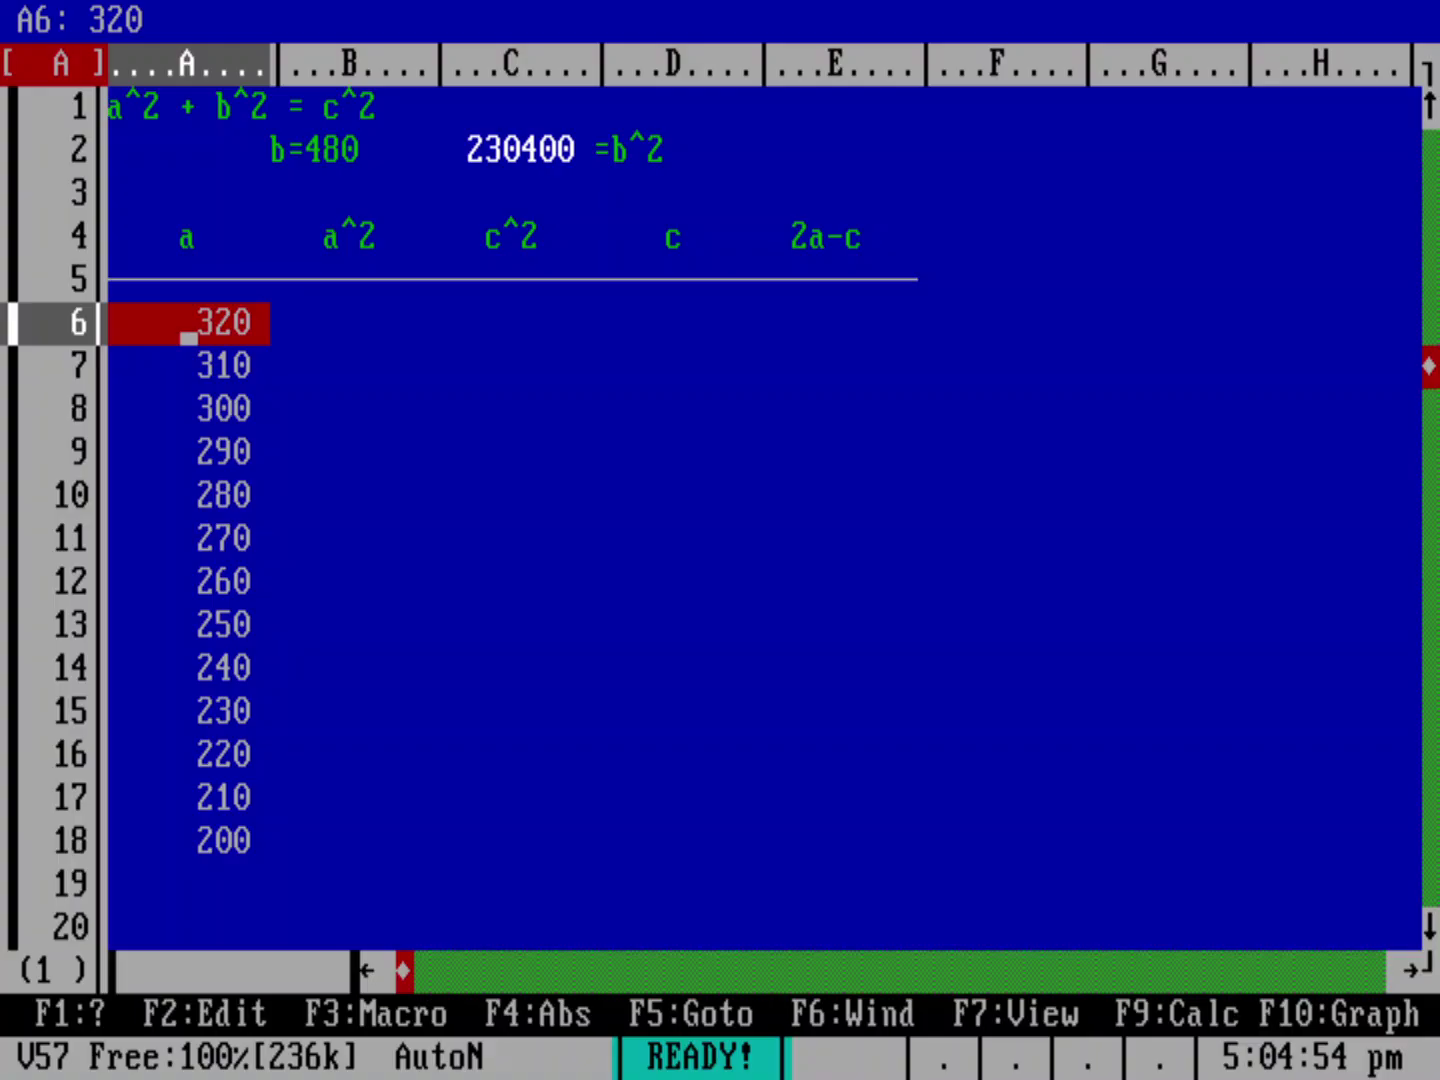
Step: Enter +A6*A6 in B6 to get a^2 = 102400
{"action": "key", "text": "Right"}
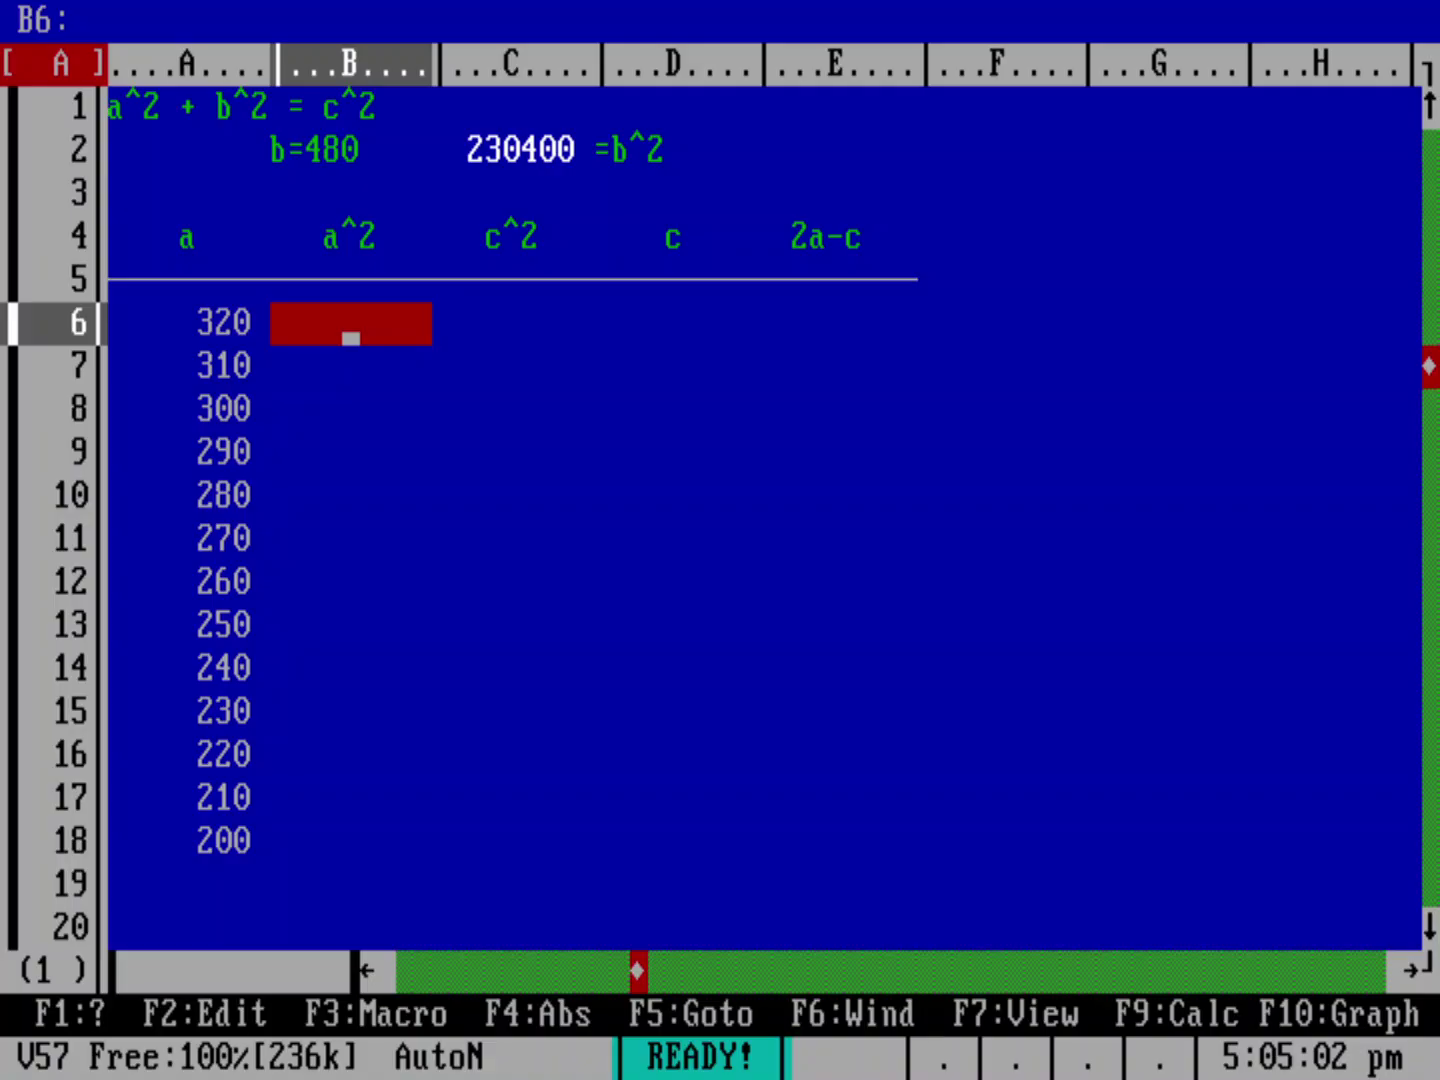
{"action": "key", "text": "Left"}
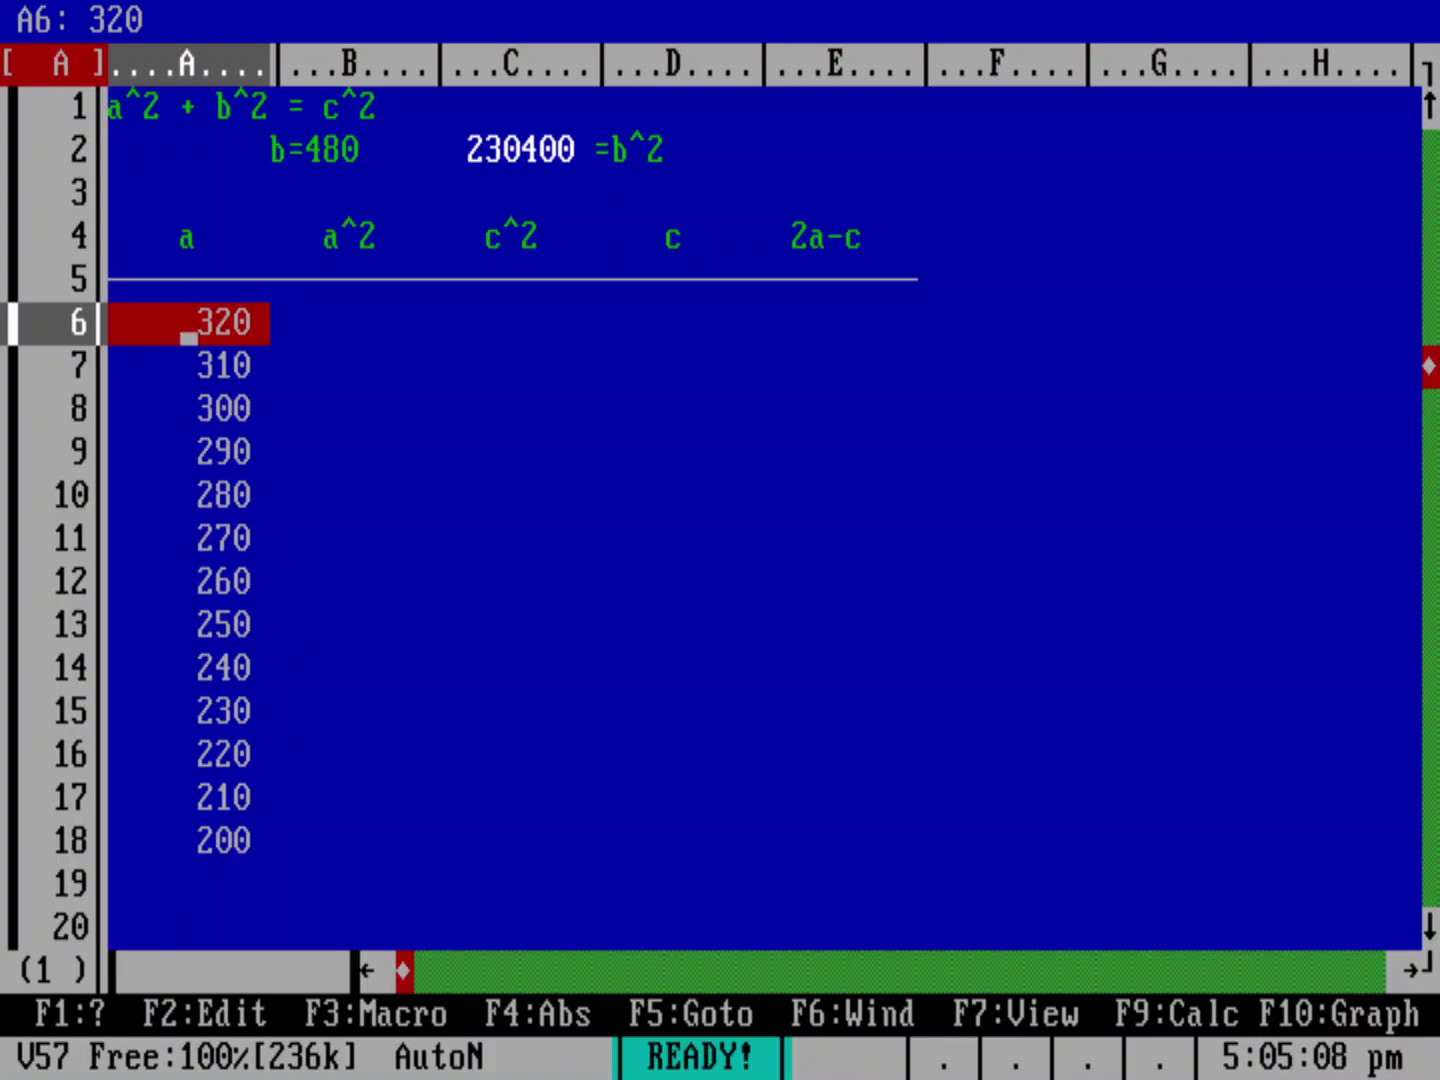
{"action": "key", "text": "Right"}
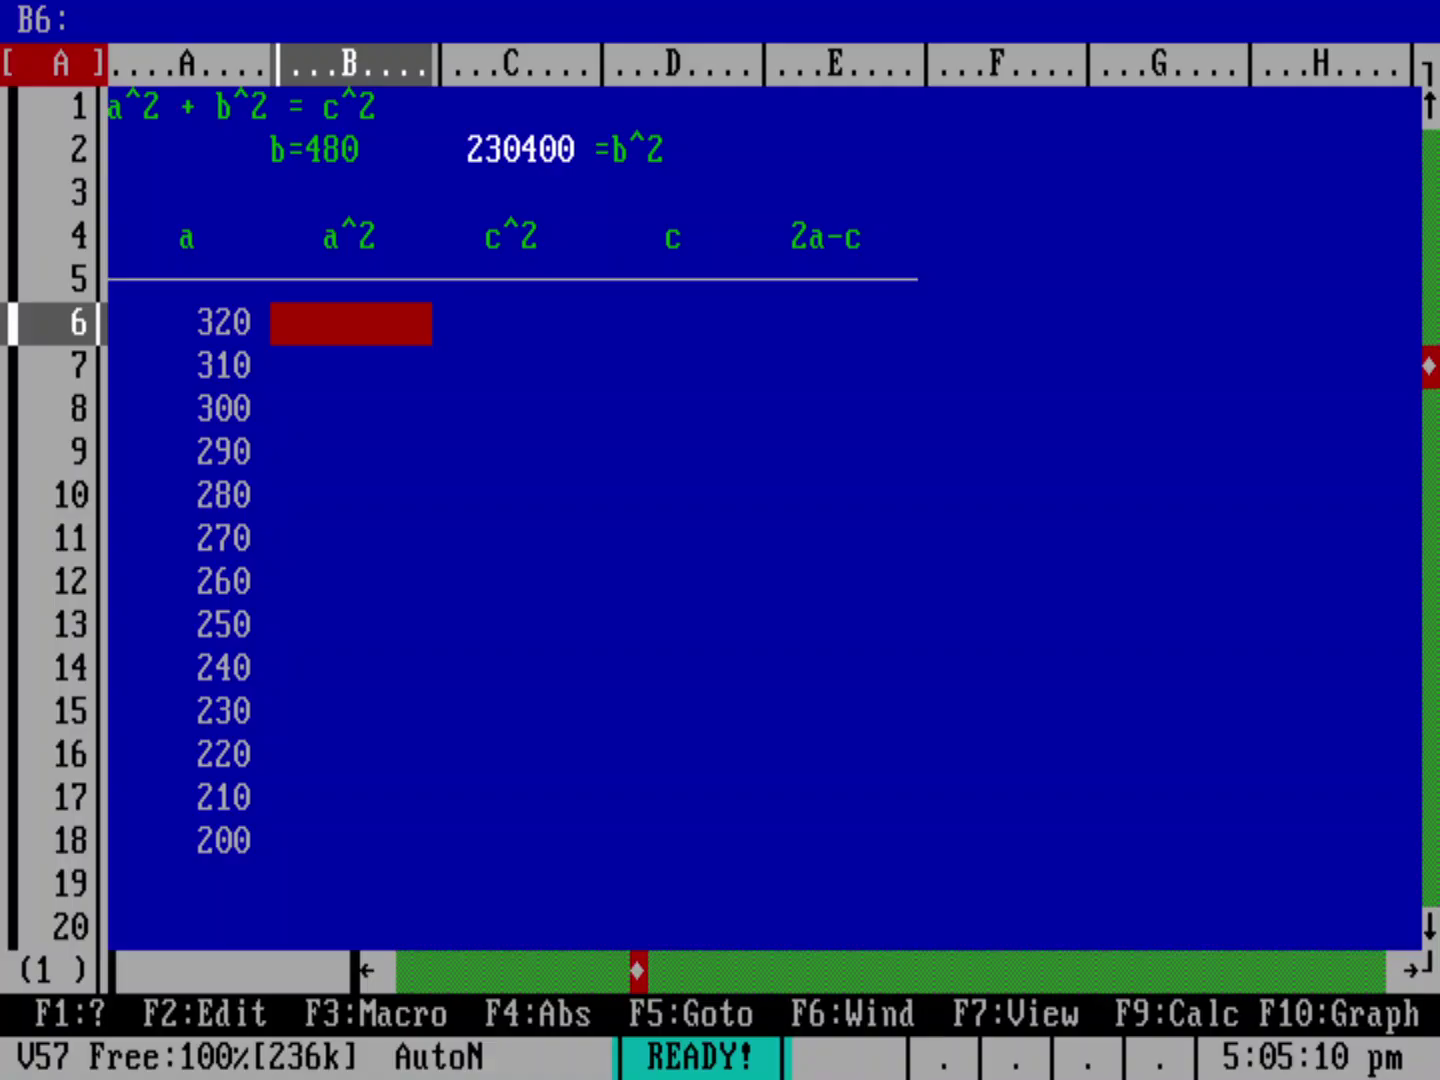
{"action": "type", "text": "+A6*A6"}
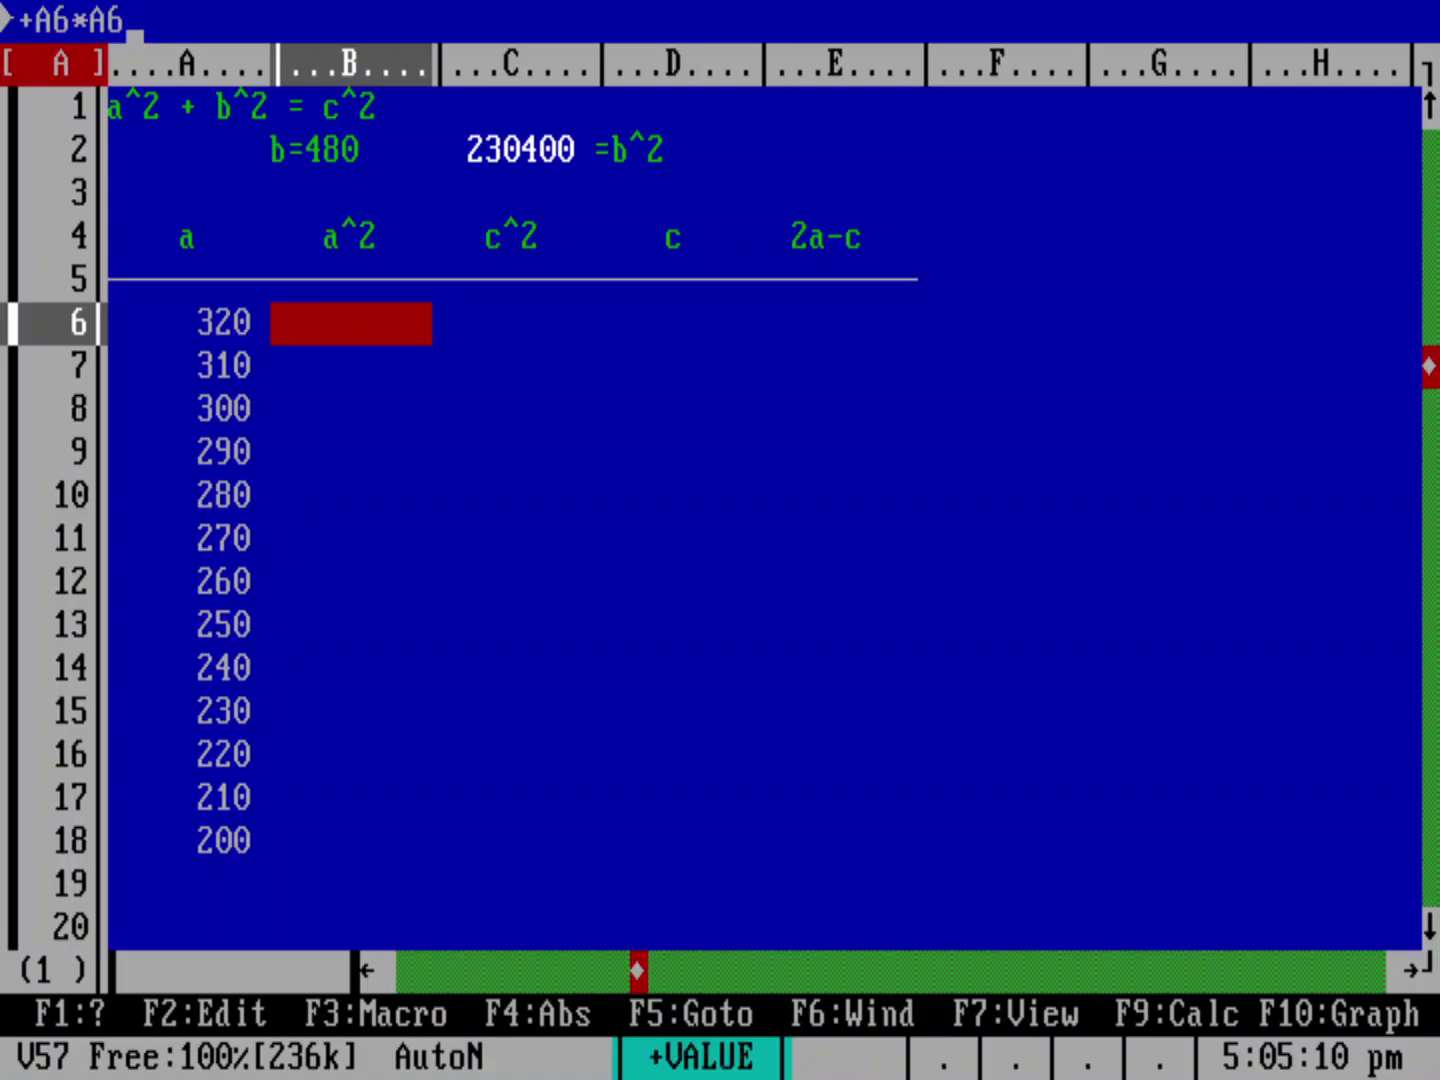
{"action": "key", "text": "Return"}
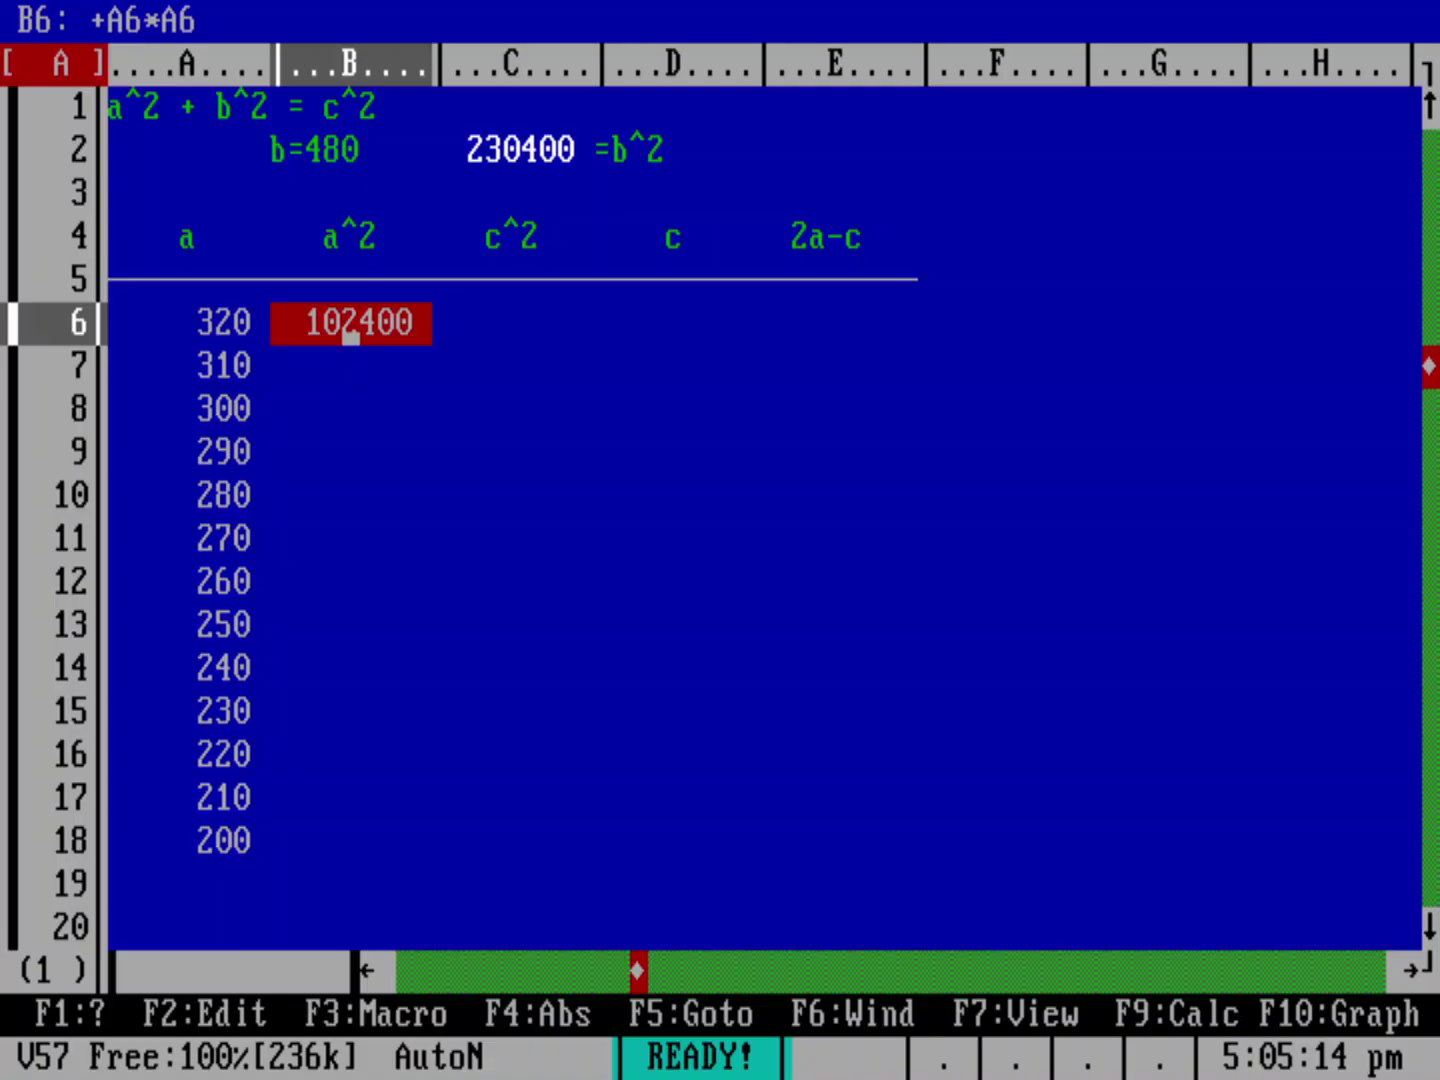
Step: Enter +B6+C2 in C6 by pointing, giving c^2 = 332800
{"action": "key", "text": "Right"}
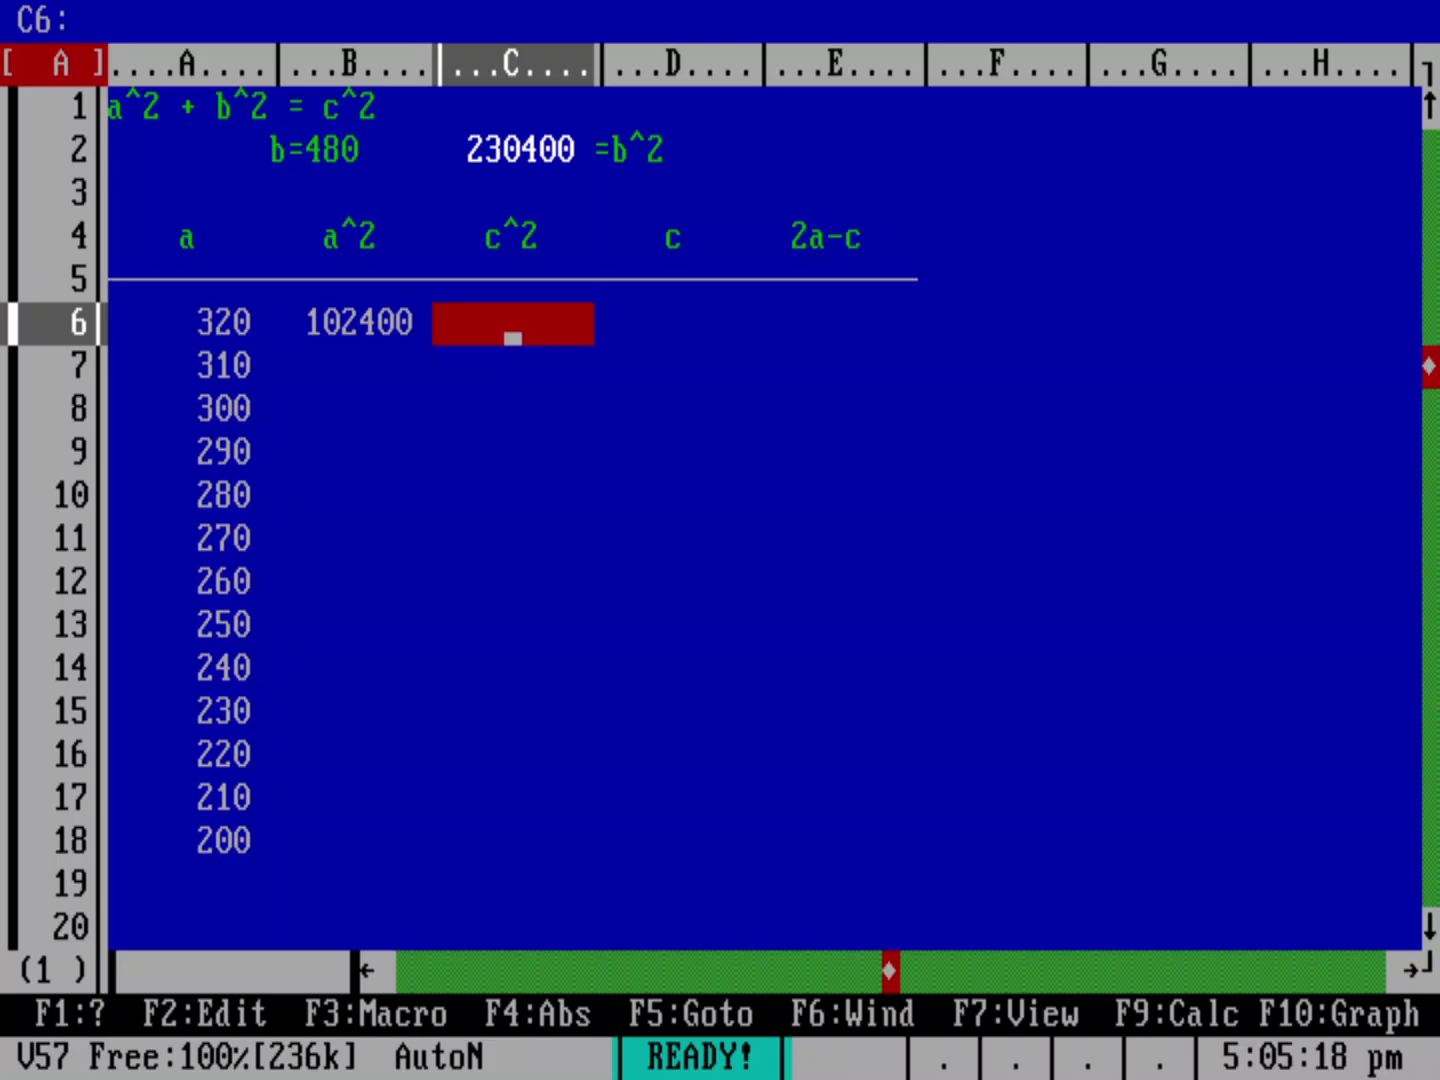
{"action": "key", "text": "Up"}
{"action": "key", "text": "Up"}
{"action": "key", "text": "Up"}
{"action": "key", "text": "Up"}
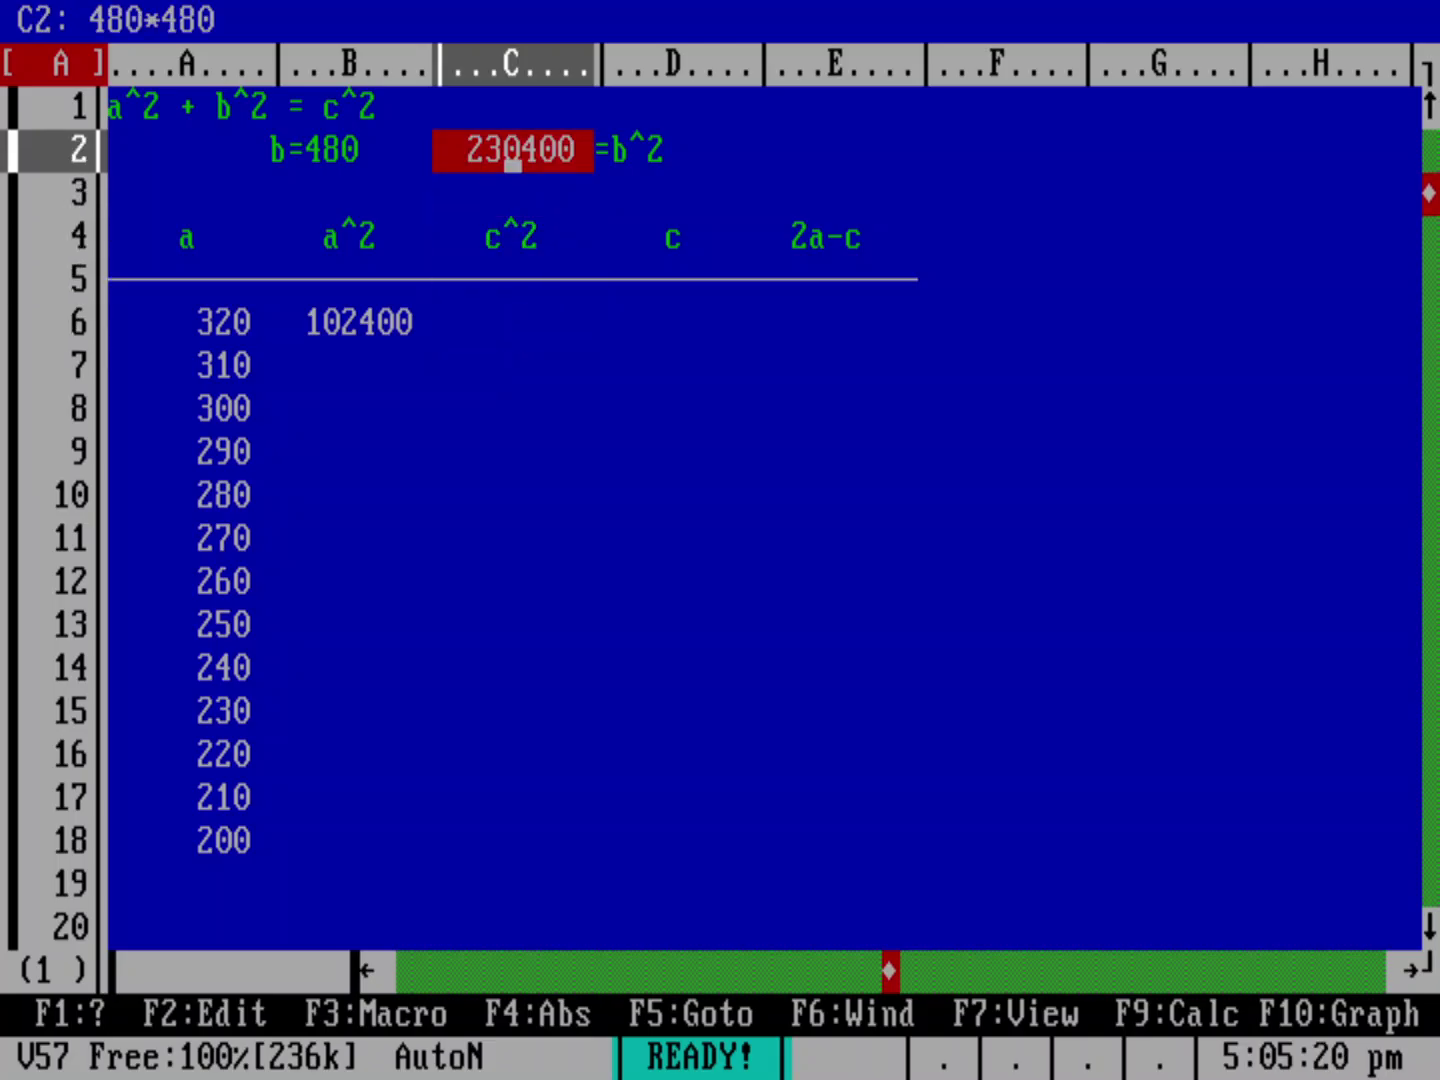
{"action": "key", "text": "Down"}
{"action": "key", "text": "Down"}
{"action": "key", "text": "Down"}
{"action": "key", "text": "Down"}
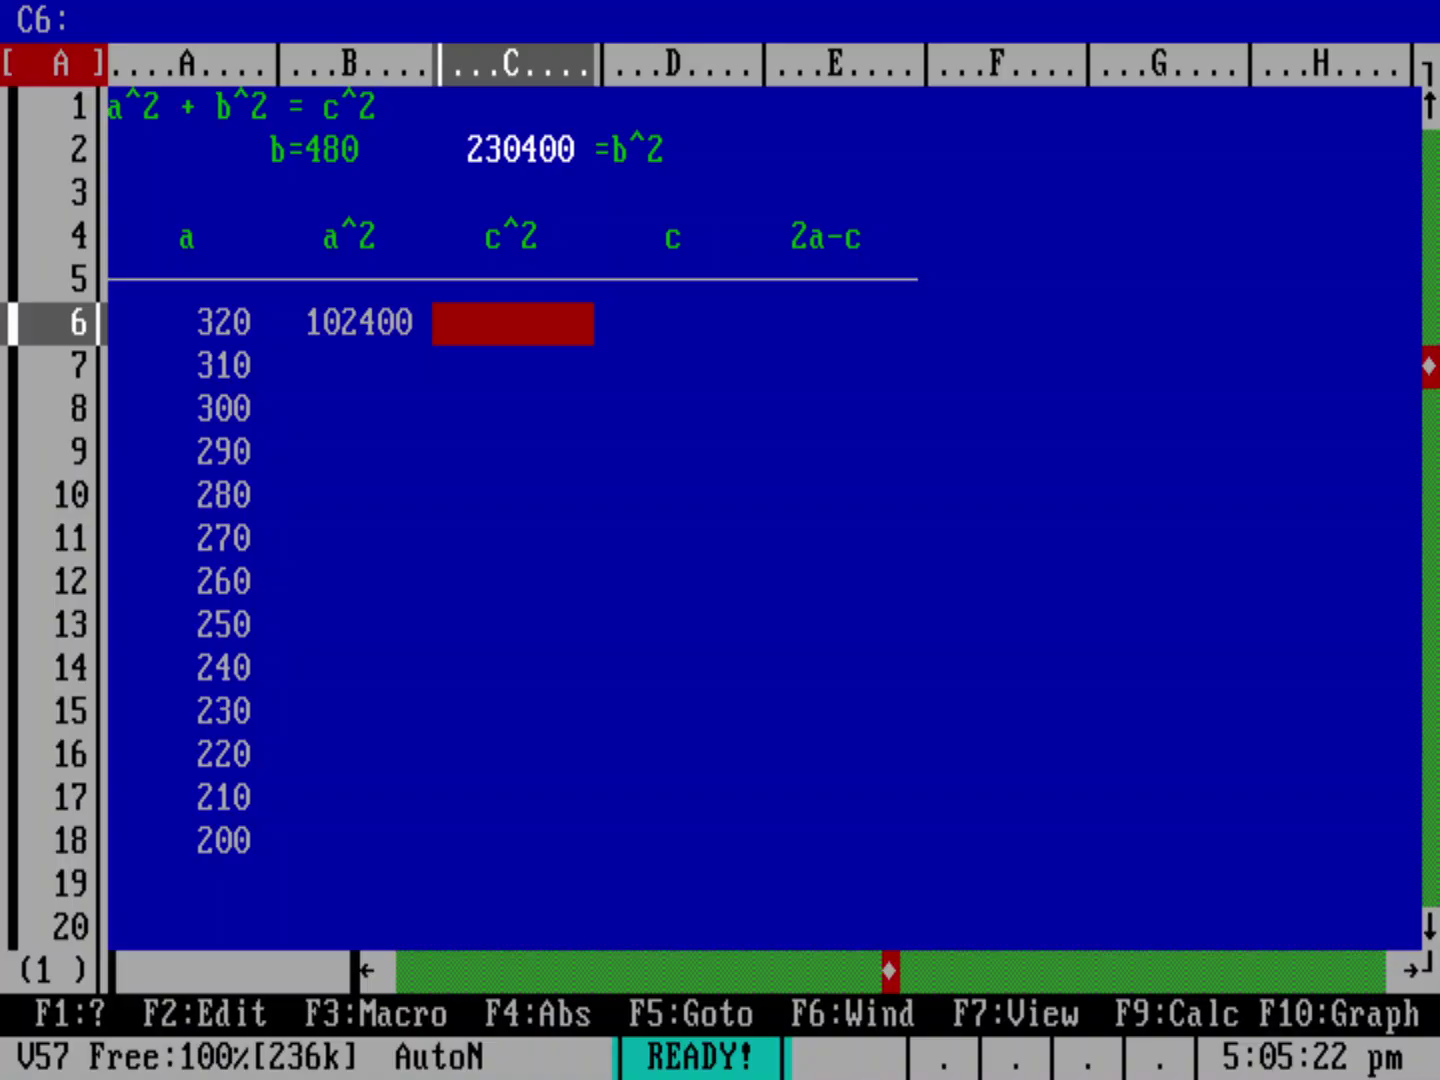
{"action": "type", "text": "+"}
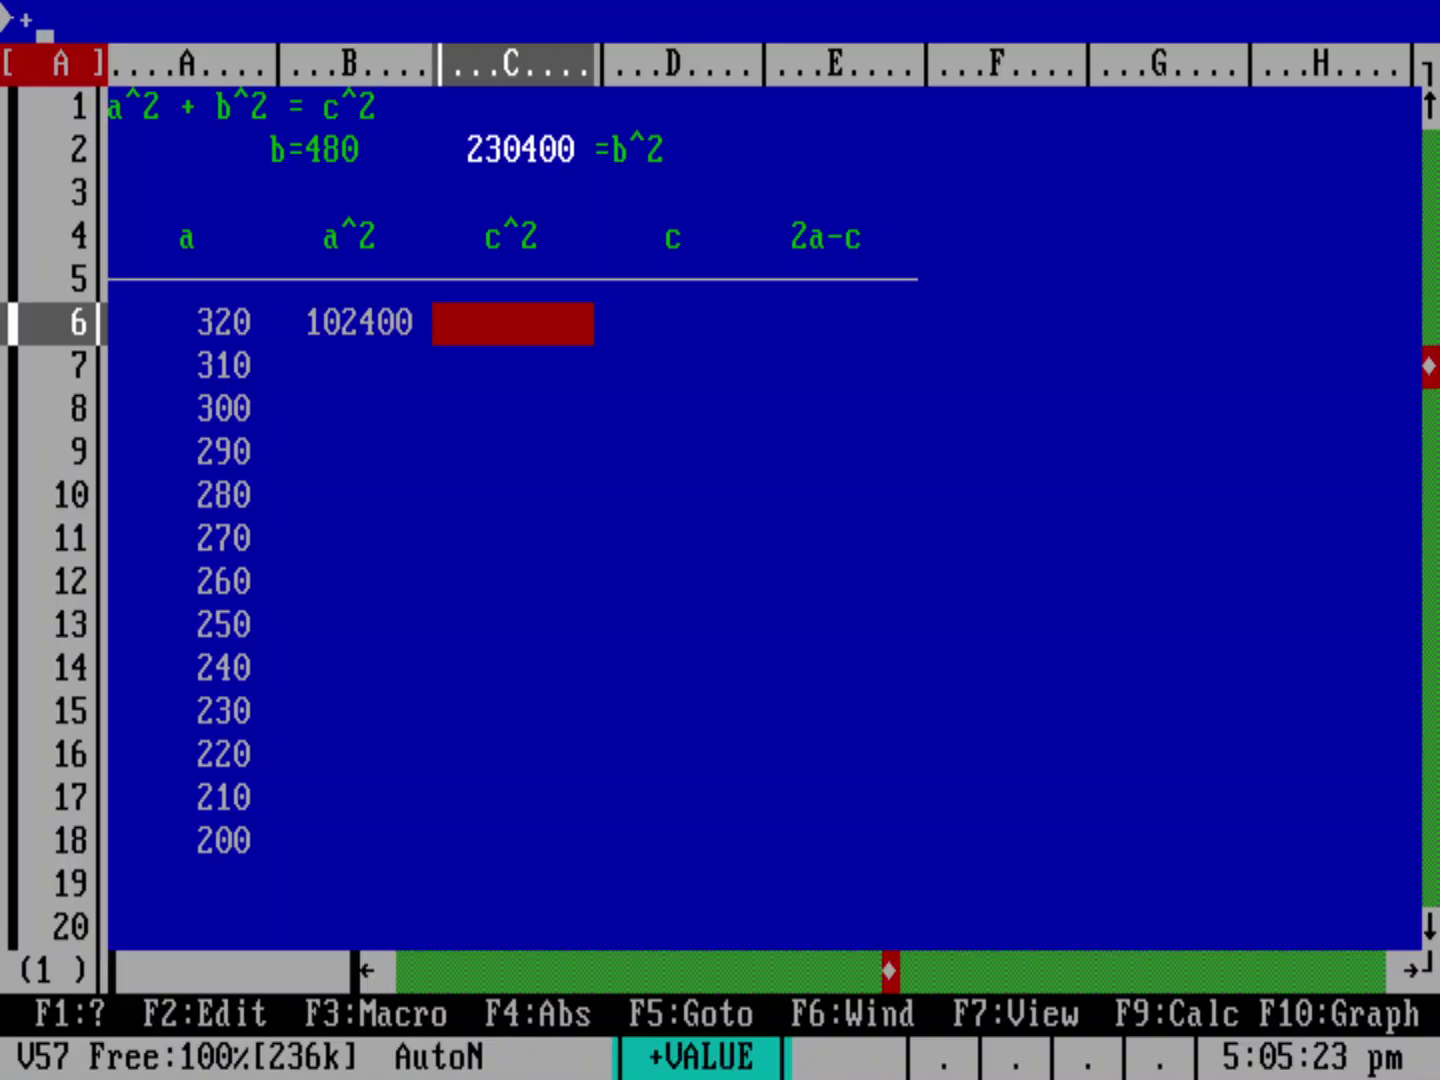
{"action": "key", "text": "Left"}
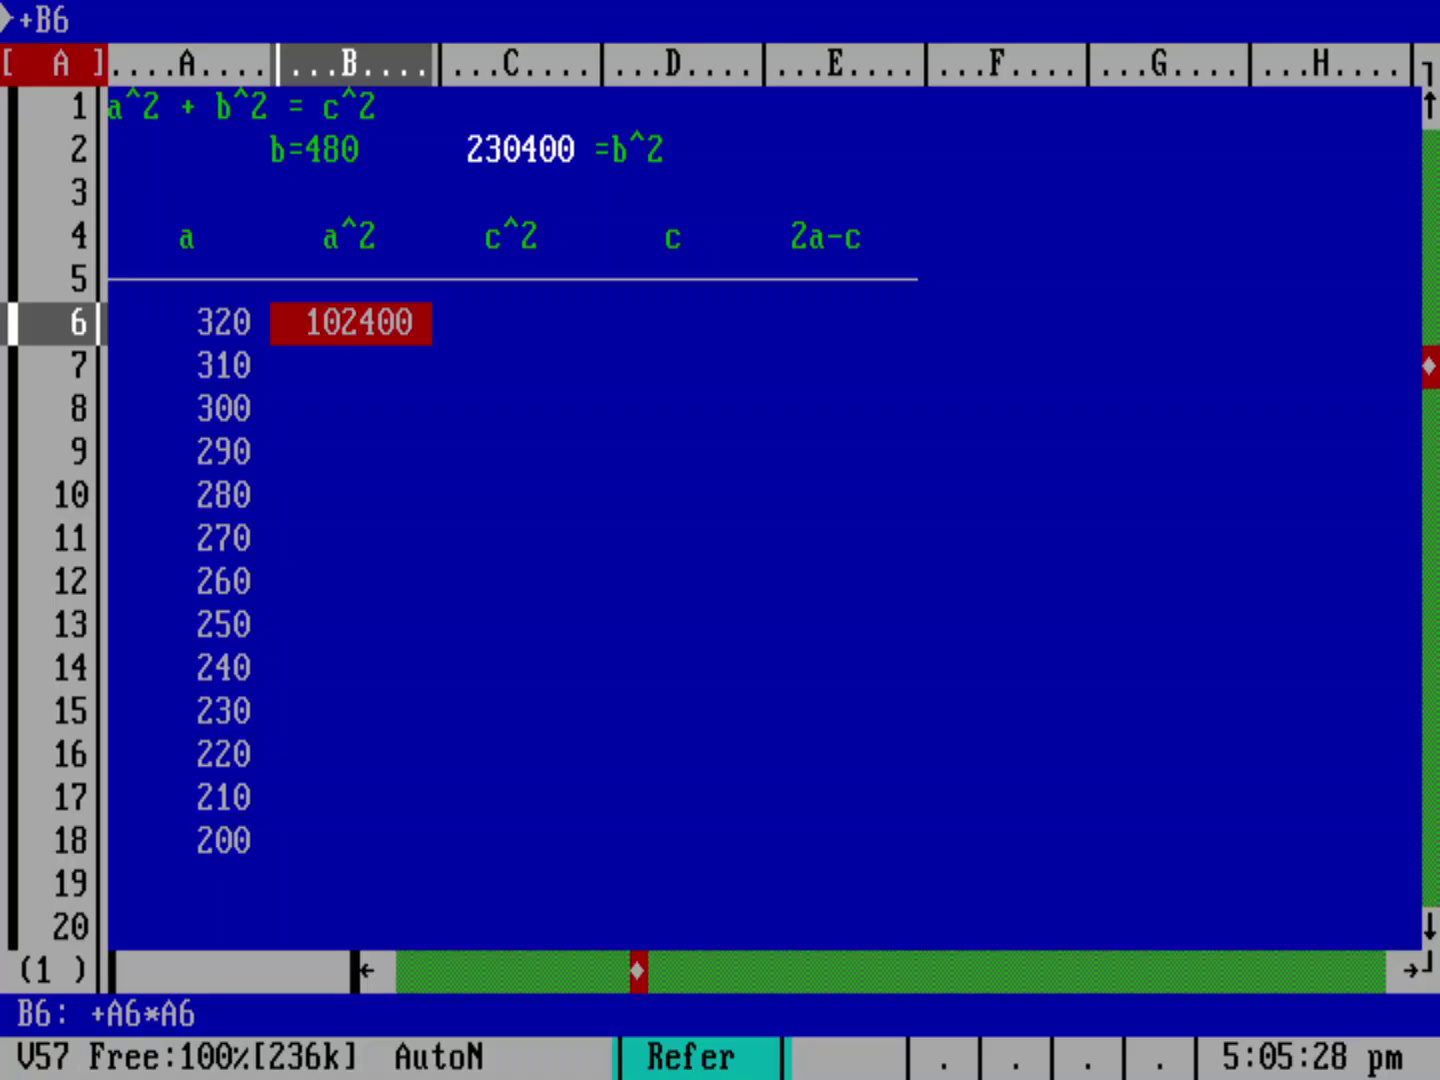
{"action": "type", "text": "+"}
{"action": "key", "text": "Up"}
{"action": "key", "text": "Up"}
{"action": "key", "text": "Up"}
{"action": "key", "text": "Up"}
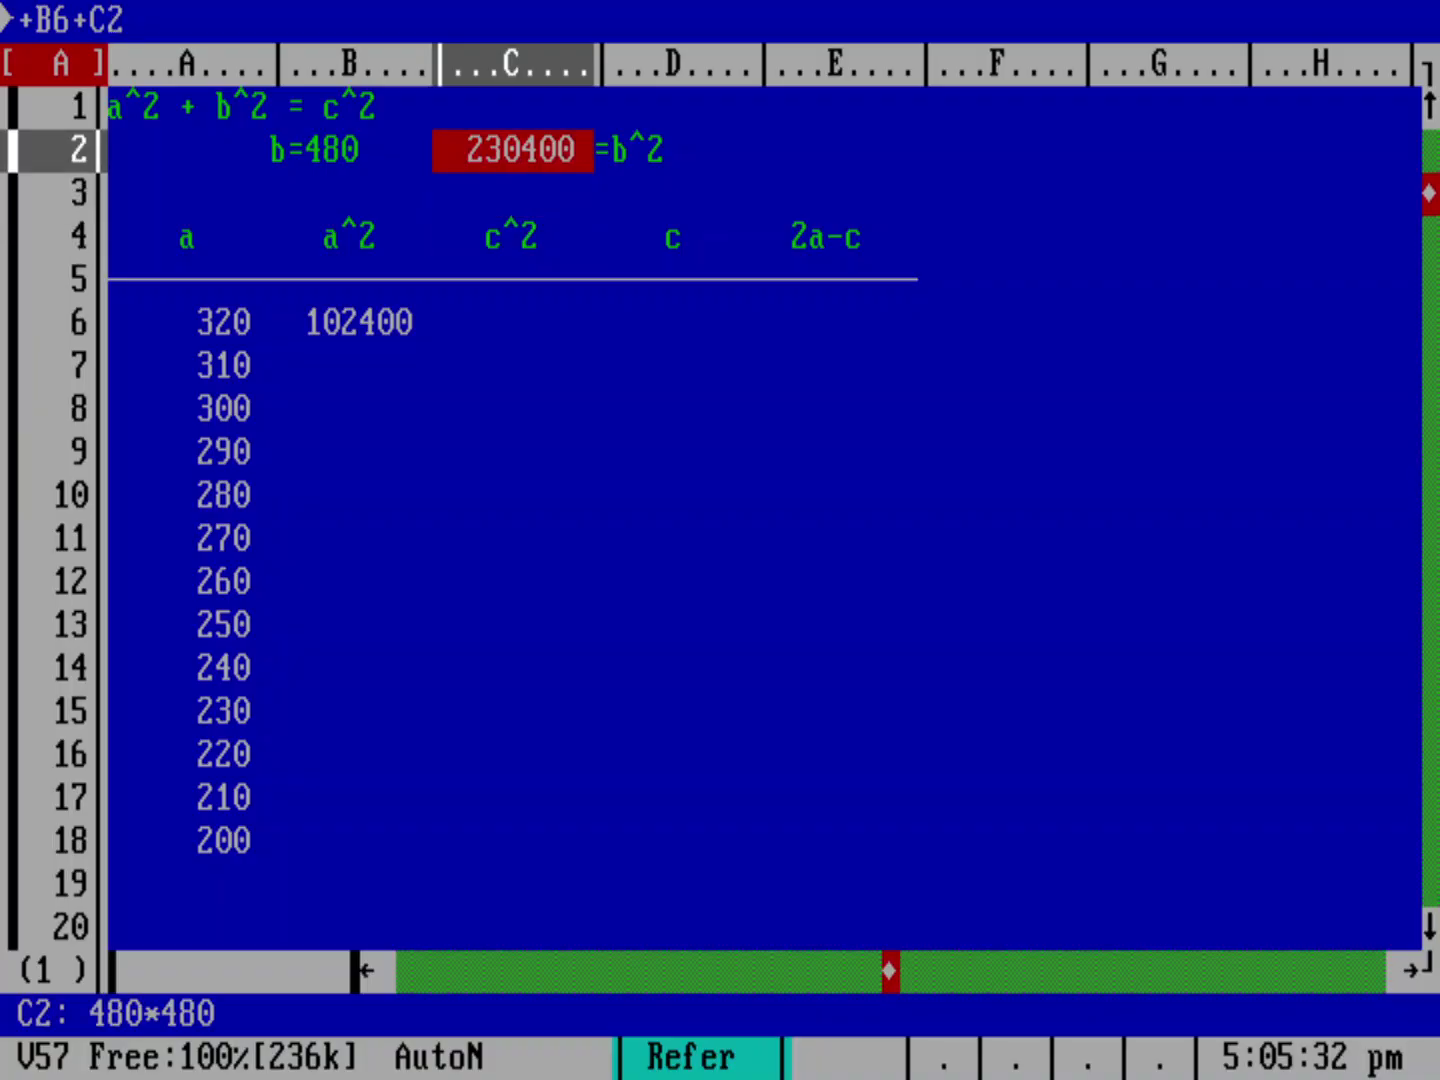
{"action": "key", "text": "Return"}
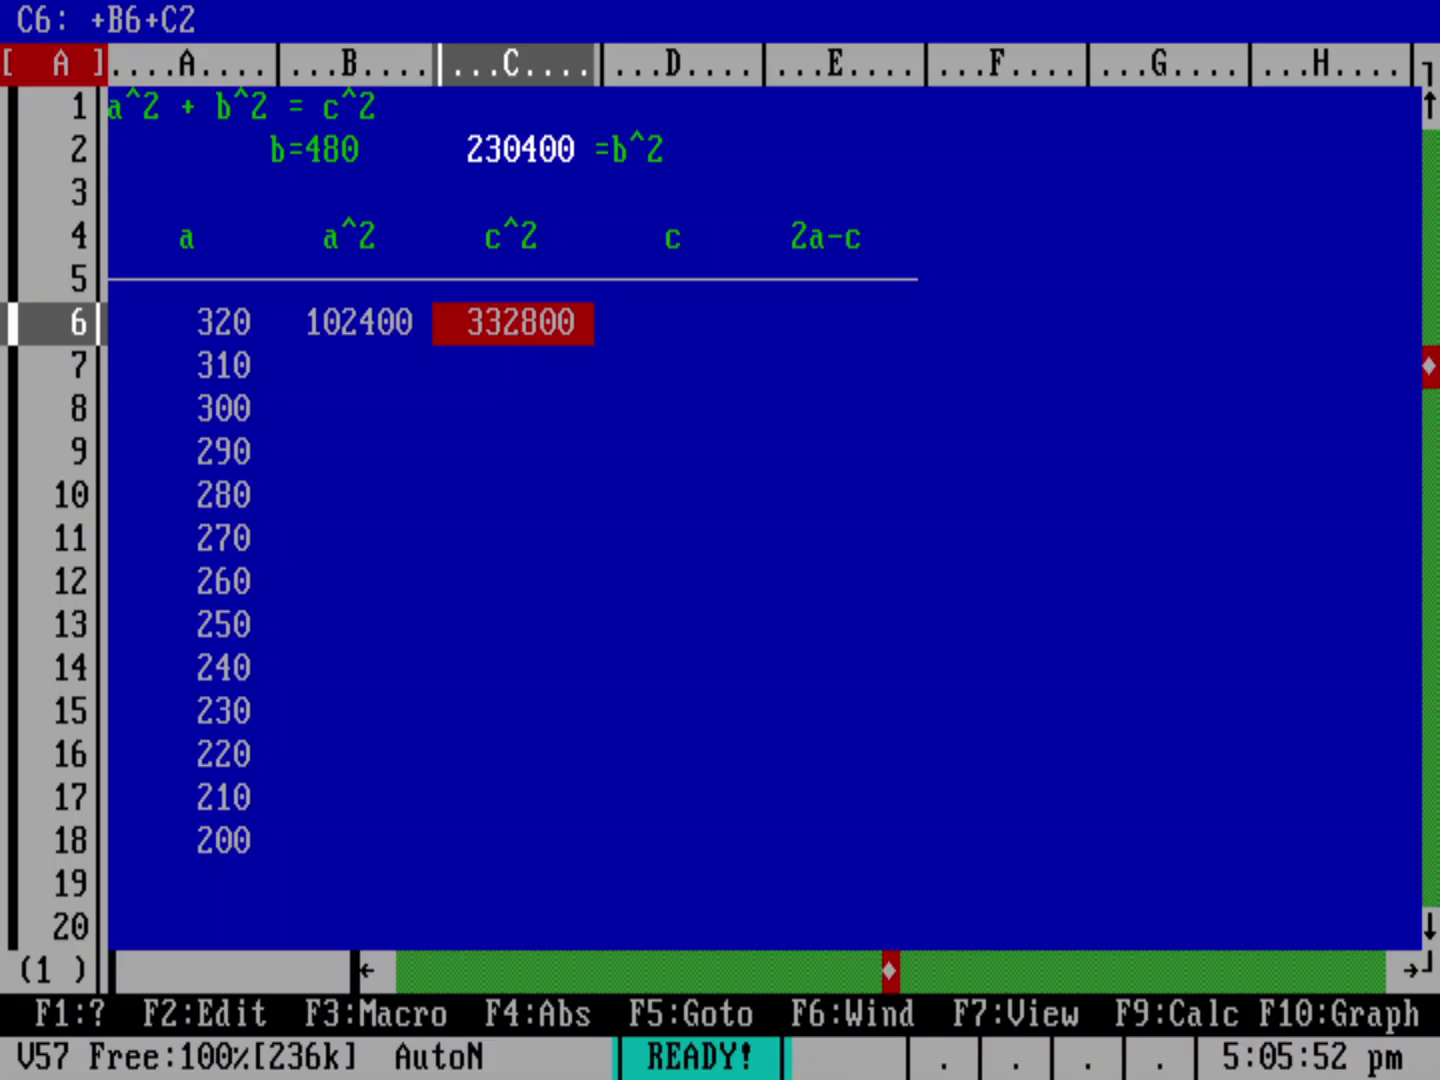
Step: Edit C6 to read +B6+C$2, fixing the reference to row 2
{"action": "key", "text": "F2"}
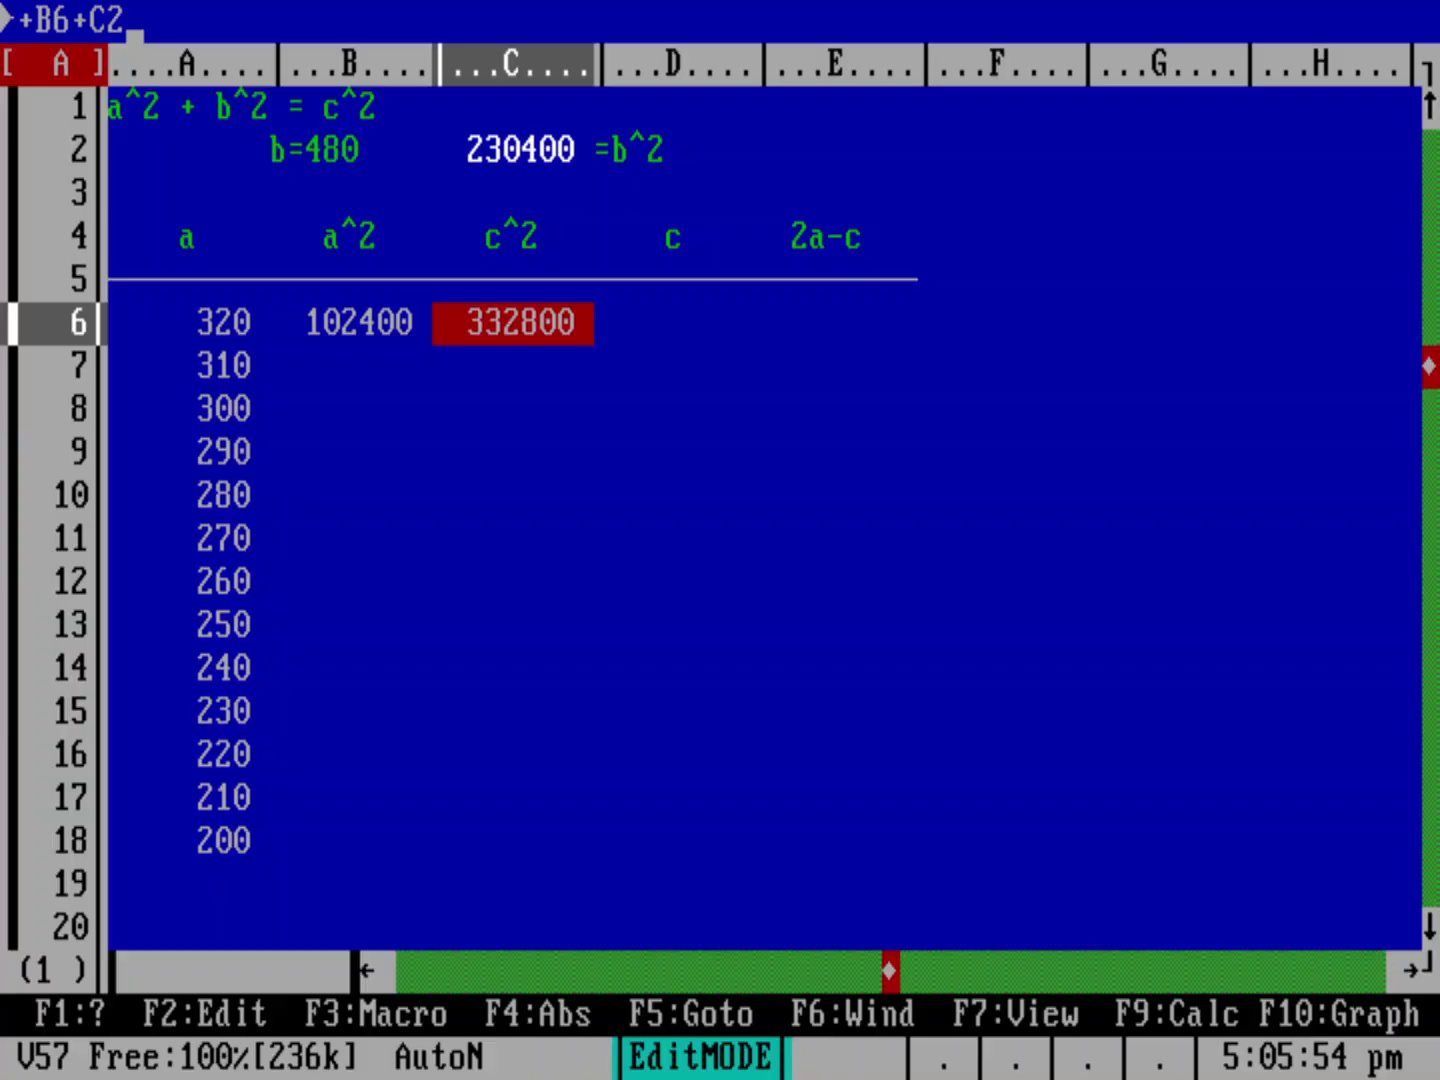
{"action": "key", "text": "Left"}
{"action": "type", "text": "$"}
{"action": "key", "text": "Return"}
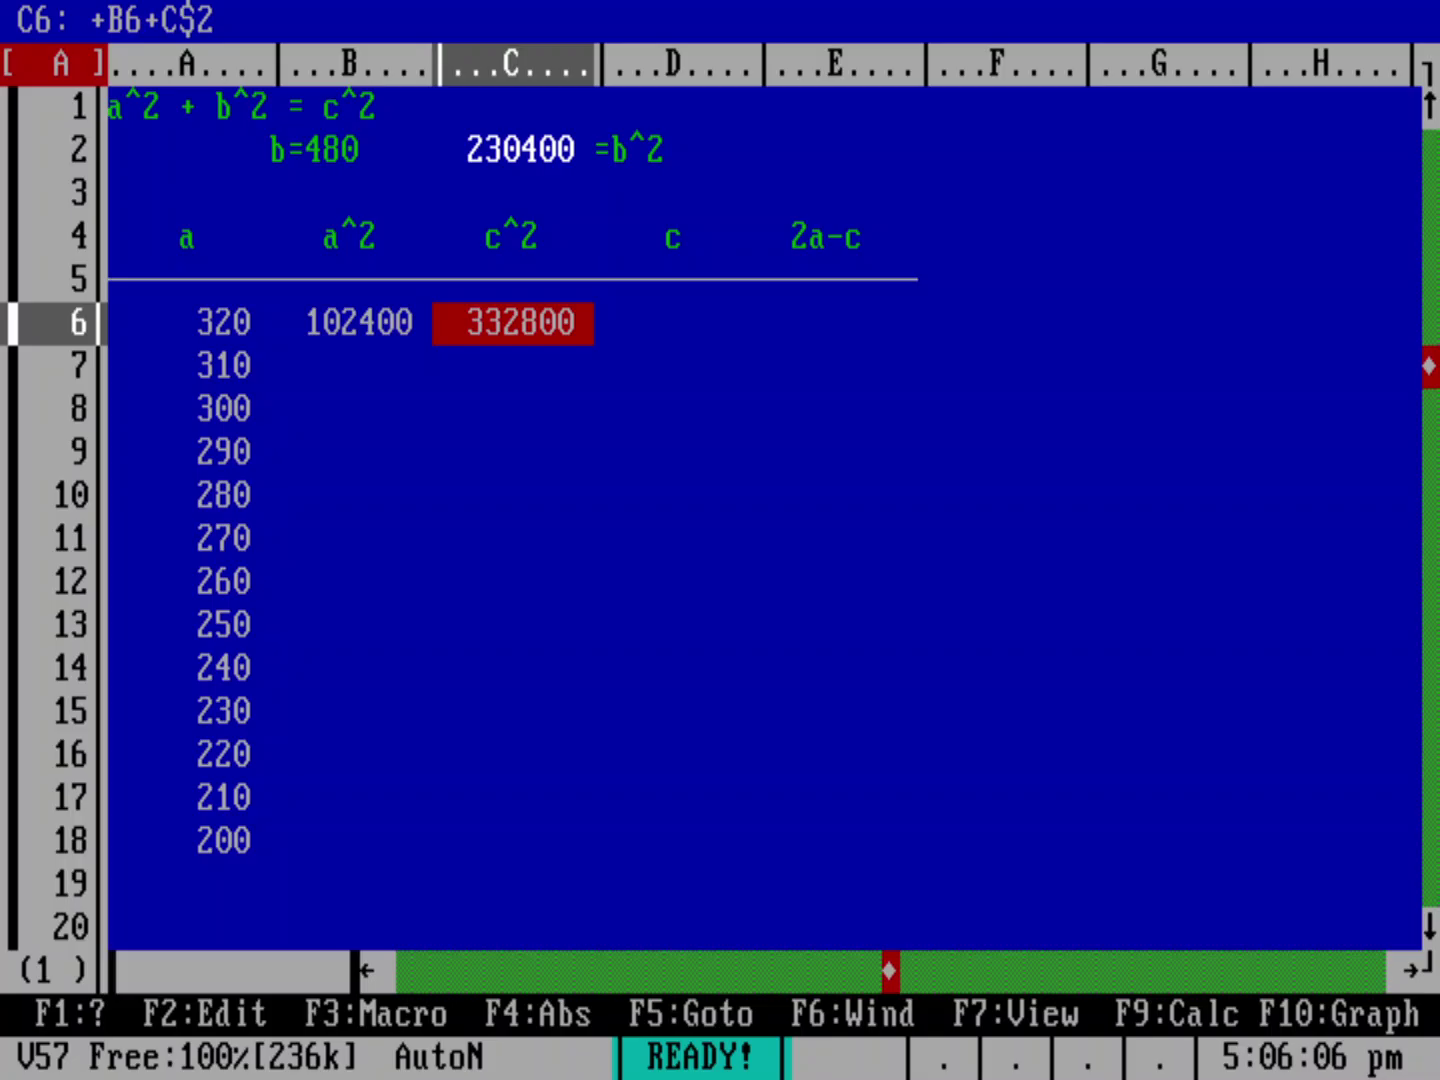
{"action": "key", "text": "Right"}
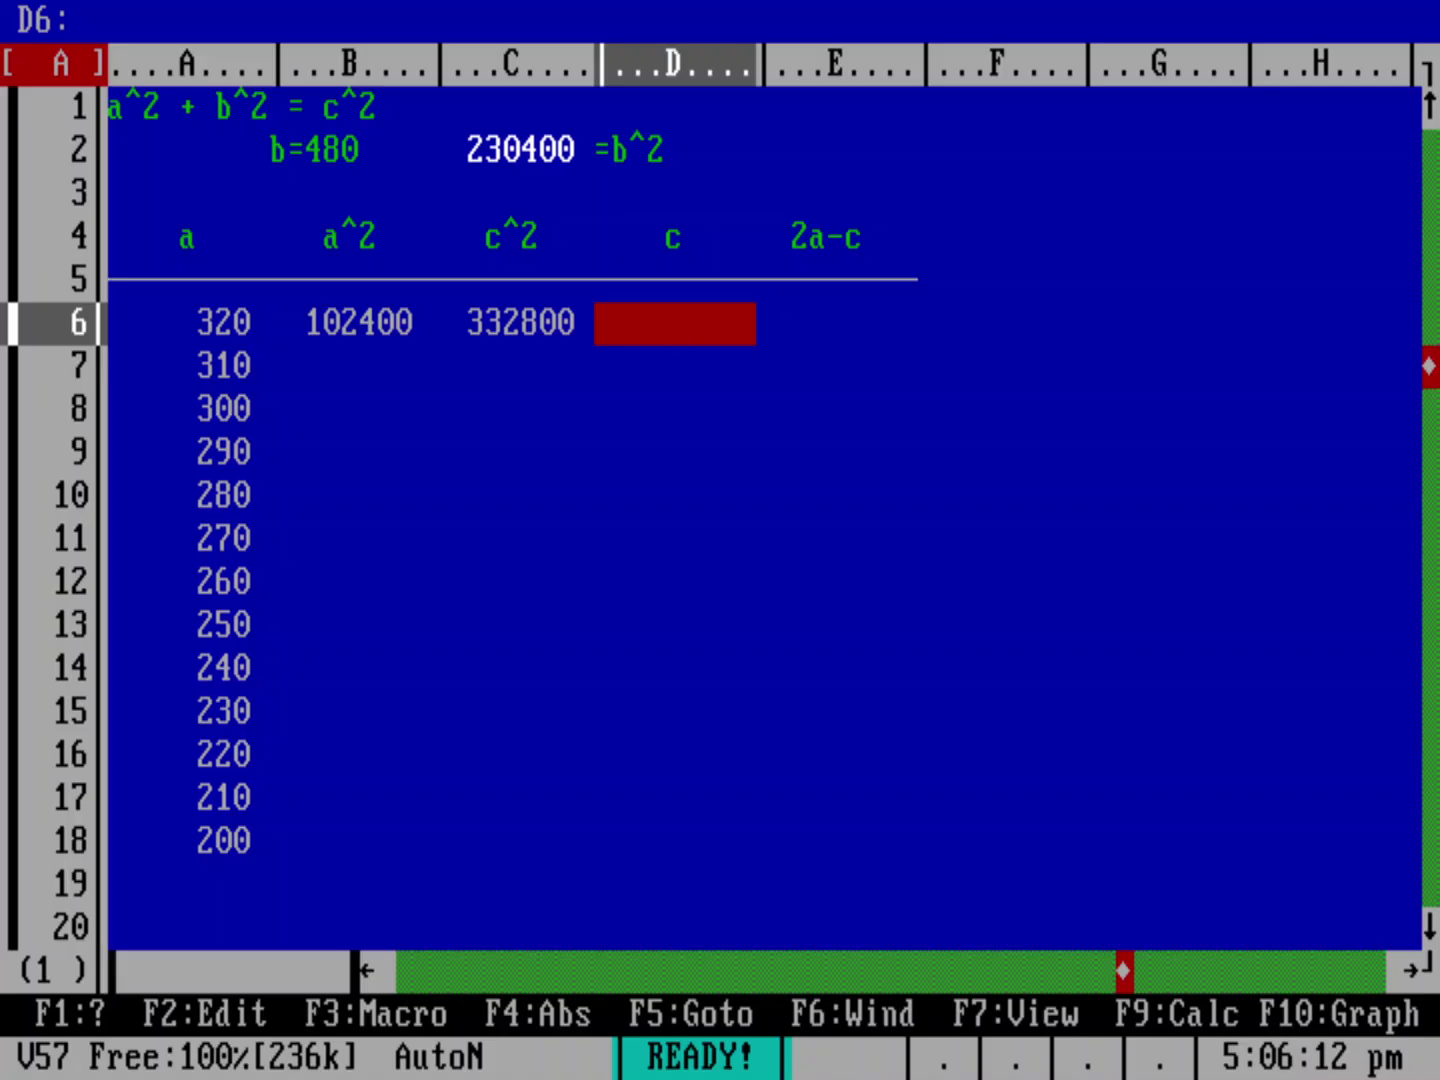
{"action": "type", "text": "@S"}
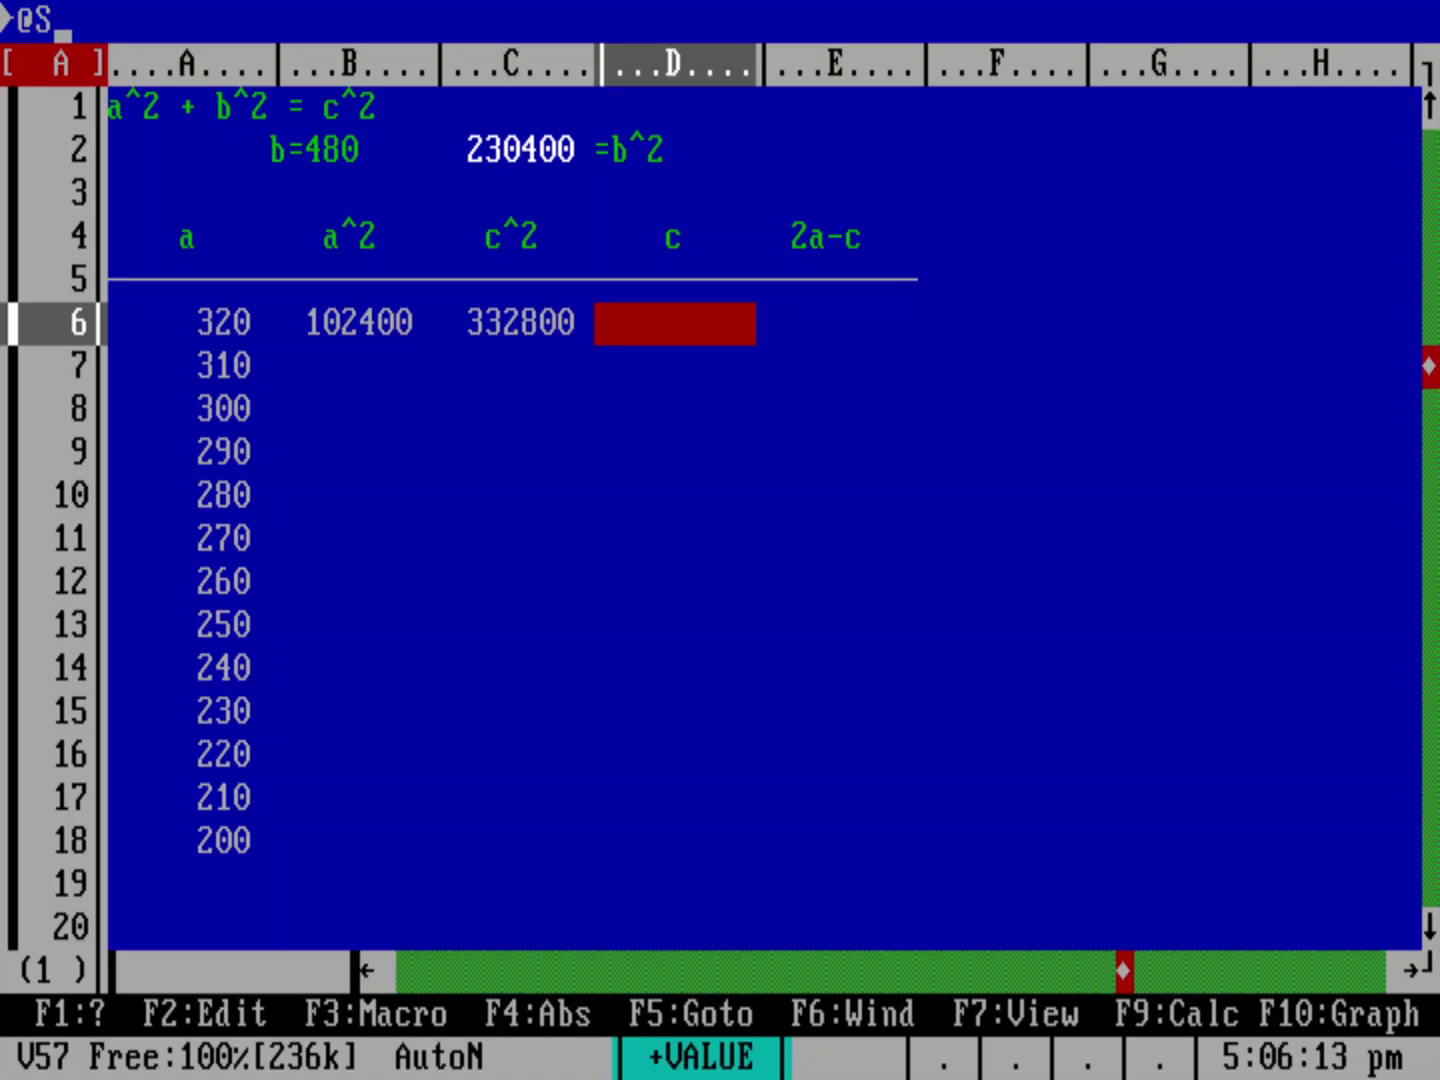
{"action": "type", "text": "QRT("}
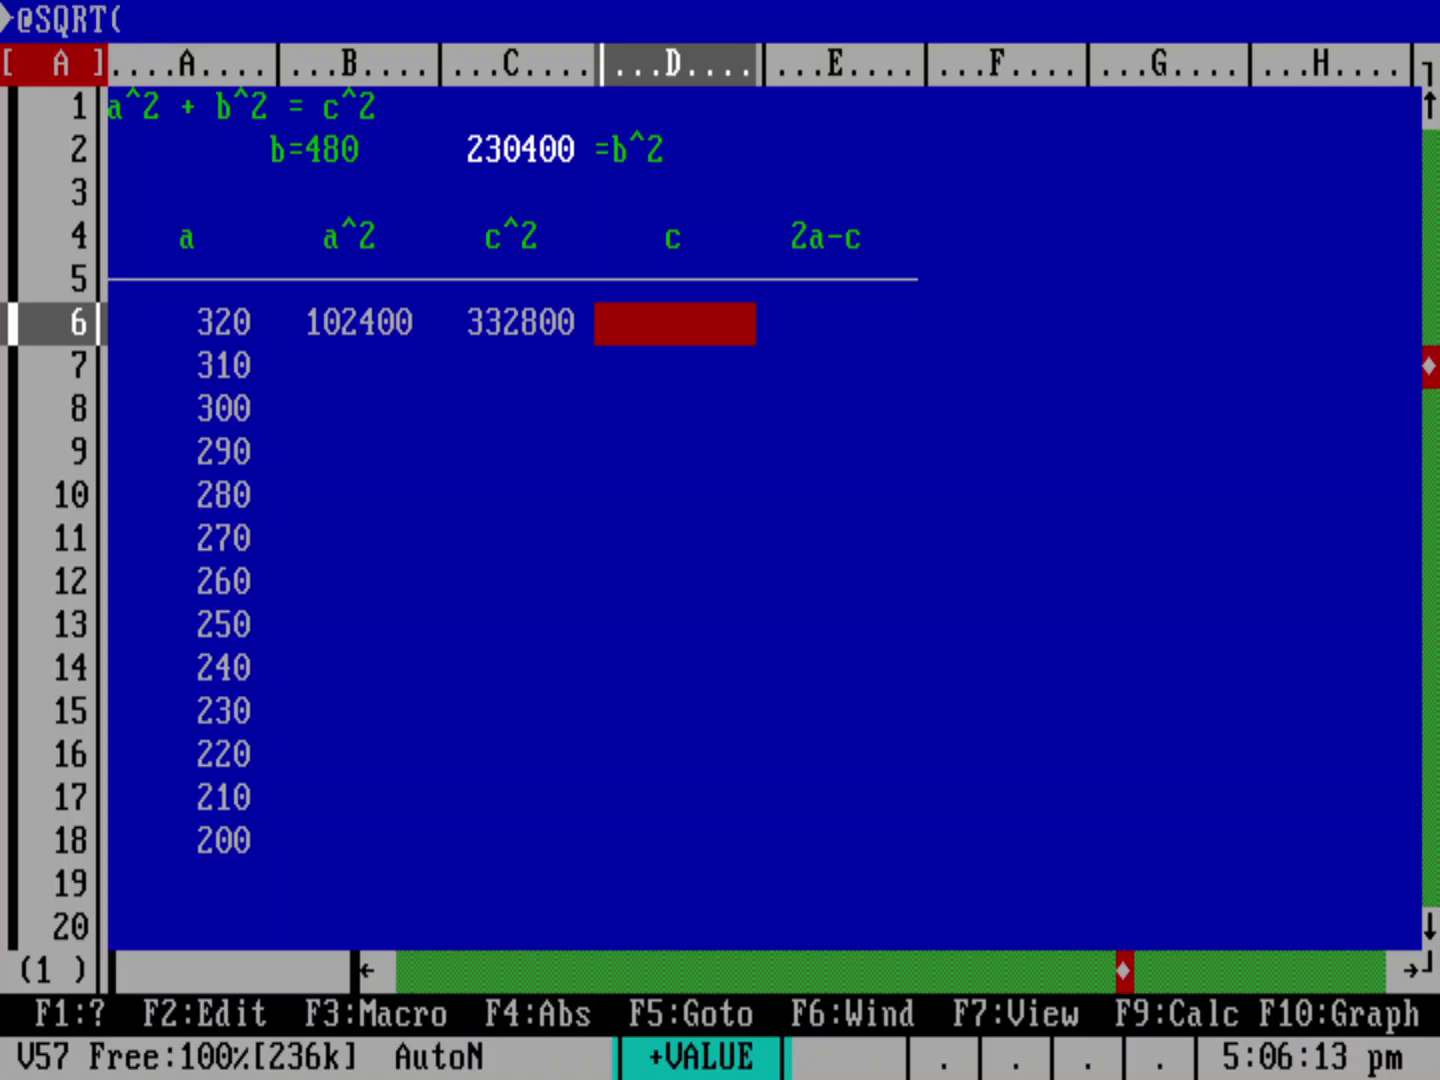
{"action": "key", "text": "Left"}
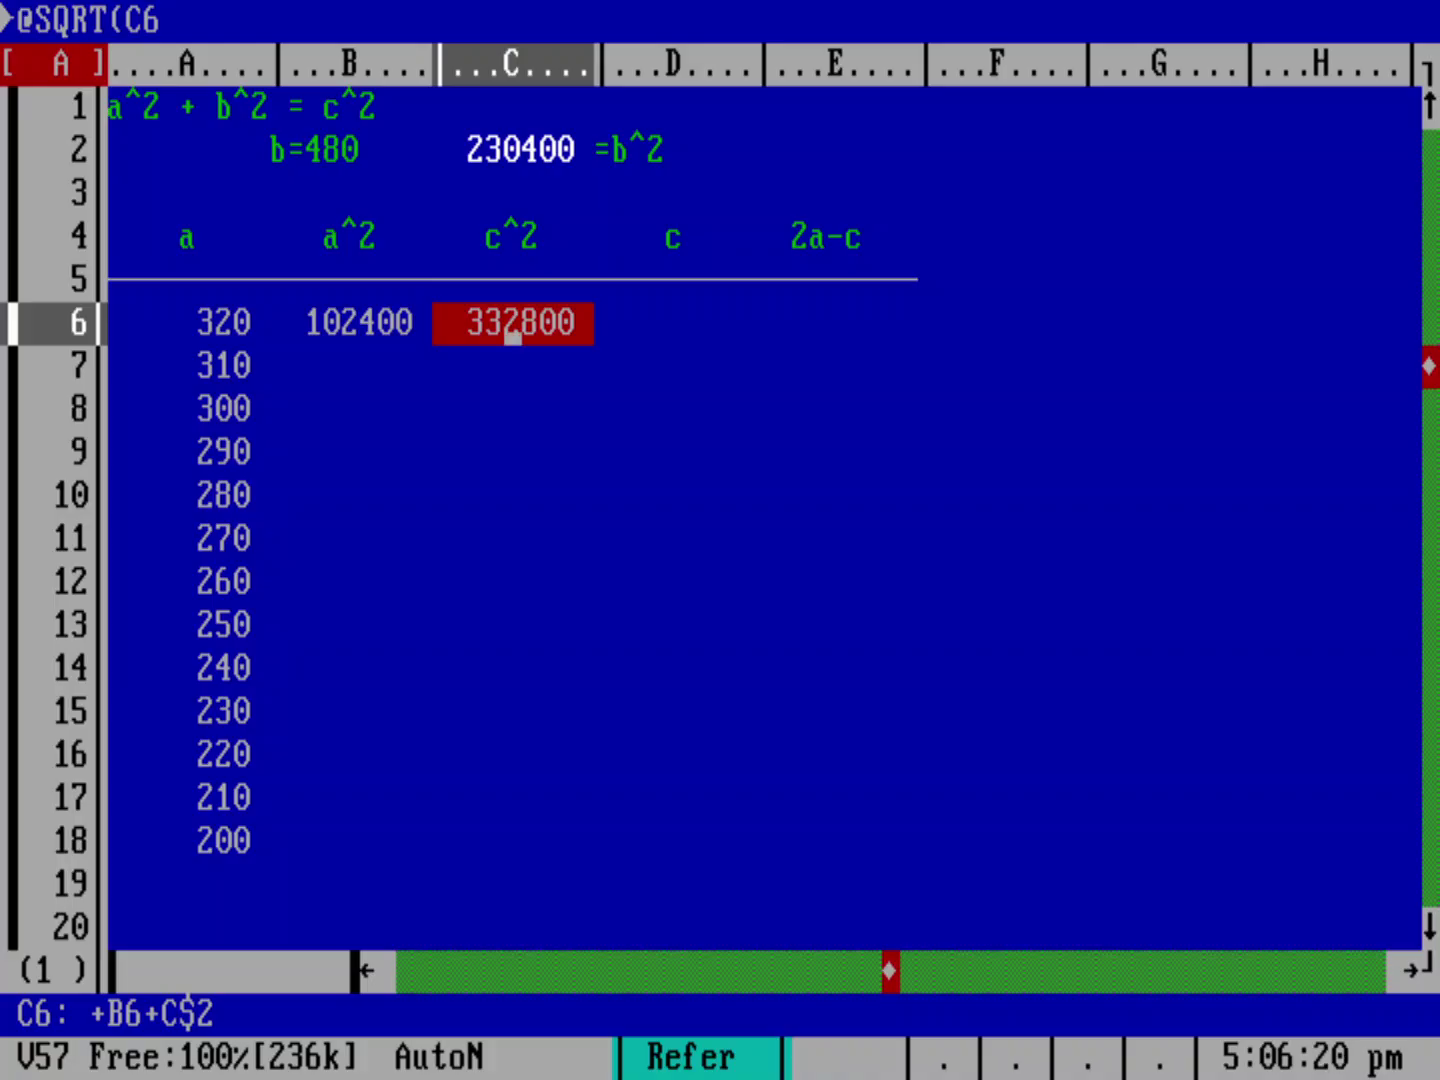
{"action": "type", "text": ")"}
{"action": "key", "text": "Return"}
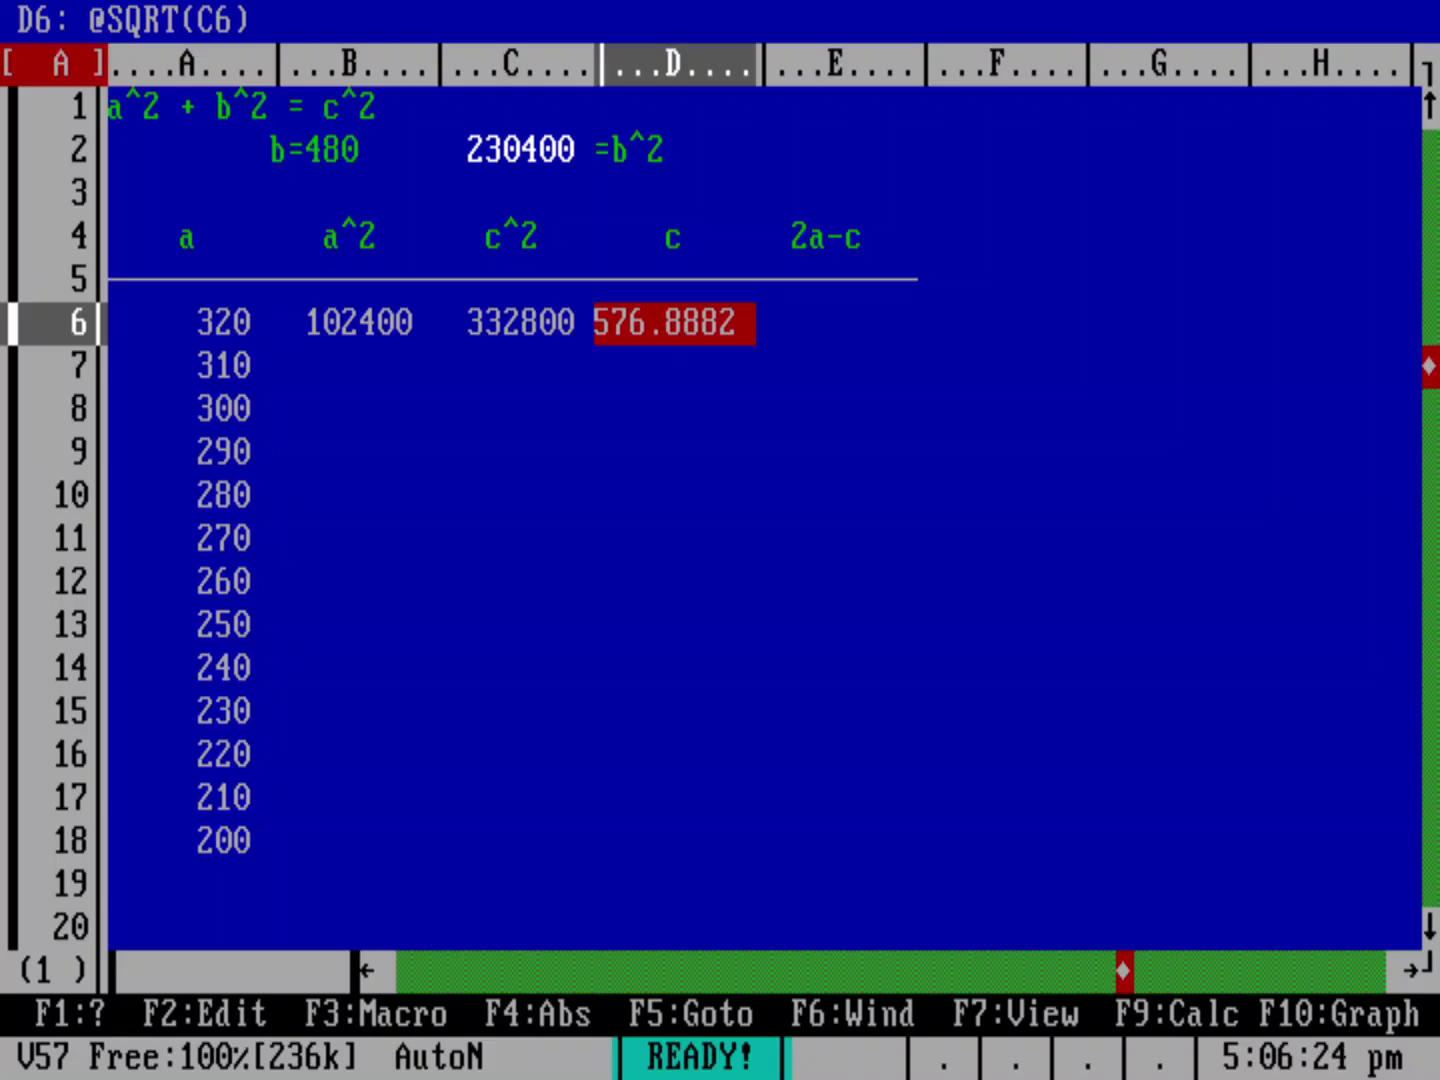
{"action": "key", "text": "Left"}
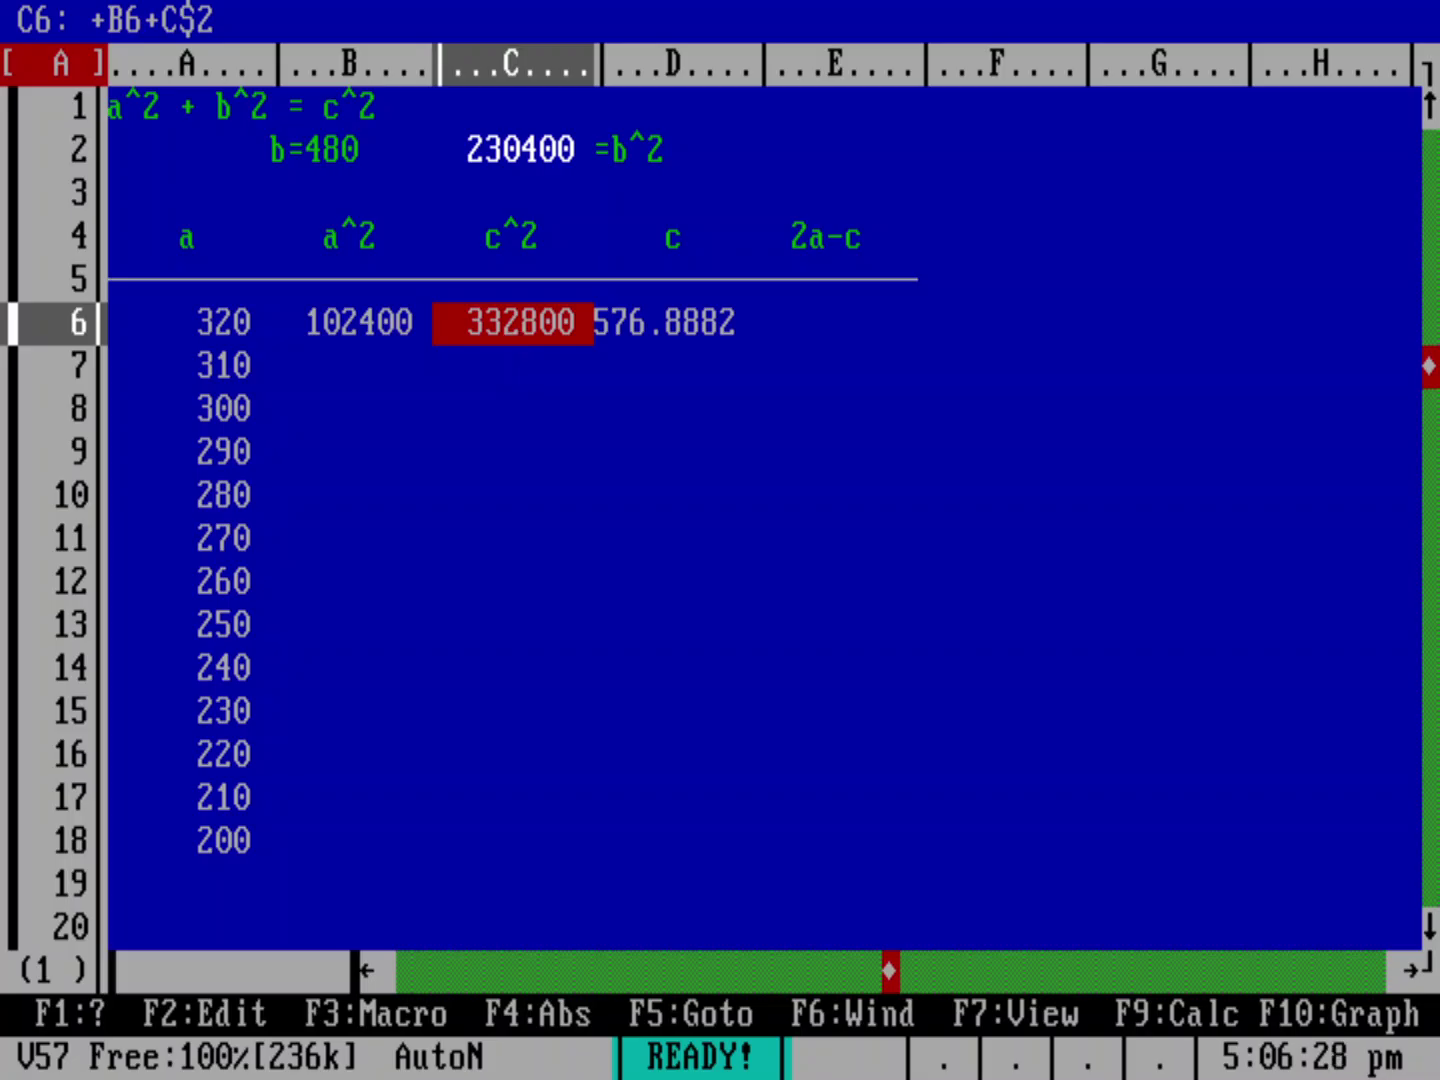
Step: Enter the formula +2*A6-D6 in E6 so 2a-c shows 63.11179
{"action": "key", "text": "Right"}
{"action": "key", "text": "Right"}
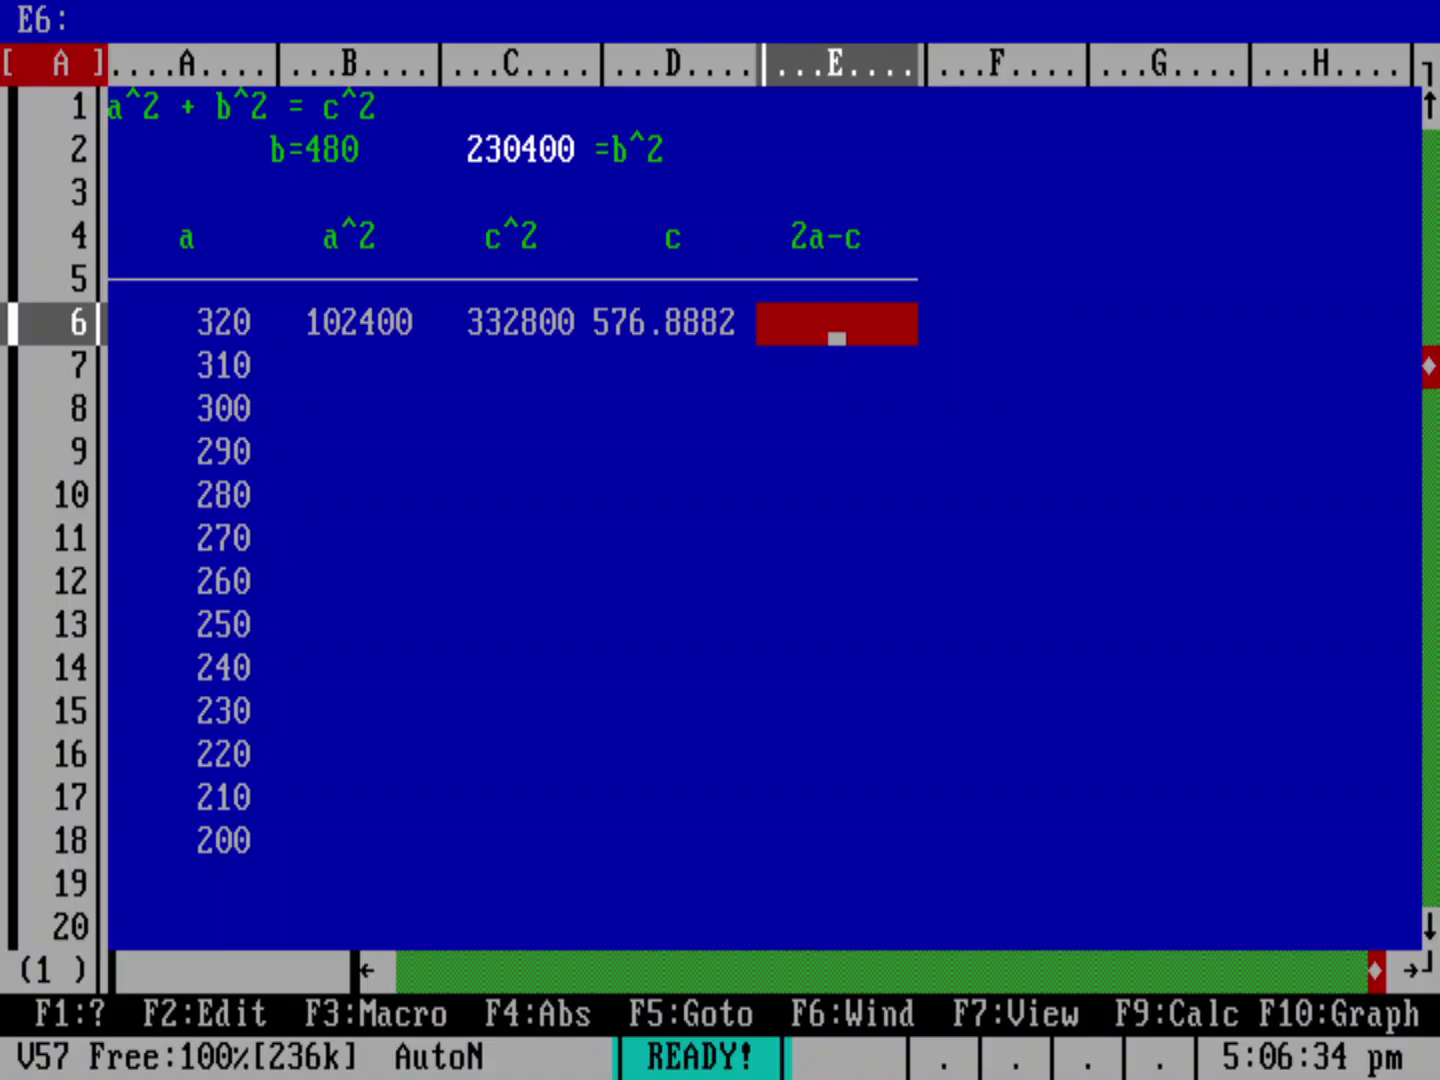
{"action": "type", "text": "+2"}
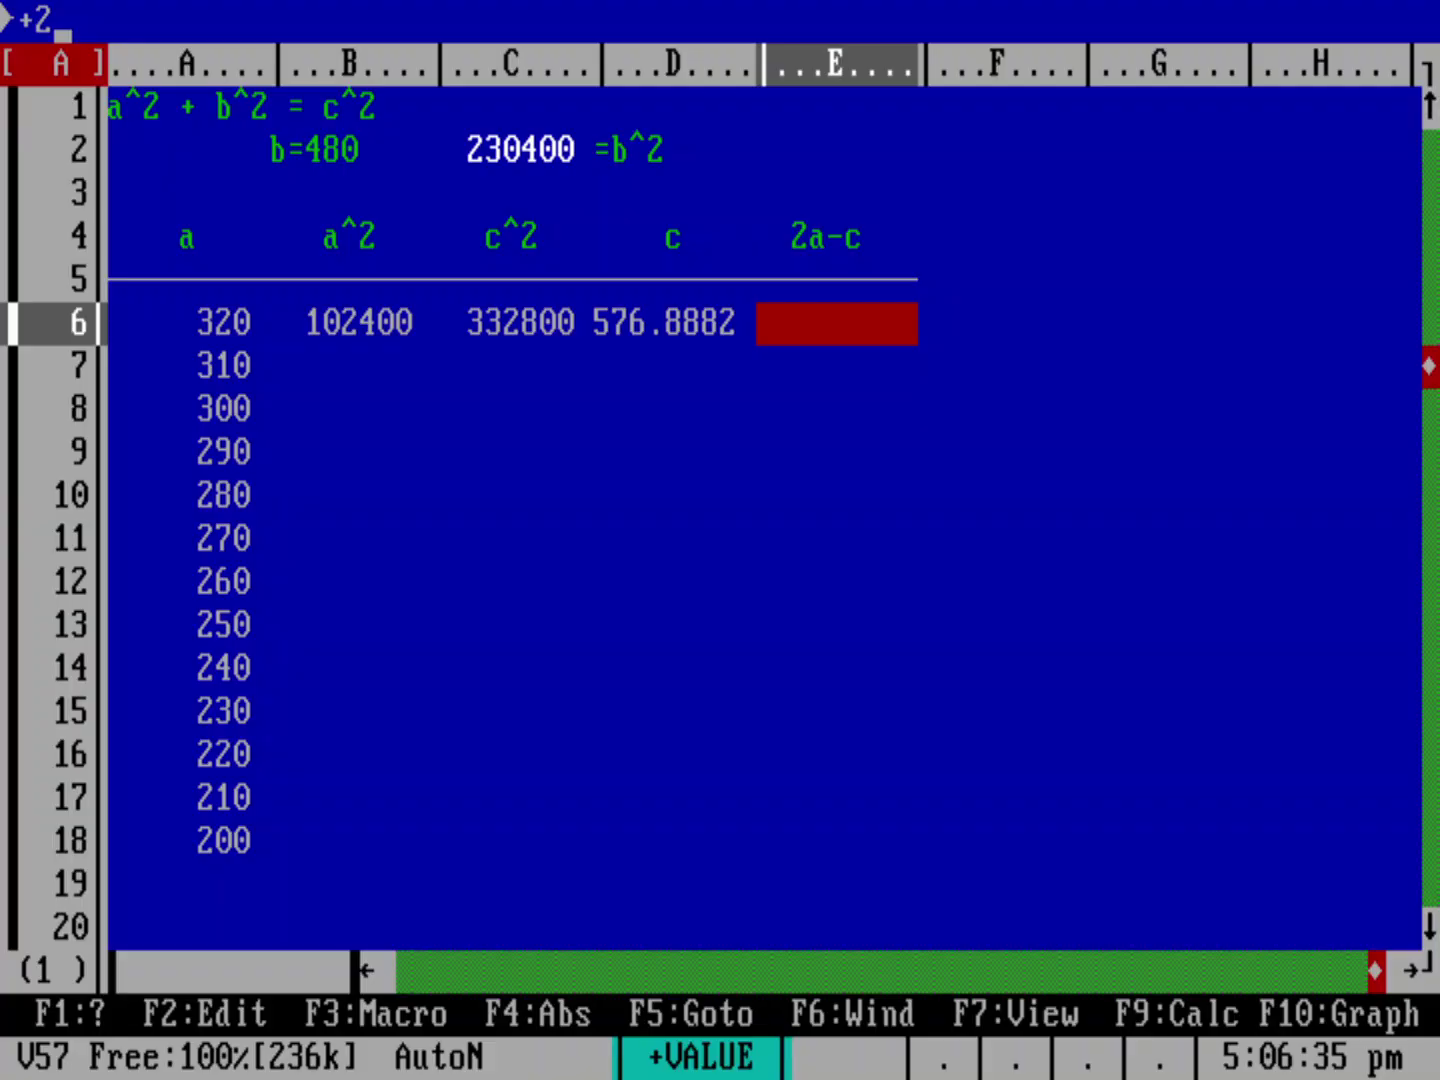
{"action": "type", "text": "*"}
{"action": "key", "text": "Left"}
{"action": "key", "text": "Left"}
{"action": "key", "text": "Left"}
{"action": "key", "text": "Left"}
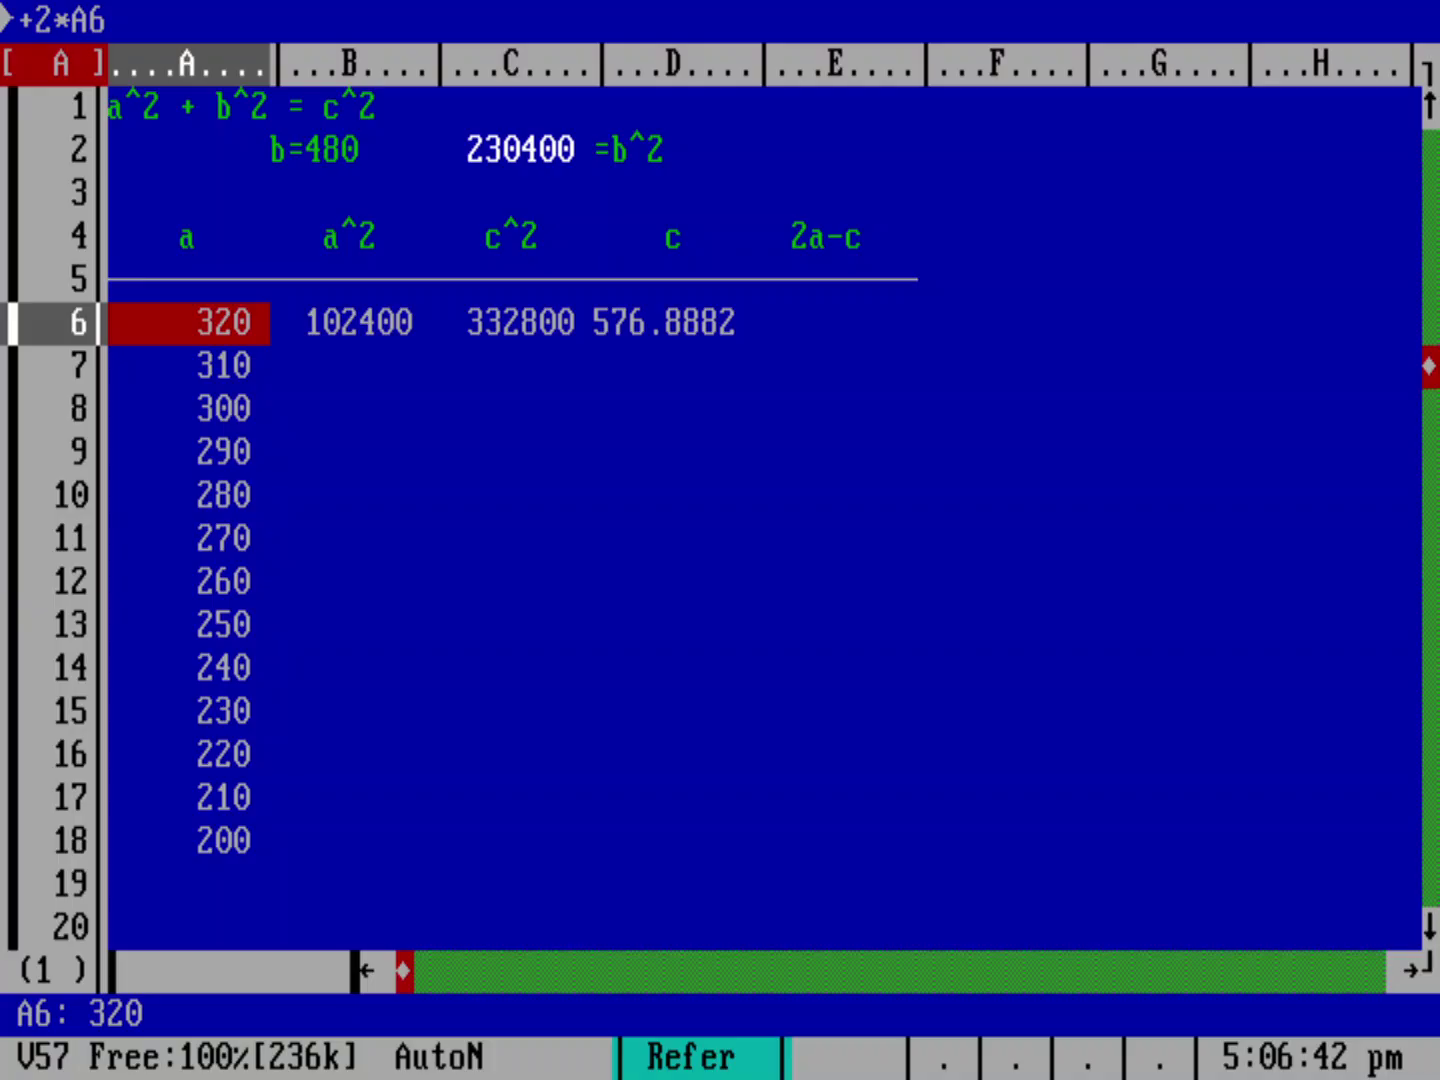
{"action": "type", "text": "-"}
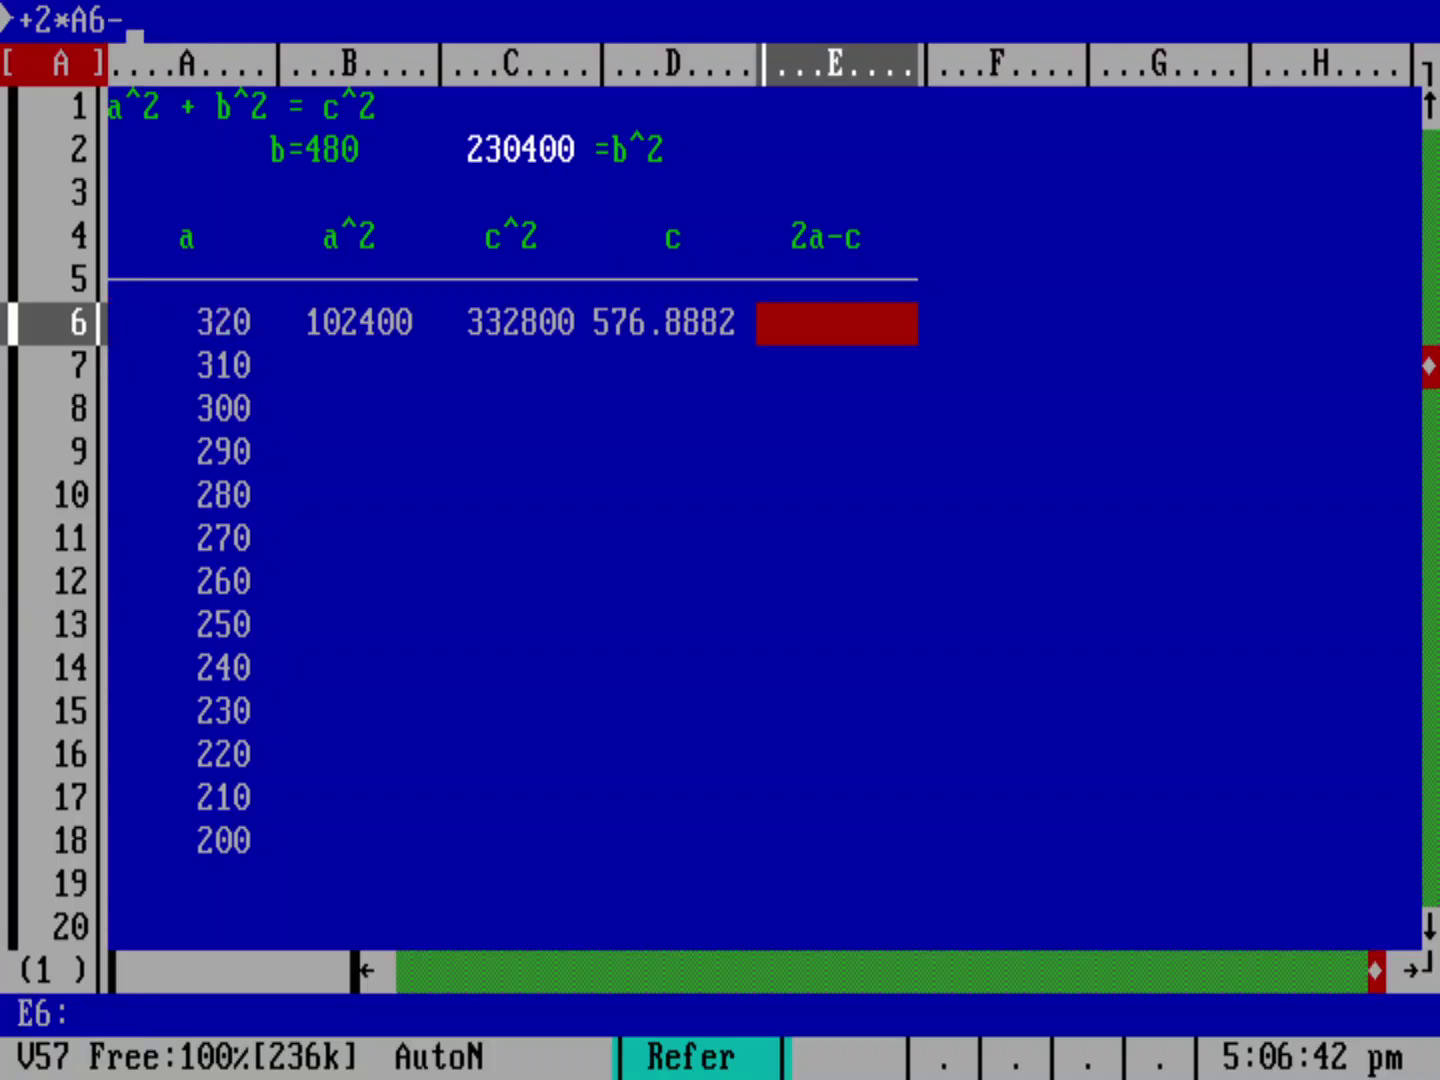
{"action": "key", "text": "Left"}
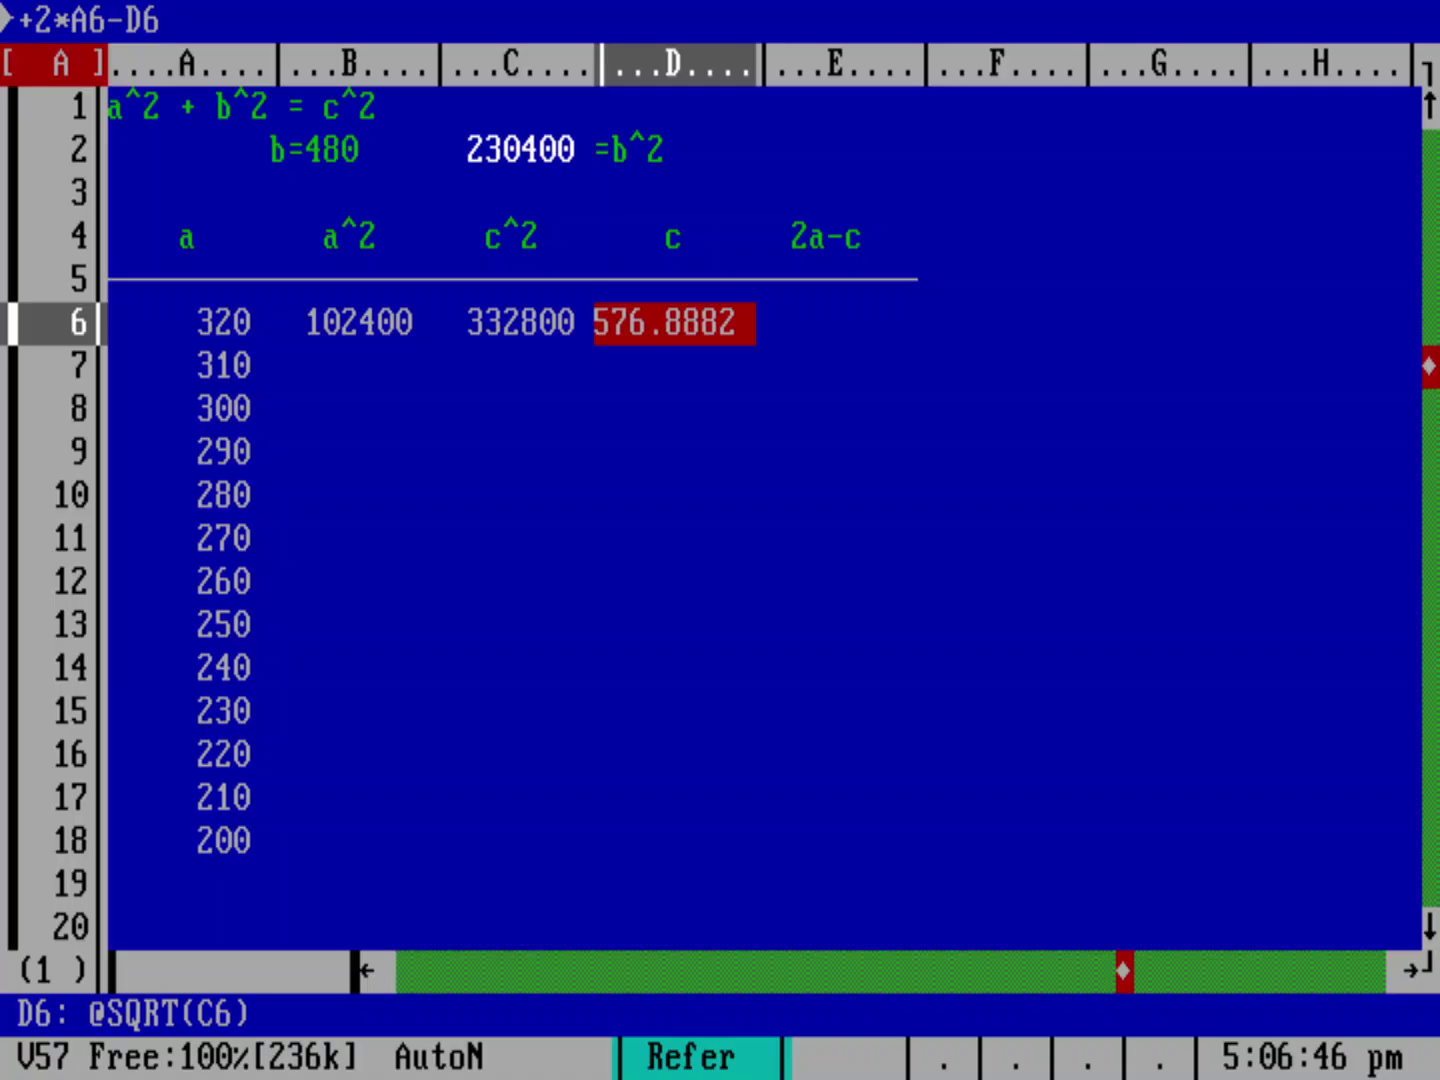
{"action": "key", "text": "Return"}
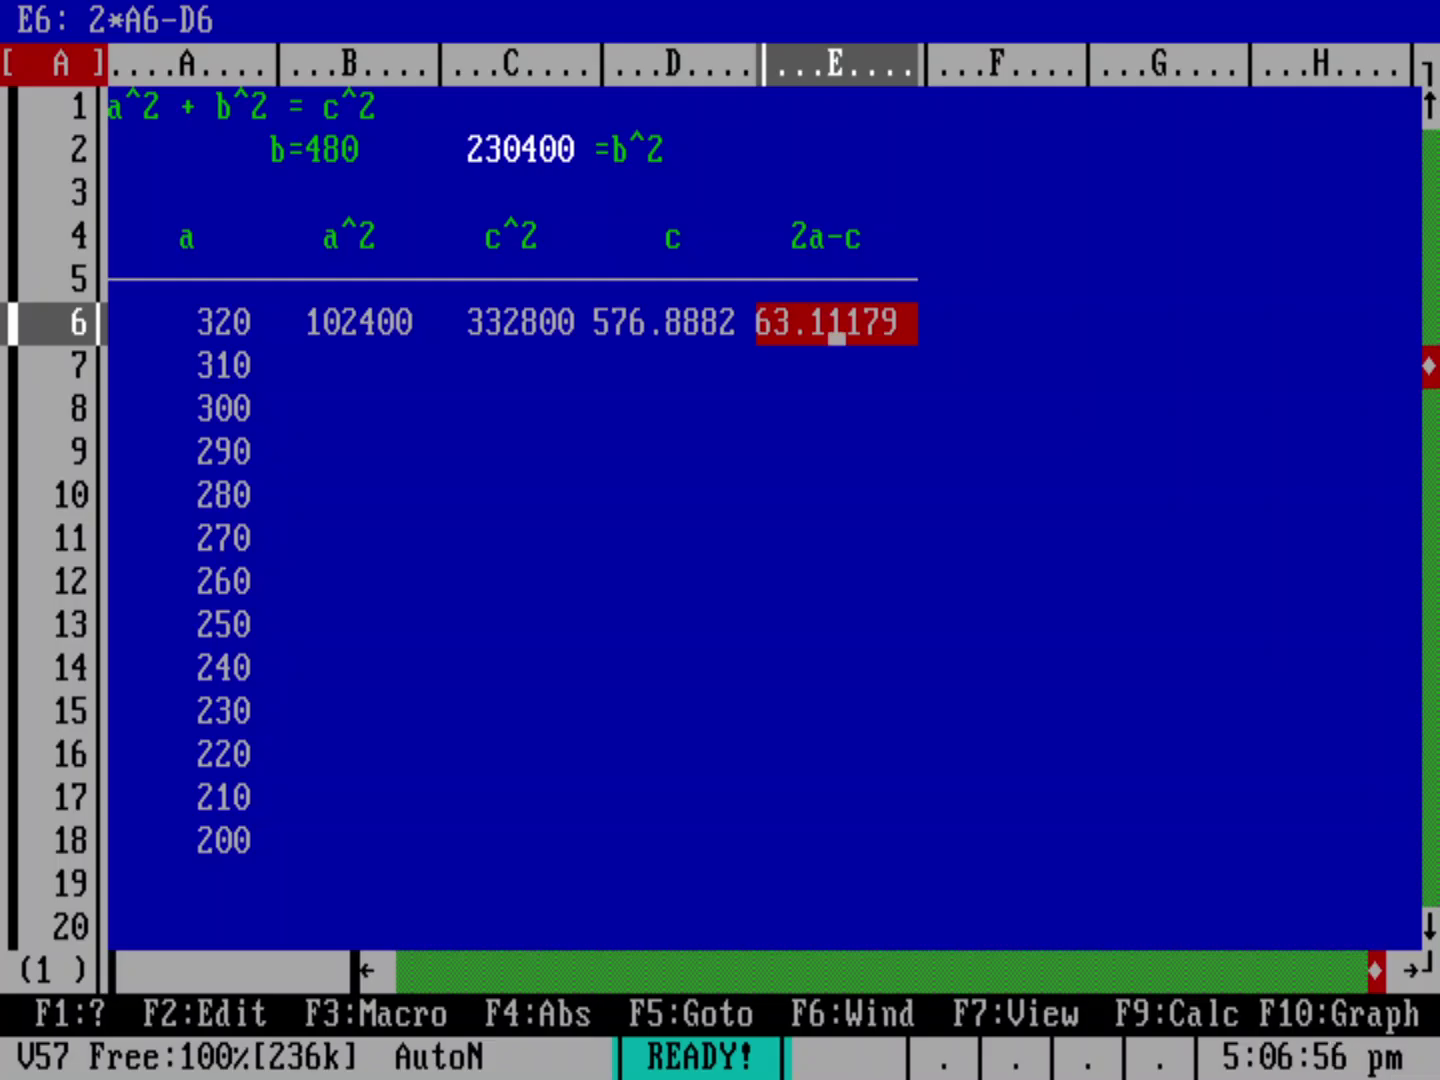
Step: Apply Range Format Fixed with 2 decimals to D6..E6, showing 576.89 and 63.11
{"action": "key", "text": "slash"}
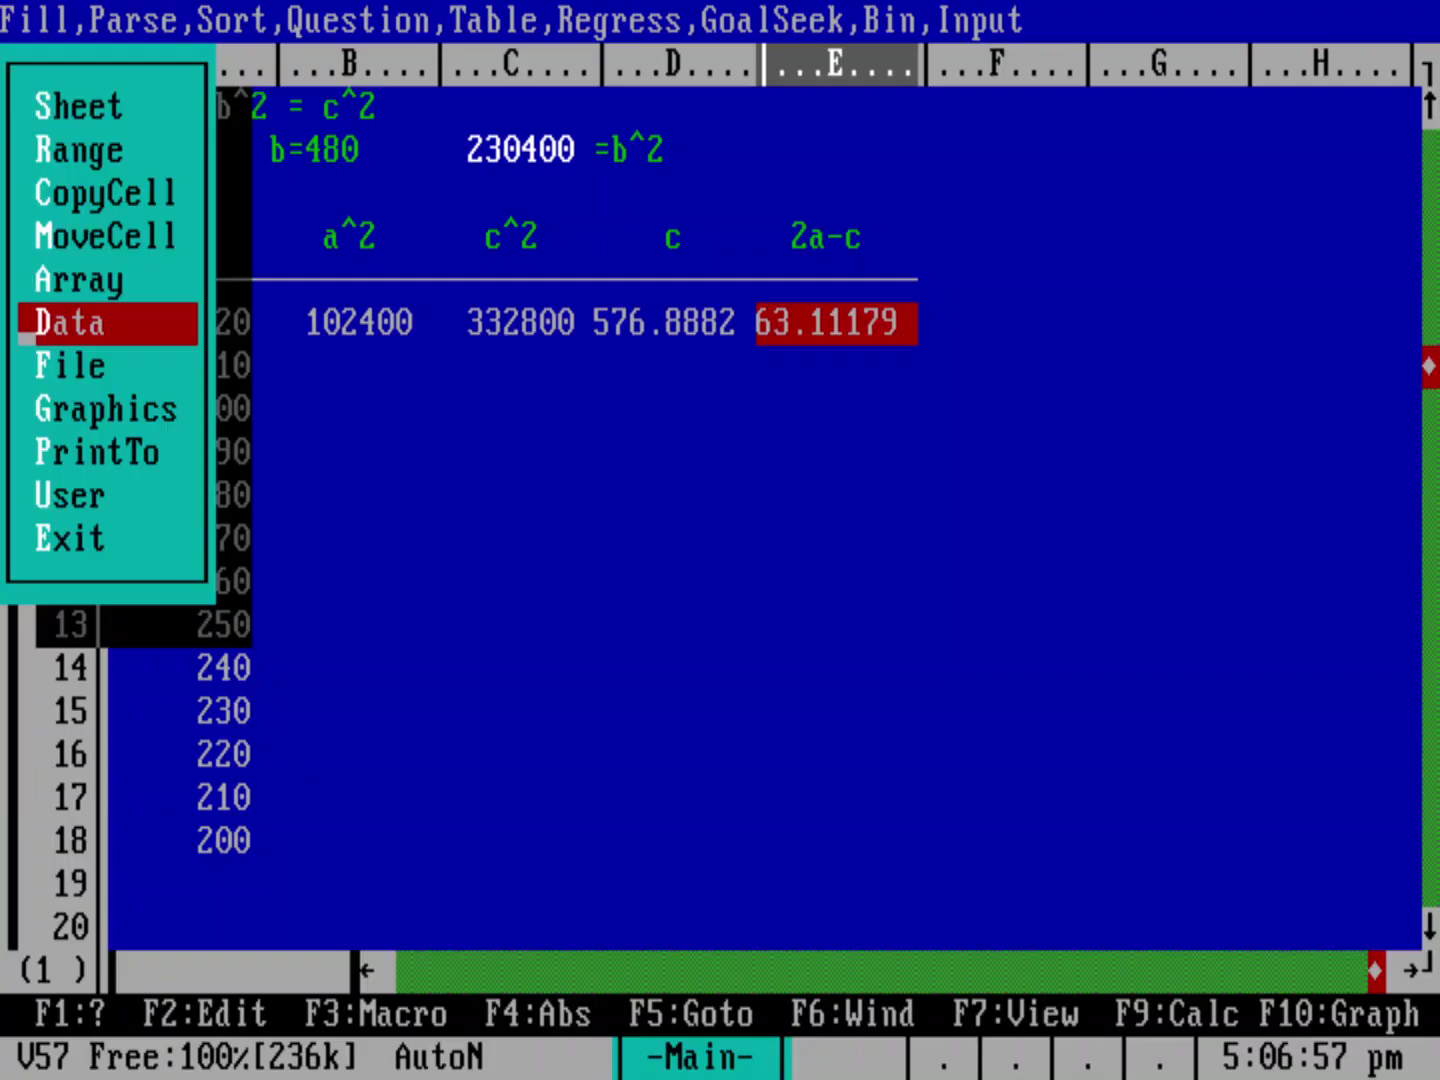
{"action": "key", "text": "Up"}
{"action": "key", "text": "Up"}
{"action": "key", "text": "Up"}
{"action": "key", "text": "Up"}
{"action": "key", "text": "Return"}
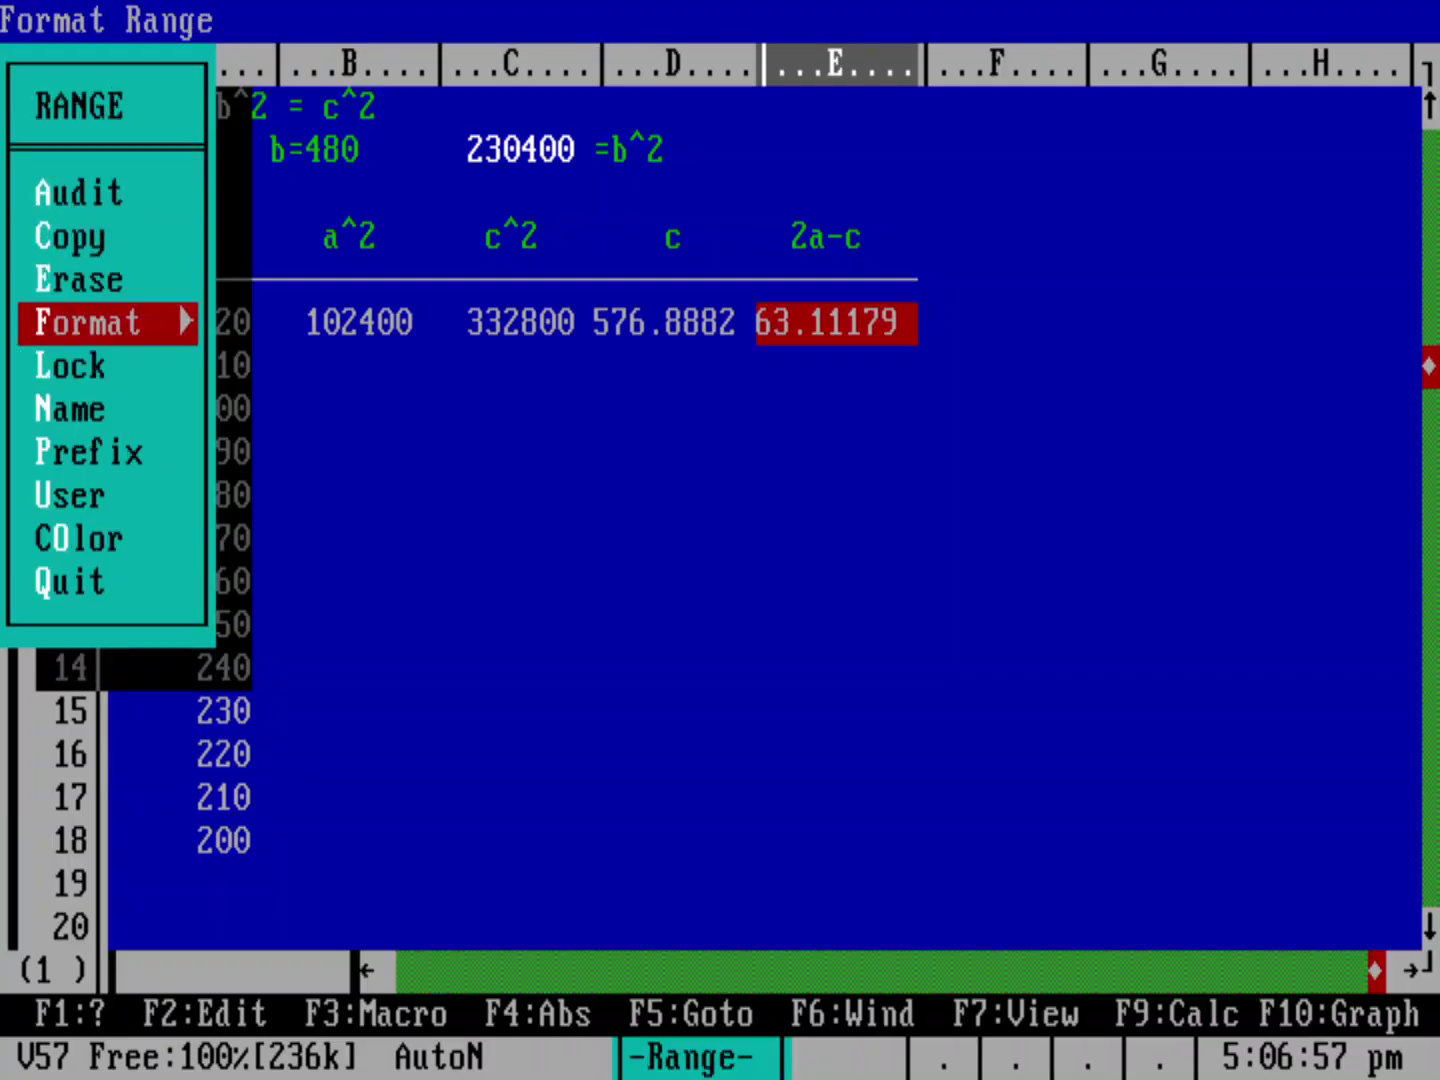
{"action": "key", "text": "Return"}
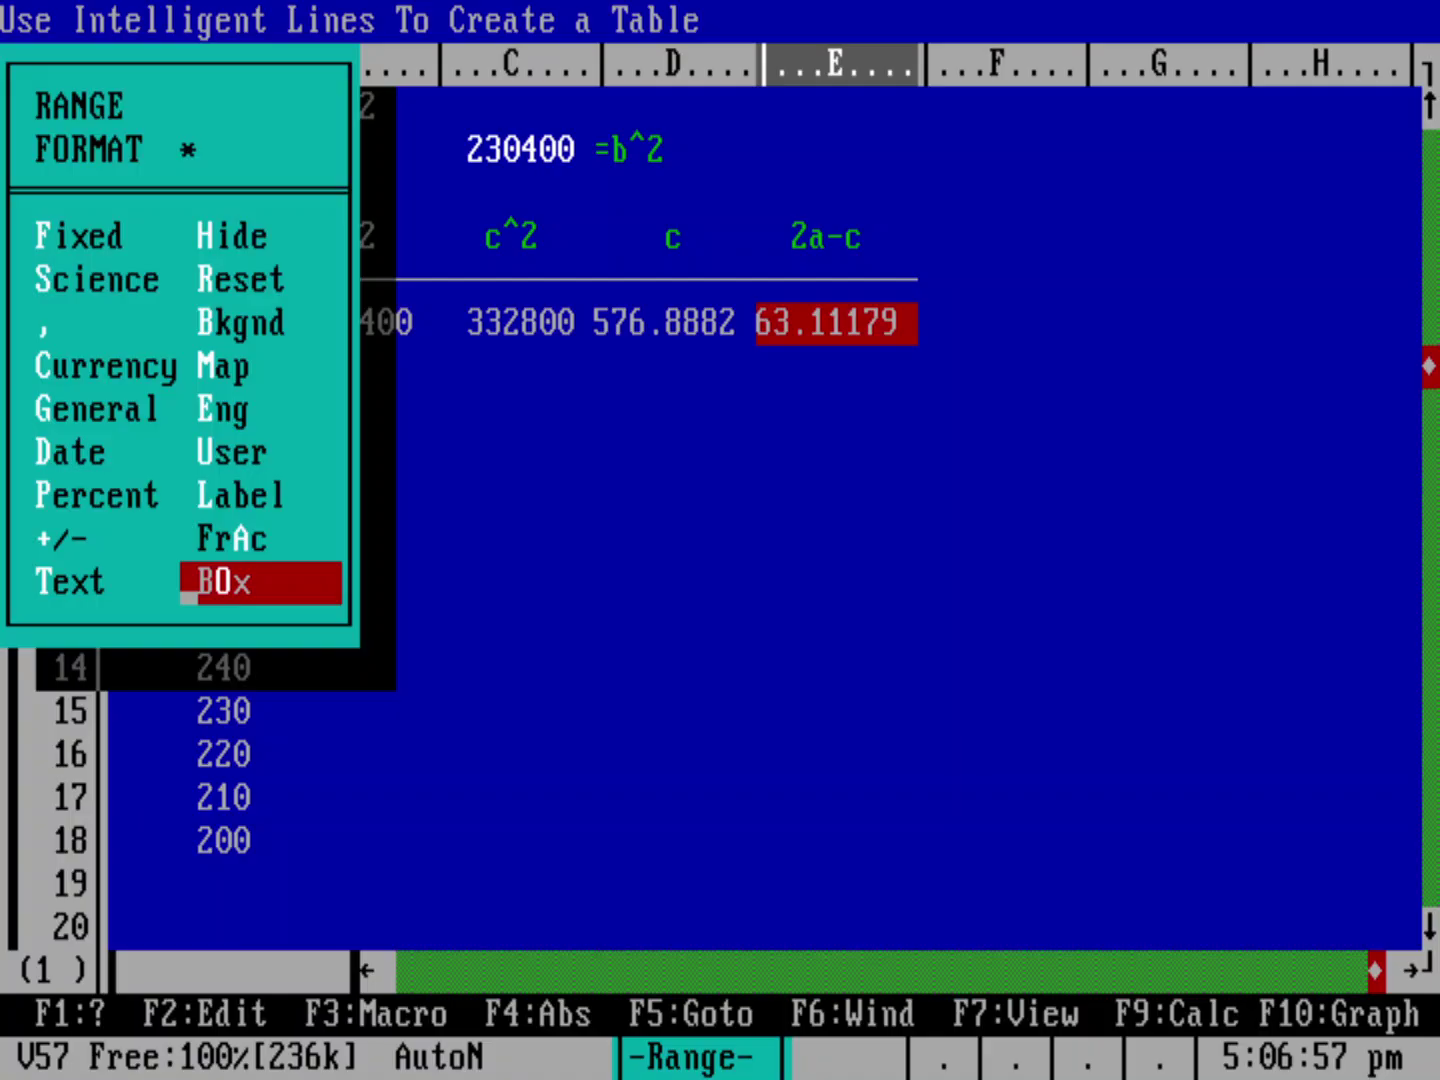
{"action": "key", "text": "Up"}
{"action": "key", "text": "Up"}
{"action": "key", "text": "Up"}
{"action": "key", "text": "Up"}
{"action": "key", "text": "Up"}
{"action": "key", "text": "Up"}
{"action": "key", "text": "Up"}
{"action": "key", "text": "Up"}
{"action": "key", "text": "Left"}
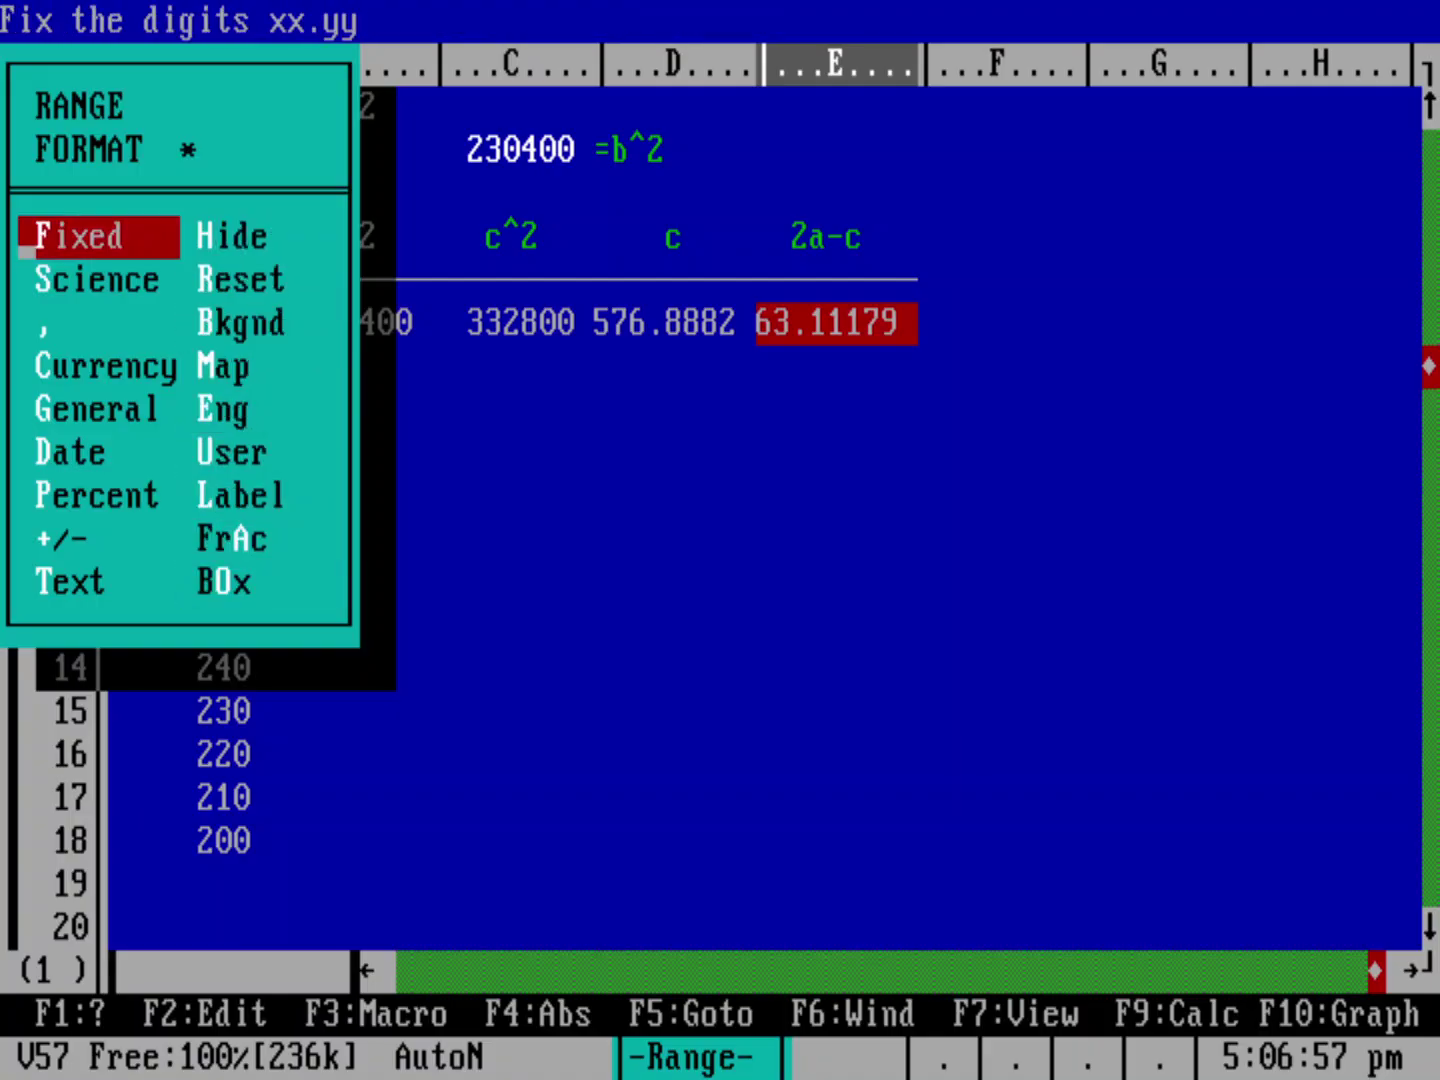
{"action": "key", "text": "Return"}
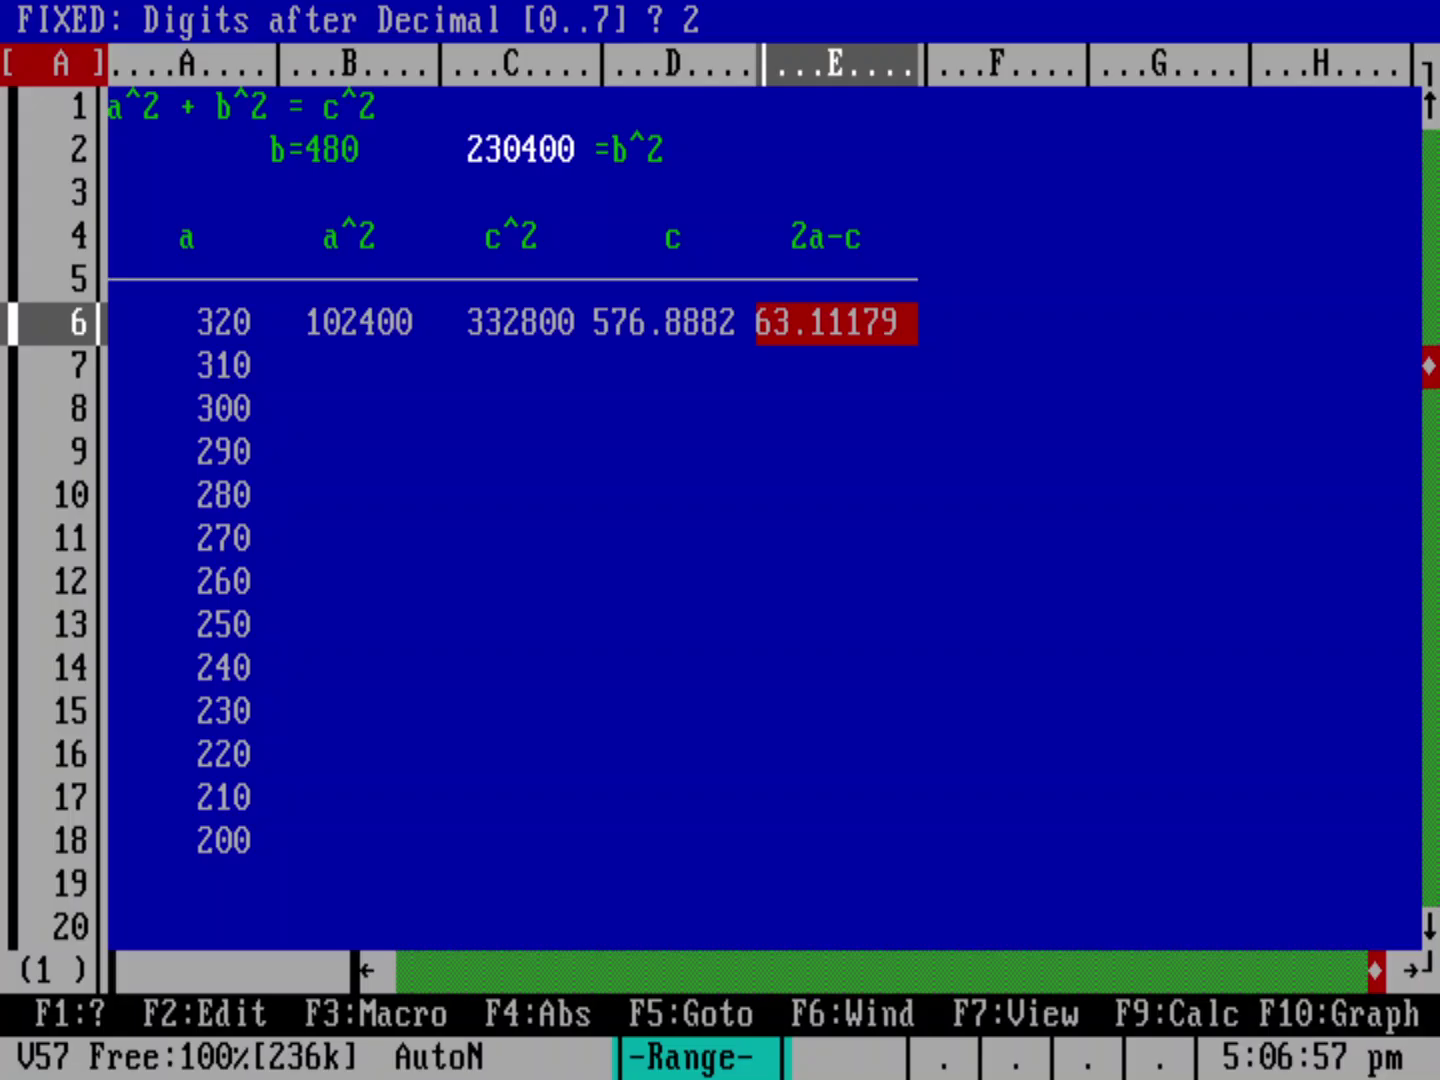
{"action": "key", "text": "Return"}
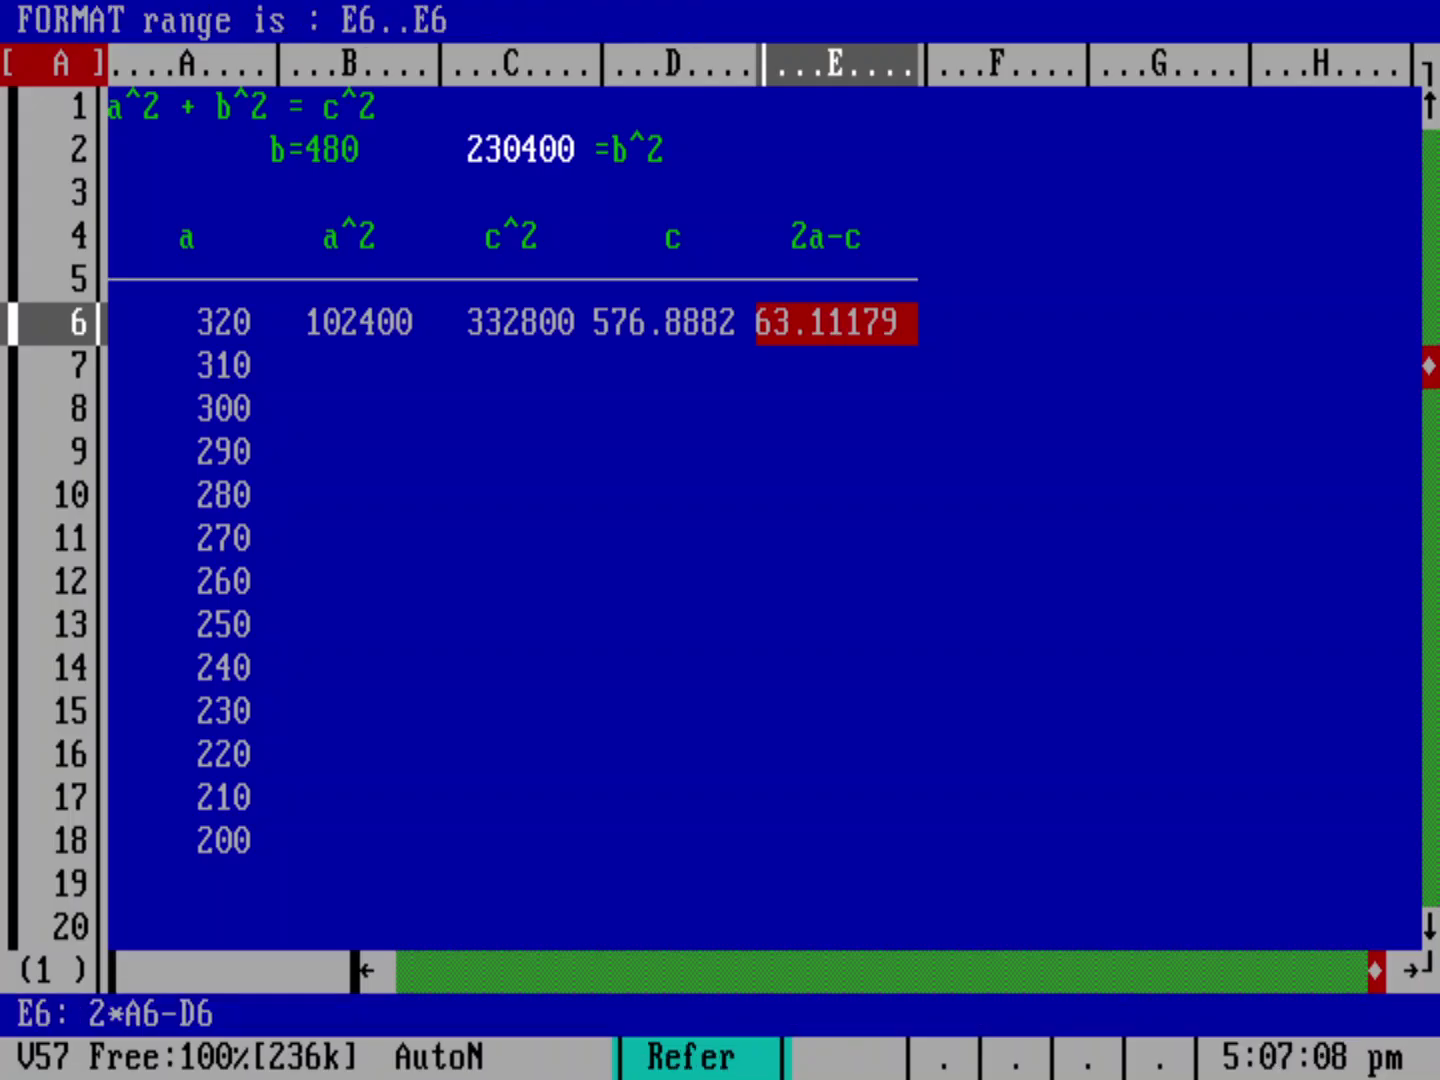
{"action": "key", "text": "Left"}
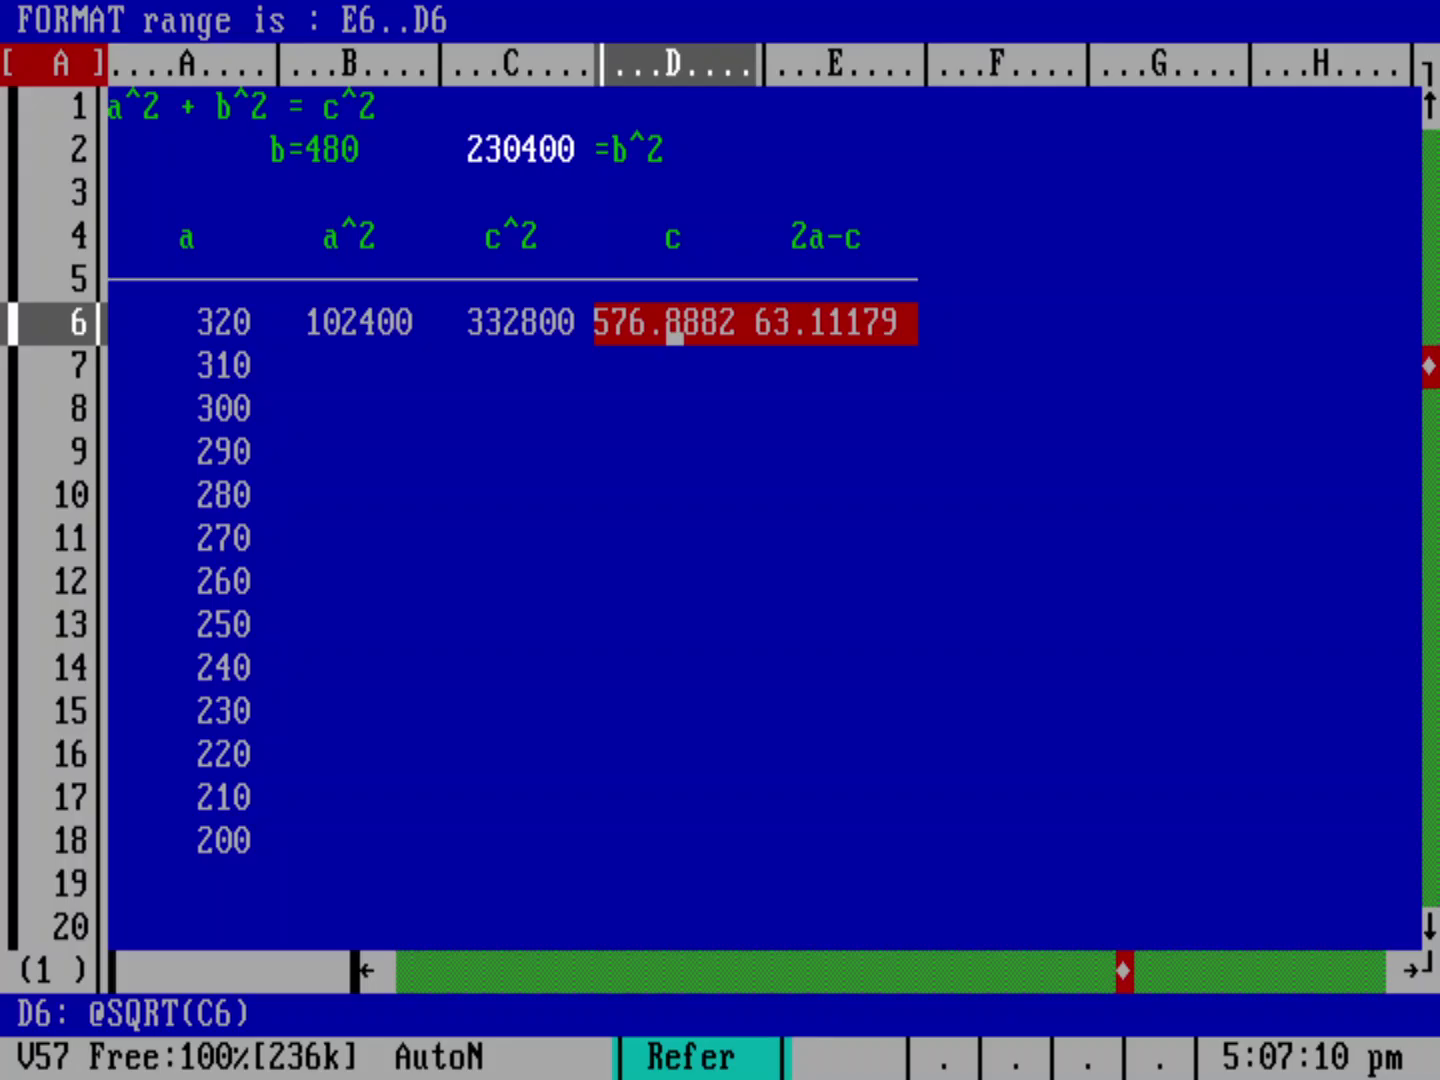
{"action": "key", "text": "Return"}
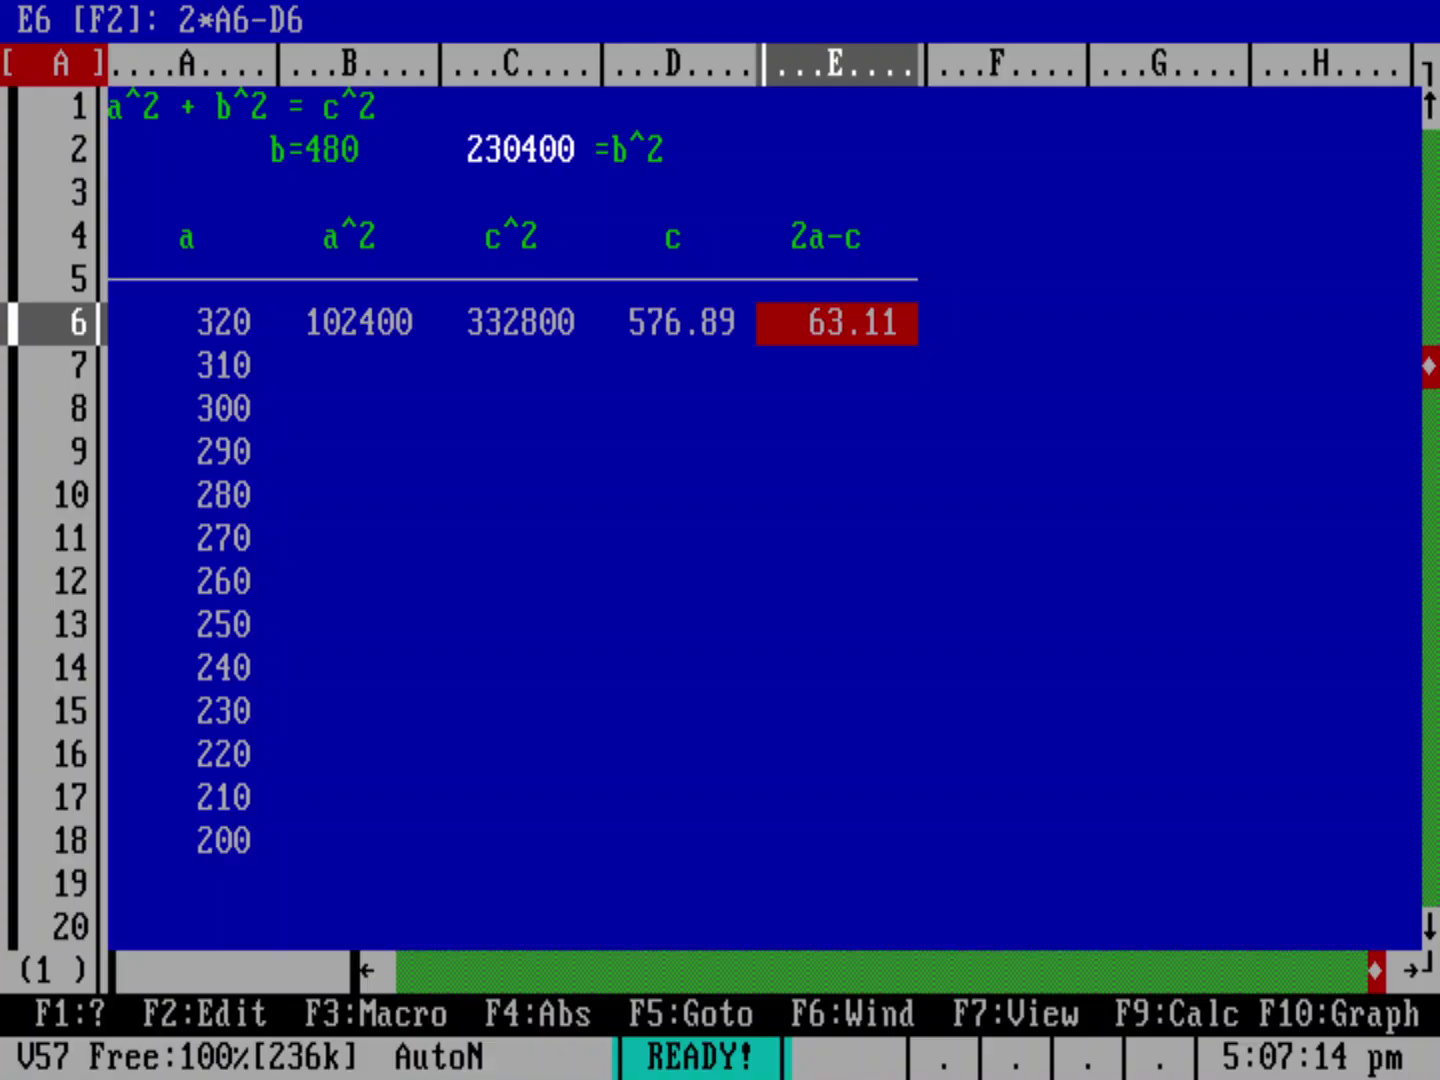
{"action": "key", "text": "Left"}
{"action": "key", "text": "Left"}
{"action": "key", "text": "Left"}
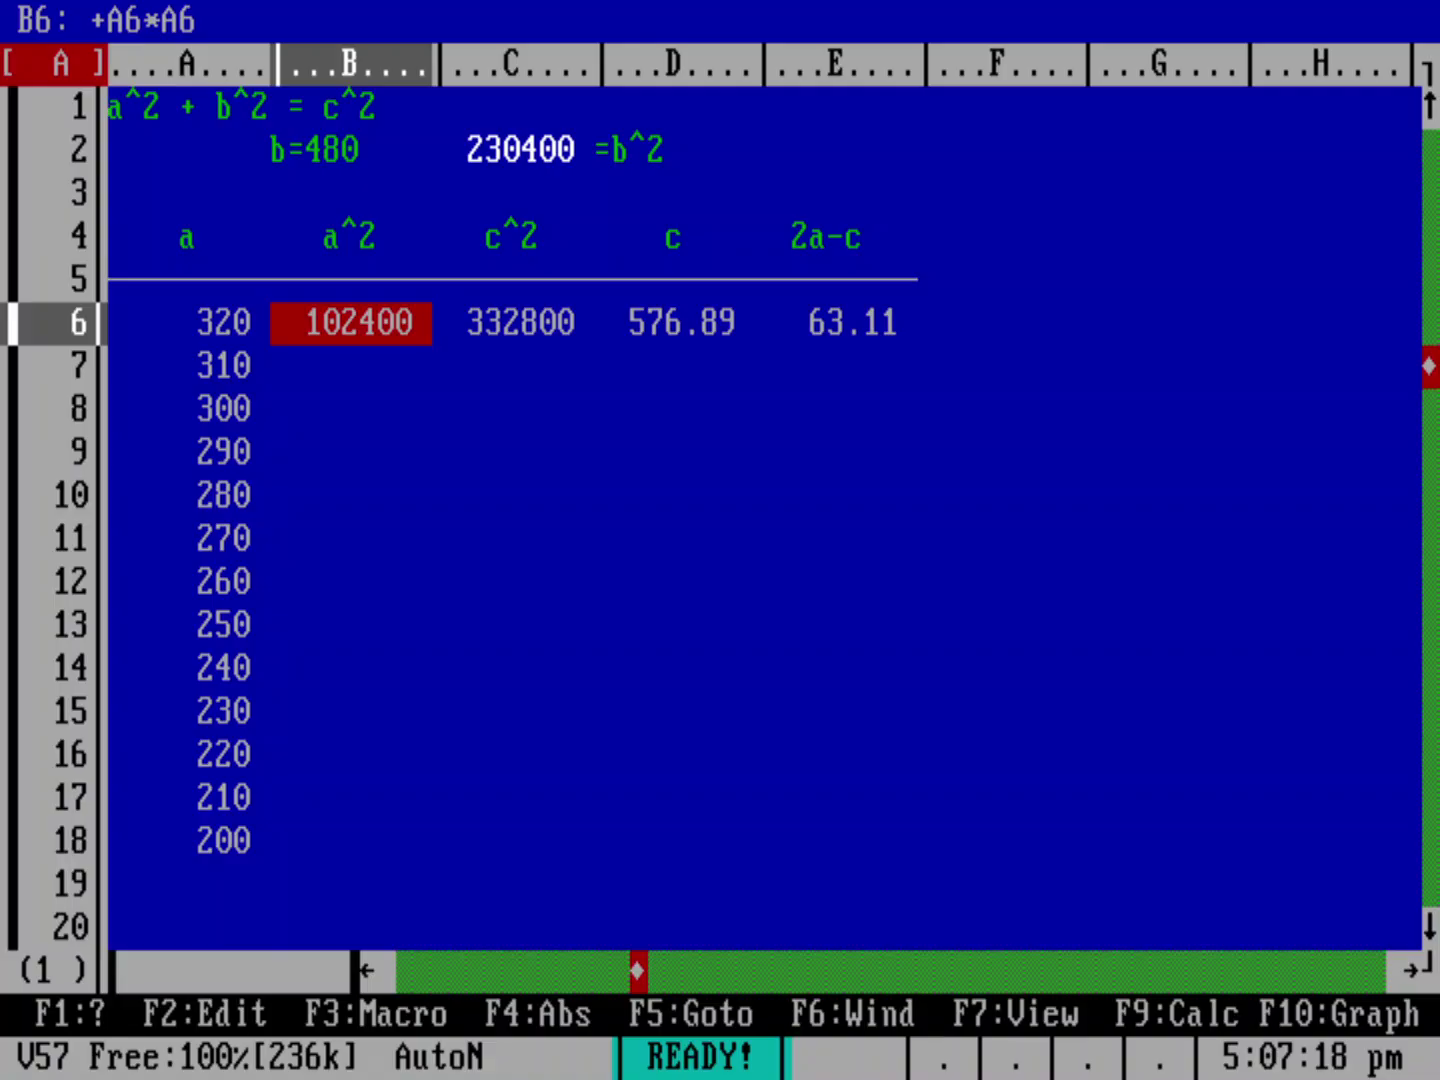
Step: Start CopyCell from B6 with B6..E6 as the source range
{"action": "key", "text": "Left"}
{"action": "key", "text": "Down"}
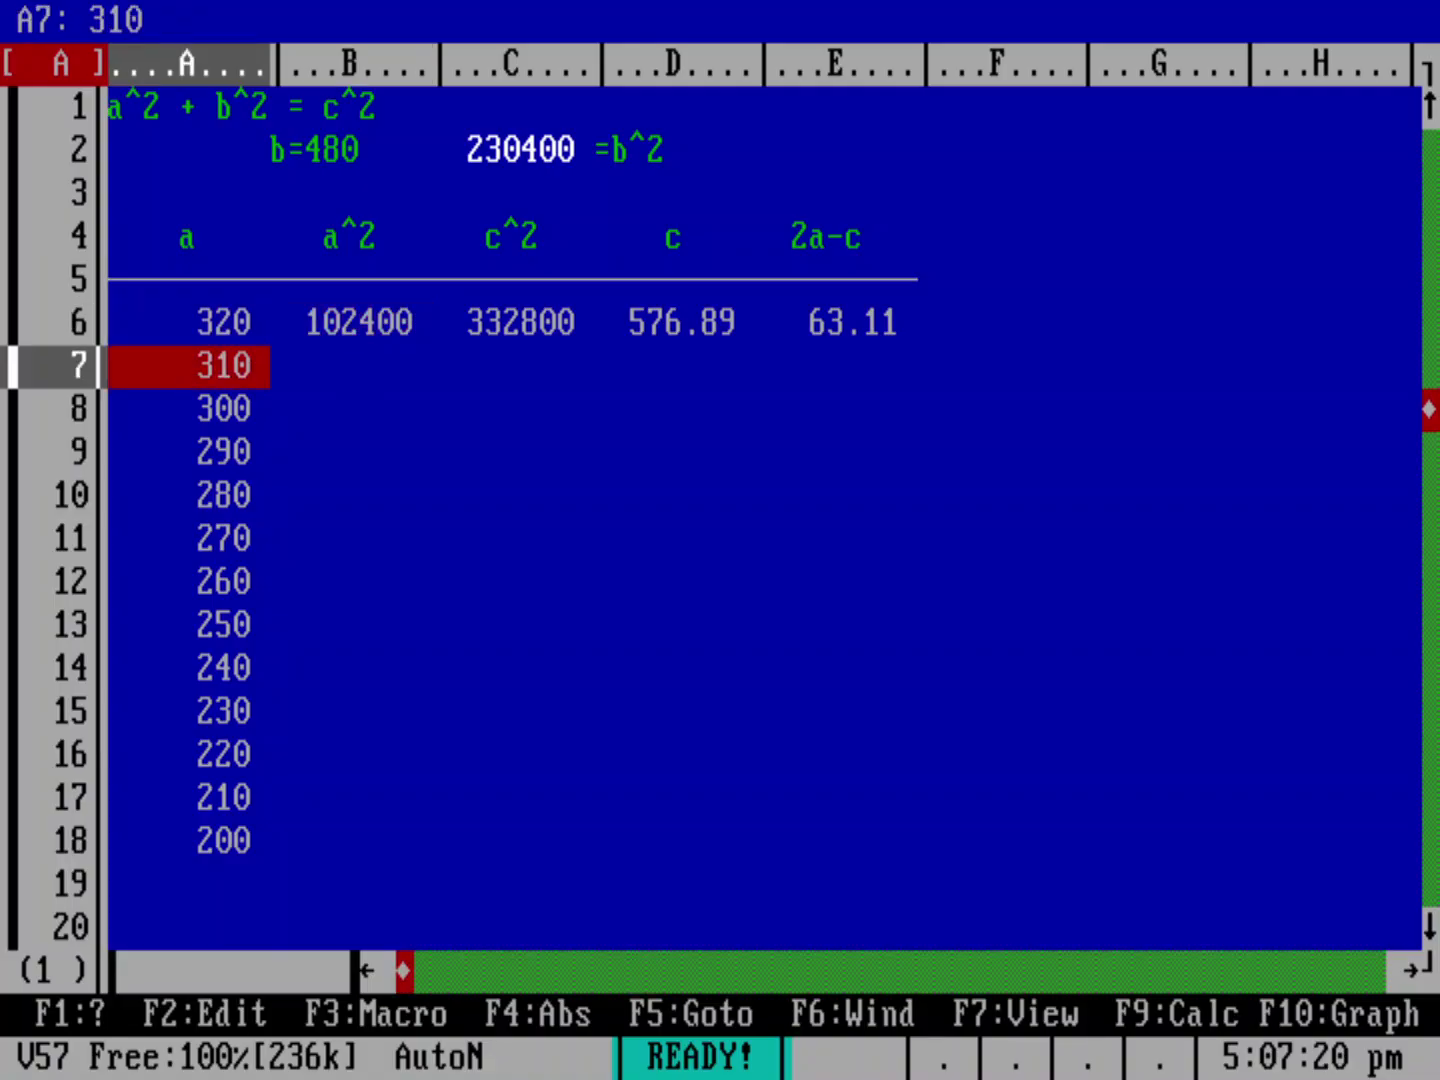
{"action": "key", "text": "Down"}
{"action": "key", "text": "Down"}
{"action": "key", "text": "Down"}
{"action": "key", "text": "Down"}
{"action": "key", "text": "Down"}
{"action": "key", "text": "Up"}
{"action": "key", "text": "Up"}
{"action": "key", "text": "Up"}
{"action": "key", "text": "Up"}
{"action": "key", "text": "Up"}
{"action": "key", "text": "Up"}
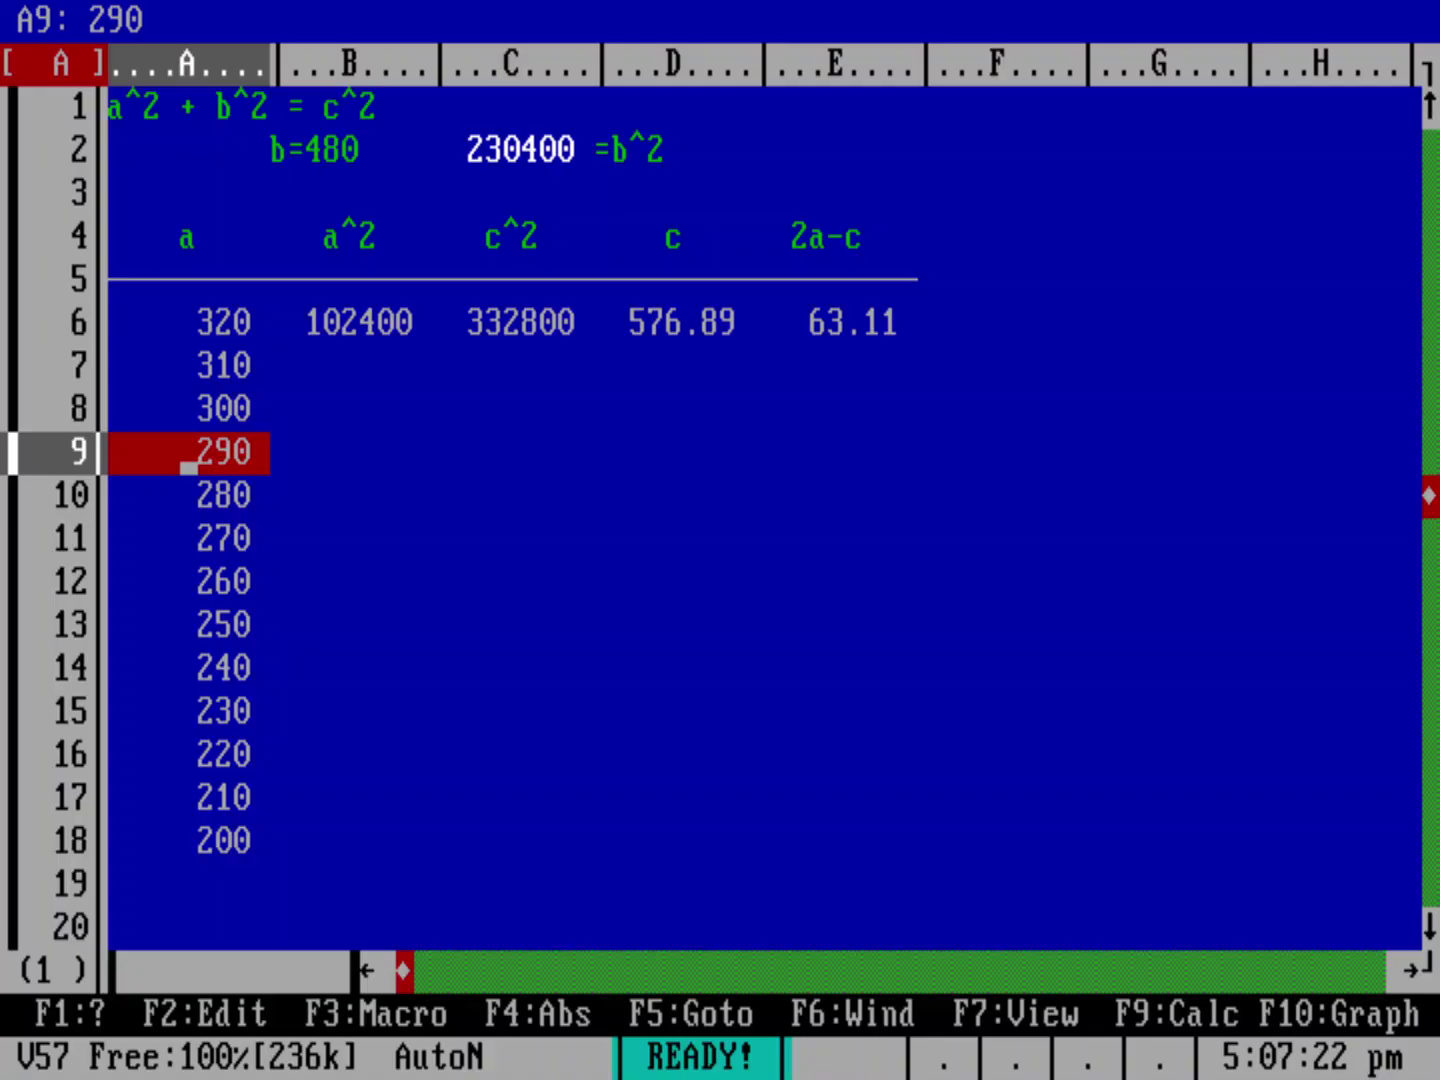
{"action": "key", "text": "Right"}
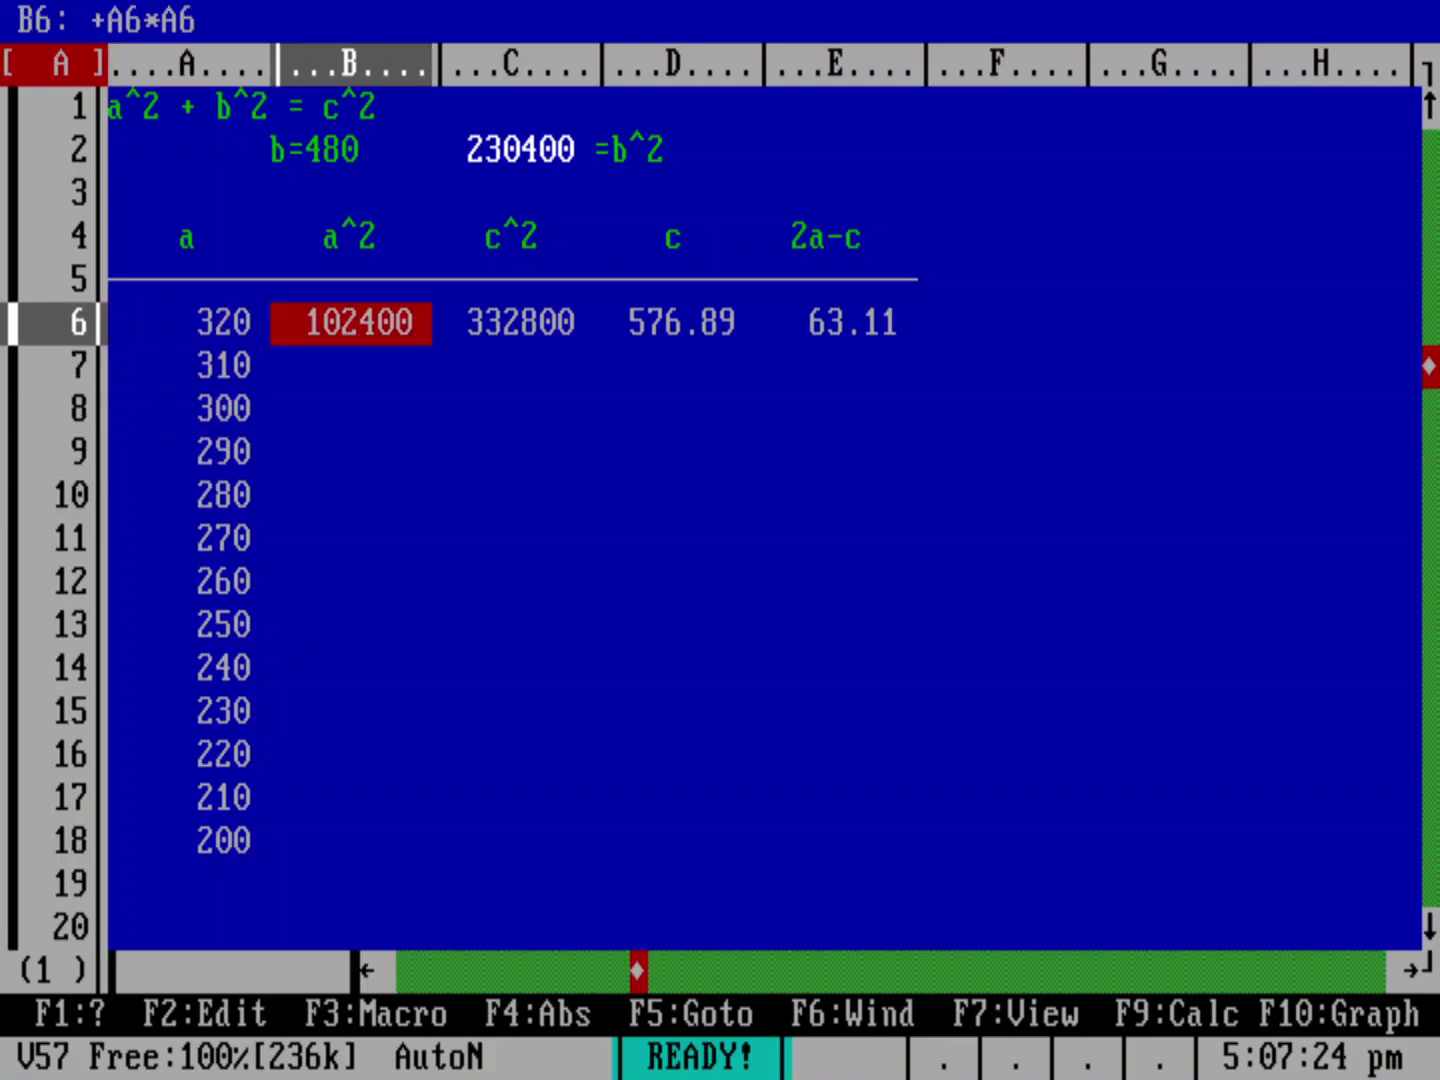
{"action": "key", "text": "slash"}
{"action": "key", "text": "Down"}
{"action": "key", "text": "Return"}
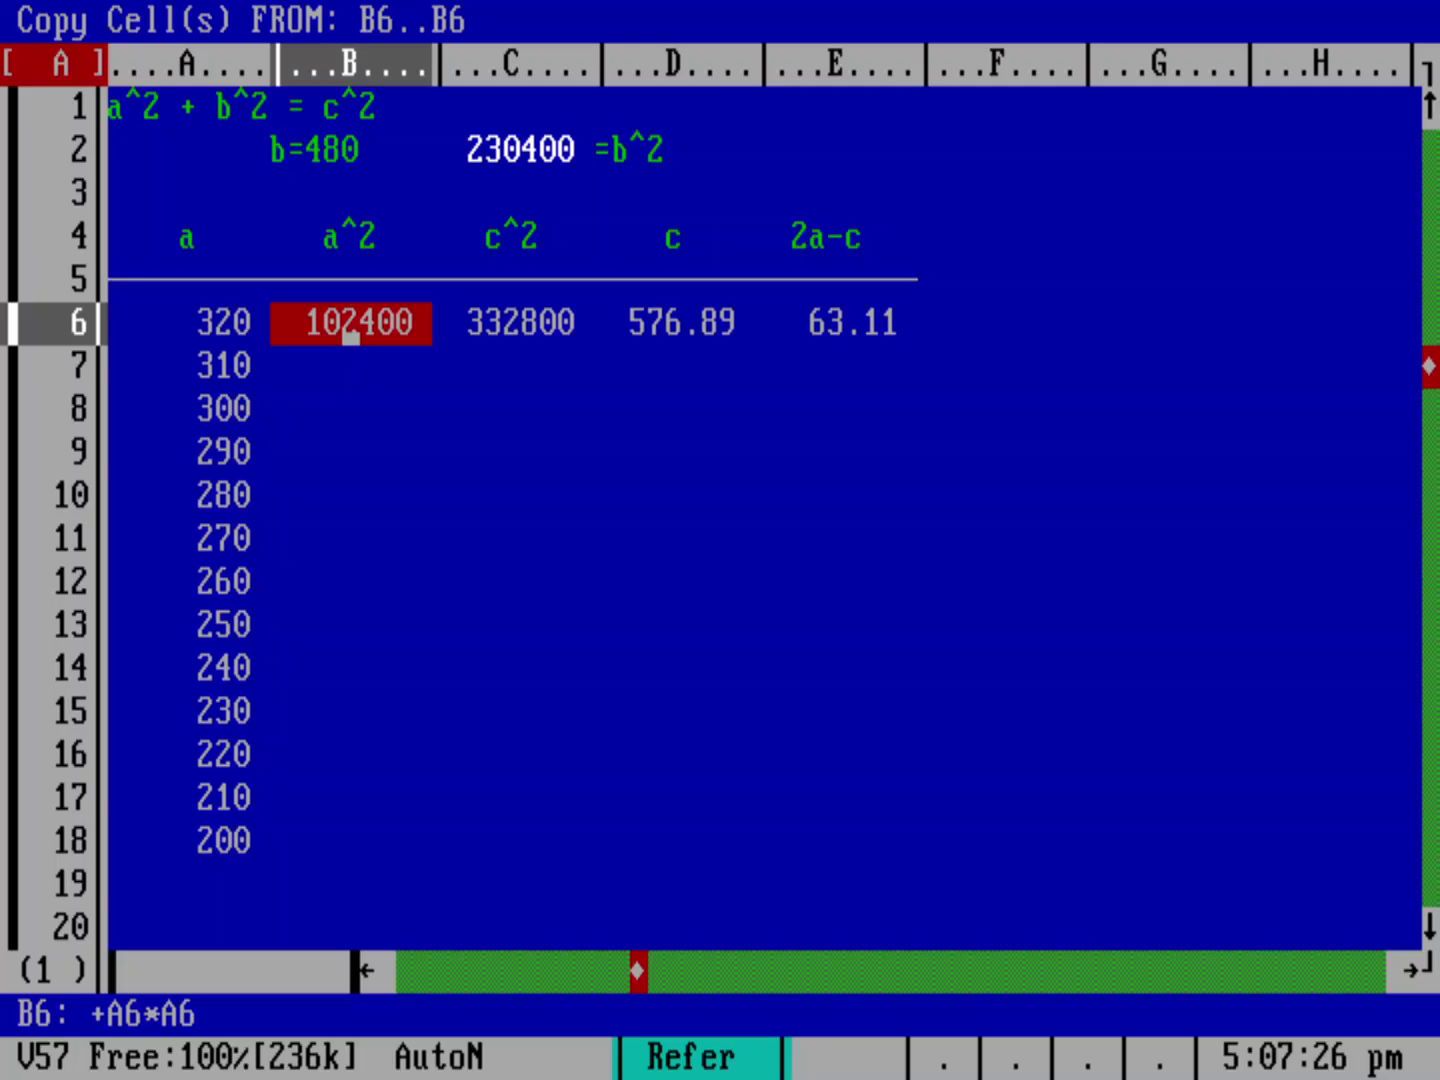
{"action": "key", "text": "Right"}
{"action": "key", "text": "Right"}
{"action": "key", "text": "Right"}
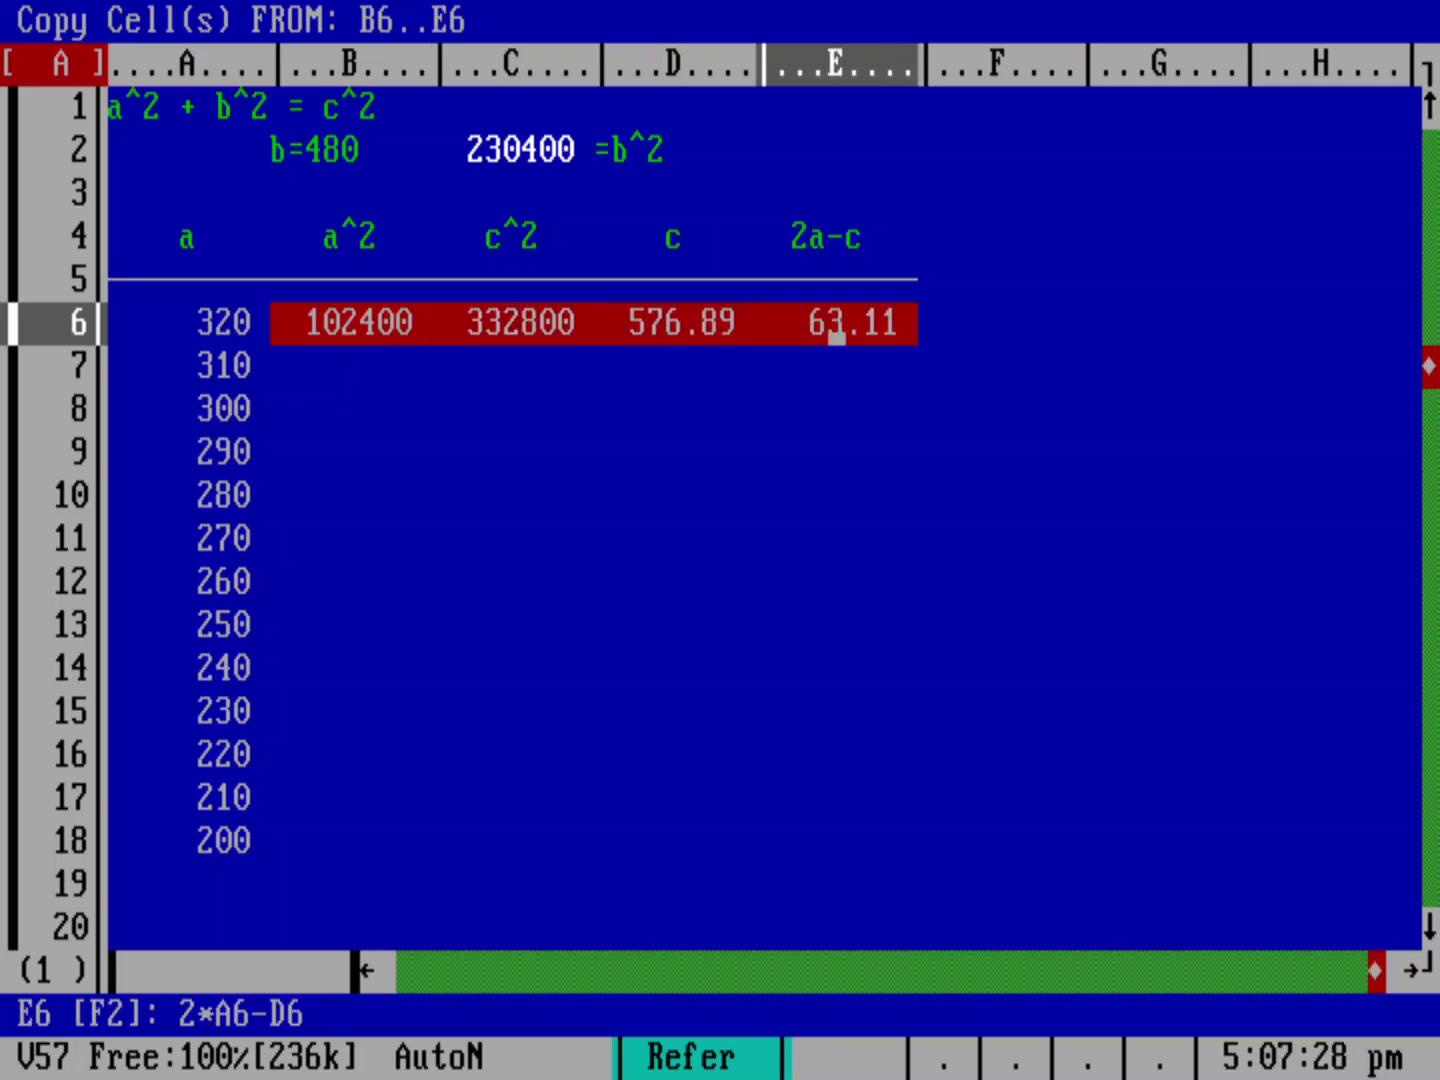
{"action": "key", "text": "Return"}
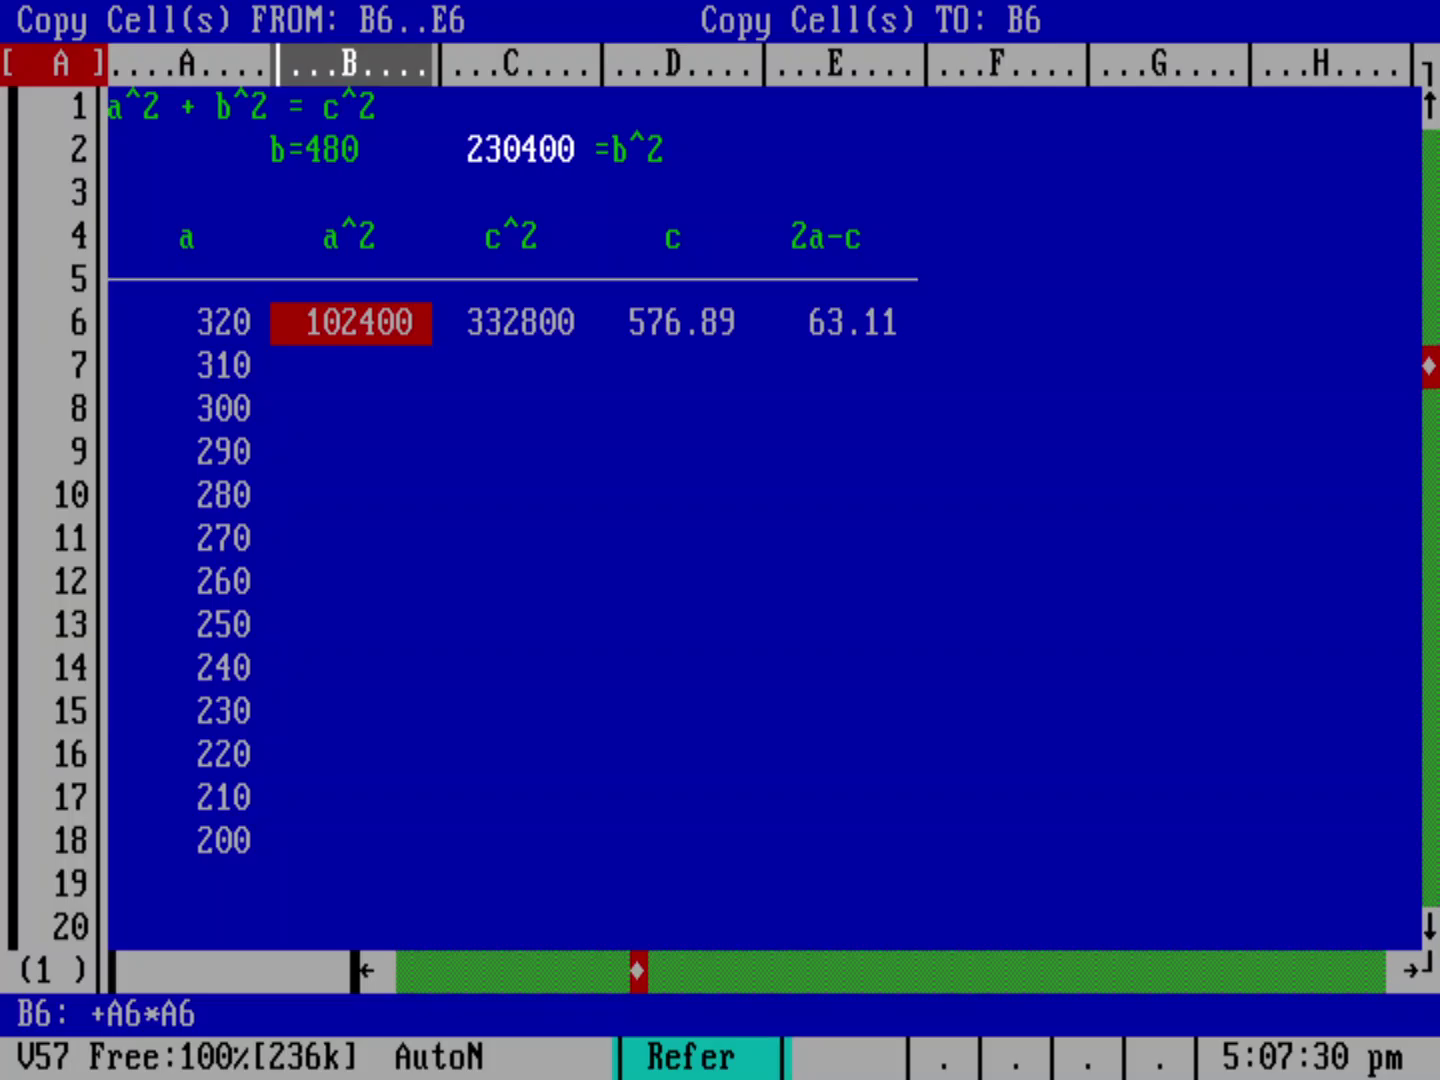
Step: Copy the row 6 formulas into B7..E18, then return to column A
{"action": "key", "text": "Down"}
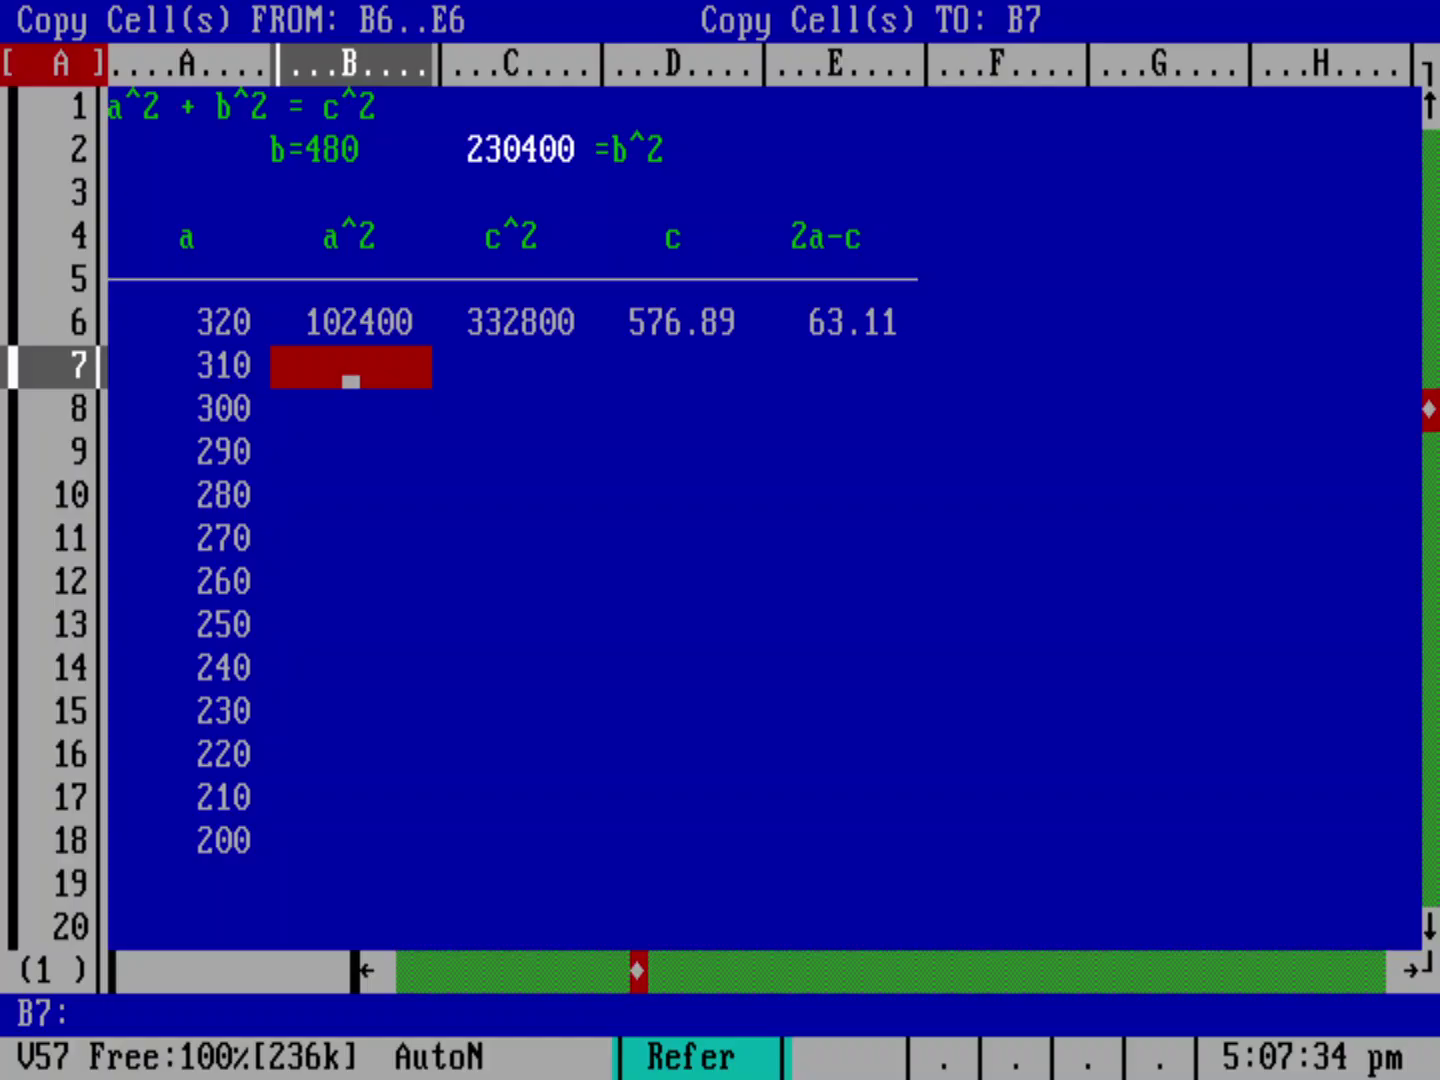
{"action": "key", "text": "period"}
{"action": "key", "text": "Right"}
{"action": "key", "text": "Right"}
{"action": "key", "text": "Right"}
{"action": "key", "text": "Down"}
{"action": "key", "text": "Down"}
{"action": "key", "text": "Down"}
{"action": "key", "text": "Down"}
{"action": "key", "text": "Down"}
{"action": "key", "text": "Down"}
{"action": "key", "text": "Down"}
{"action": "key", "text": "Down"}
{"action": "key", "text": "Down"}
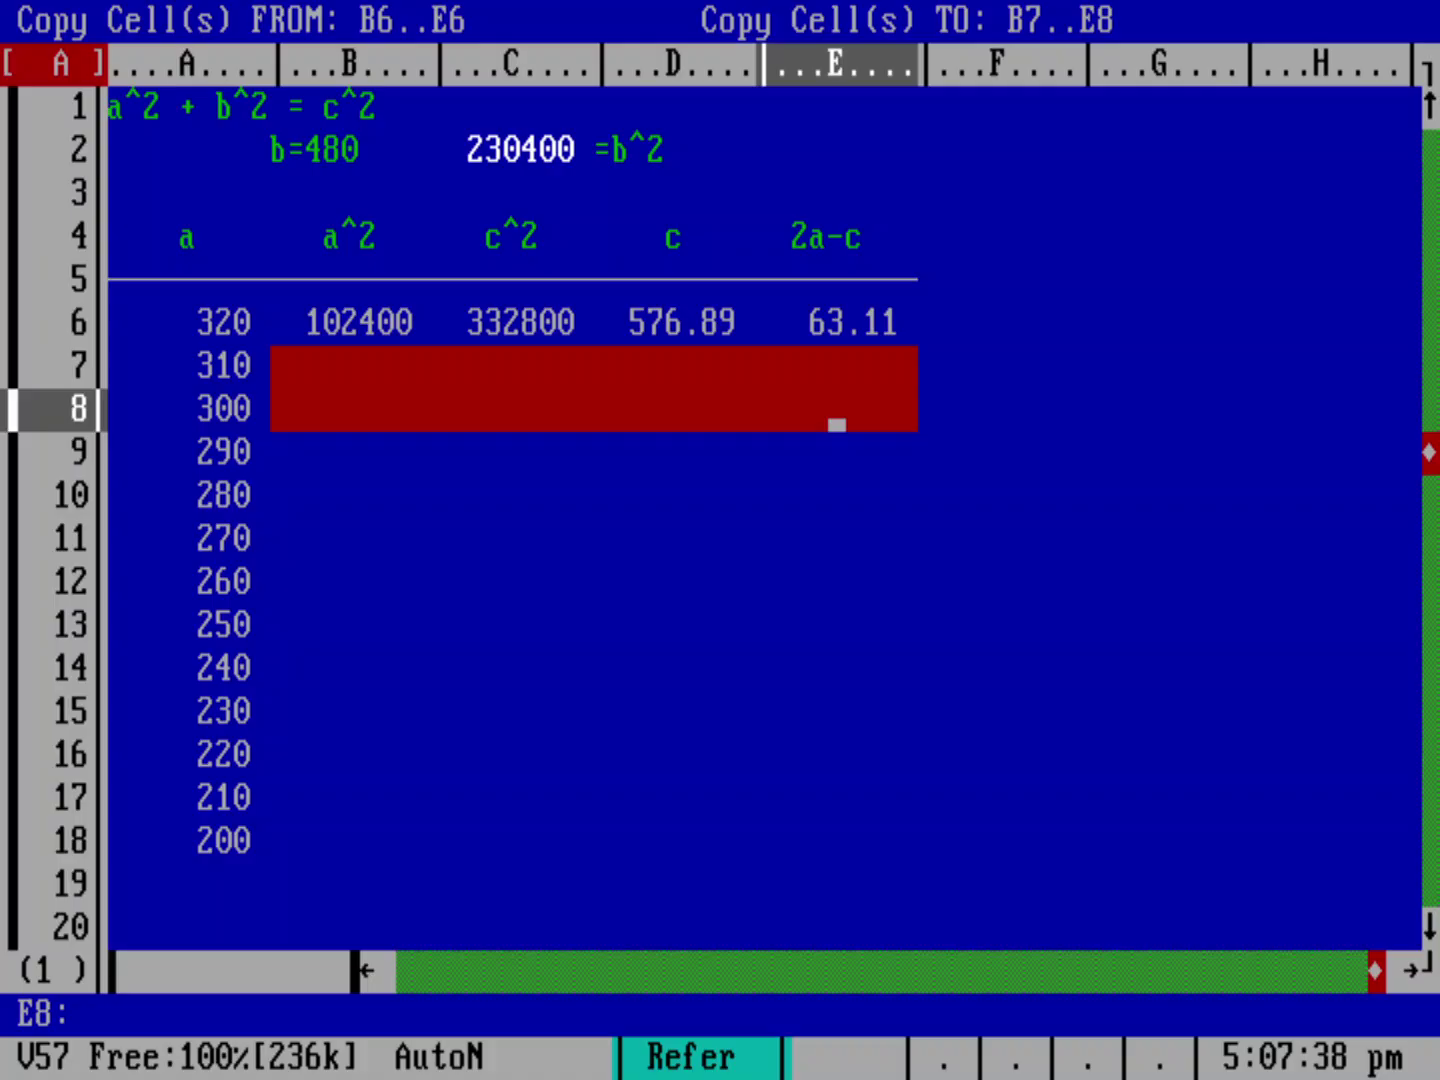
{"action": "key", "text": "Down"}
{"action": "key", "text": "Down"}
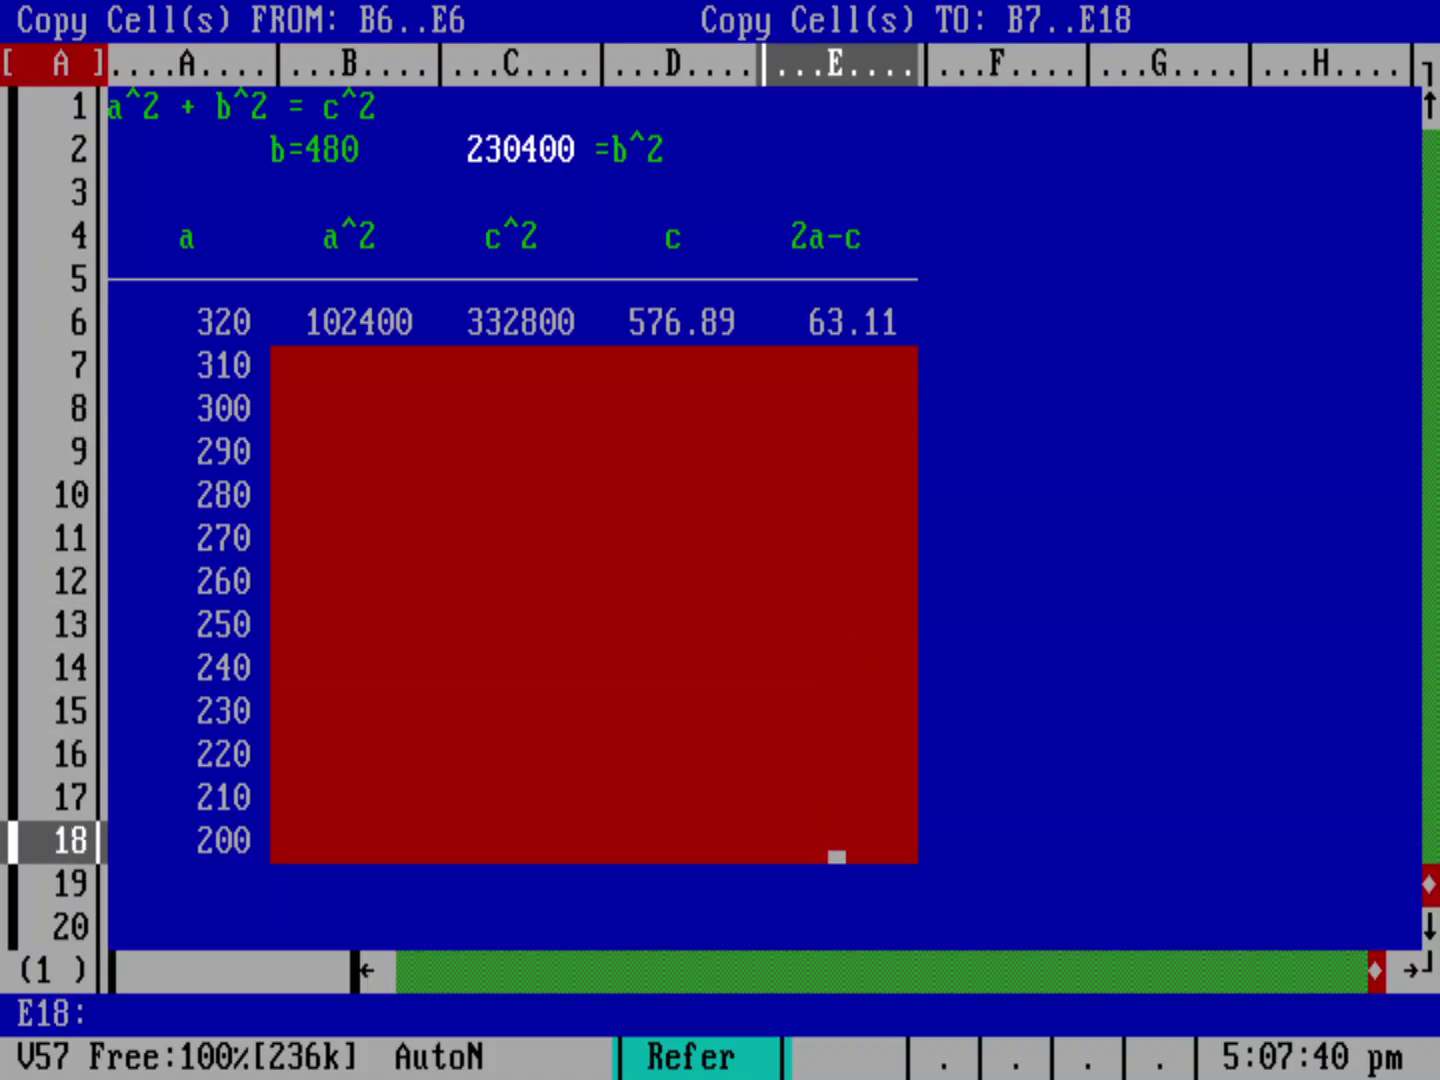
{"action": "key", "text": "Return"}
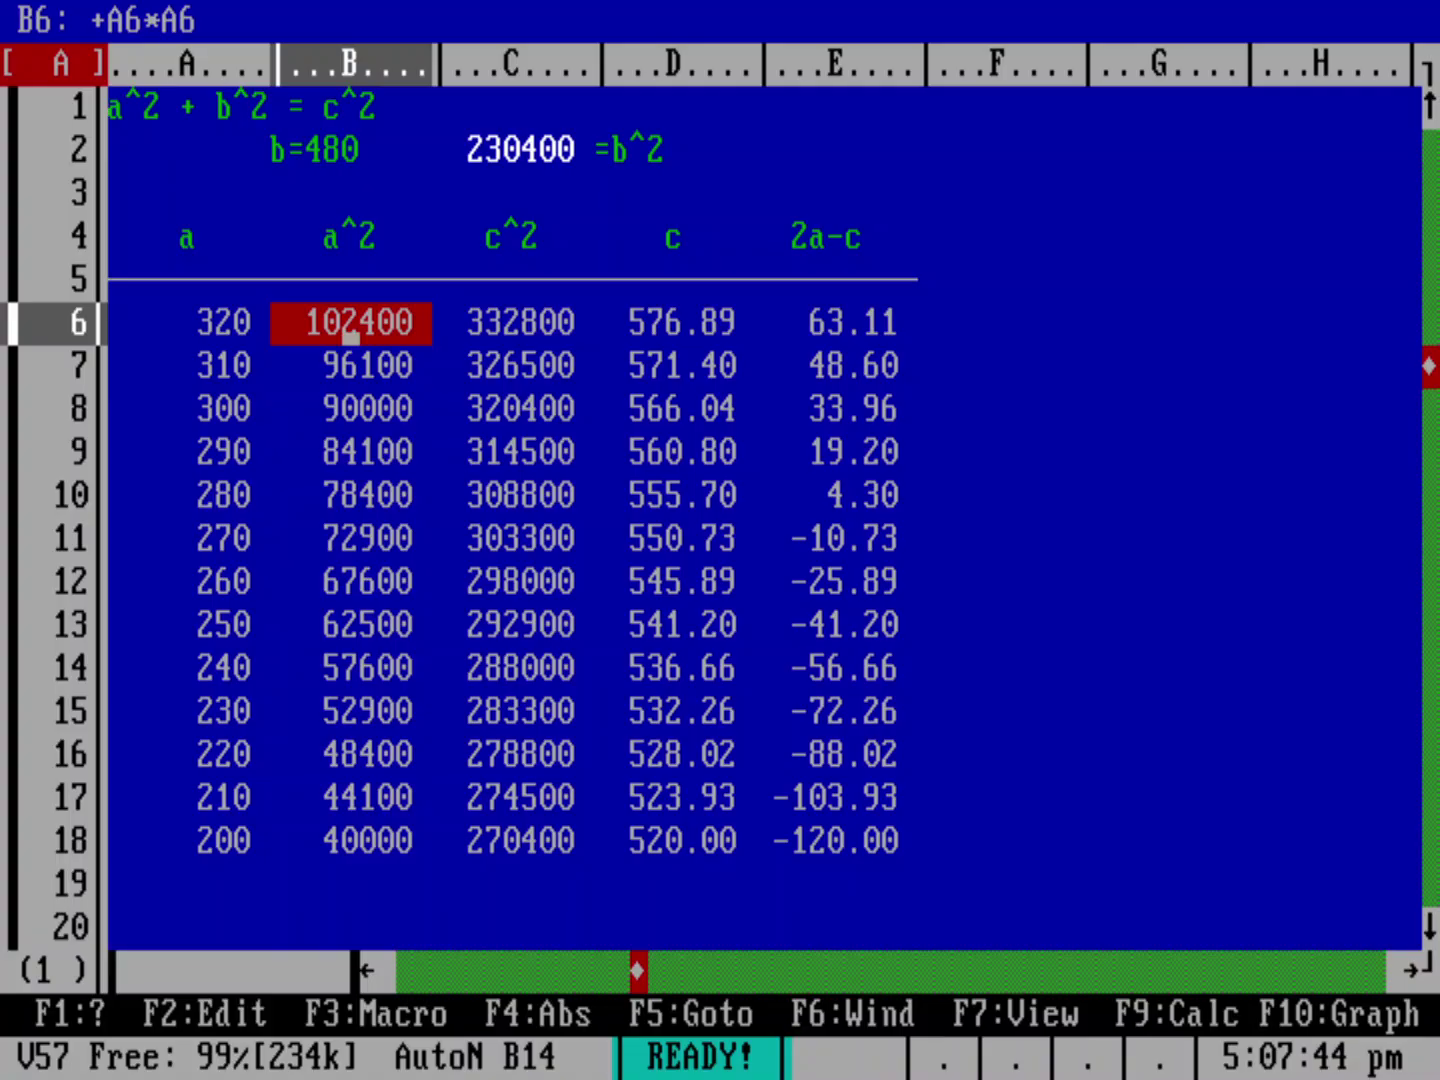
{"action": "left_click_drag", "start_coordinate": [350, 338], "coordinate": [188, 337]}
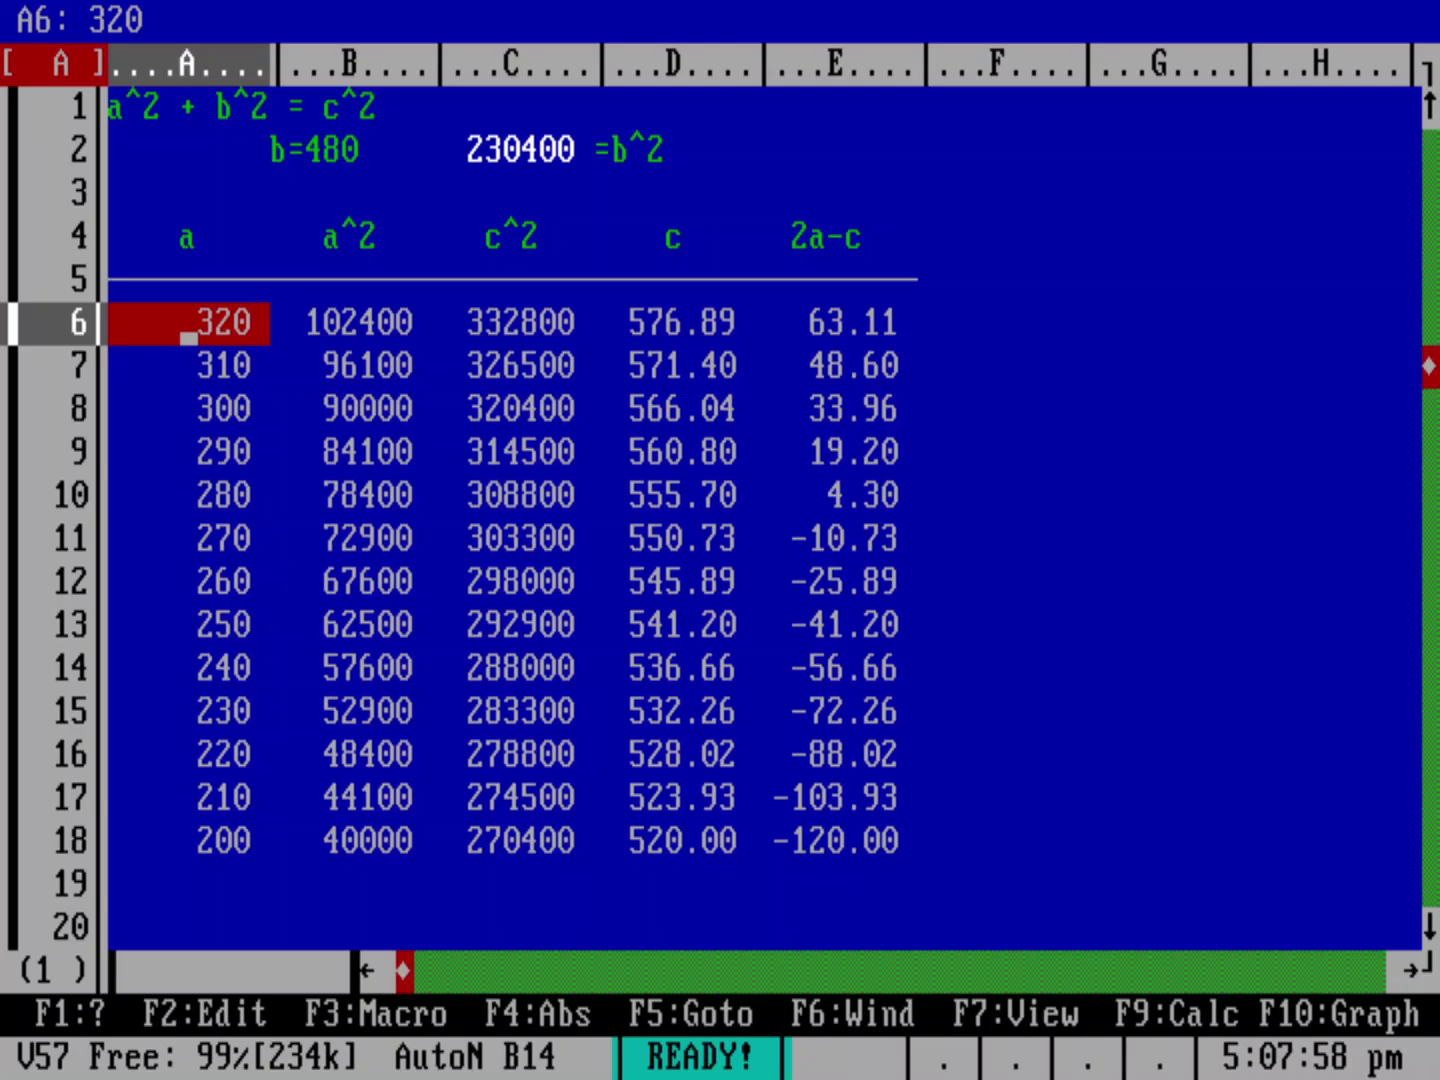
Step: Go back to cell A6 at the top of the a column
{"action": "key", "text": "/"}
{"action": "key", "text": "Escape"}
{"action": "mouse_move", "coordinate": [188, 338]}
{"action": "left_mouse_down"}
{"action": "mouse_move", "coordinate": [188, 770]}
{"action": "mouse_move", "coordinate": [188, 338]}
{"action": "left_mouse_up"}
{"action": "key", "text": "Down"}
{"action": "key", "text": "Down"}
{"action": "key", "text": "Down"}
{"action": "key", "text": "Up"}
{"action": "key", "text": "Up"}
{"action": "key", "text": "Up"}
Step: Run Data Fill on A6..A18 with start value 270 and increment 1
{"action": "key", "text": "slash"}
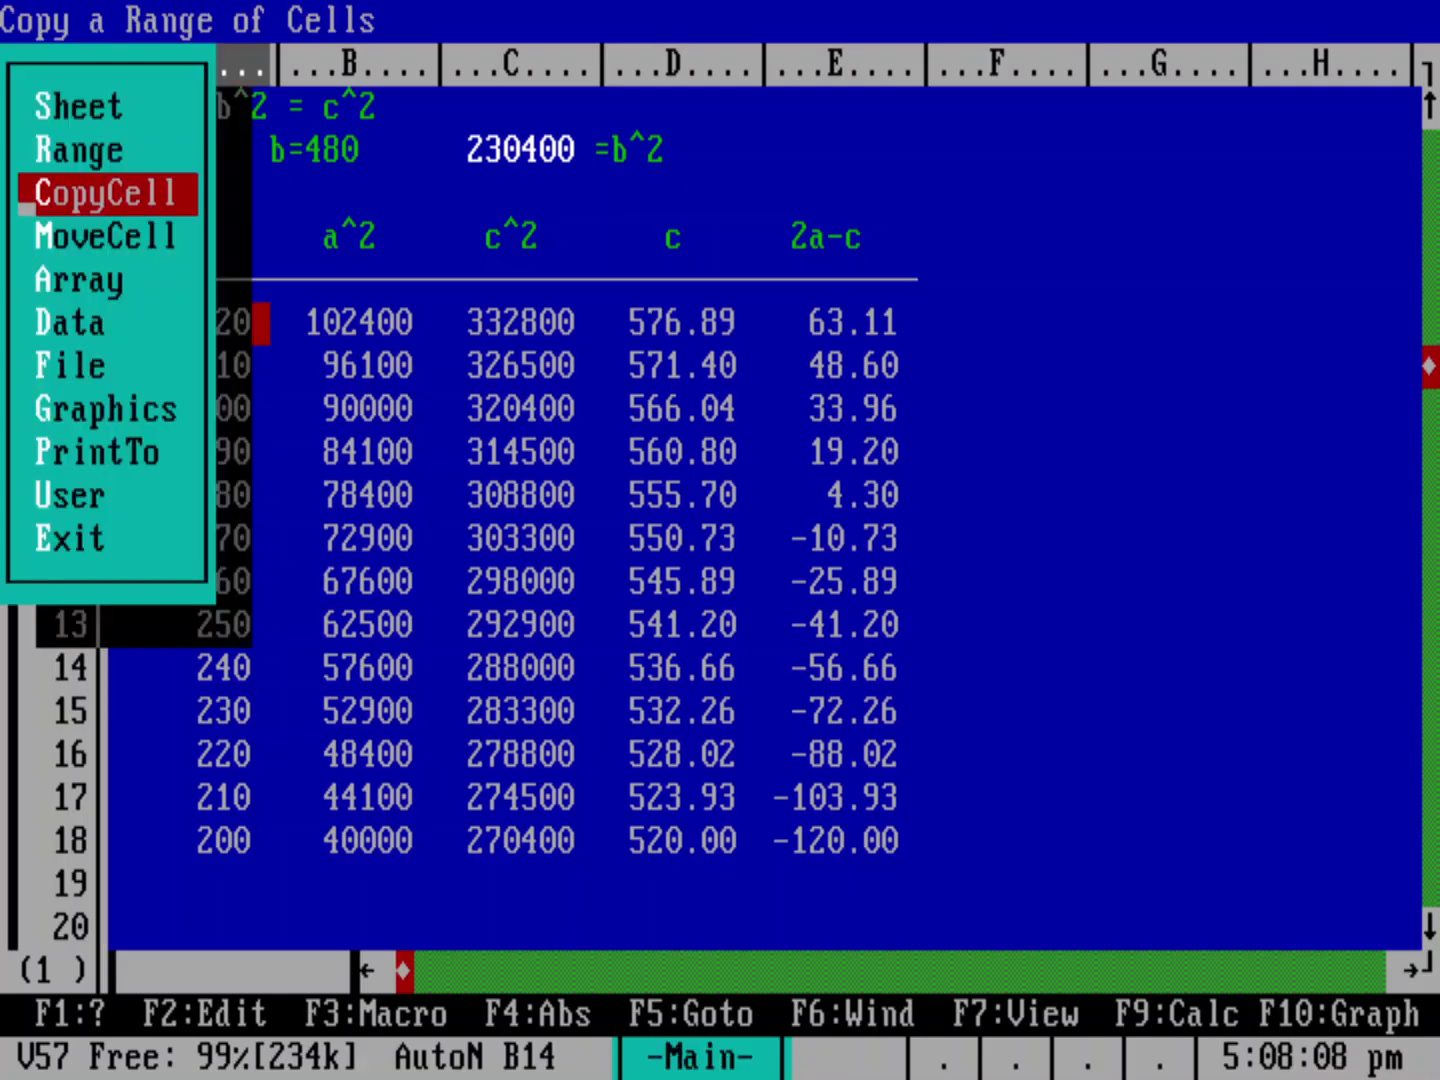
{"action": "key", "text": "Down"}
{"action": "key", "text": "Down"}
{"action": "key", "text": "Down"}
{"action": "key", "text": "Return"}
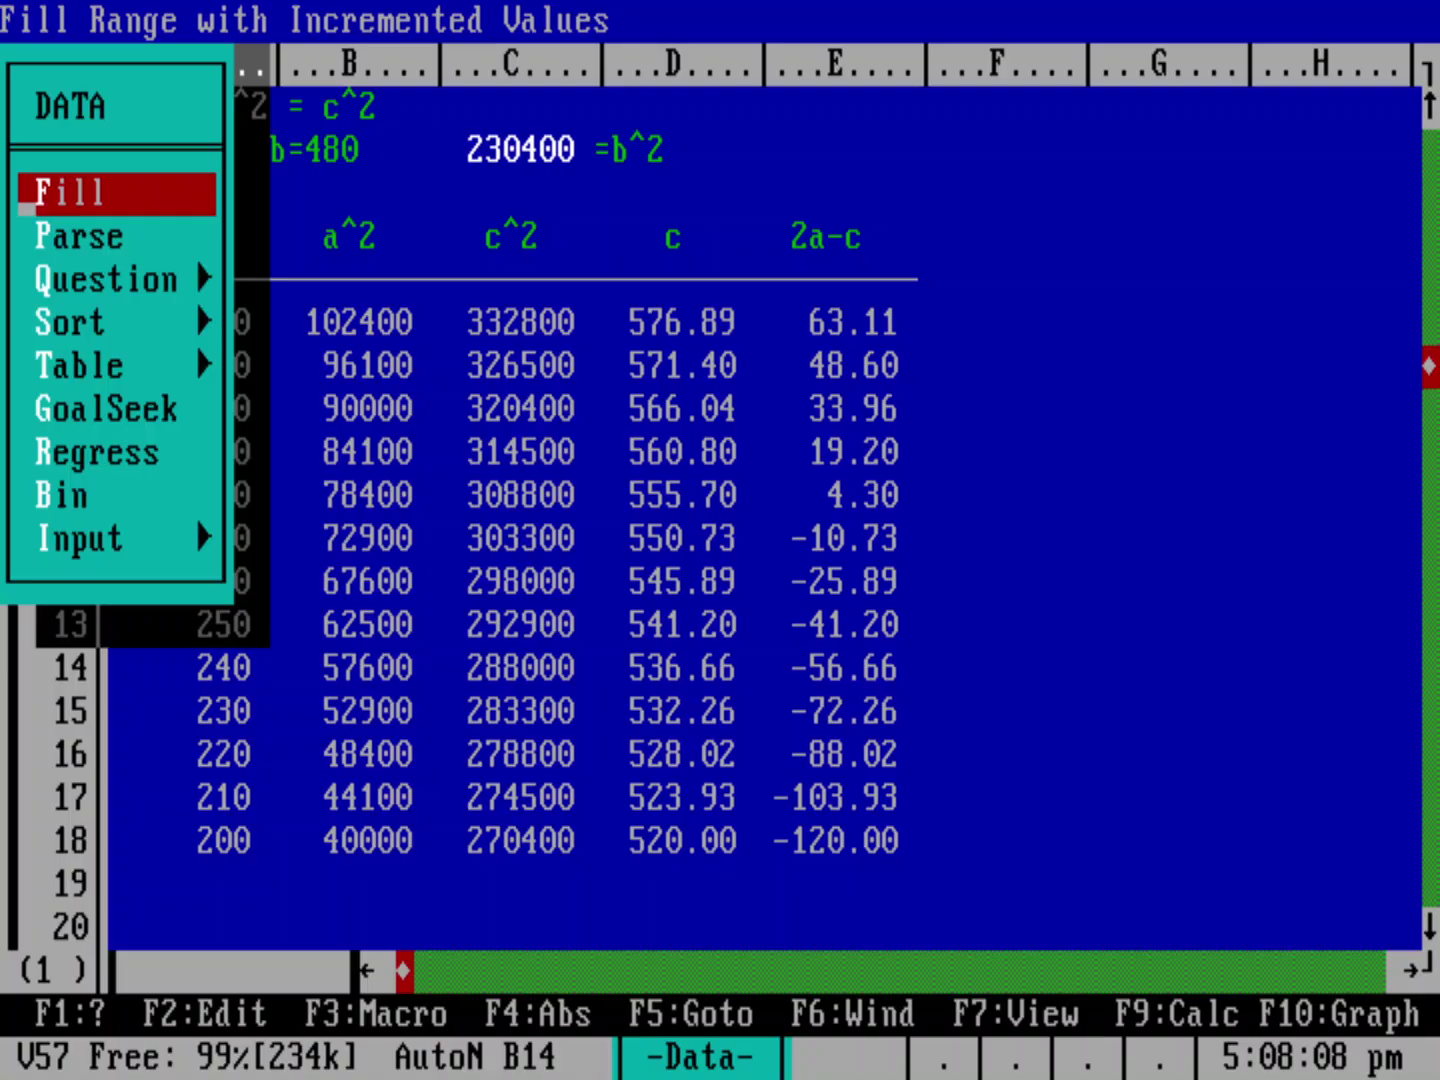
{"action": "key", "text": "Return"}
{"action": "key", "text": "Down"}
{"action": "key", "text": "Down"}
{"action": "key", "text": "Down"}
{"action": "key", "text": "Down"}
{"action": "key", "text": "Down"}
{"action": "key", "text": "Down"}
{"action": "key", "text": "Down"}
{"action": "key", "text": "Down"}
{"action": "key", "text": "Down"}
{"action": "key", "text": "Down"}
{"action": "key", "text": "Down"}
{"action": "key", "text": "Down"}
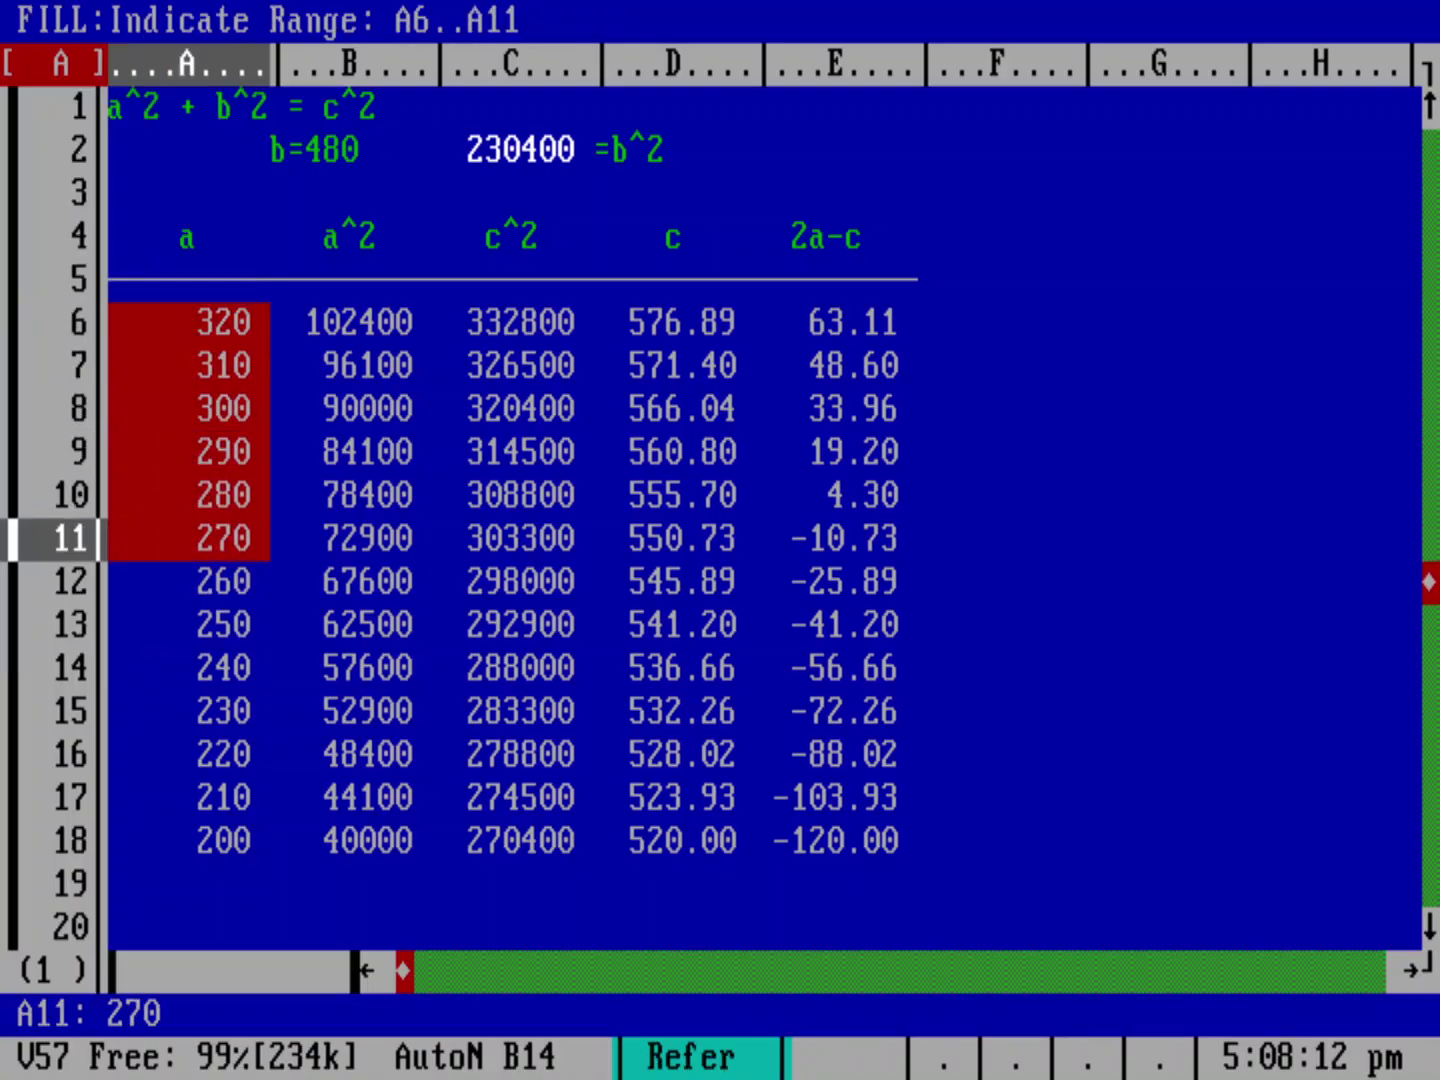
{"action": "key", "text": "Return"}
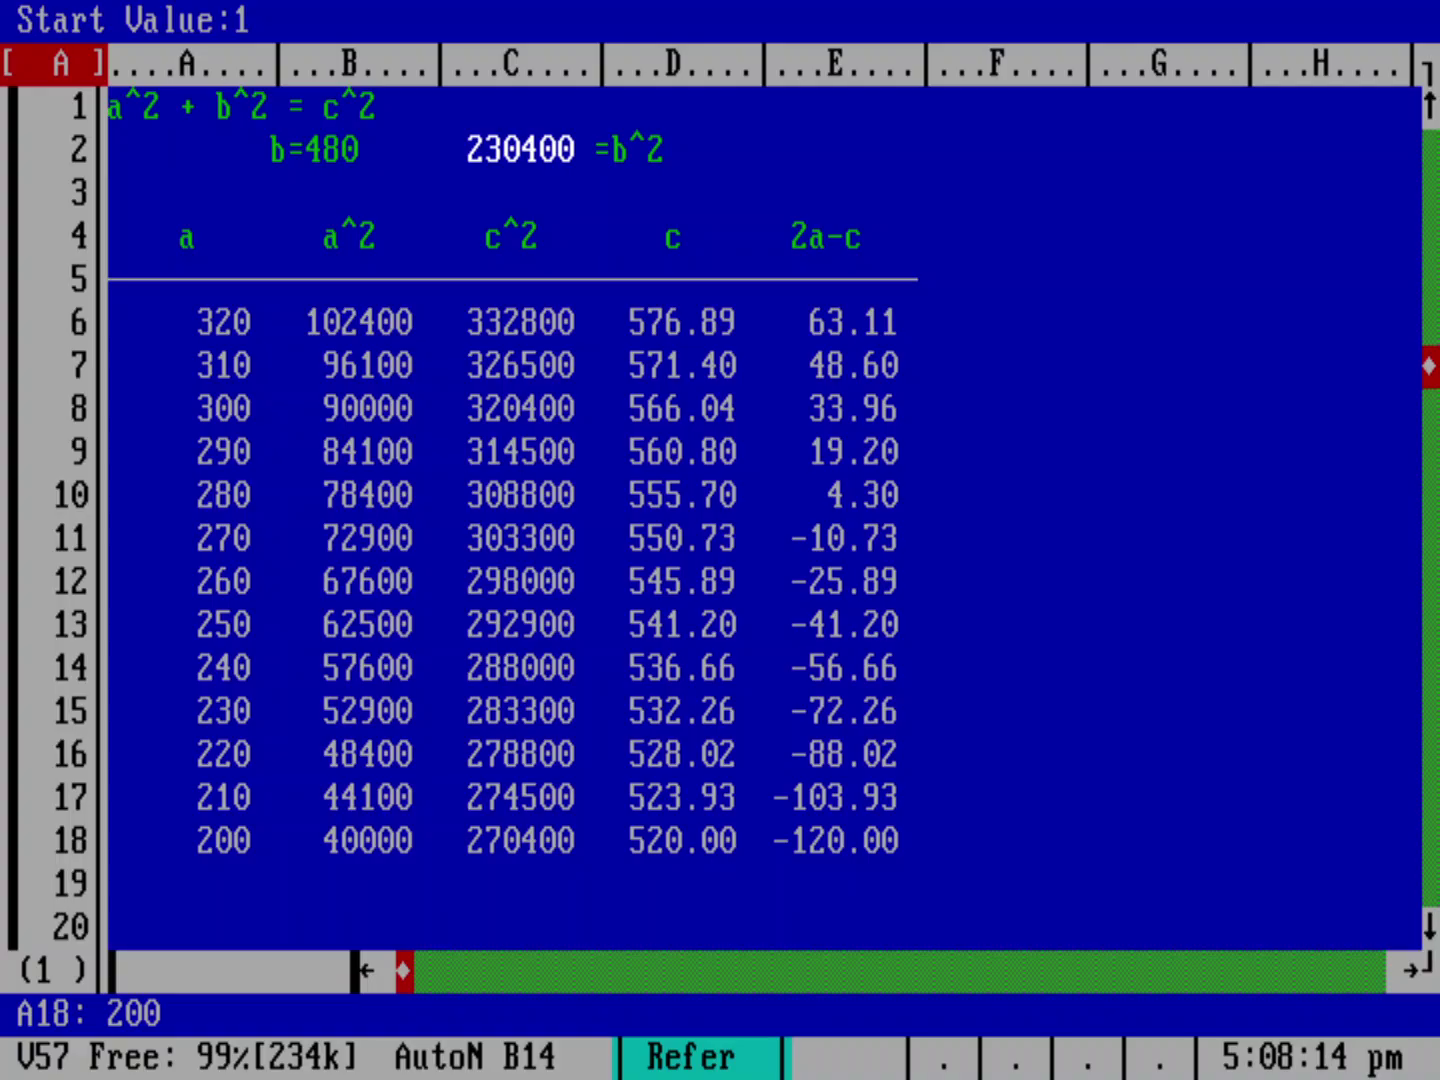
{"action": "type", "text": "270"}
{"action": "key", "text": "Return"}
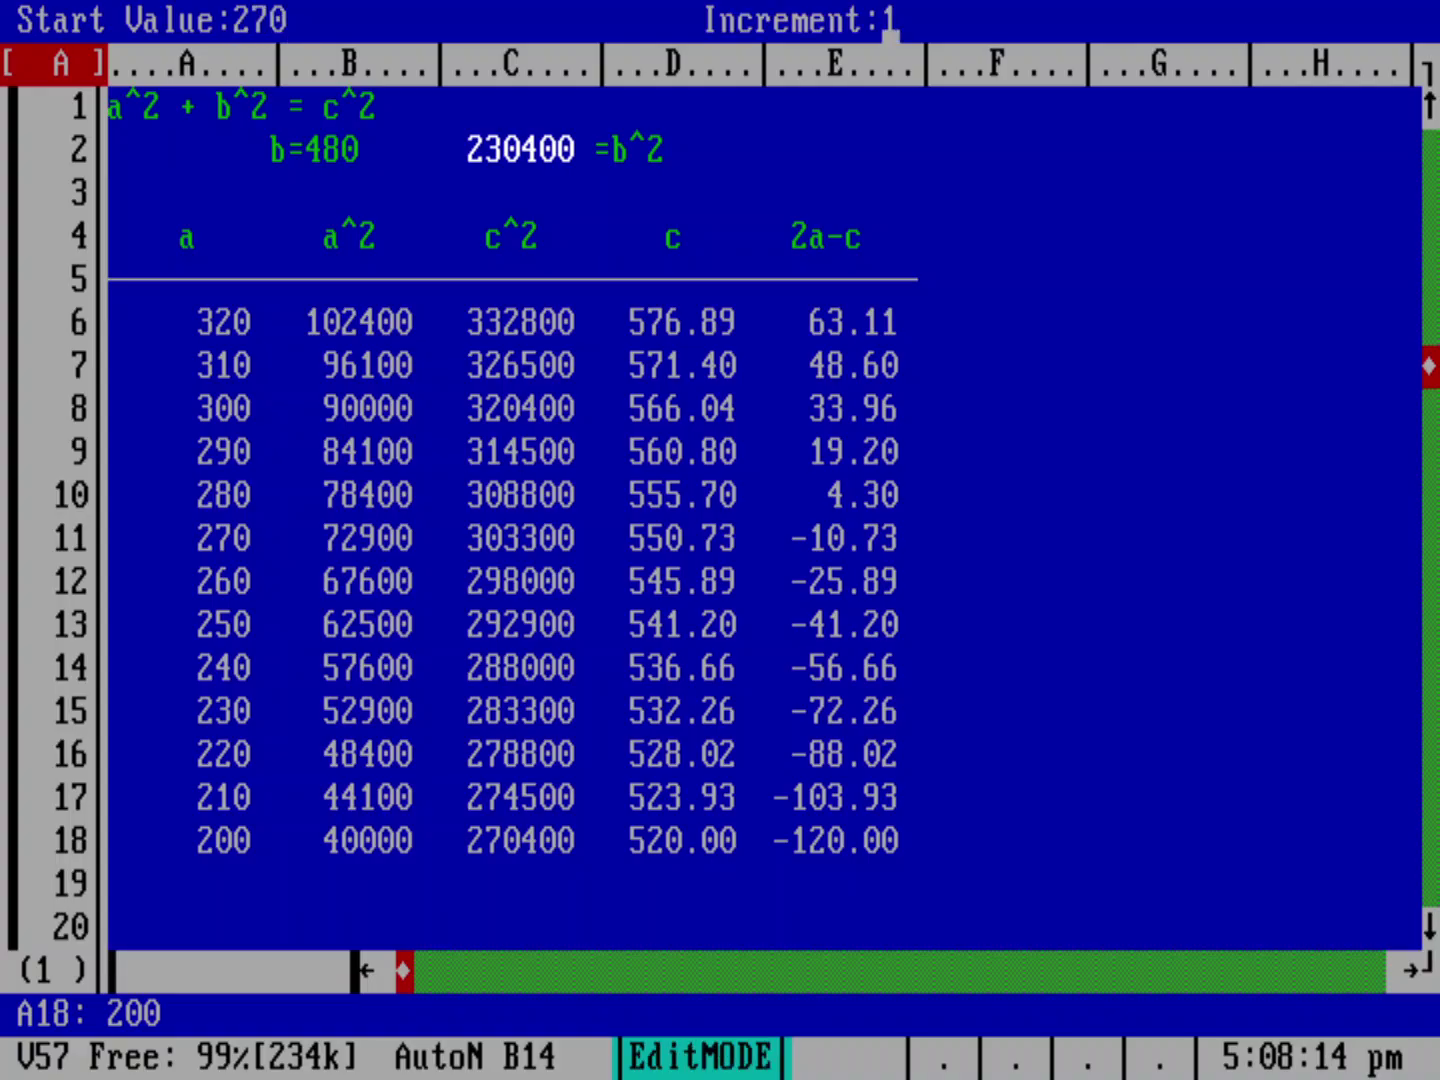
{"action": "key", "text": "Return"}
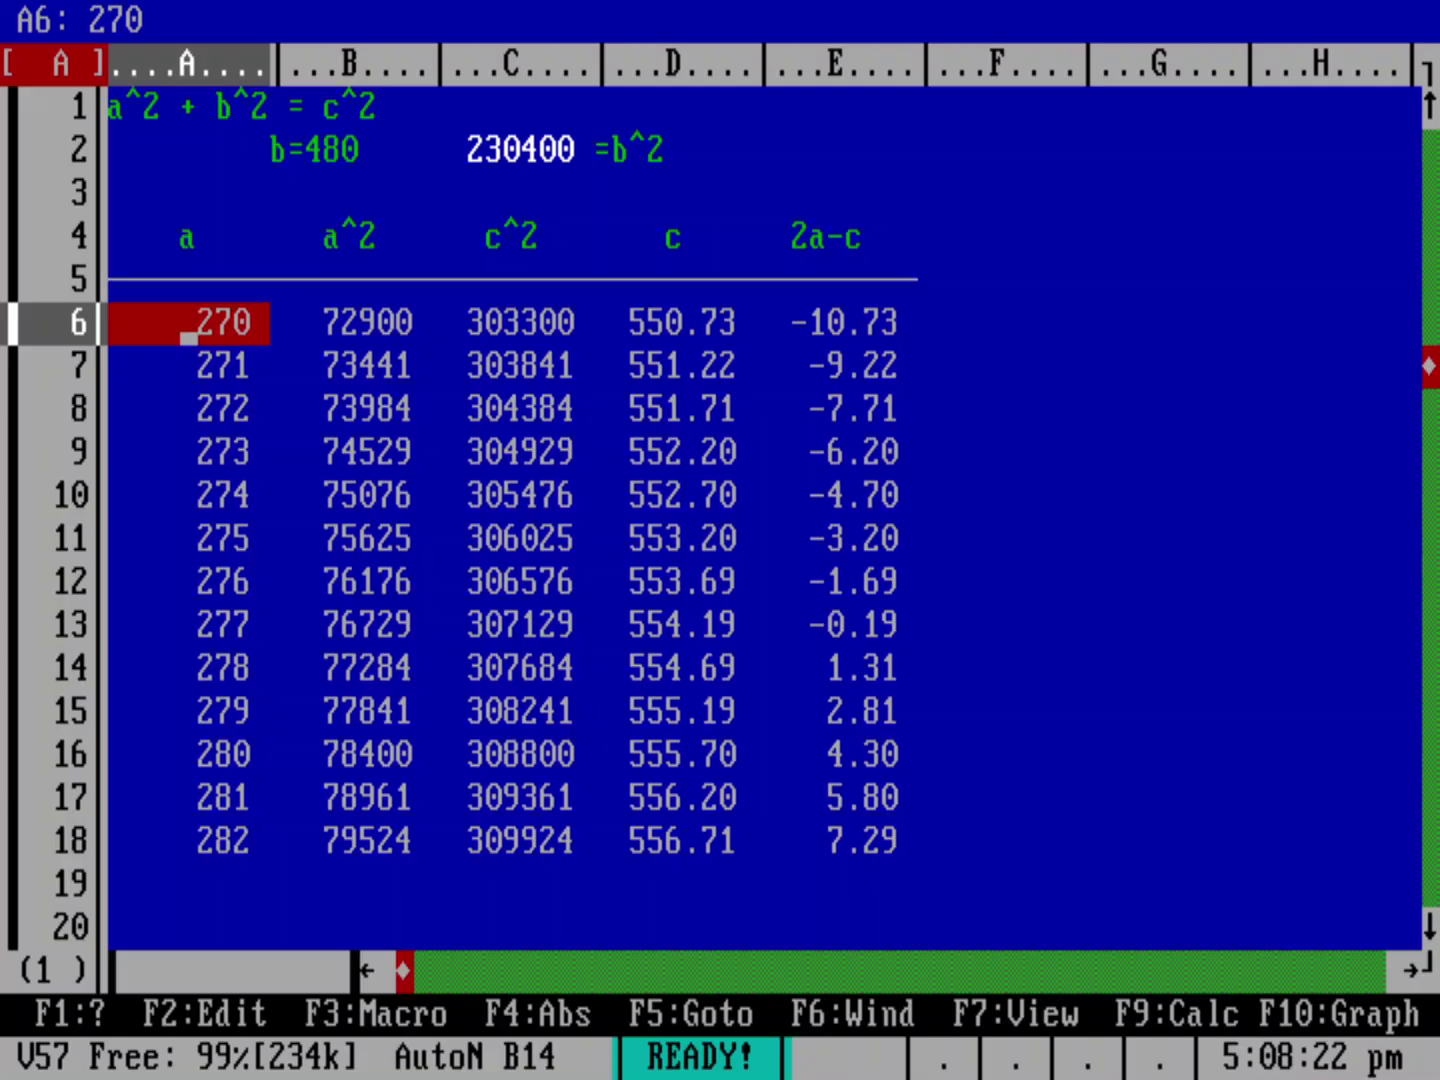
{"action": "key", "text": "Down"}
{"action": "key", "text": "Down"}
{"action": "key", "text": "Down"}
{"action": "key", "text": "Down"}
{"action": "key", "text": "Down"}
{"action": "key", "text": "Down"}
{"action": "key", "text": "Down"}
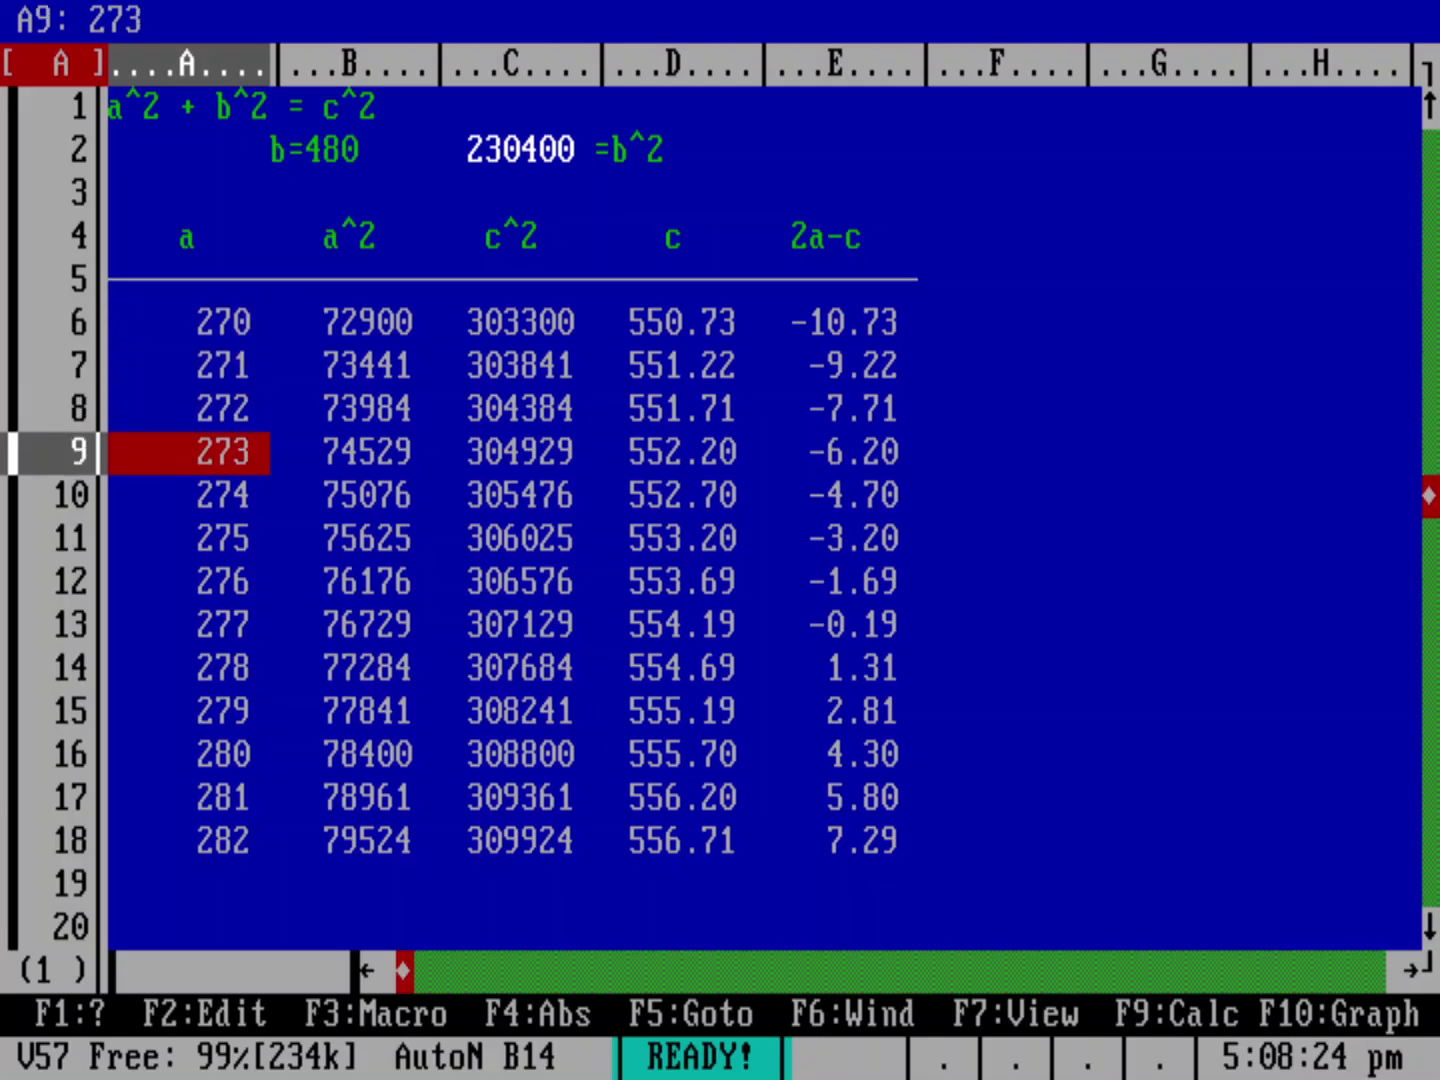
{"action": "left_click_drag", "start_coordinate": [189, 642], "coordinate": [838, 641]}
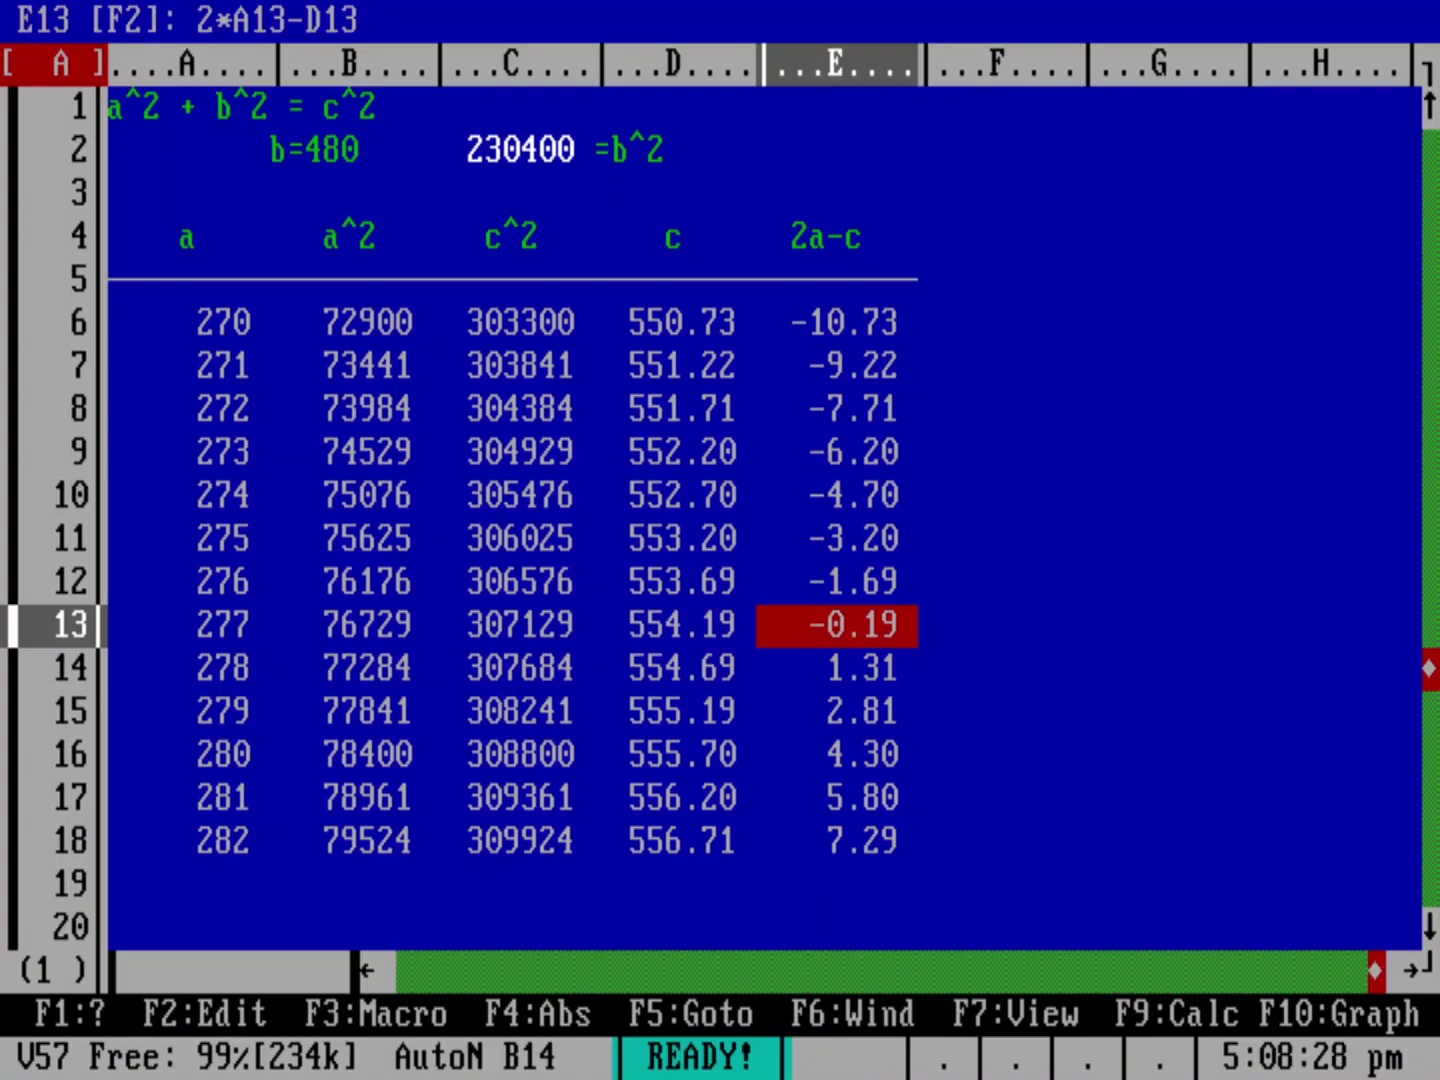
{"action": "left_click", "coordinate": [836, 683]}
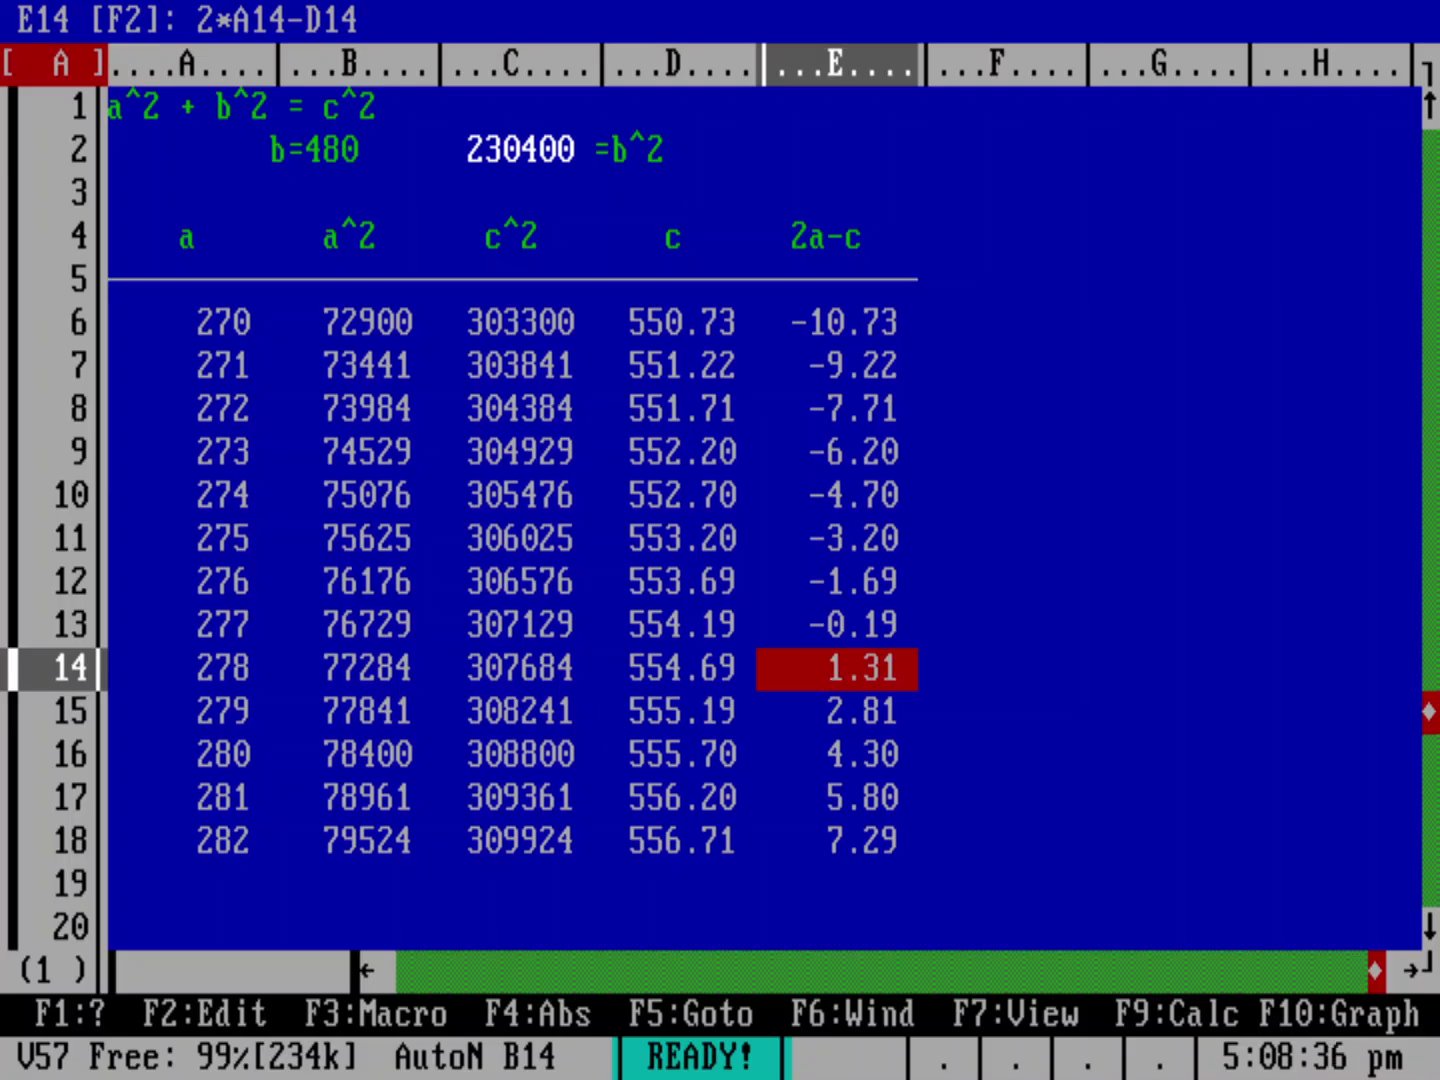
{"action": "key", "text": "Up"}
{"action": "key", "text": "Left"}
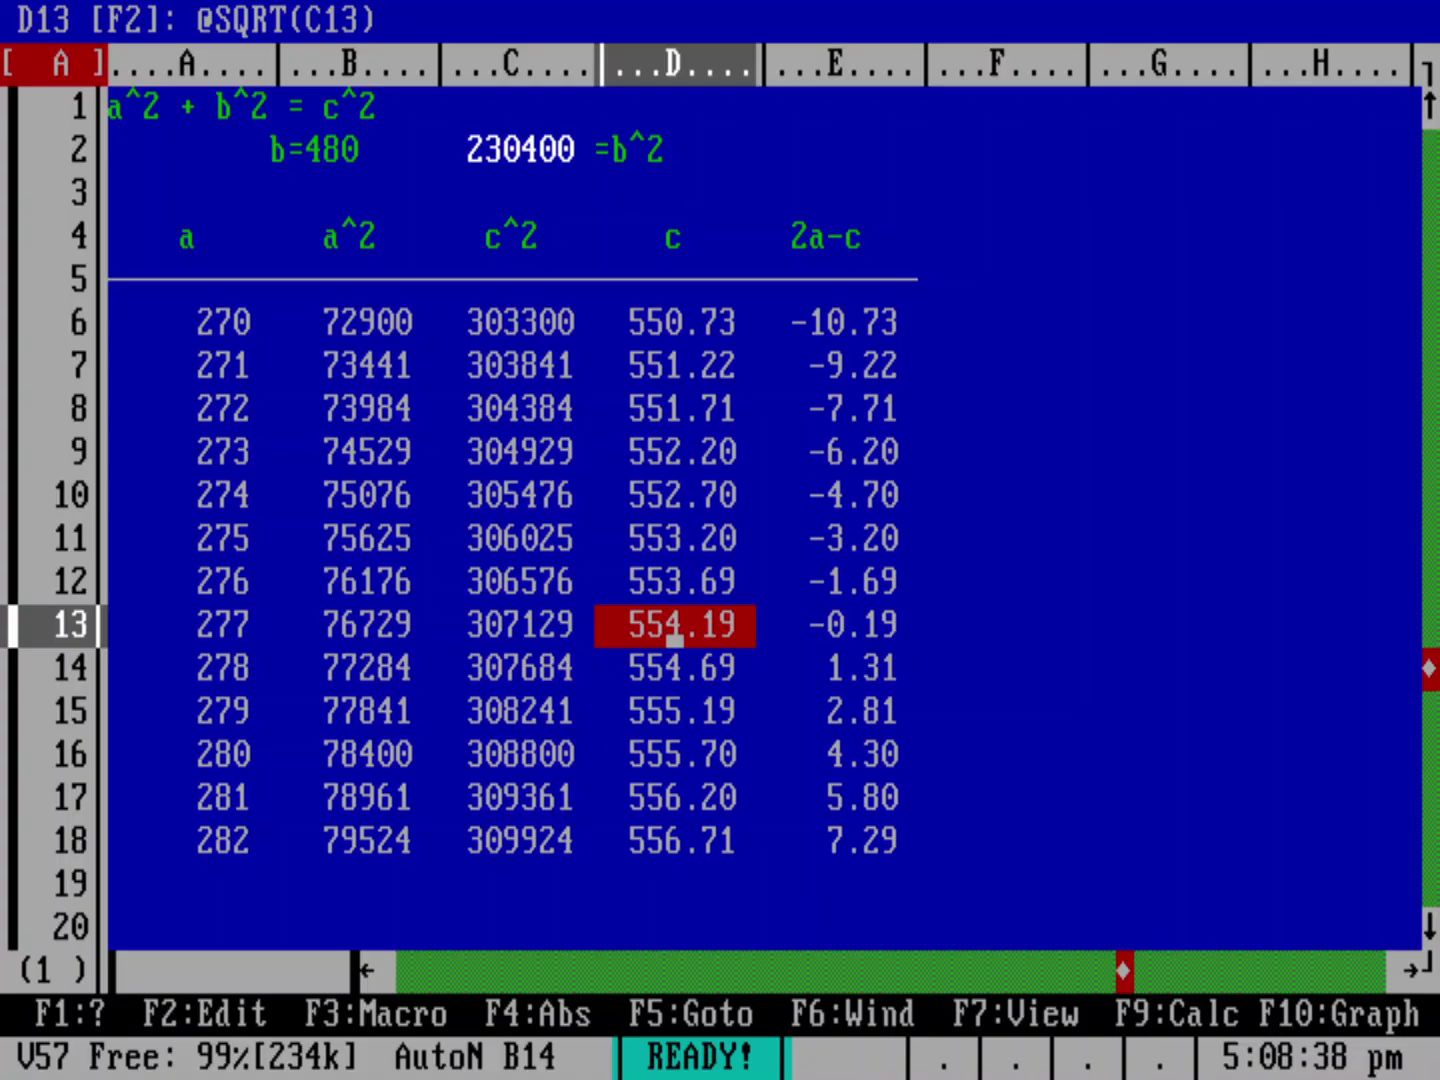
{"action": "key", "text": "Left"}
{"action": "key", "text": "Left"}
{"action": "key", "text": "Left"}
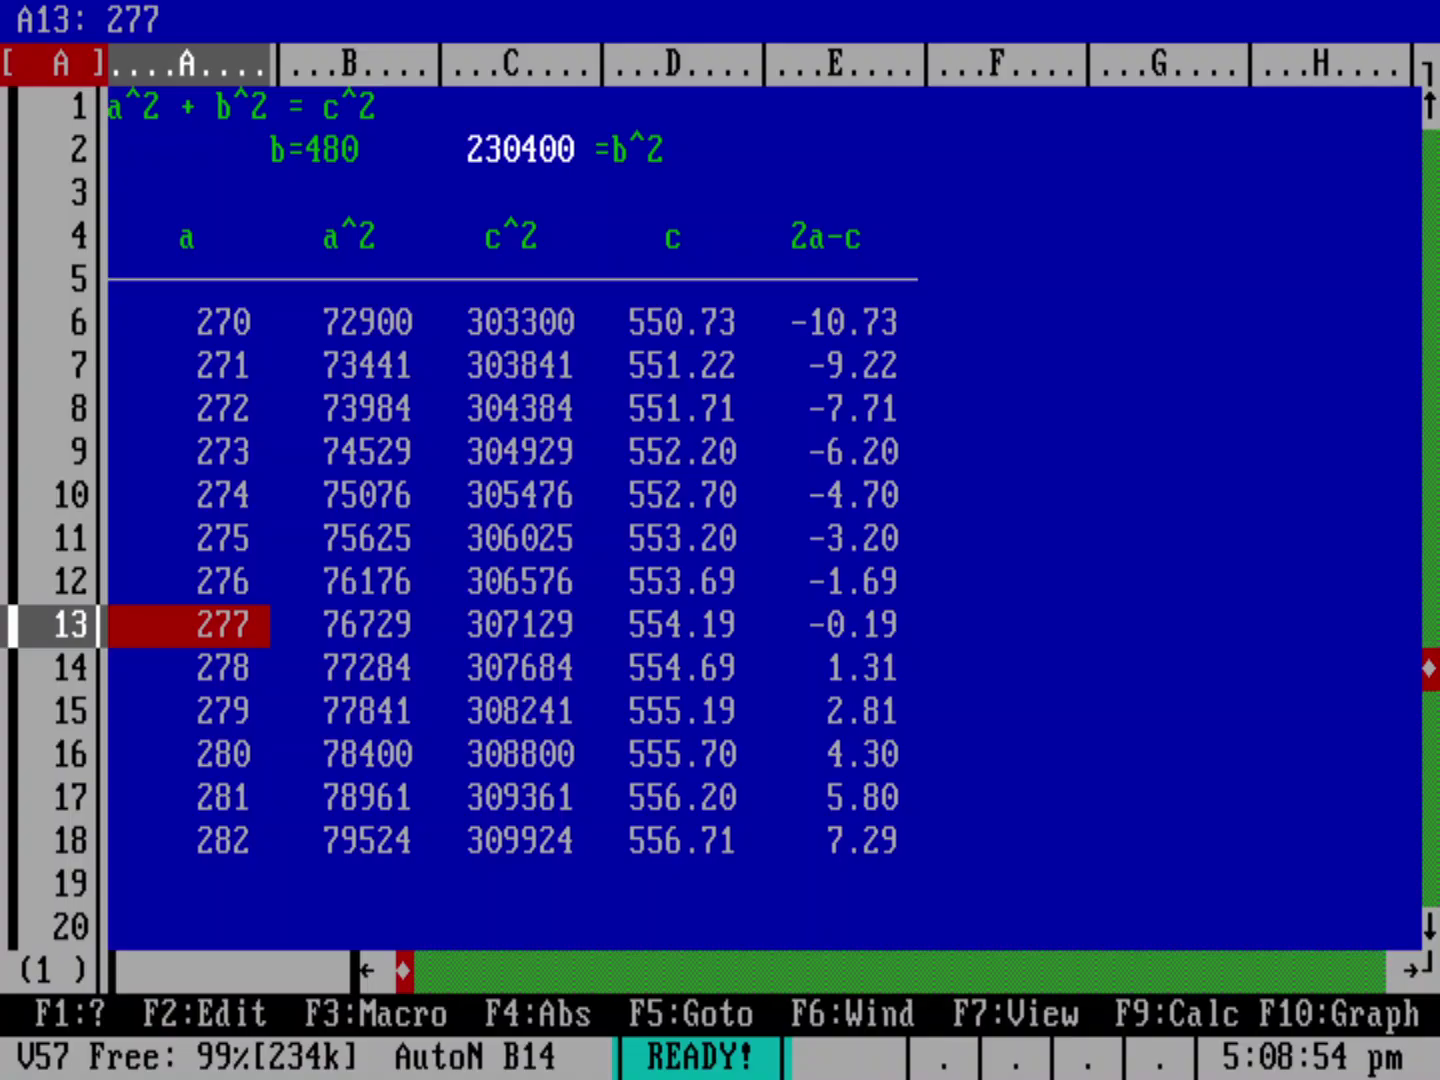
Step: Copy row 18 (A18..E18) into row 20 with CopyCell
{"action": "key", "text": "Down"}
{"action": "key", "text": "Down"}
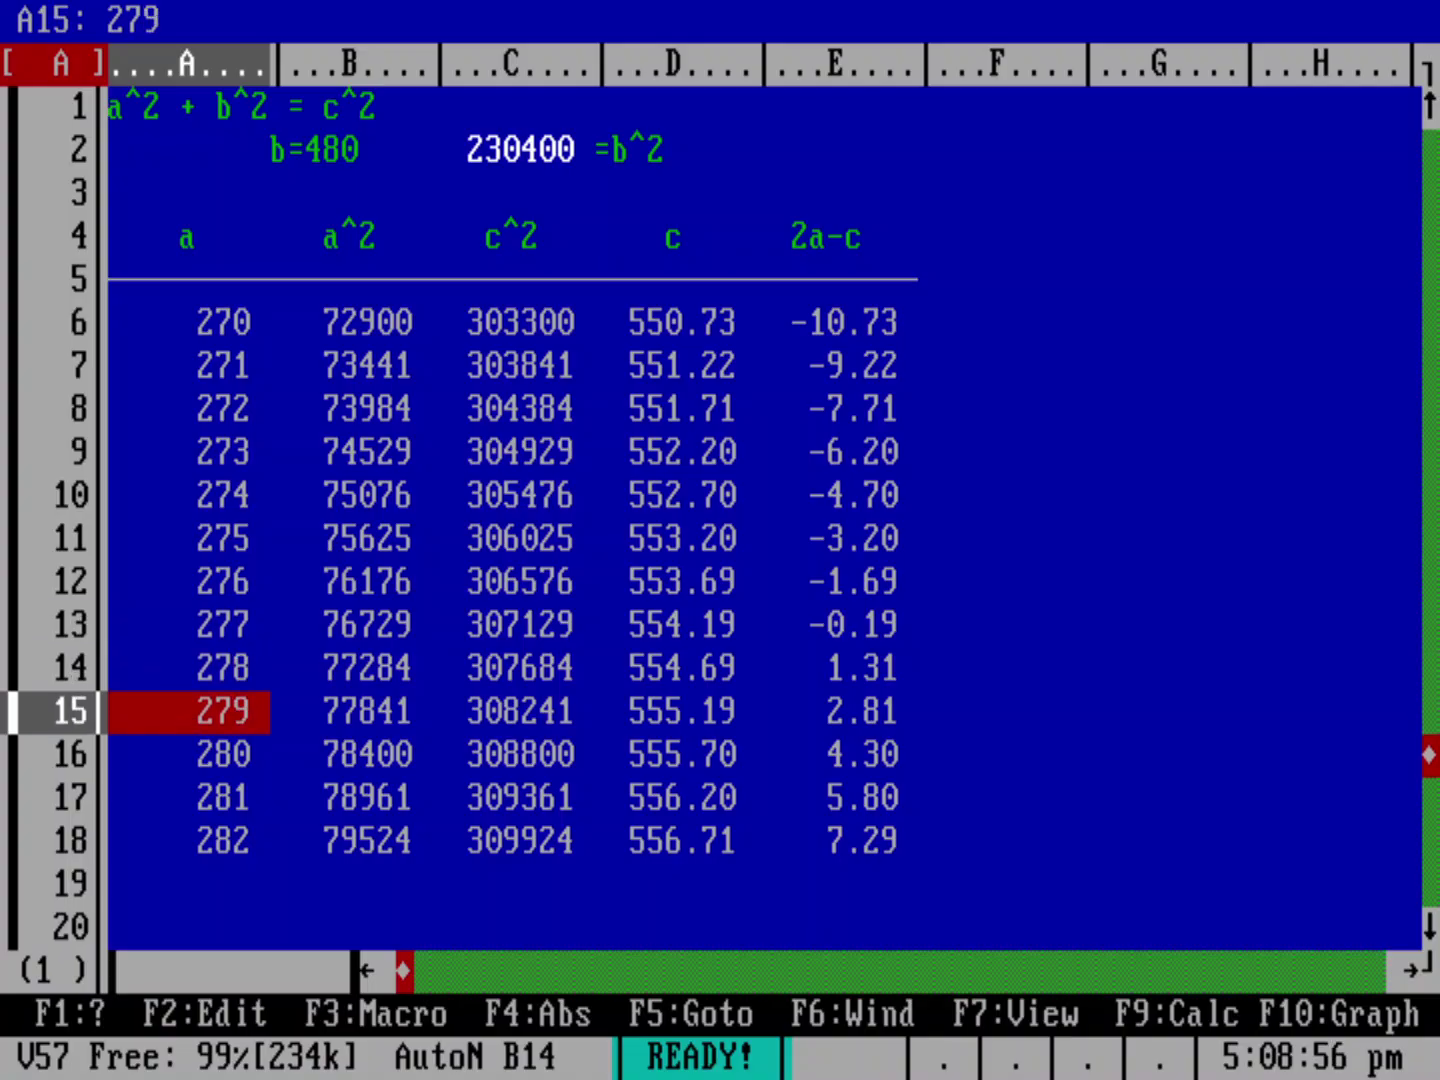
{"action": "key", "text": "Down"}
{"action": "key", "text": "Down"}
{"action": "key", "text": "Down"}
{"action": "key", "text": "Right"}
{"action": "key", "text": "Right"}
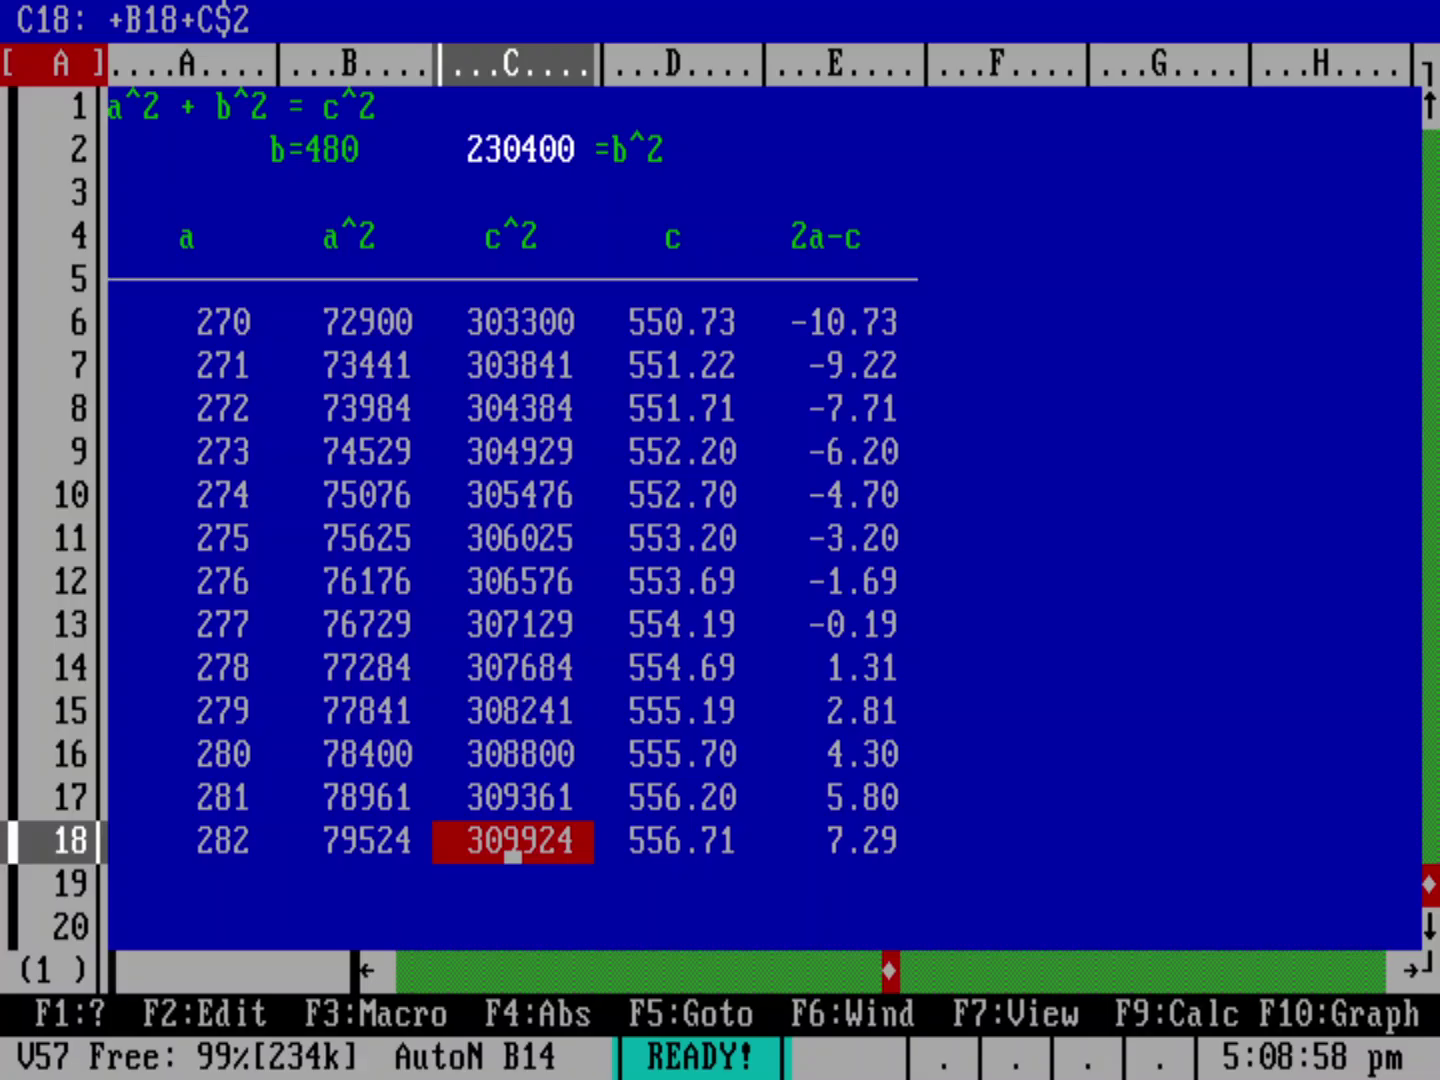
{"action": "key", "text": "Right"}
{"action": "key", "text": "Right"}
{"action": "key", "text": "Left"}
{"action": "key", "text": "Left"}
{"action": "key", "text": "Left"}
{"action": "key", "text": "Left"}
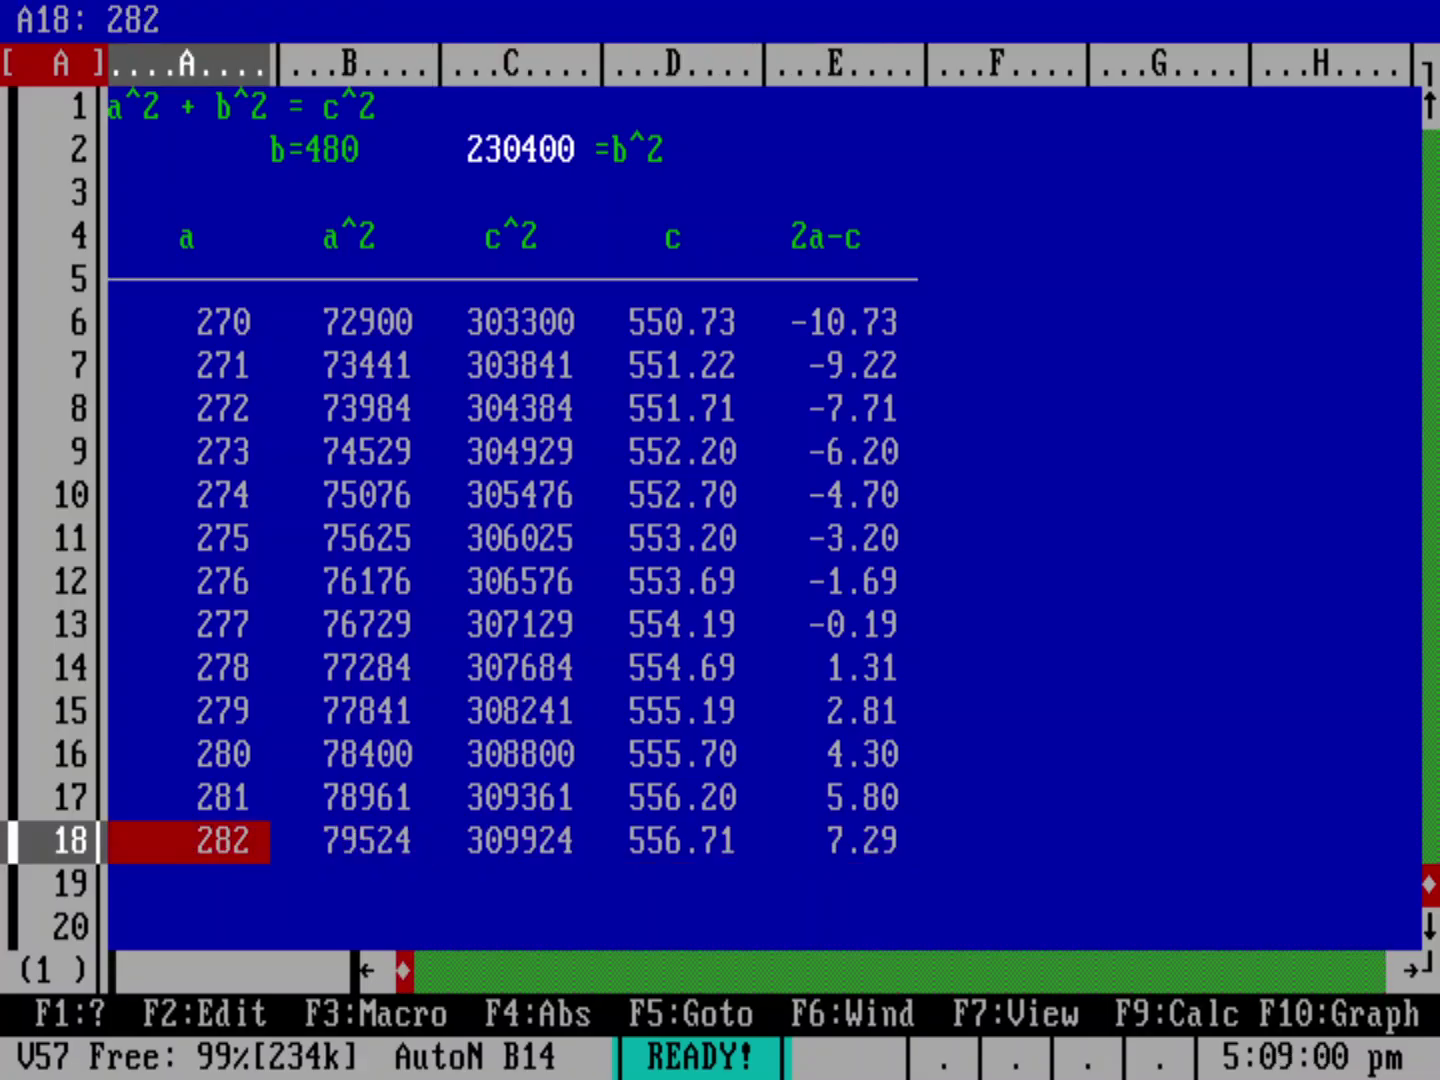
{"action": "key", "text": "slash"}
{"action": "key", "text": "Up"}
{"action": "key", "text": "Up"}
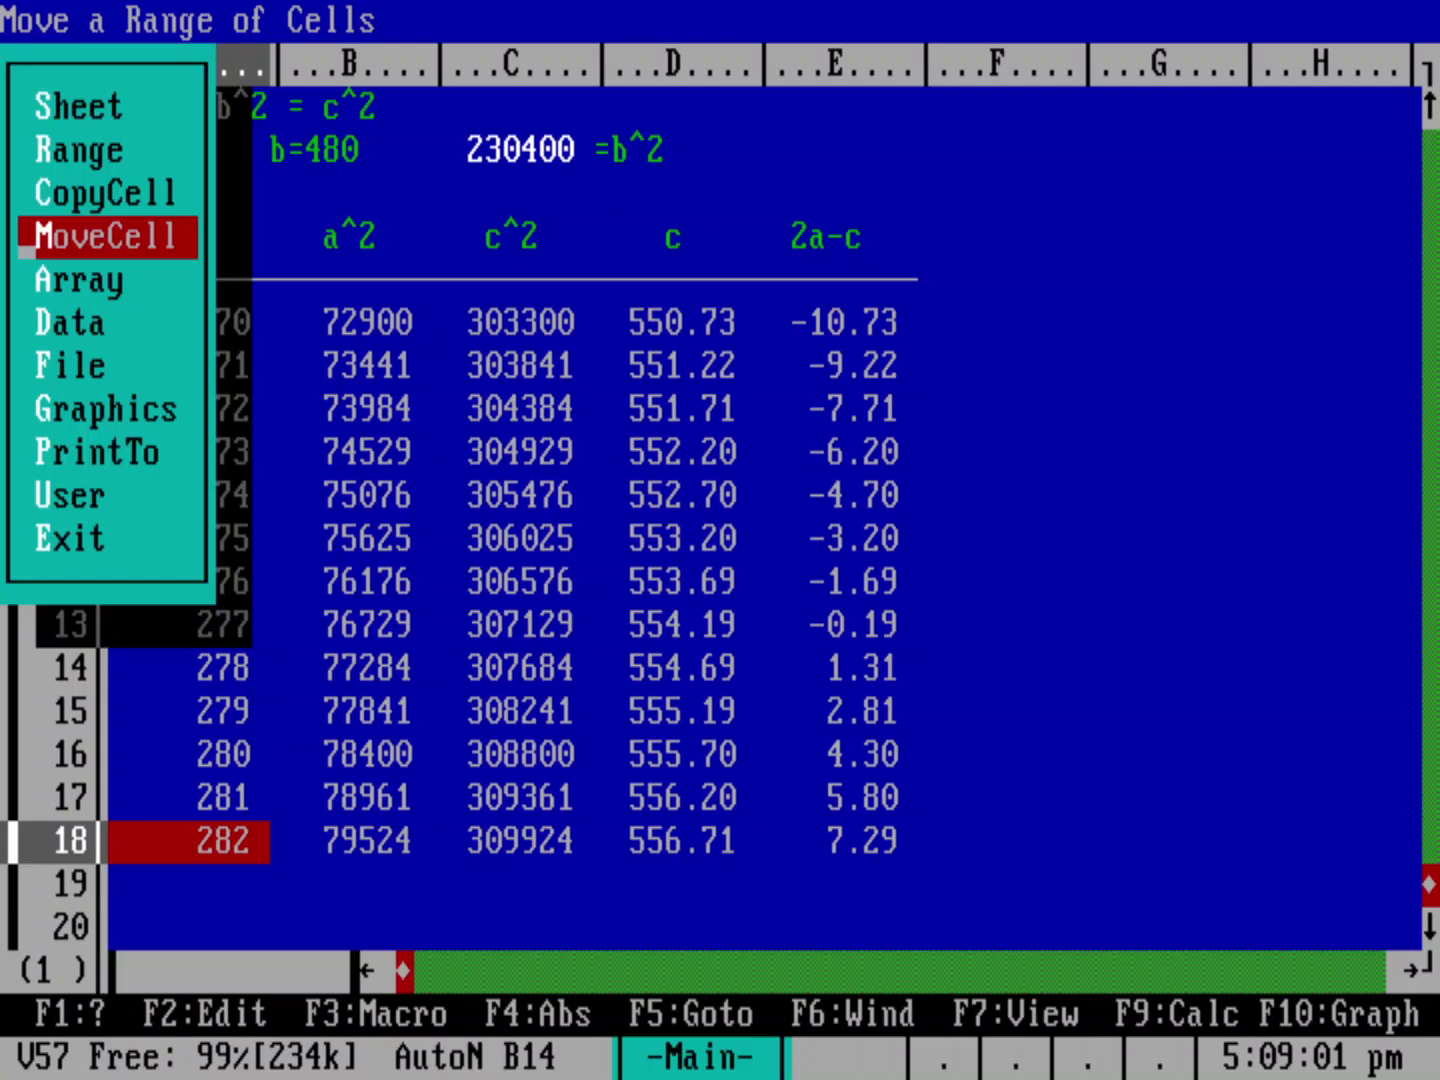
{"action": "key", "text": "Up"}
{"action": "key", "text": "Return"}
{"action": "key", "text": "Right"}
{"action": "key", "text": "Right"}
{"action": "key", "text": "Right"}
{"action": "key", "text": "Right"}
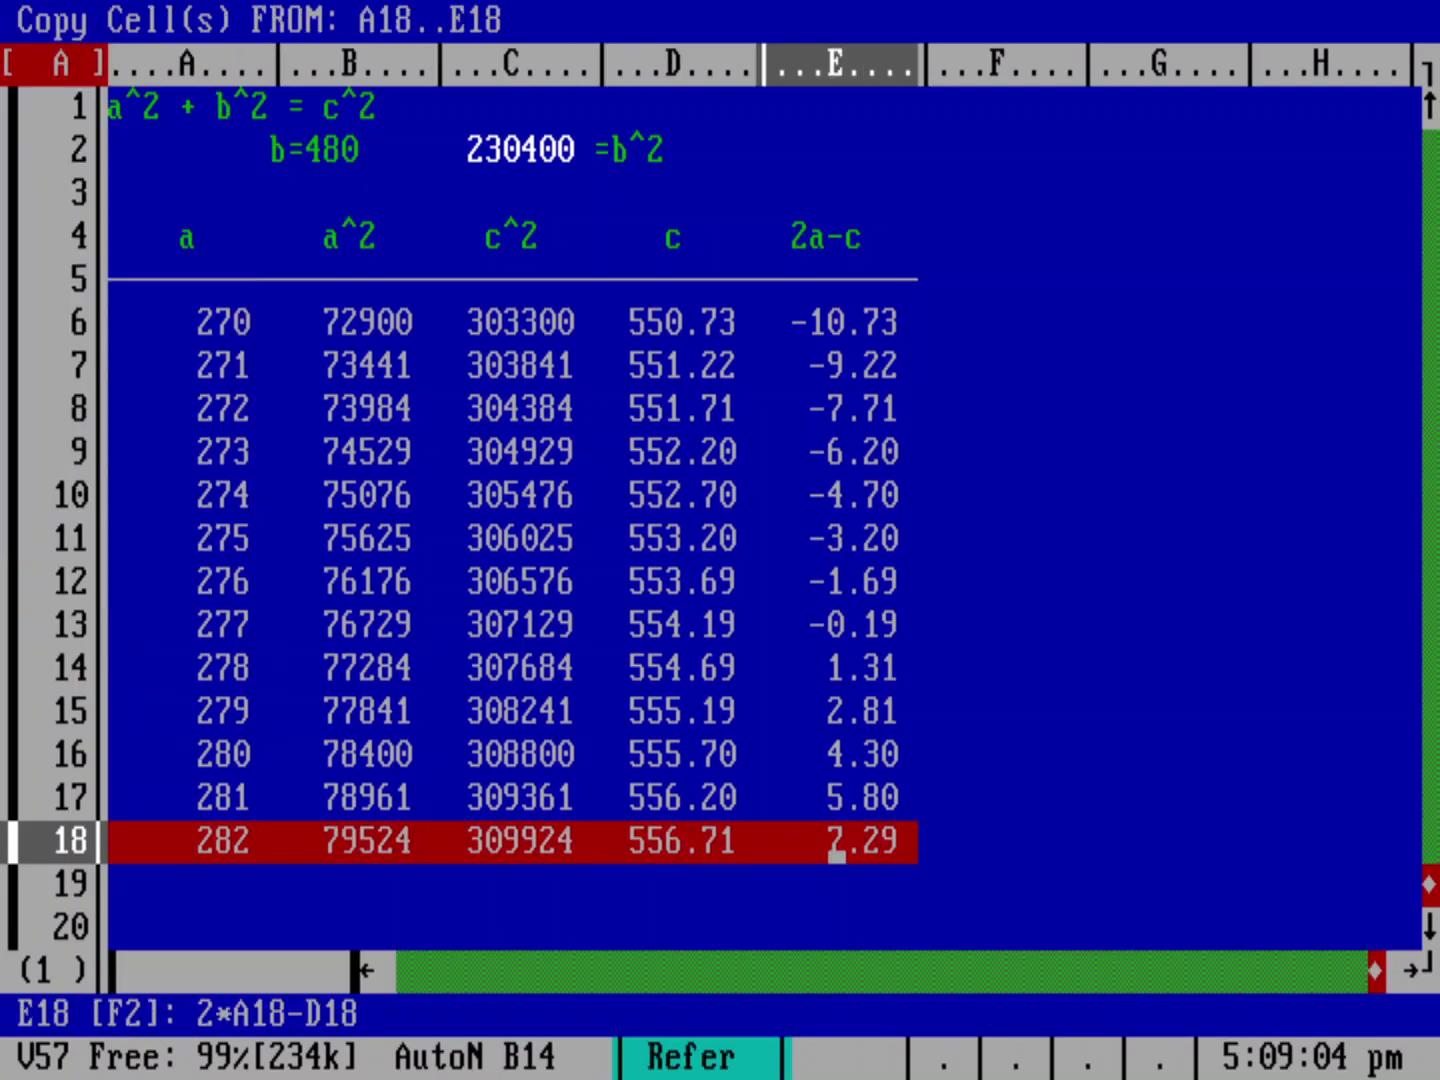
{"action": "key", "text": "Return"}
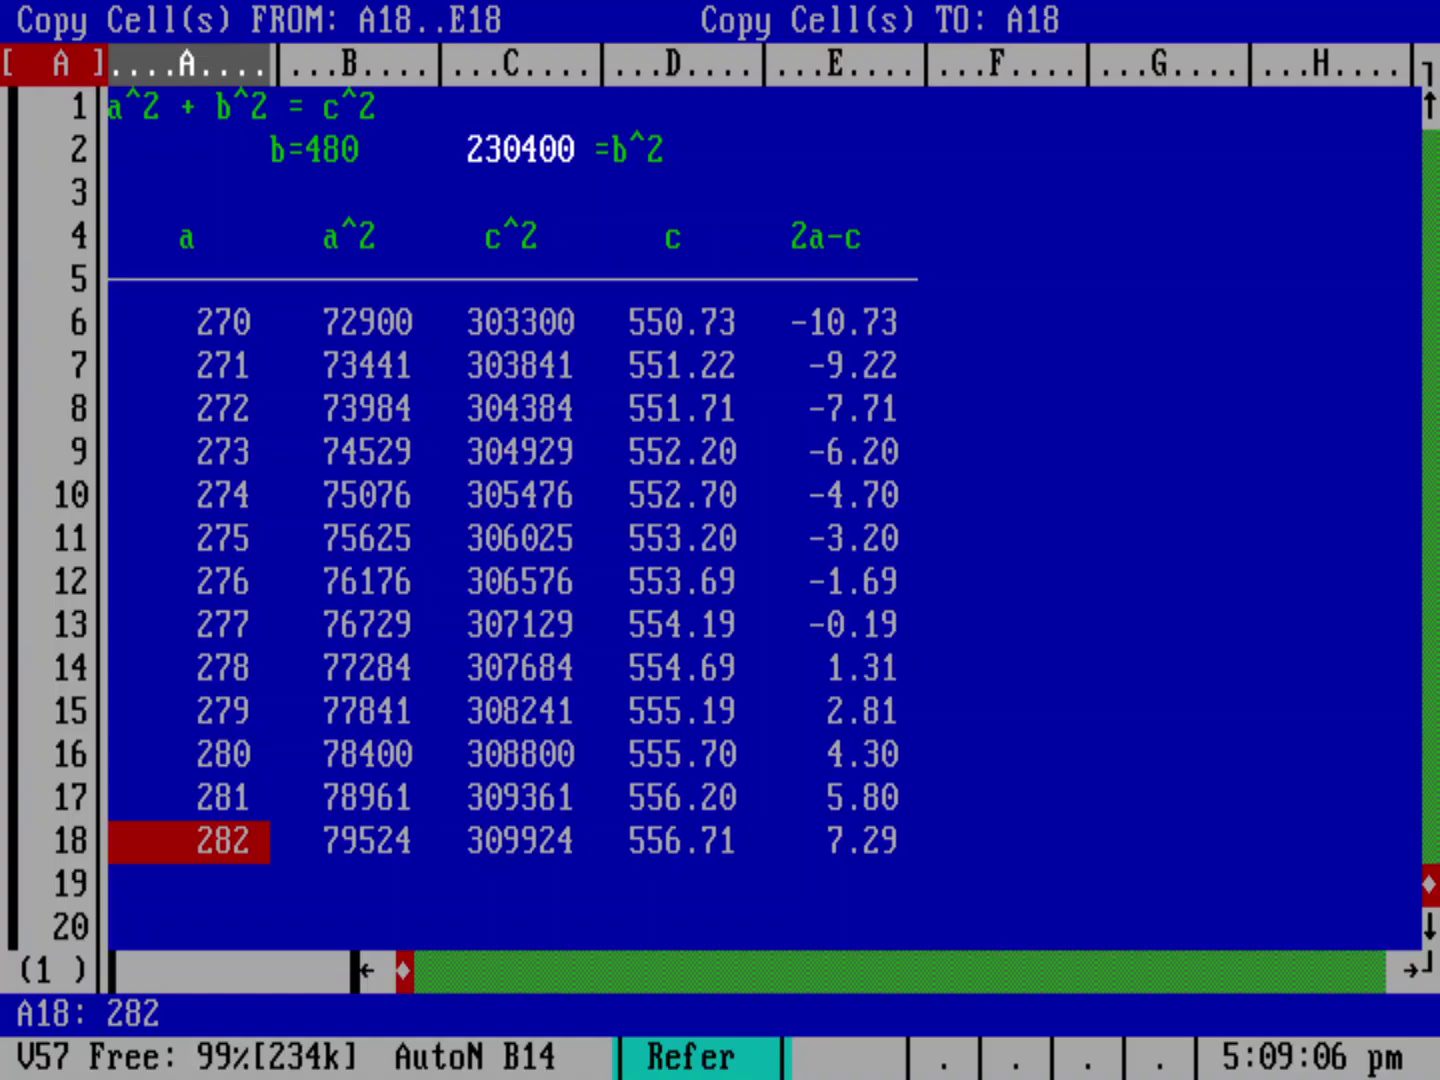
{"action": "key", "text": "Down"}
{"action": "key", "text": "Down"}
{"action": "key", "text": "Return"}
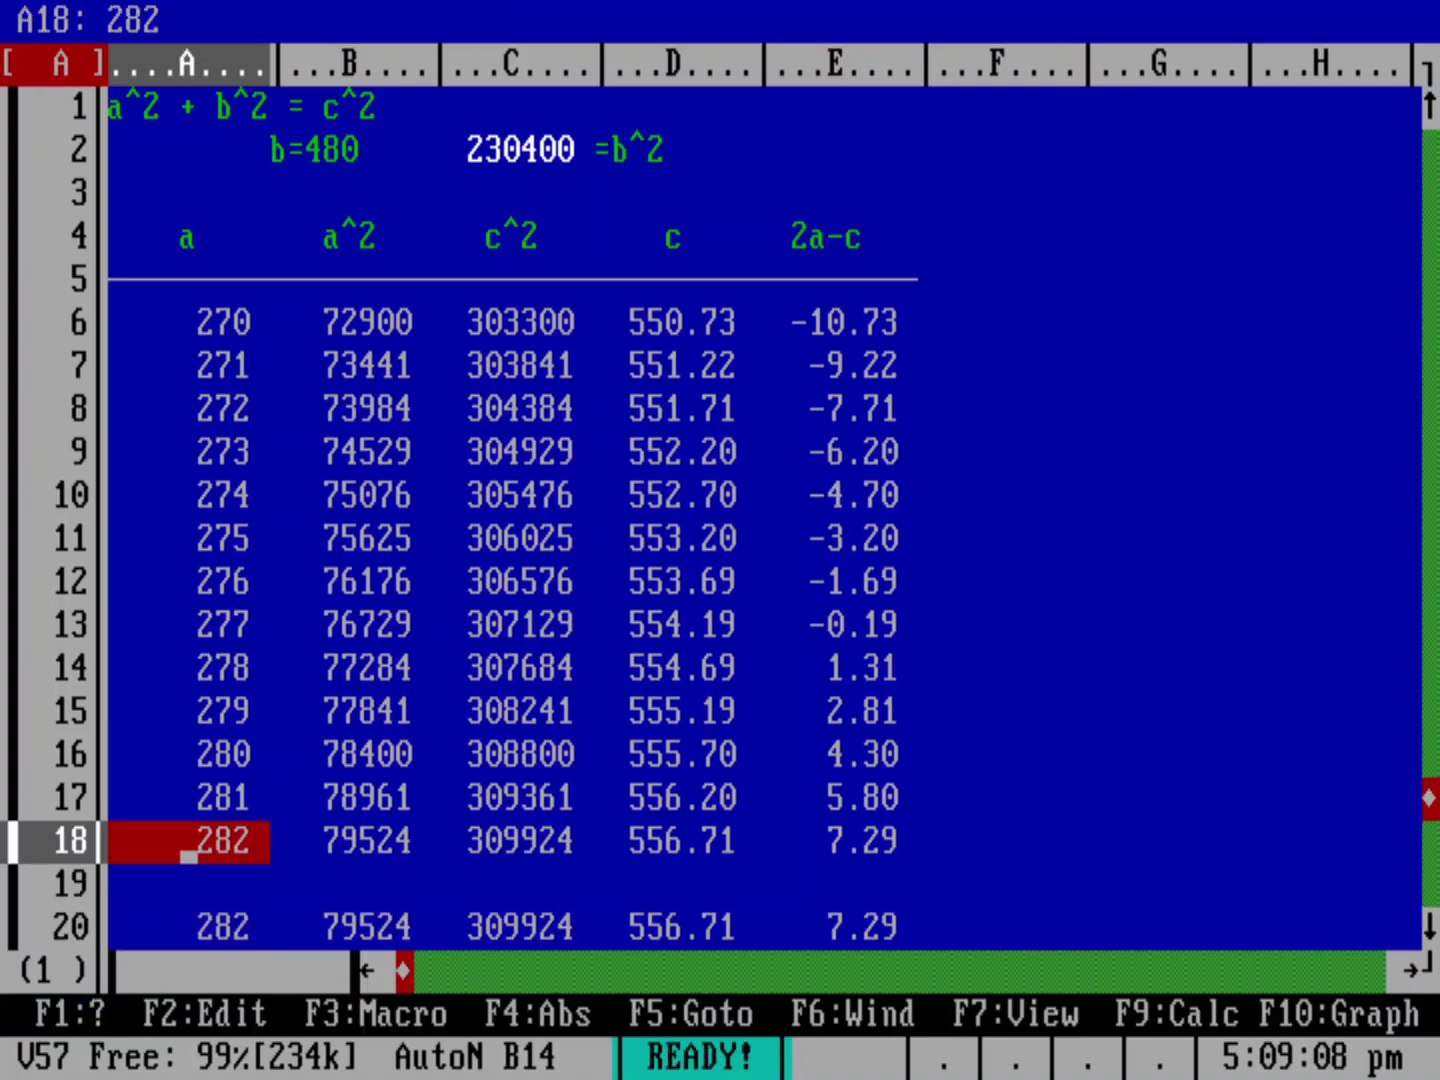
Step: Put the label 'GoalSeek' in F20, beside the 2a-c result in E20
{"action": "key", "text": "Down"}
{"action": "key", "text": "Down"}
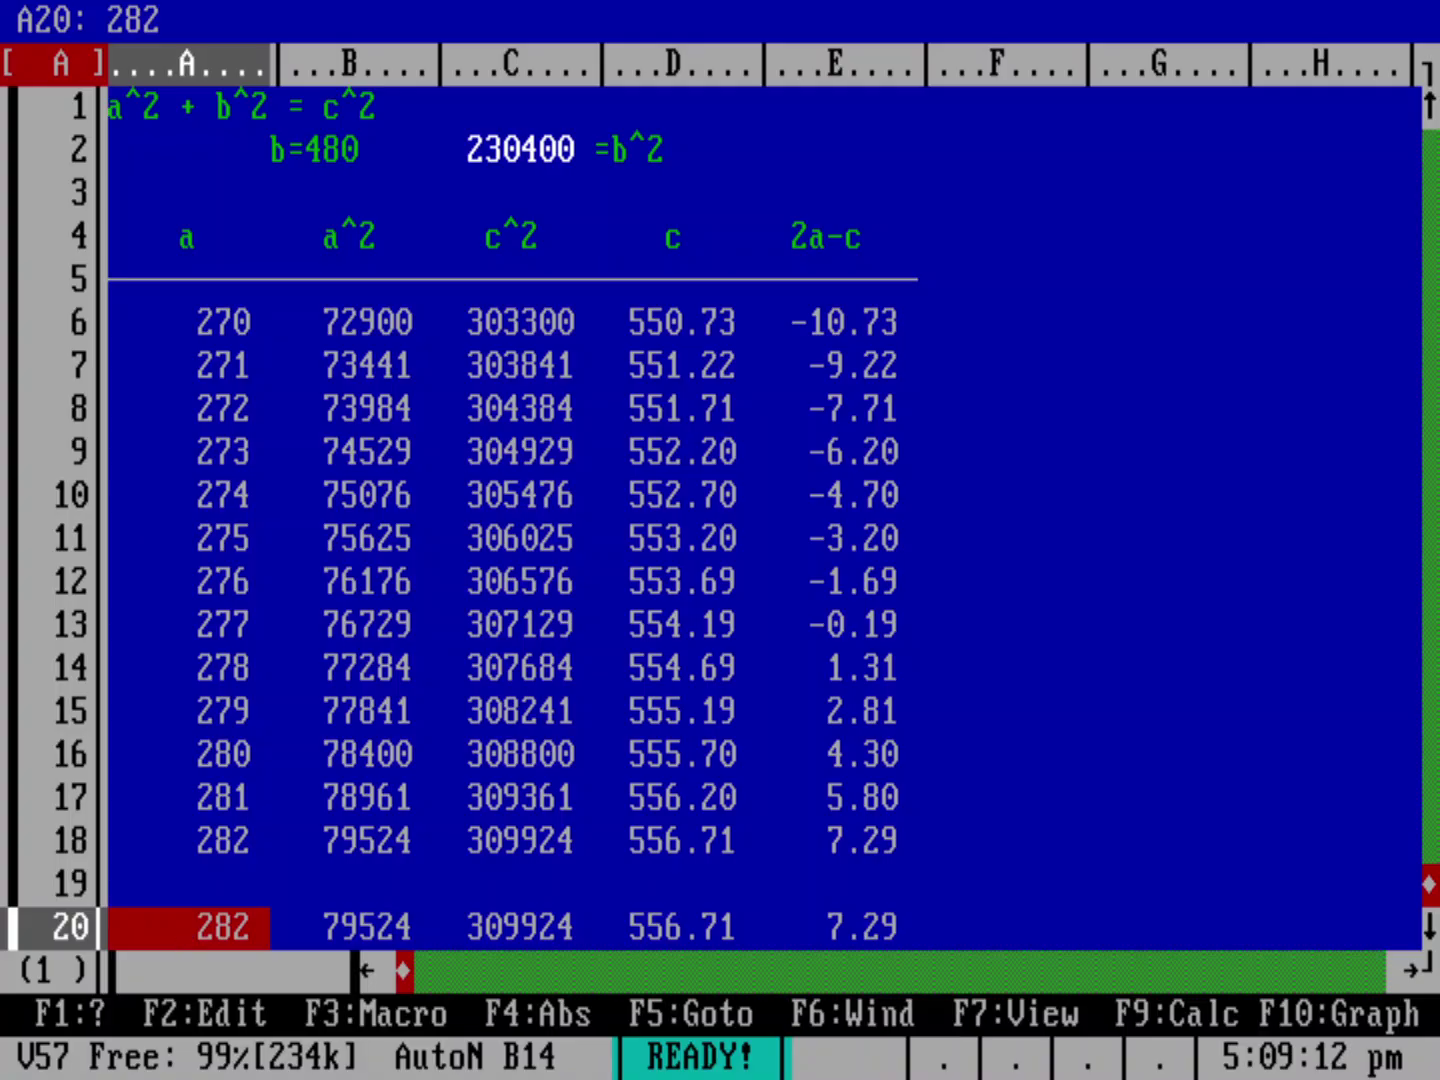
{"action": "key", "text": "Right"}
{"action": "key", "text": "Right"}
{"action": "key", "text": "Right"}
{"action": "key", "text": "Right"}
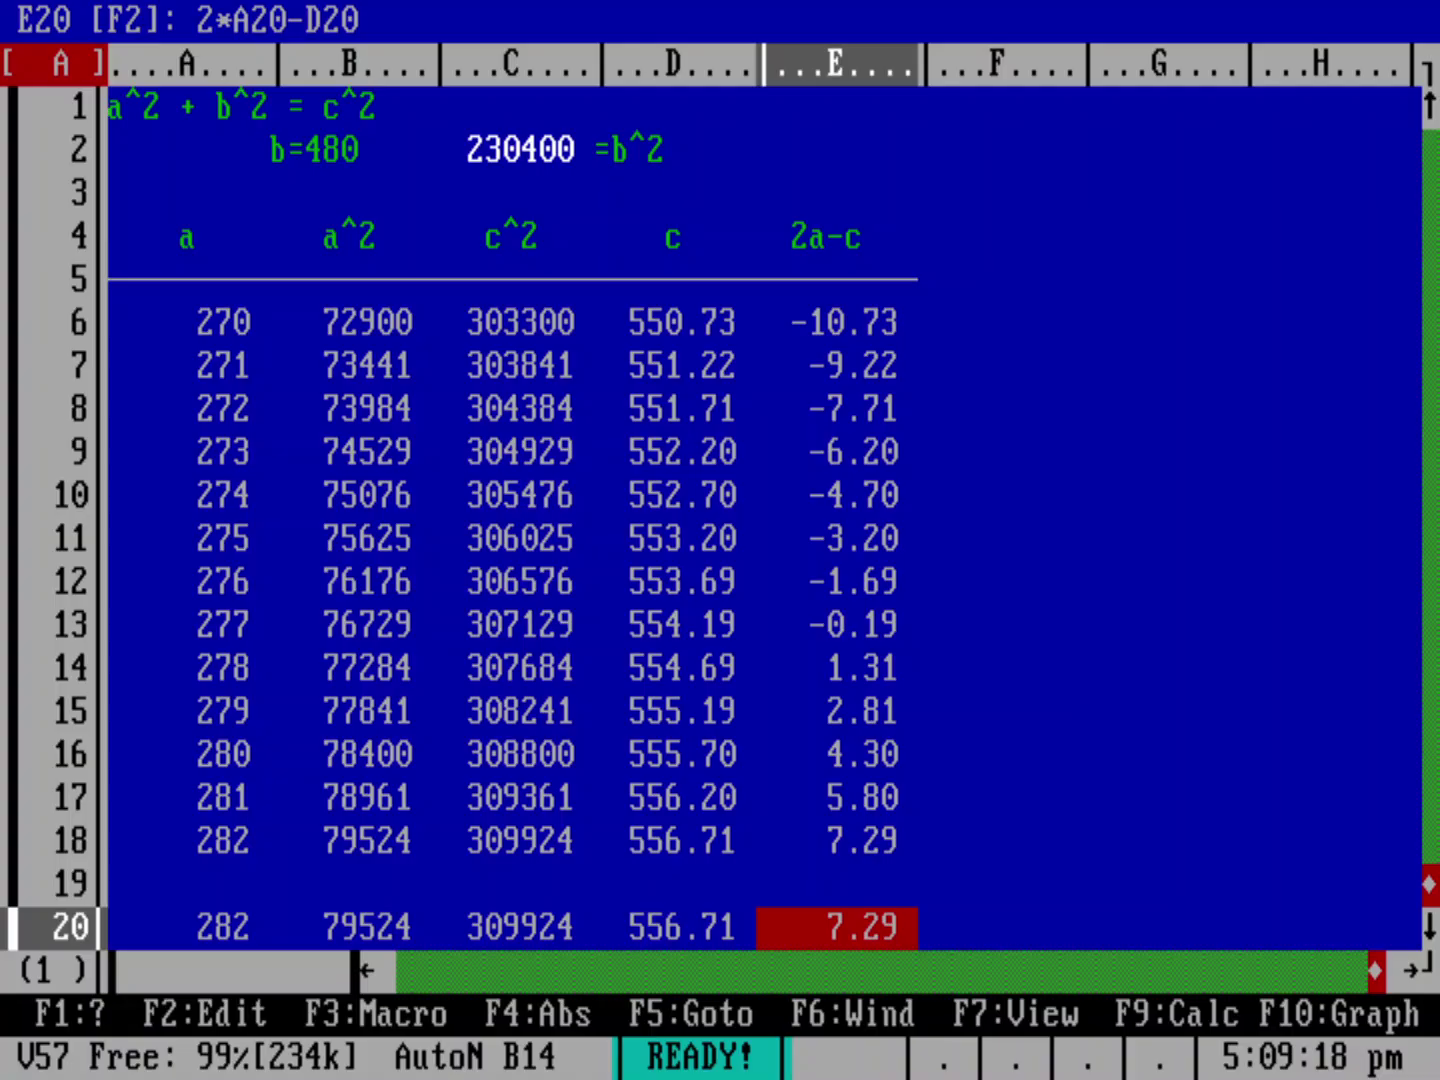
{"action": "key", "text": "Right"}
{"action": "type", "text": "'"}
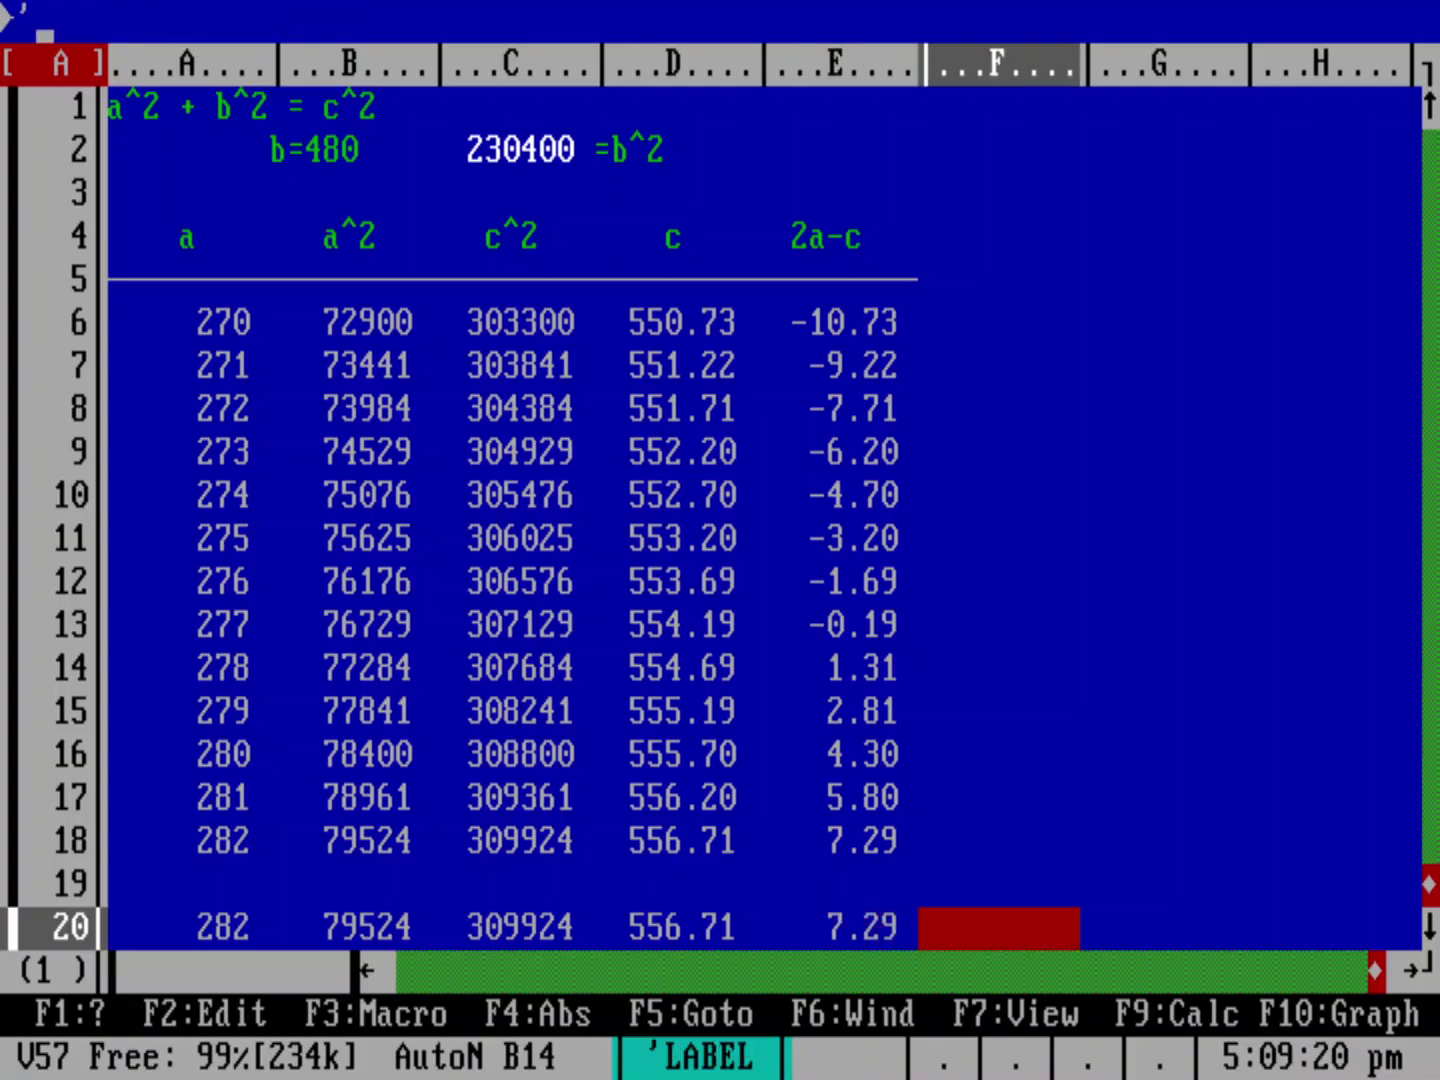
{"action": "type", "text": "GoalSeek"}
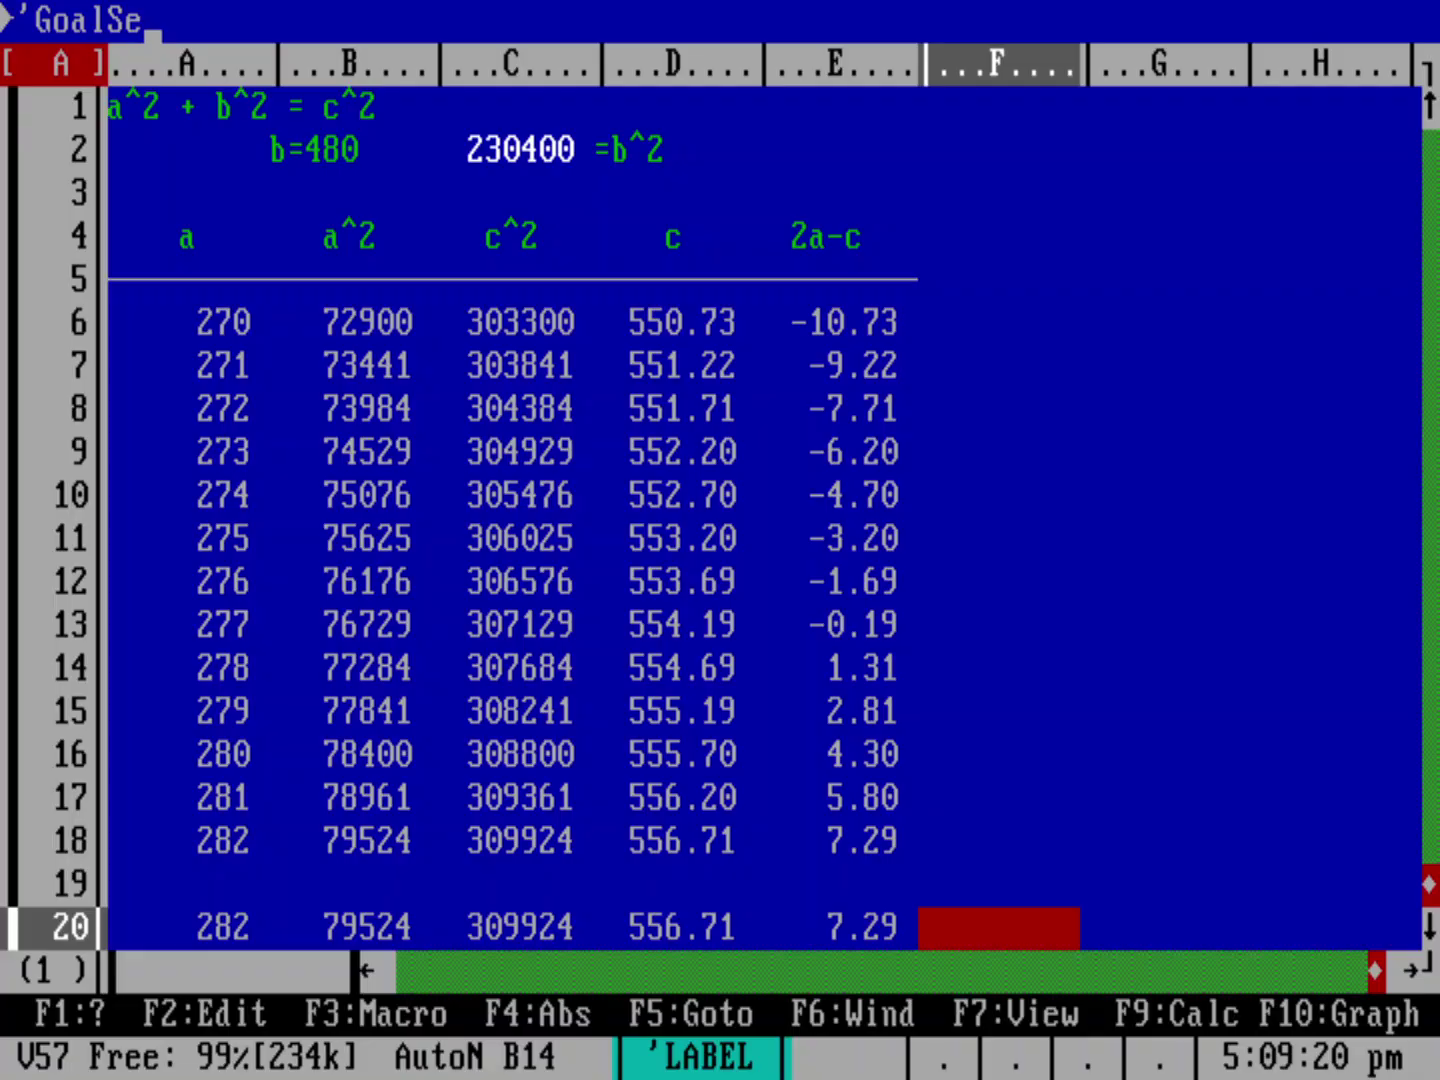
{"action": "key", "text": "Return"}
{"action": "key", "text": "Left"}
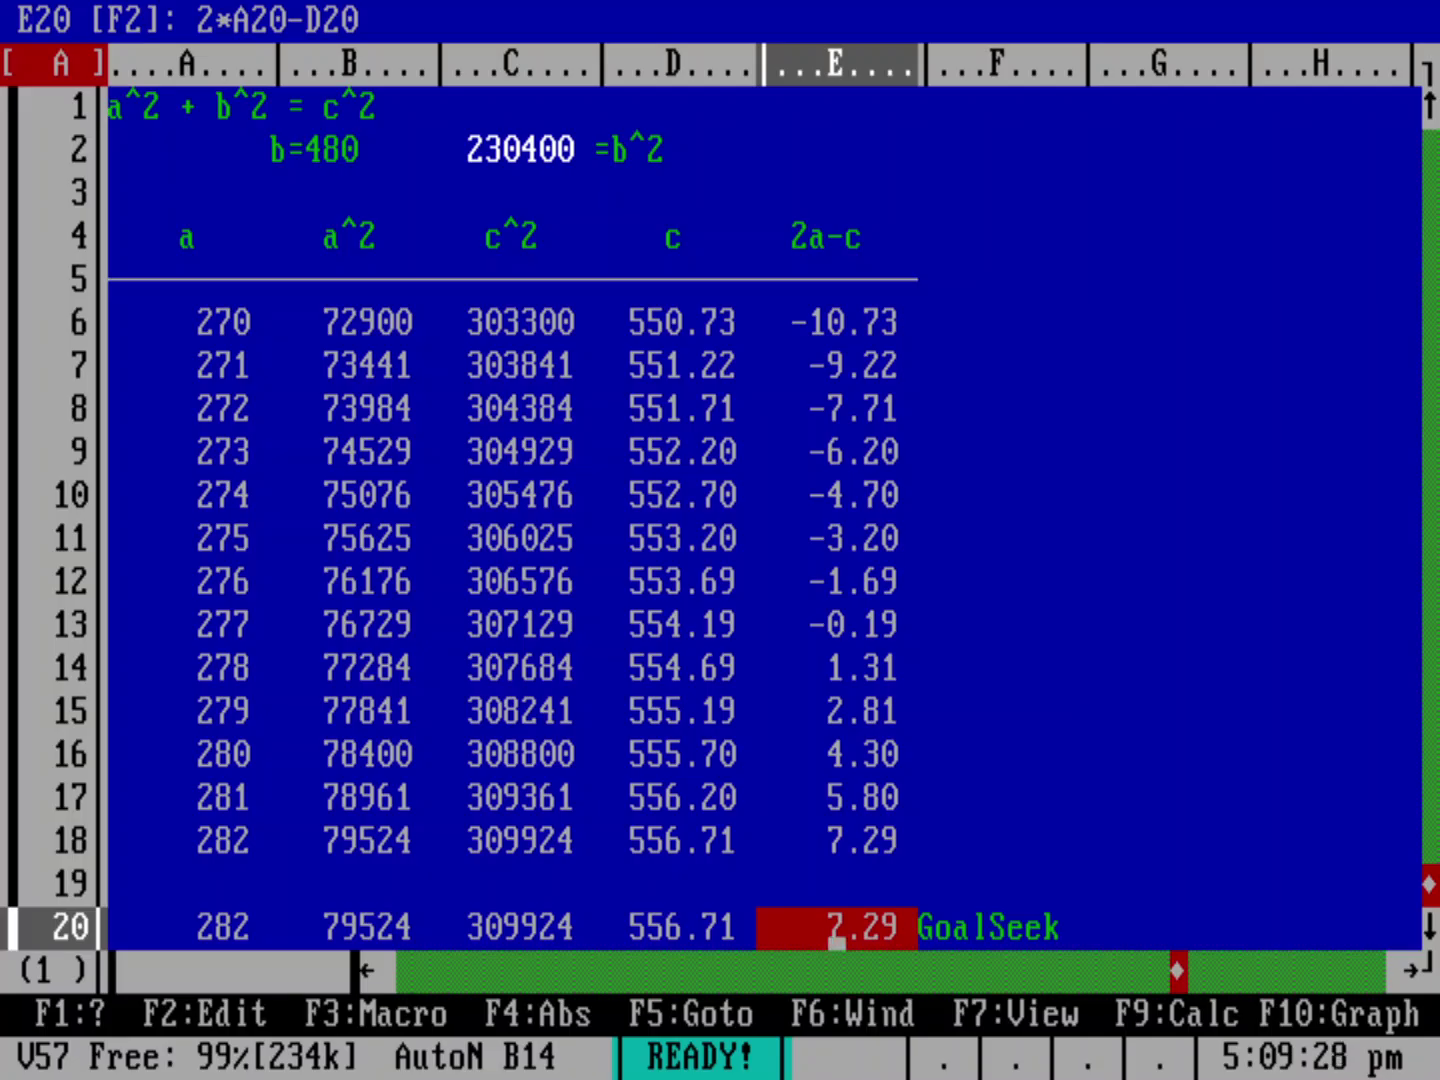
Step: Give cell E20 a green background with Range Color
{"action": "key", "text": "slash"}
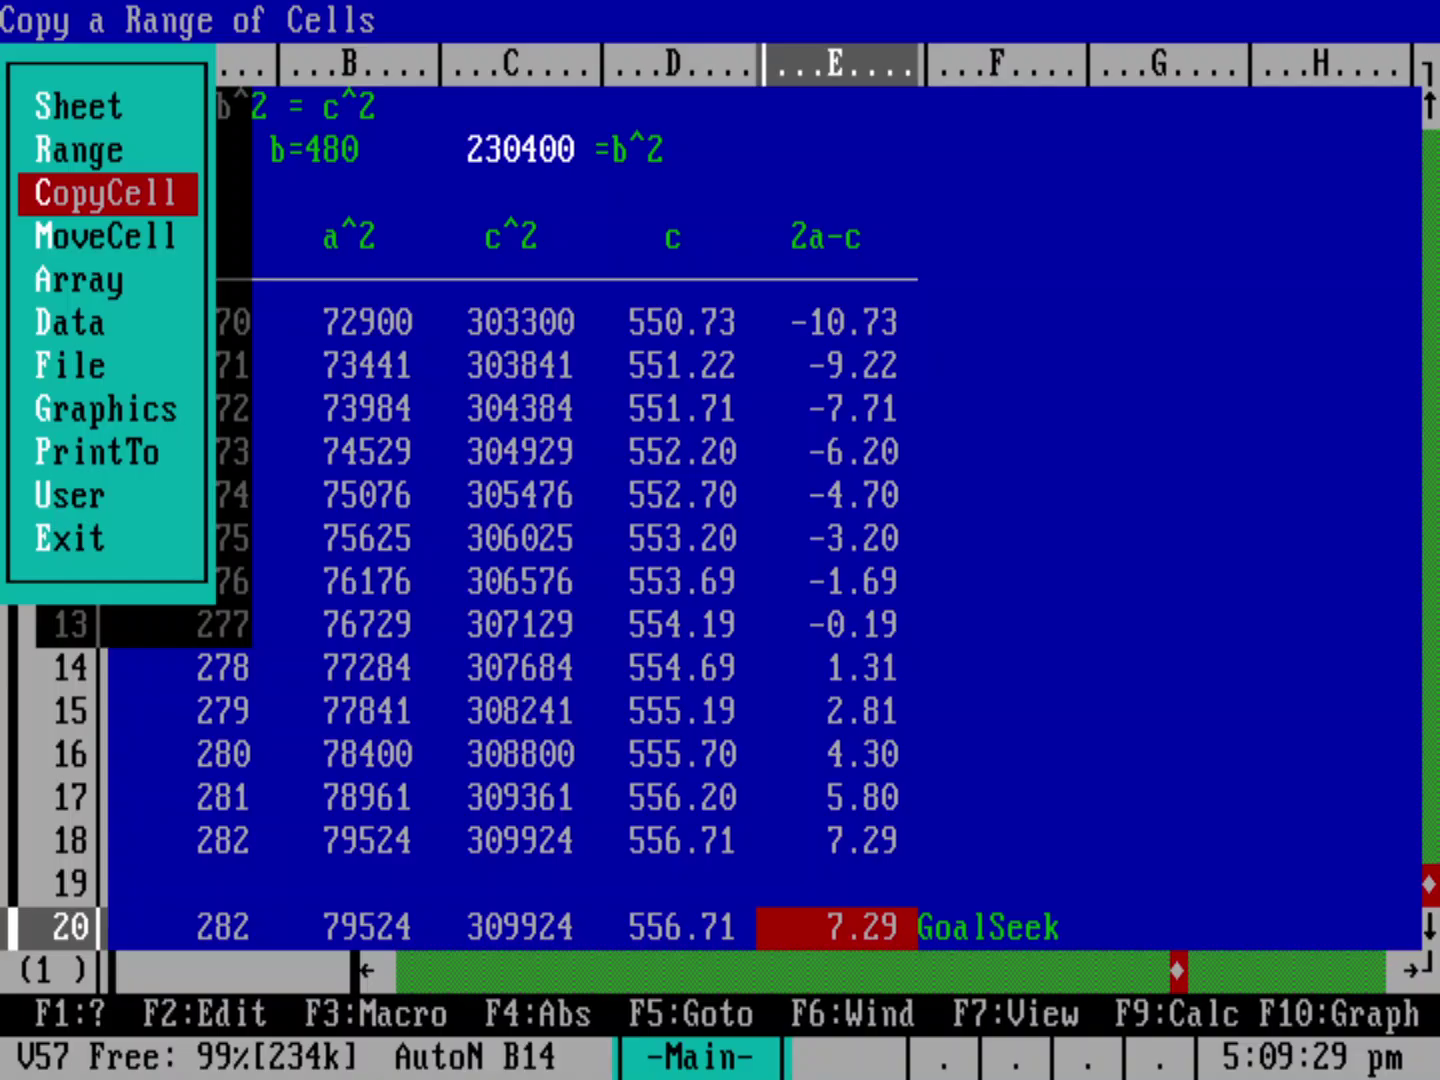
{"action": "key", "text": "Up"}
{"action": "key", "text": "Return"}
{"action": "key", "text": "Down"}
{"action": "key", "text": "Down"}
{"action": "key", "text": "Down"}
{"action": "key", "text": "Down"}
{"action": "key", "text": "Down"}
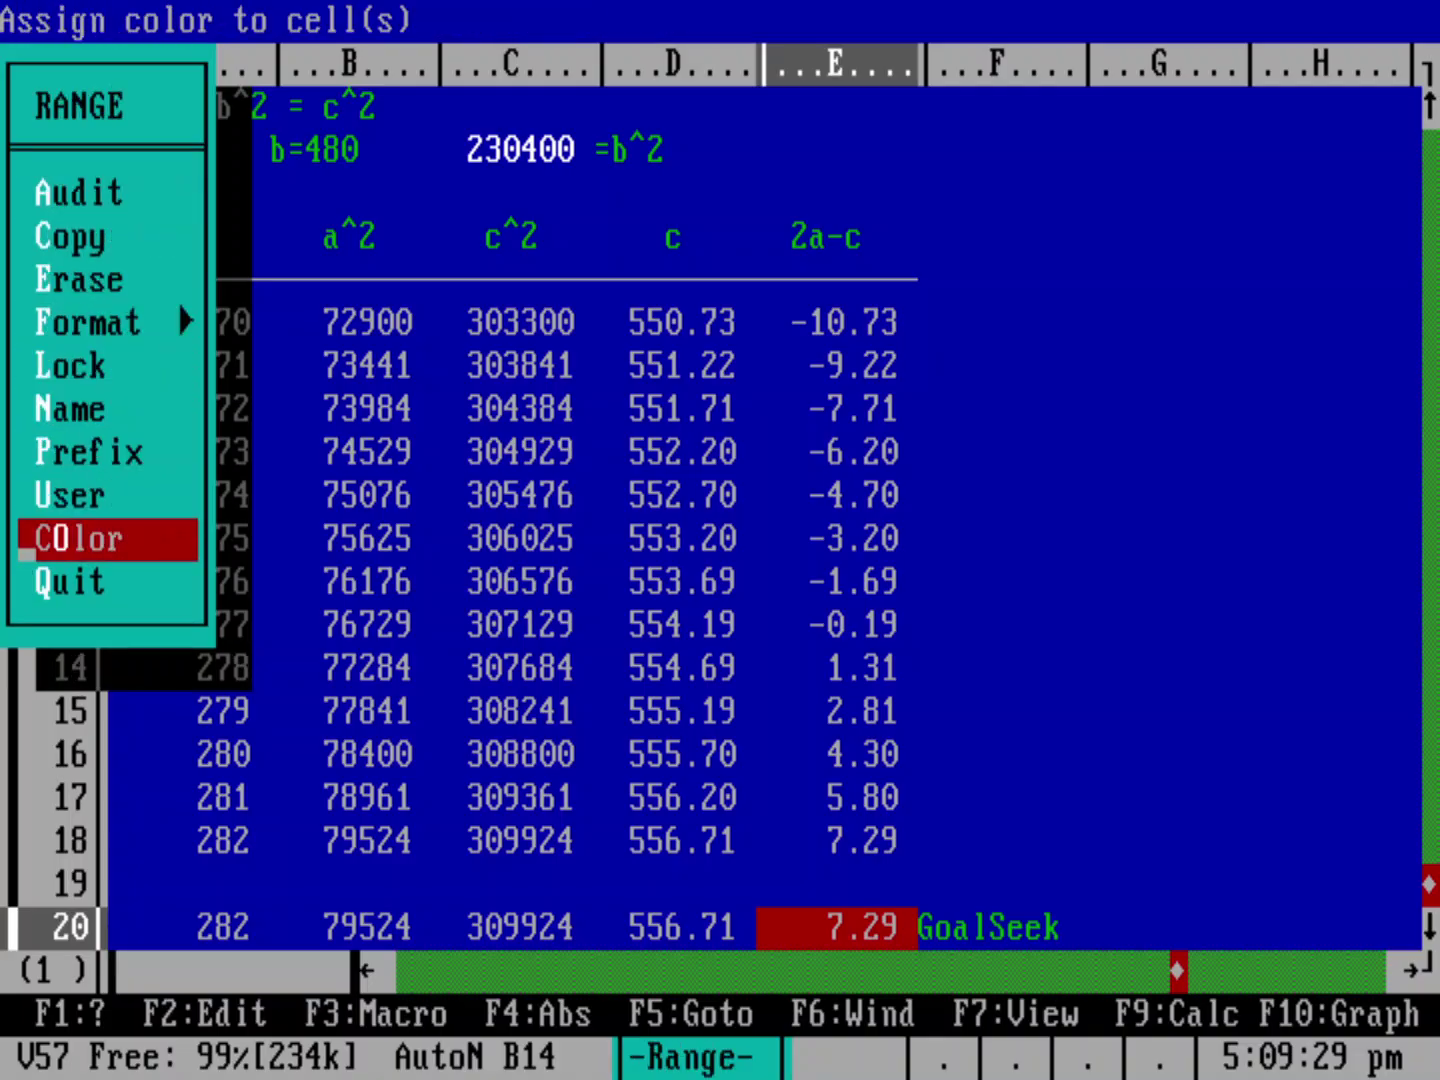
{"action": "key", "text": "Return"}
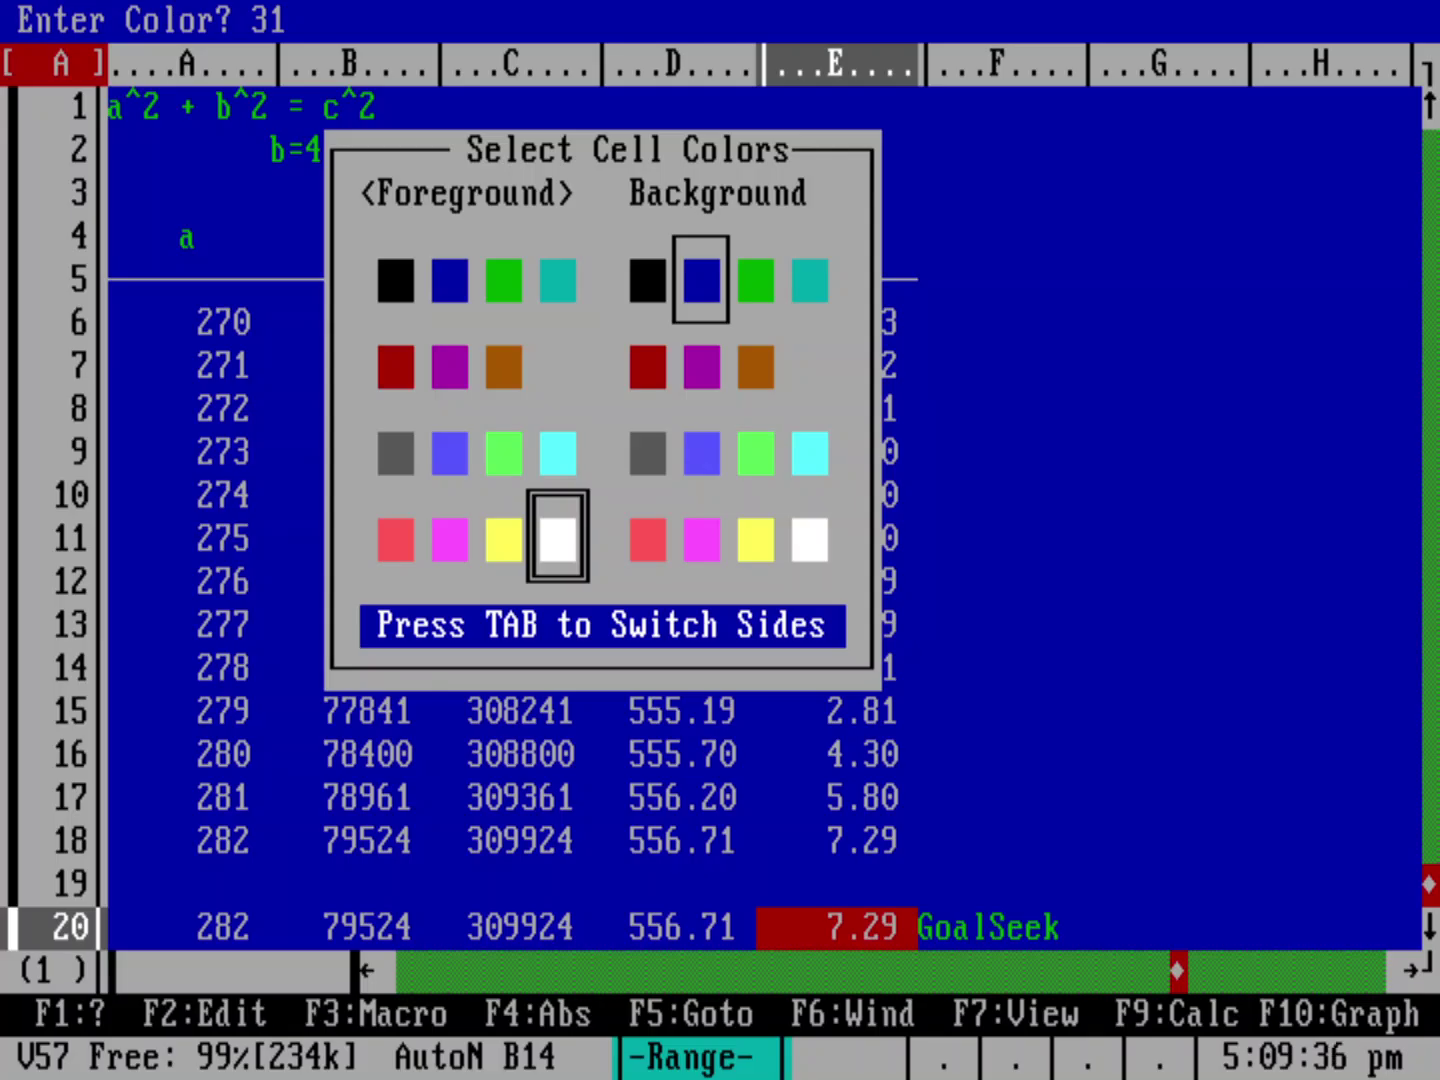
{"action": "key", "text": "Tab"}
{"action": "key", "text": "Right"}
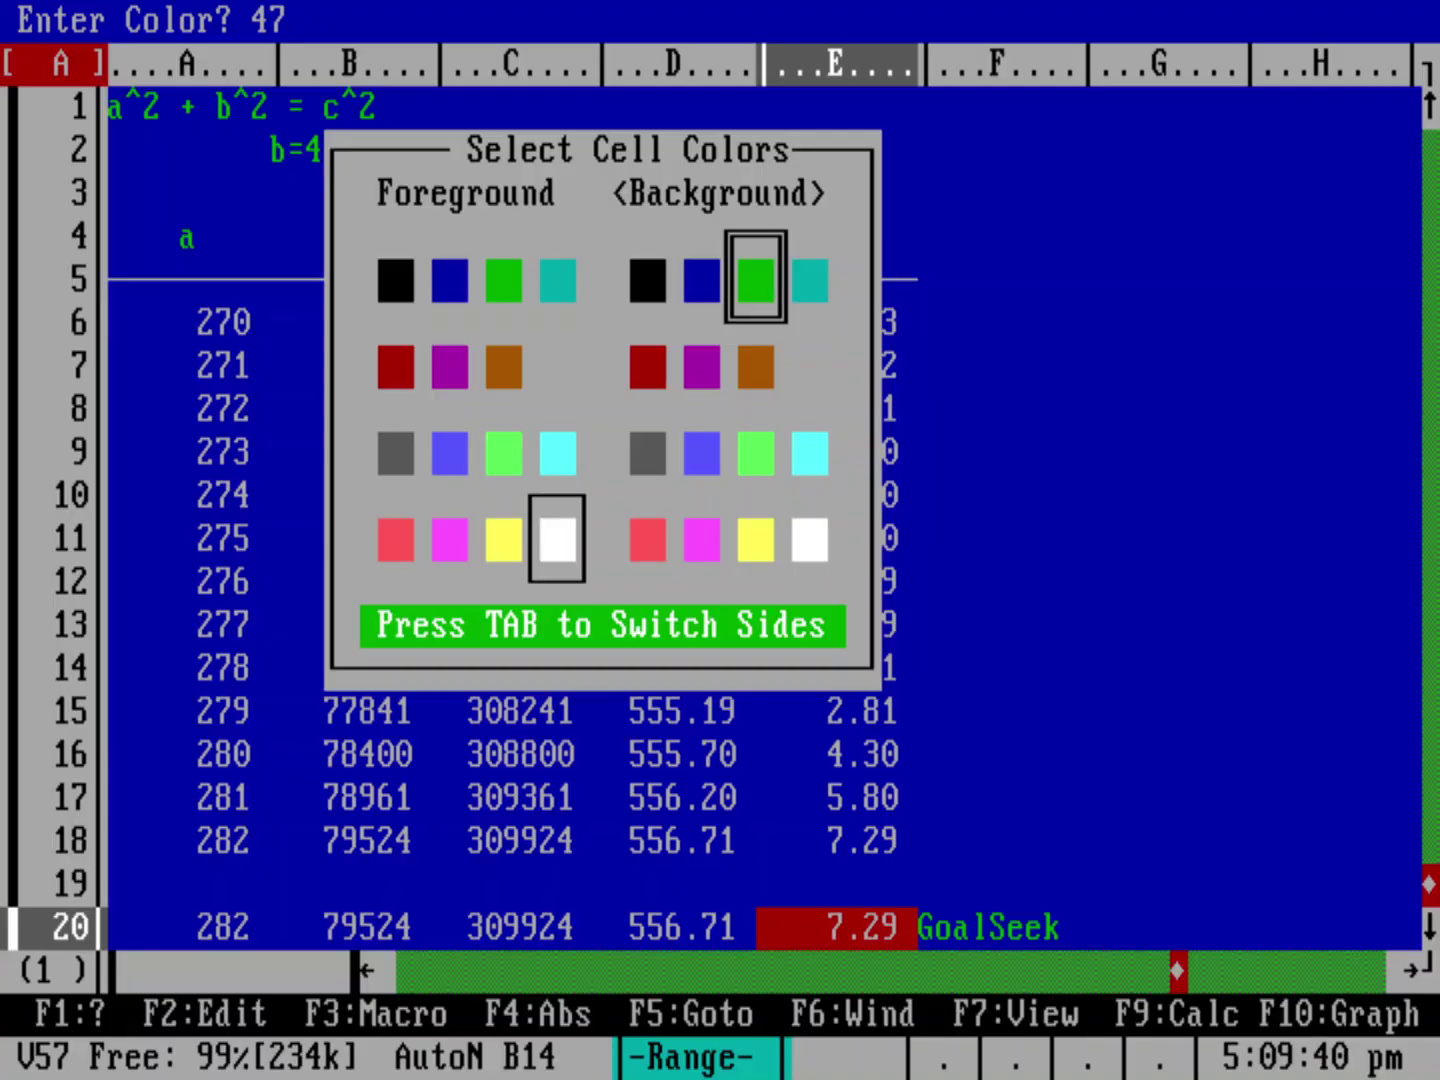
{"action": "key", "text": "Return"}
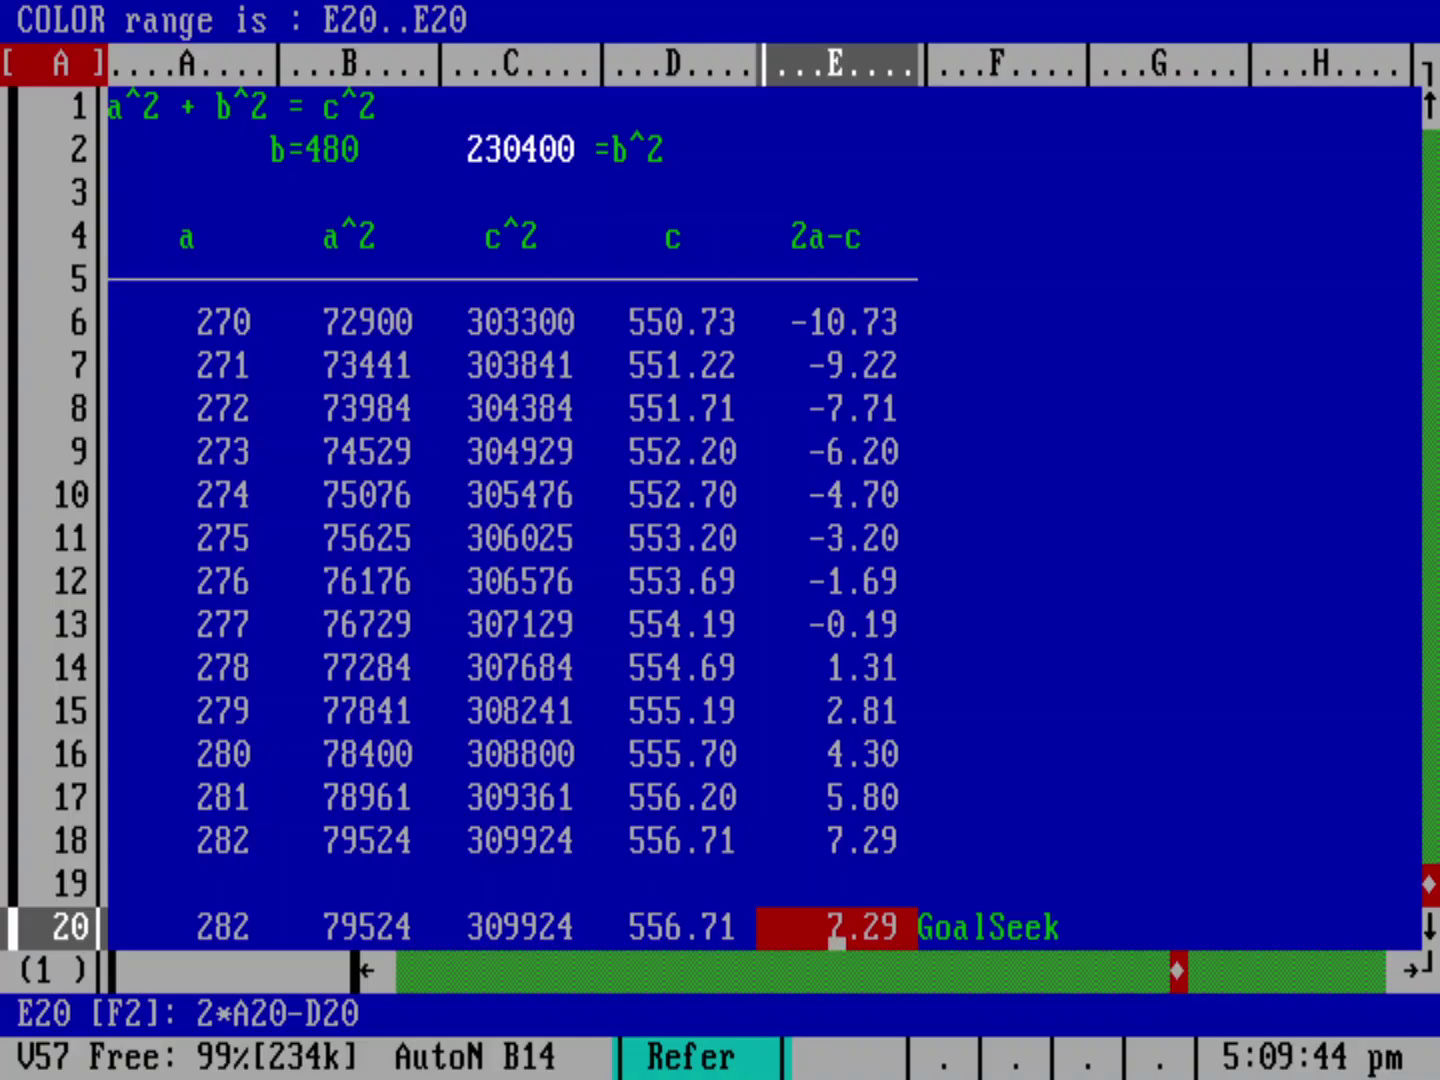
{"action": "key", "text": "Return"}
{"action": "left_click", "coordinate": [350, 926]}
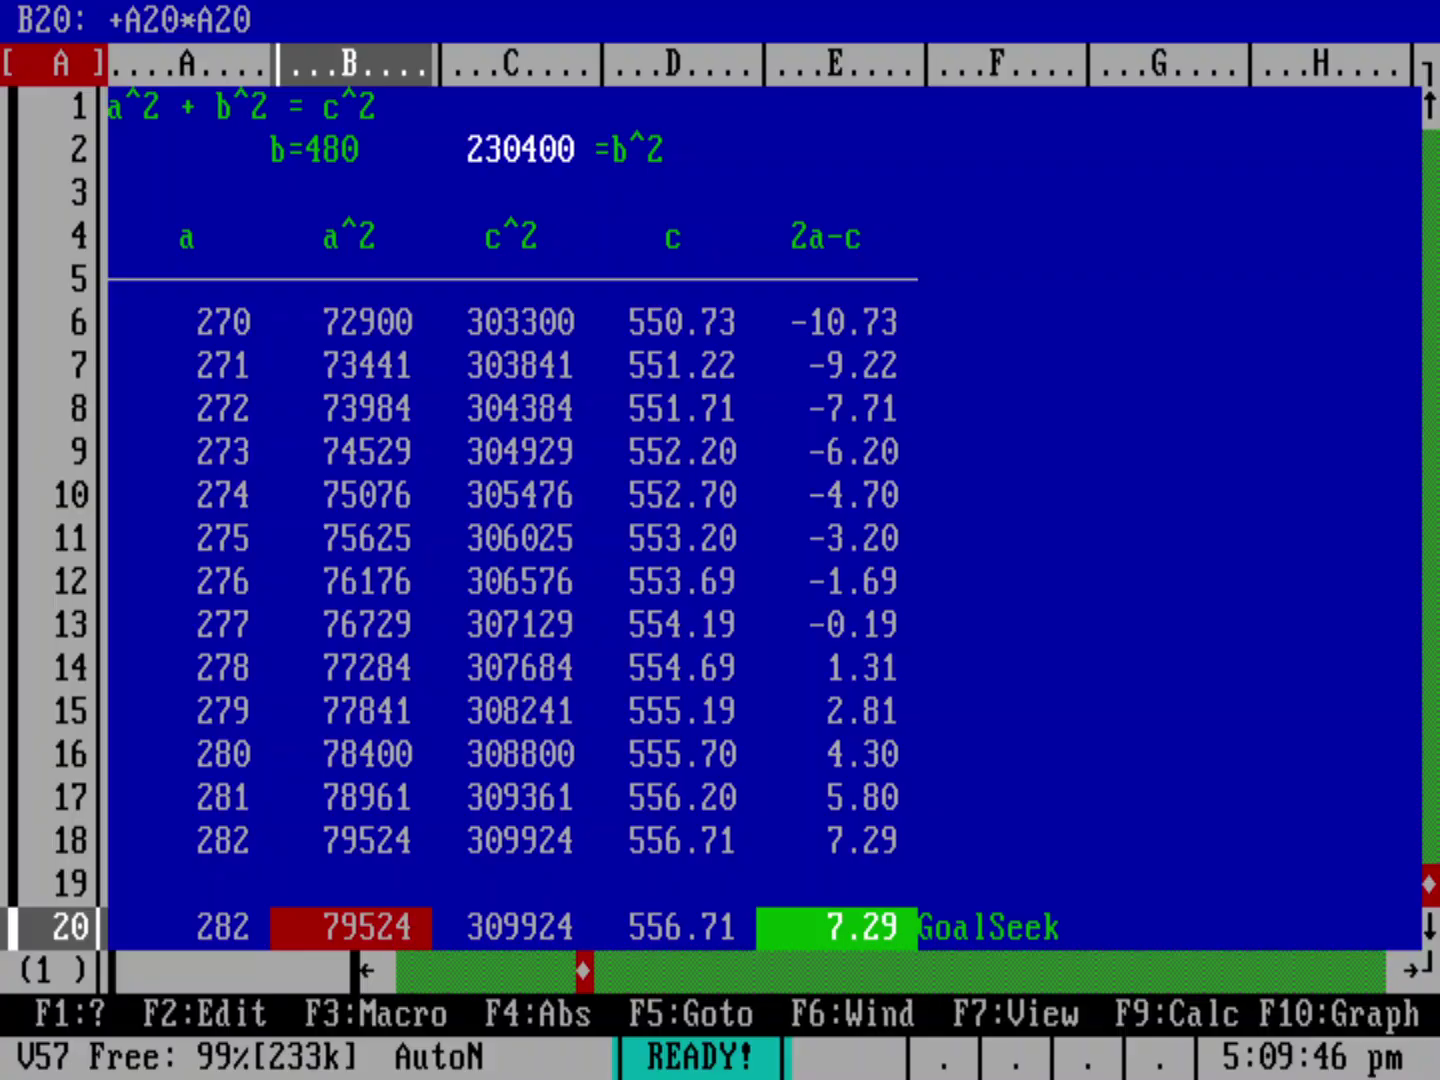
Step: Give cell A20 a cyan background
{"action": "left_click", "coordinate": [190, 926]}
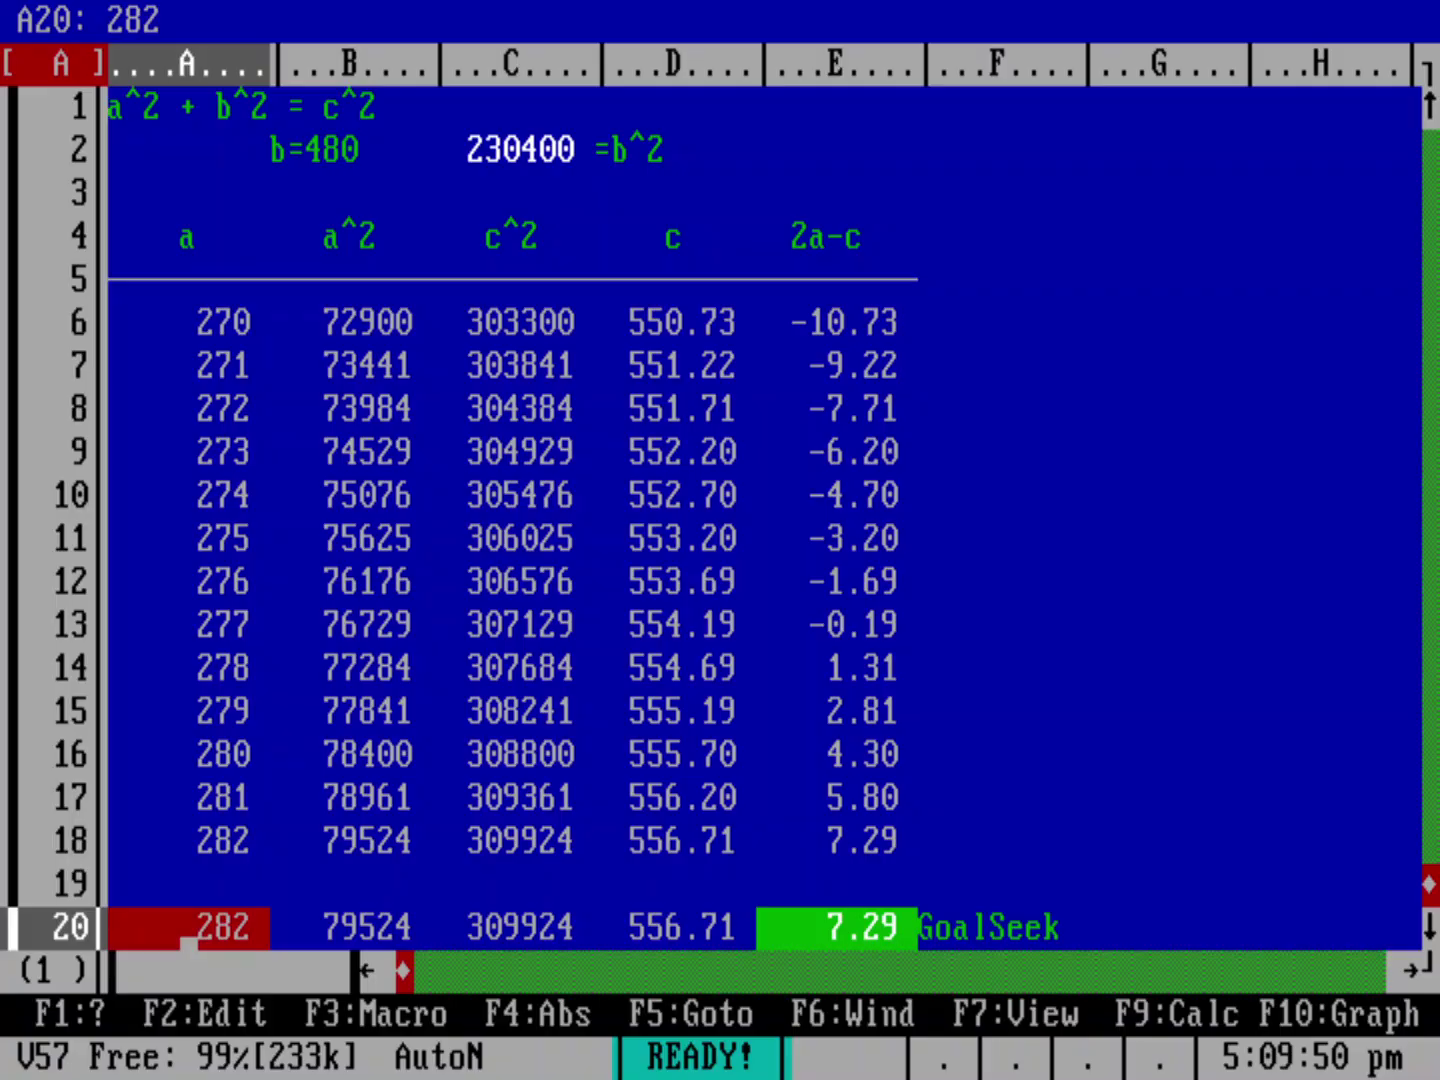
{"action": "key", "text": "slash"}
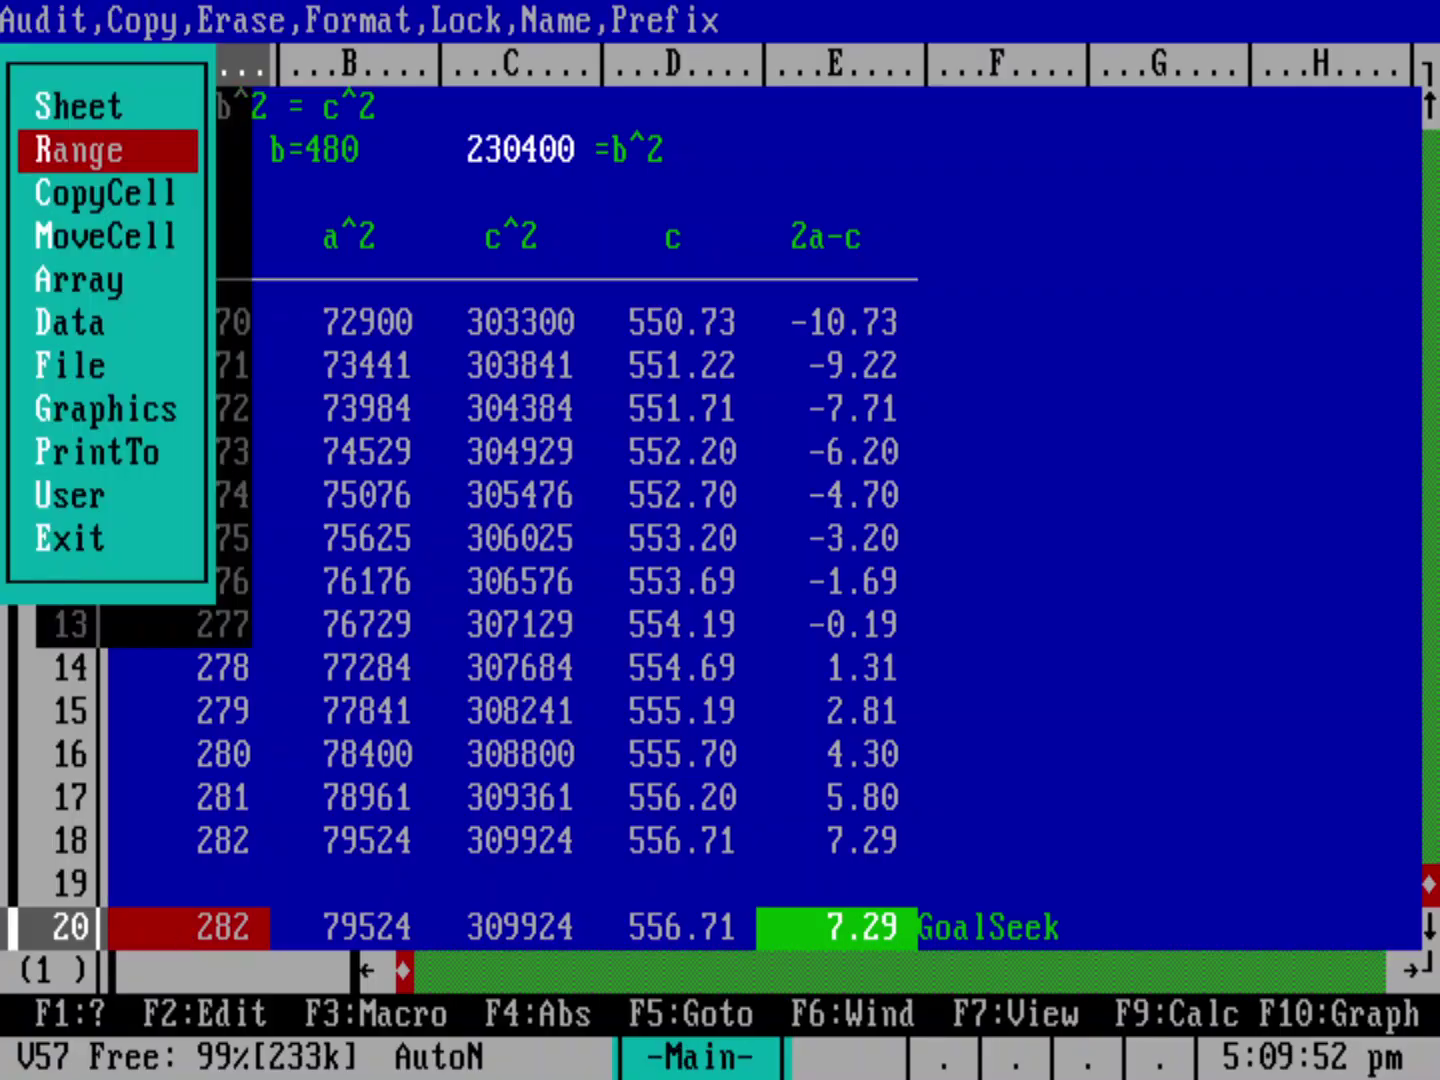
{"action": "key", "text": "Return"}
{"action": "key", "text": "Return"}
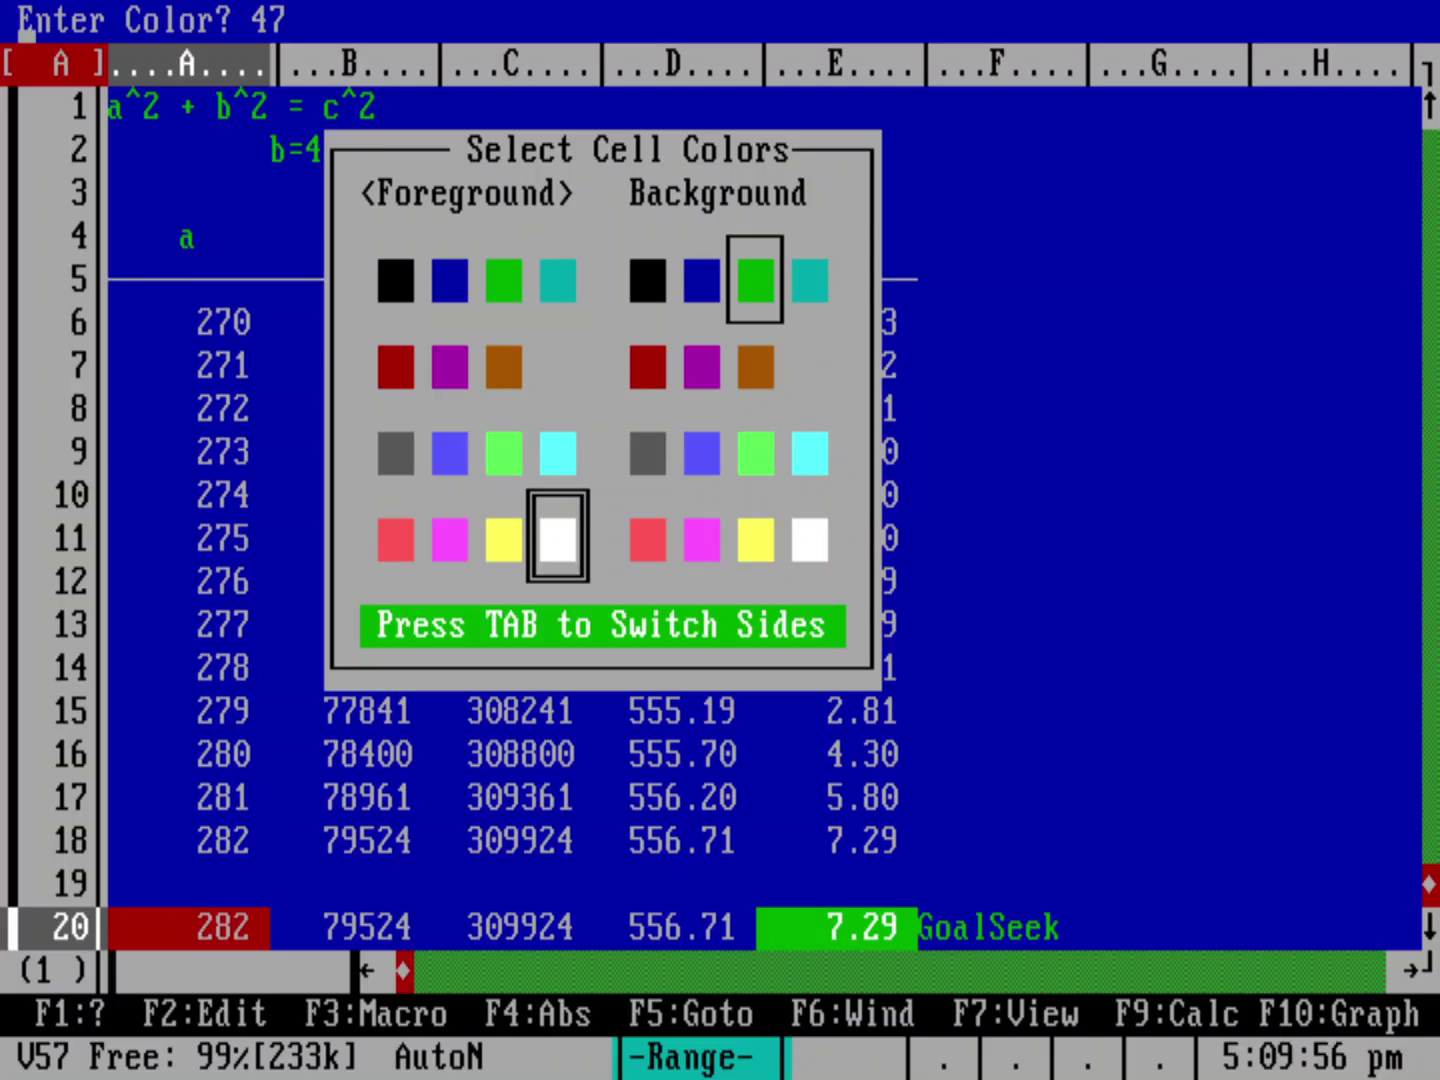
{"action": "key", "text": "Tab"}
{"action": "key", "text": "Right"}
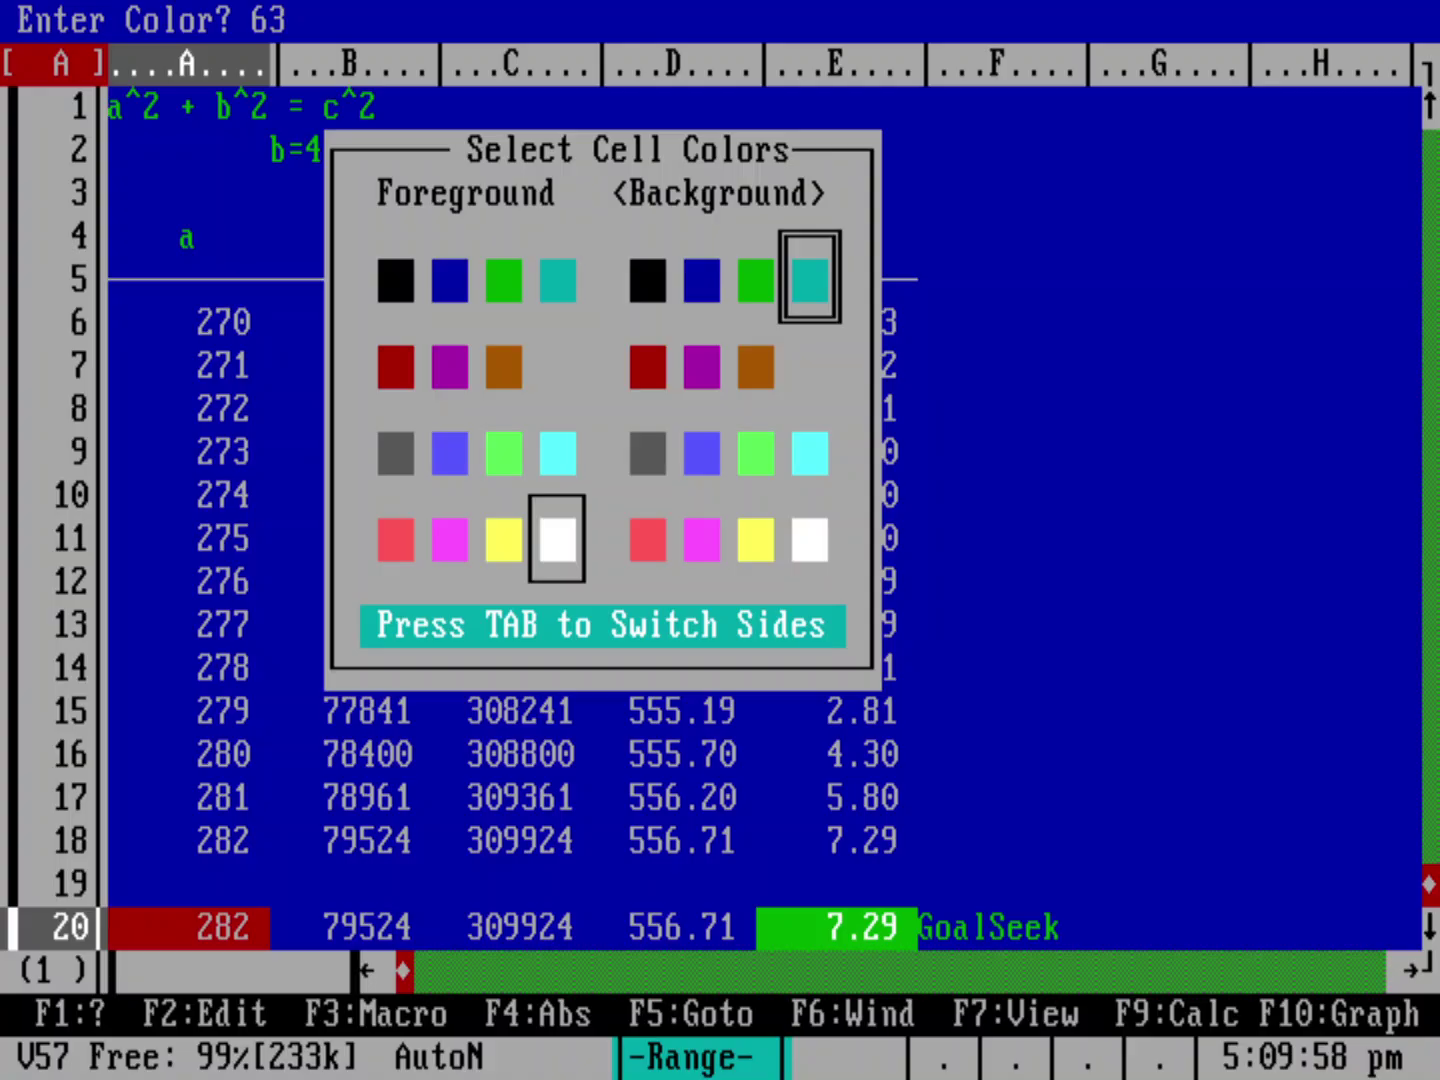
{"action": "key", "text": "Return"}
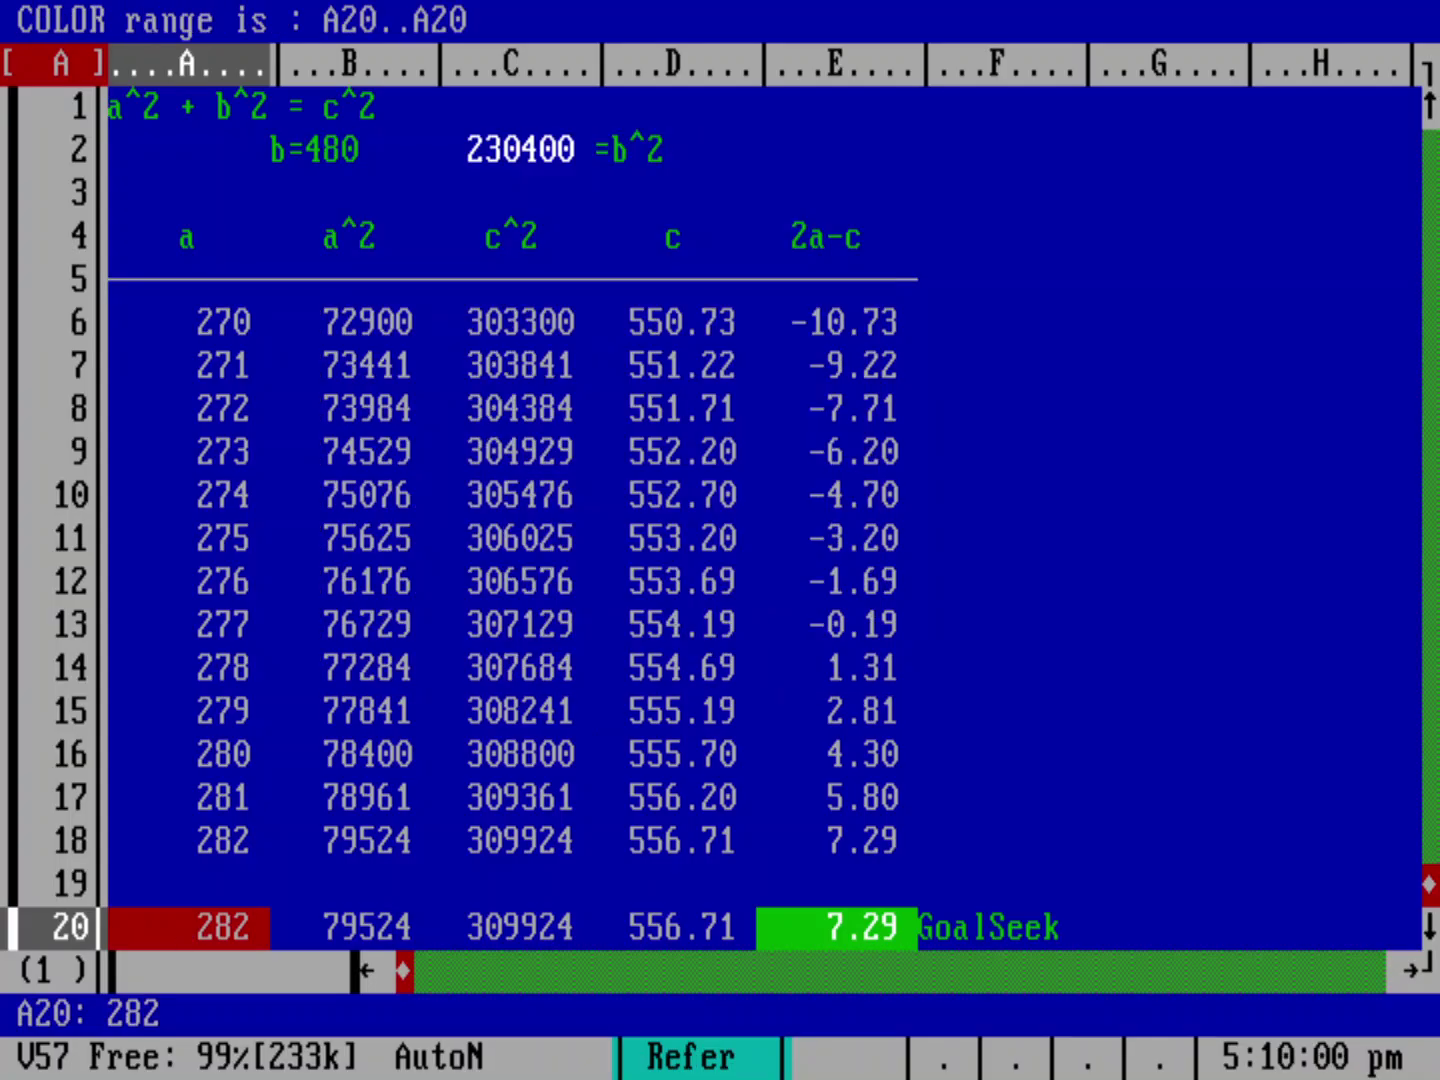
{"action": "key", "text": "Return"}
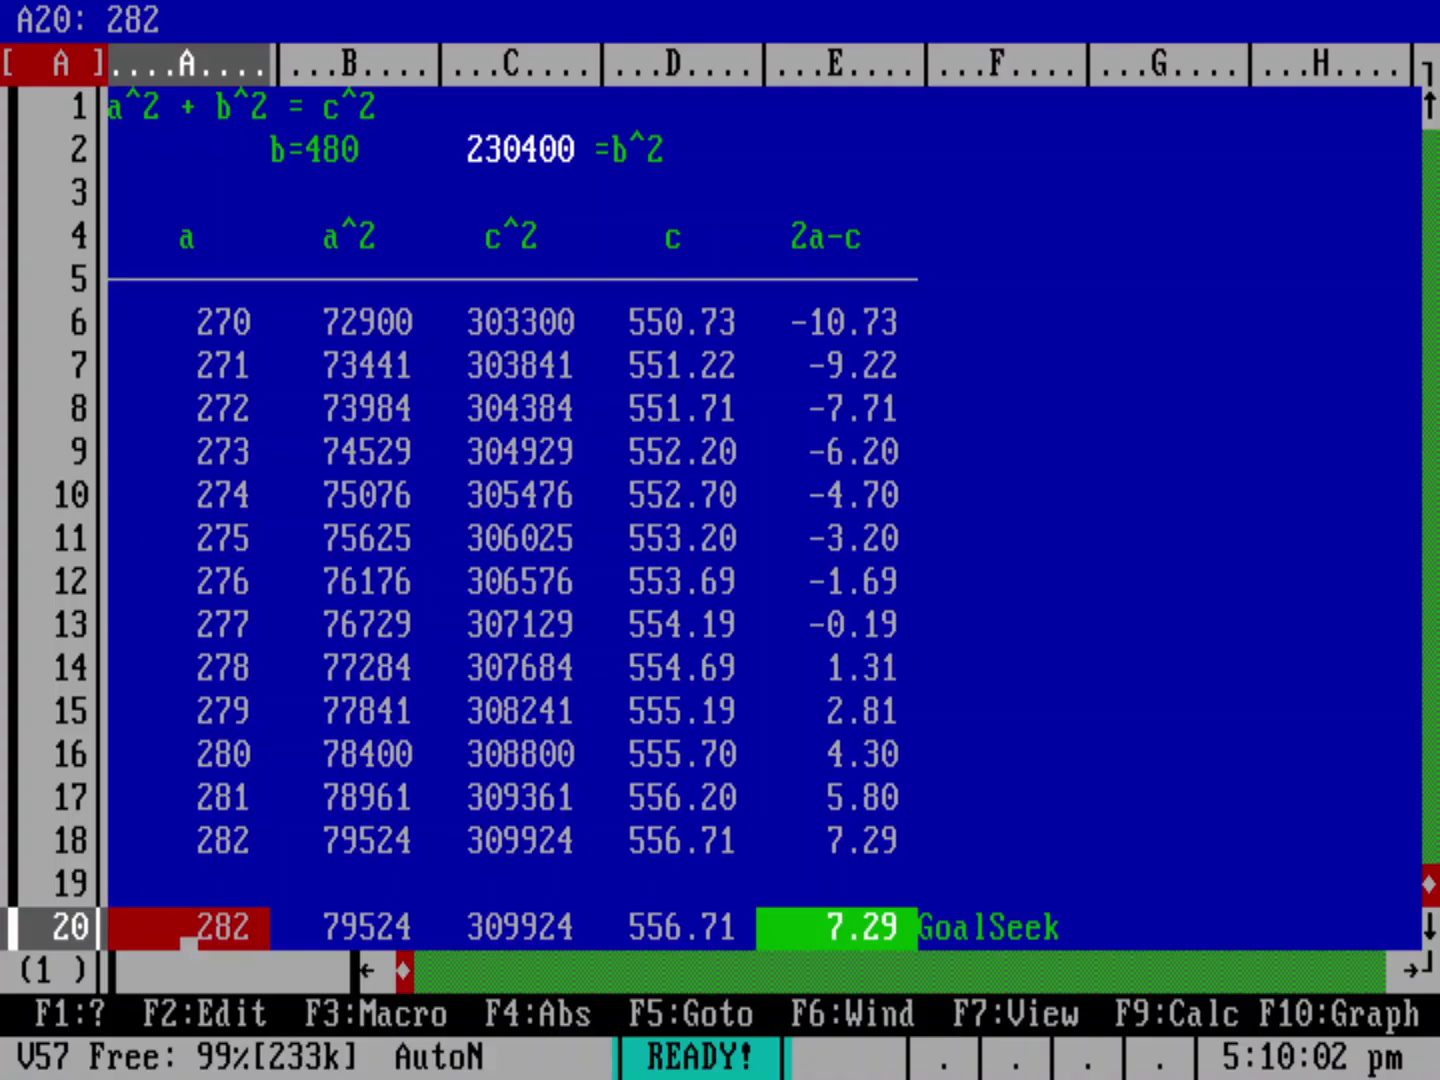
{"action": "key", "text": "Right"}
{"action": "key", "text": "Right"}
{"action": "key", "text": "Right"}
{"action": "key", "text": "Right"}
{"action": "key", "text": "Right"}
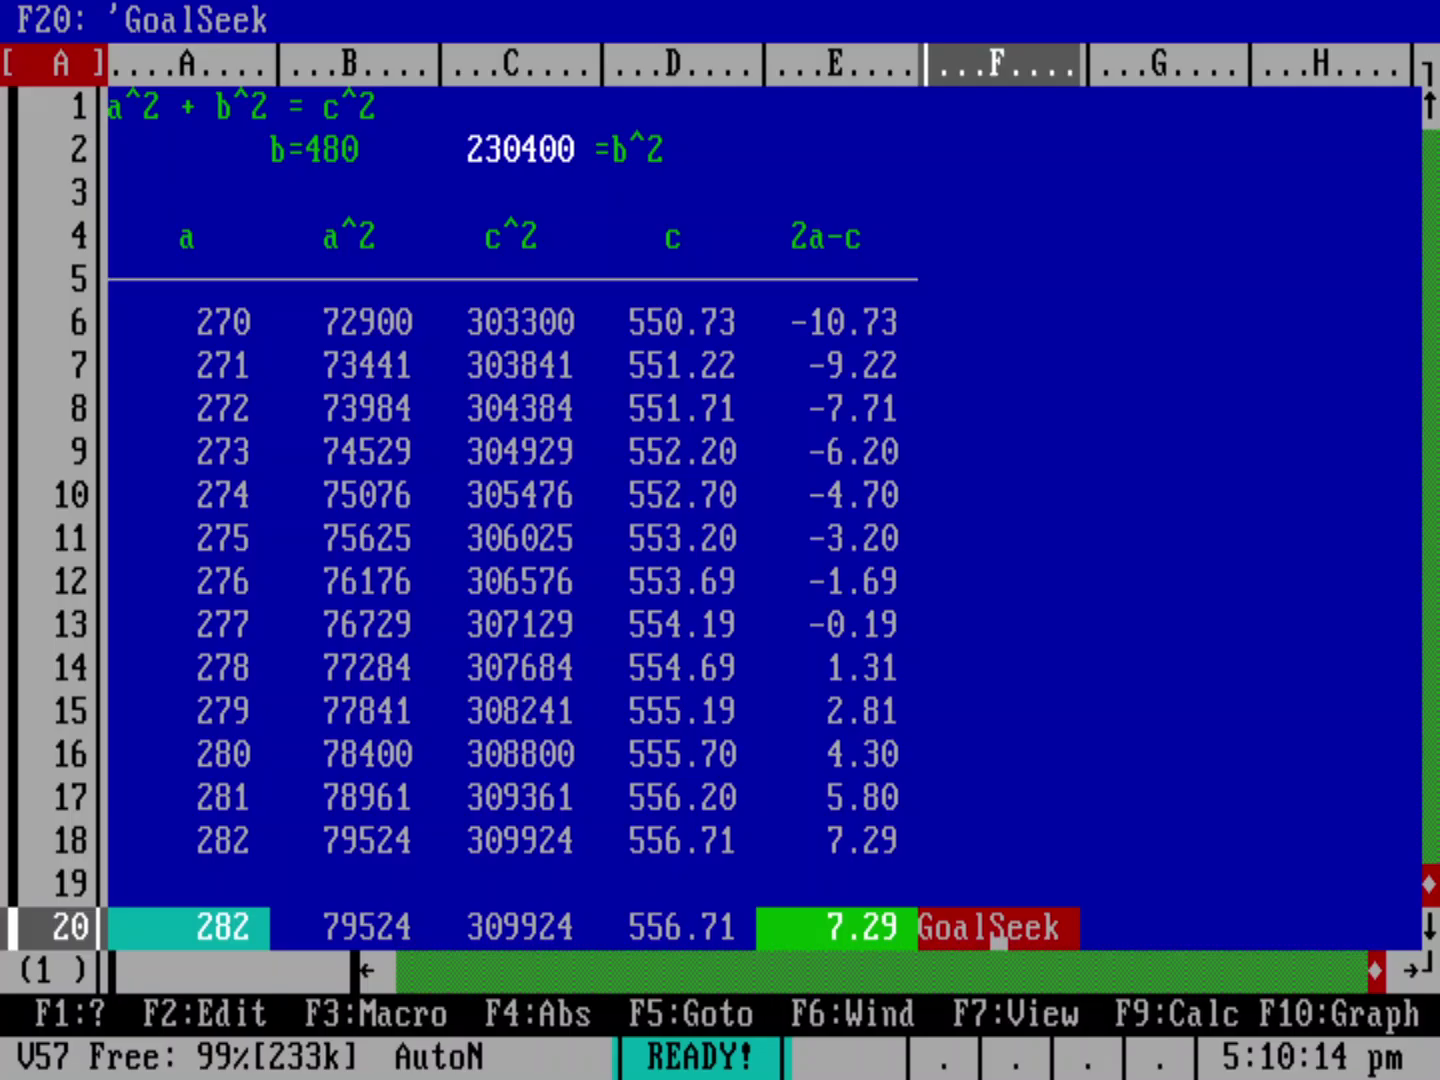
Step: Start Data GoalSeek and set A20 as the input cell
{"action": "key", "text": "slash"}
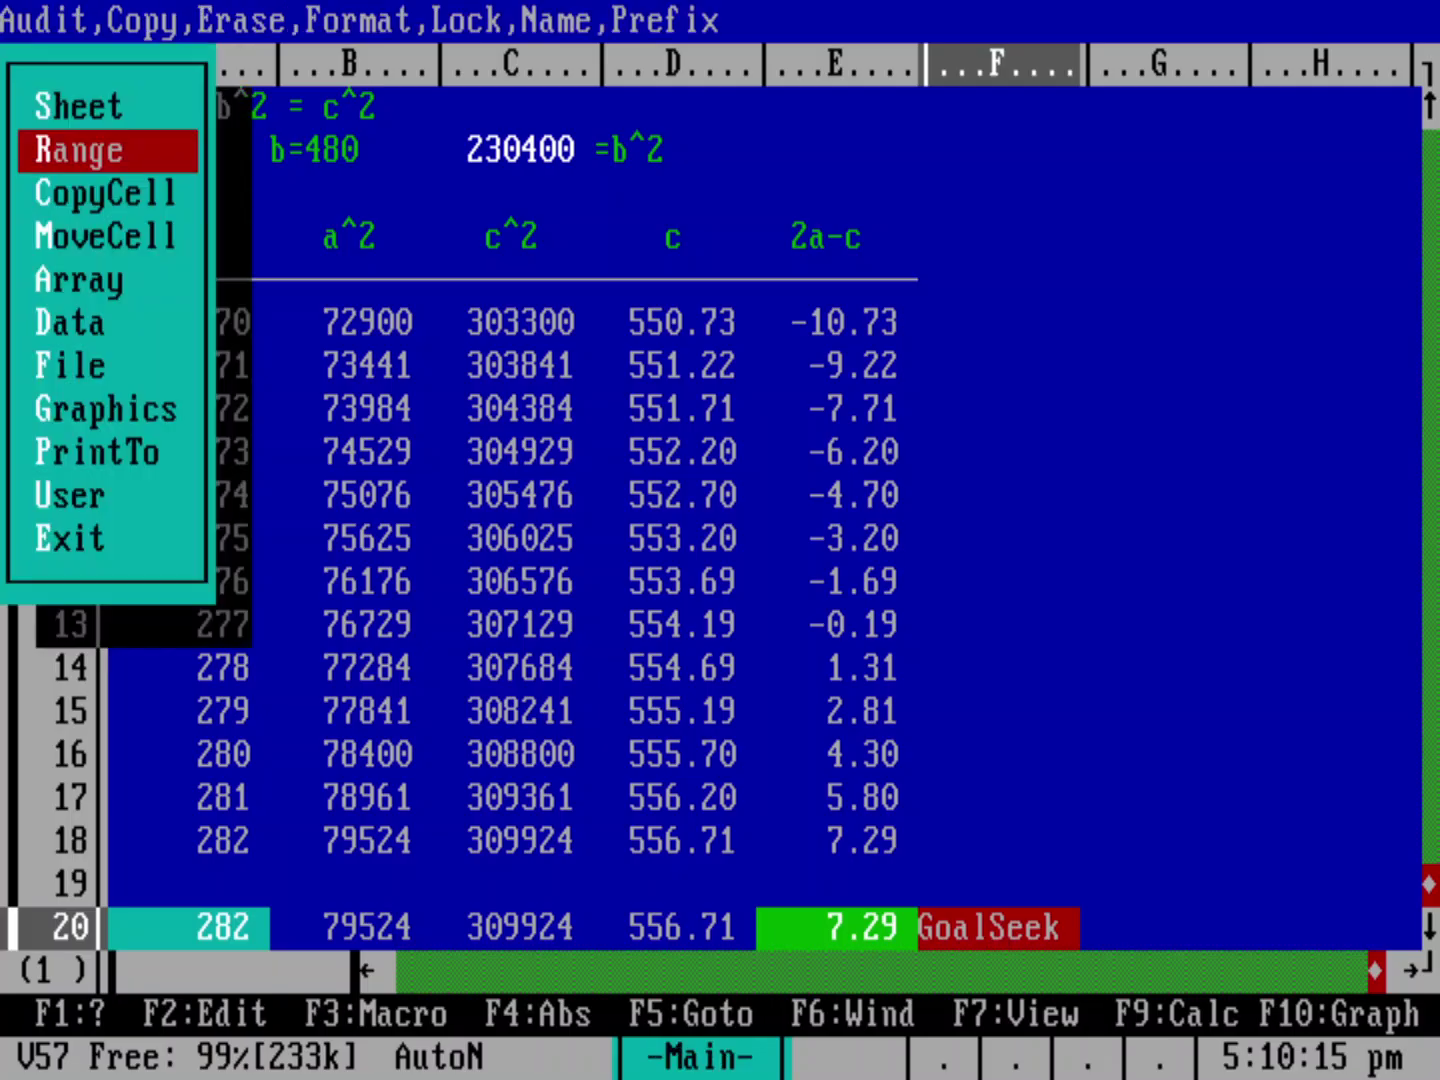
{"action": "key", "text": "Down"}
{"action": "key", "text": "Down"}
{"action": "key", "text": "Down"}
{"action": "key", "text": "Down"}
{"action": "key", "text": "Return"}
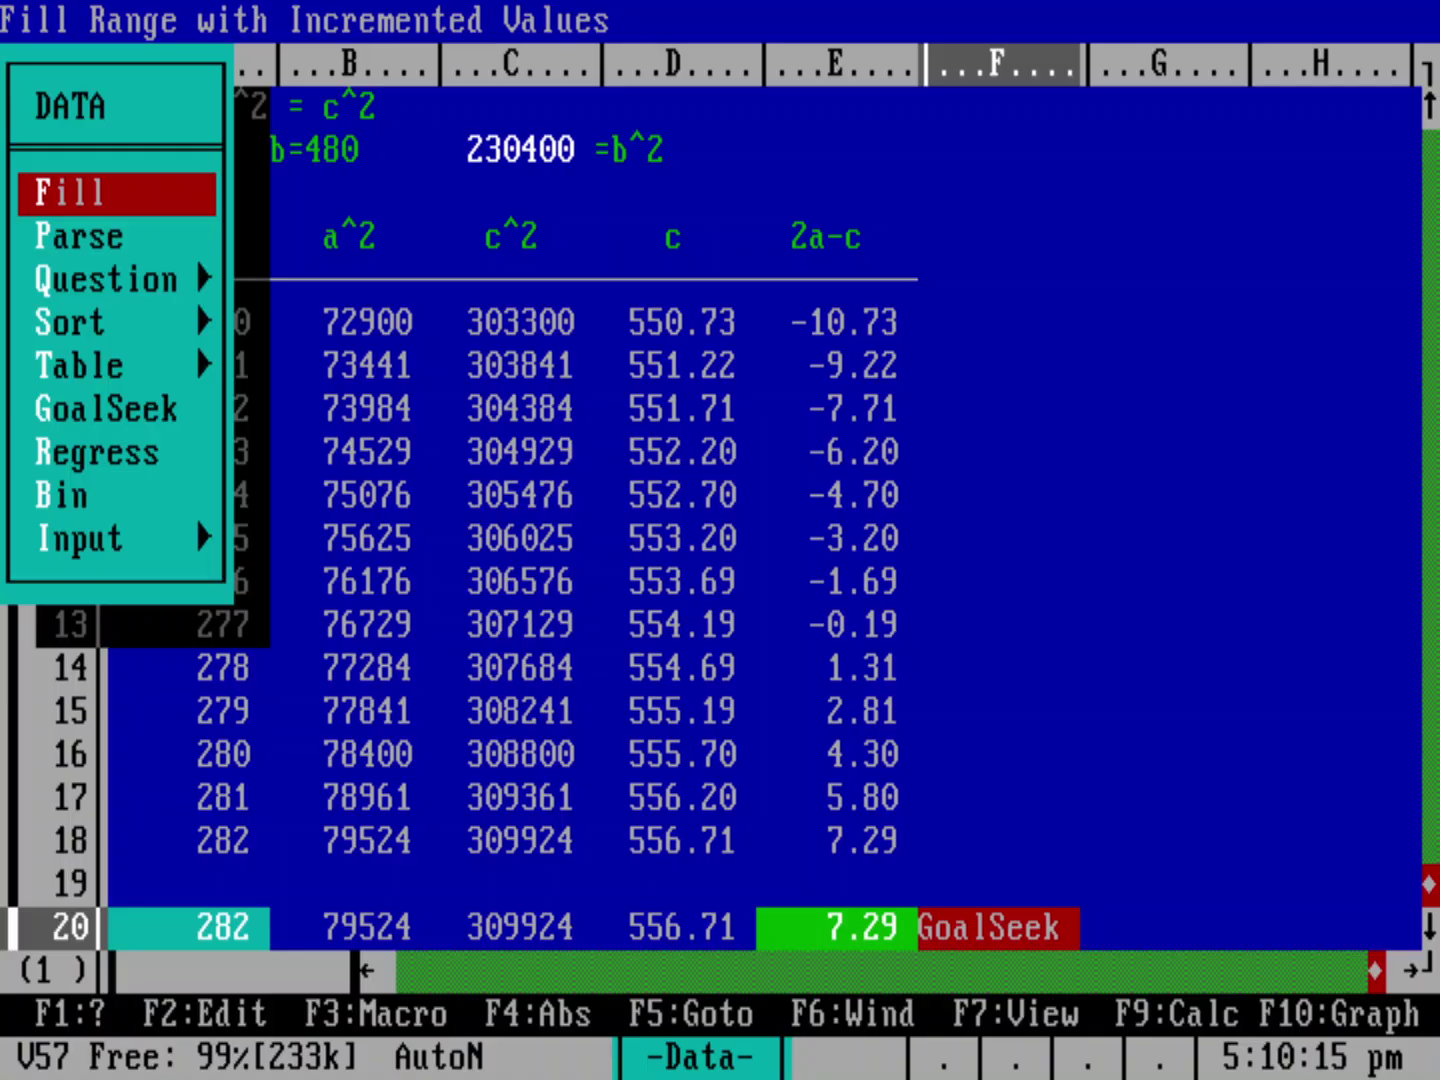
{"action": "key", "text": "Down"}
{"action": "key", "text": "Down"}
{"action": "key", "text": "Down"}
{"action": "key", "text": "Down"}
{"action": "key", "text": "Down"}
{"action": "key", "text": "Return"}
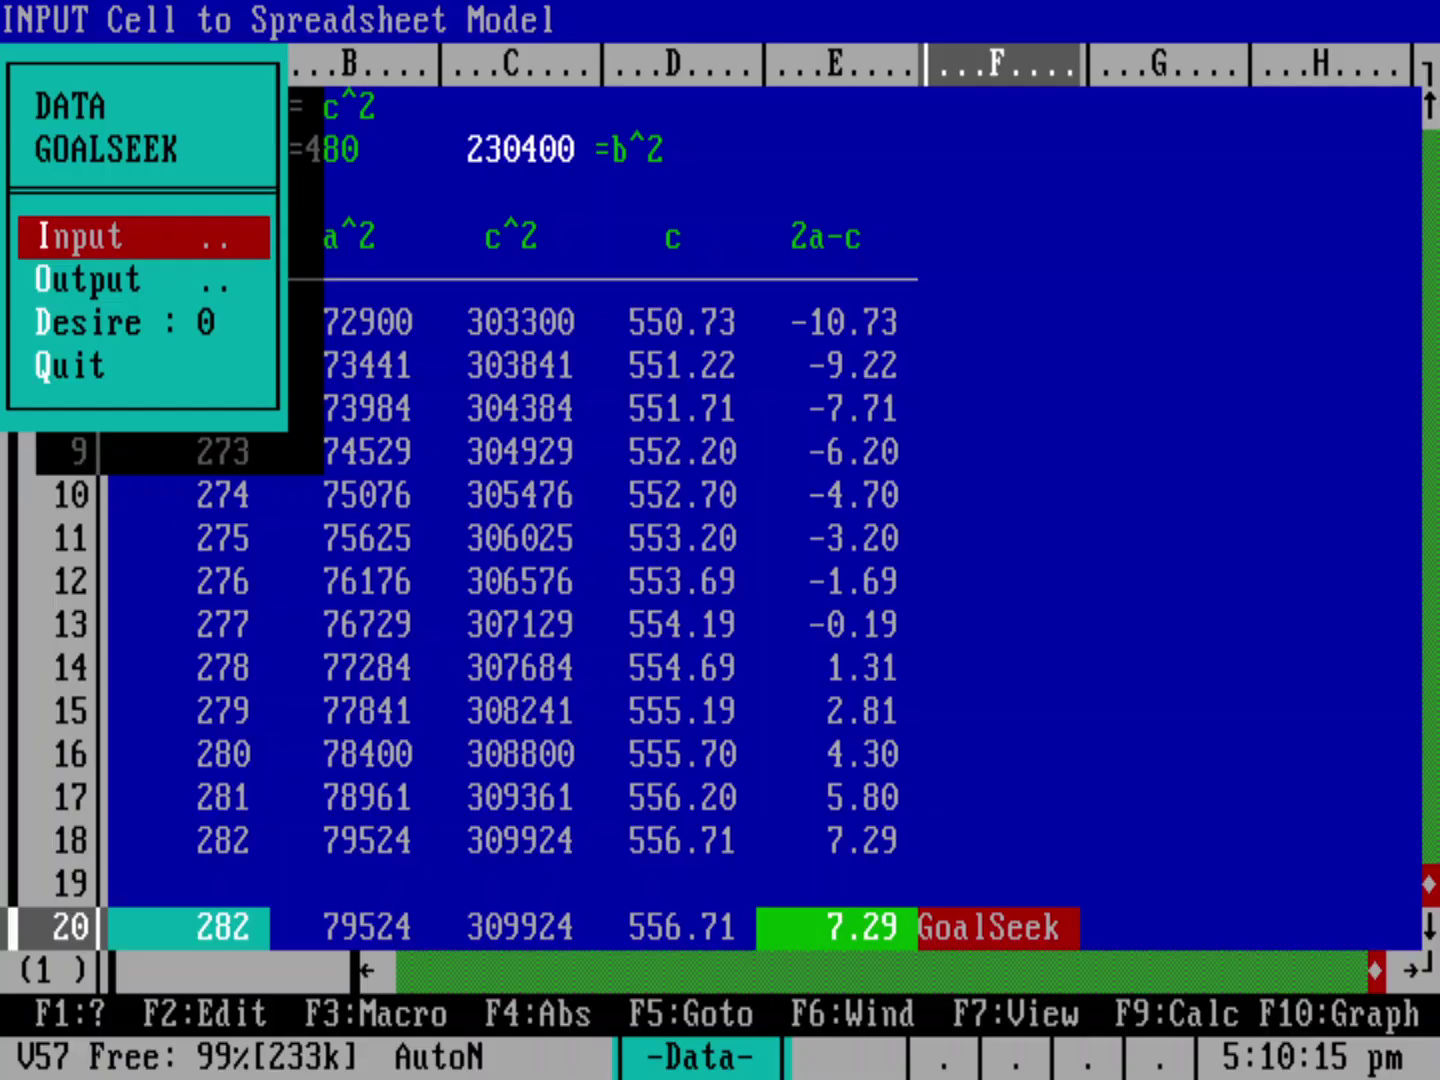
{"action": "key", "text": "Return"}
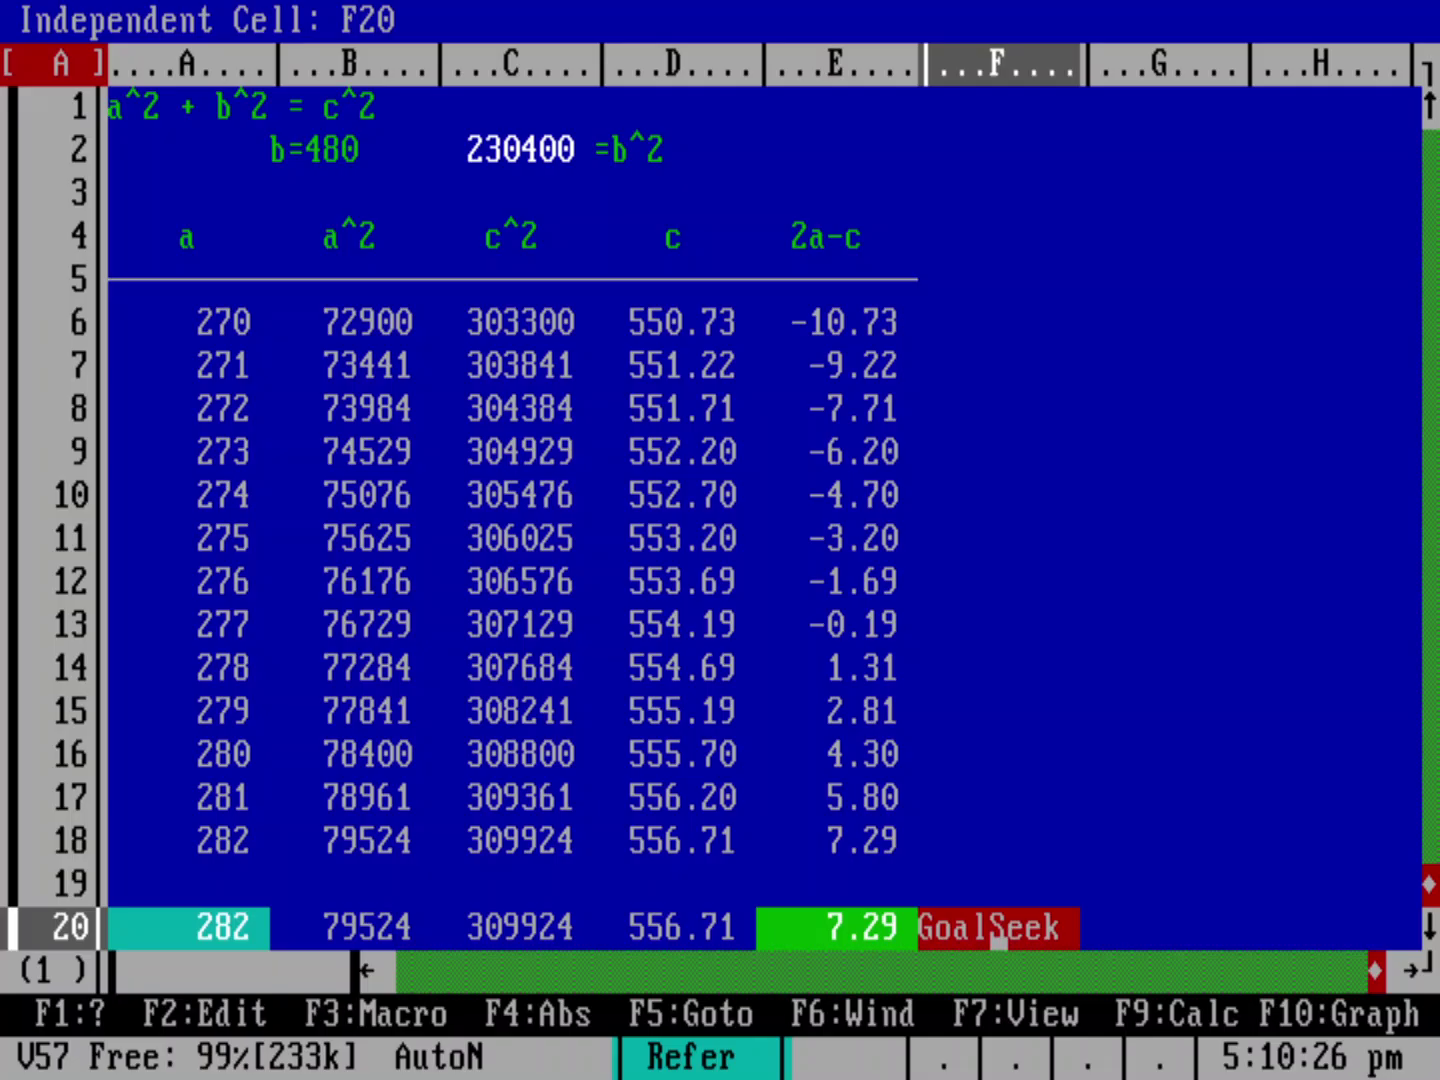
{"action": "key", "text": "Left"}
{"action": "key", "text": "Left"}
{"action": "key", "text": "Left"}
{"action": "key", "text": "Left"}
{"action": "key", "text": "Left"}
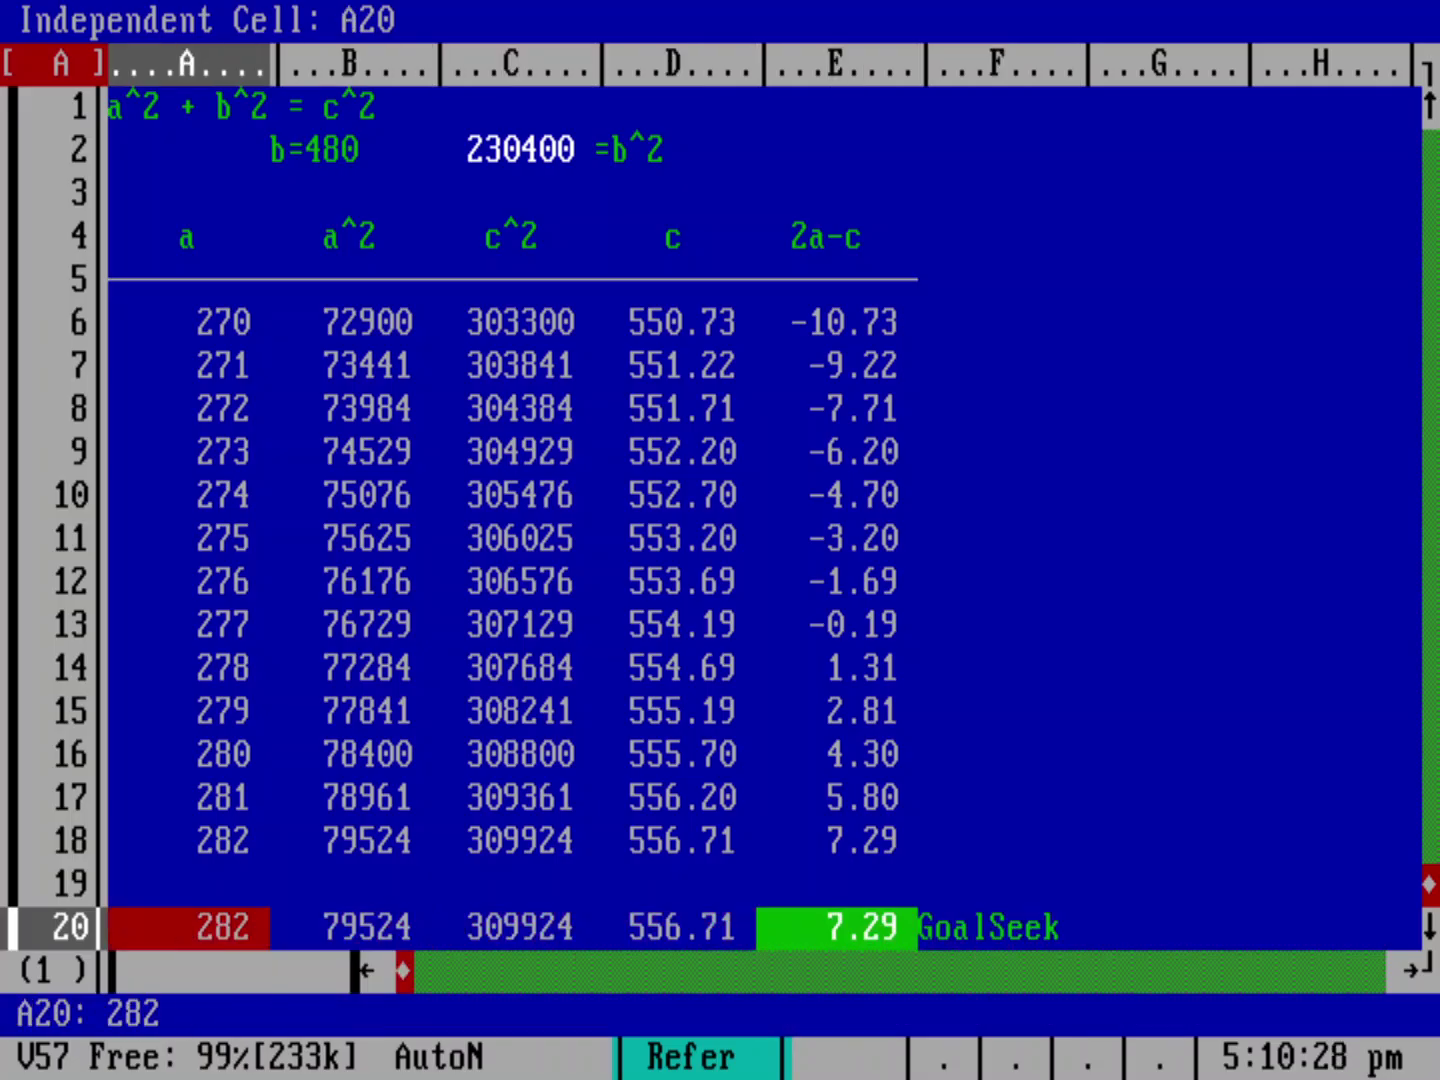
{"action": "key", "text": "Return"}
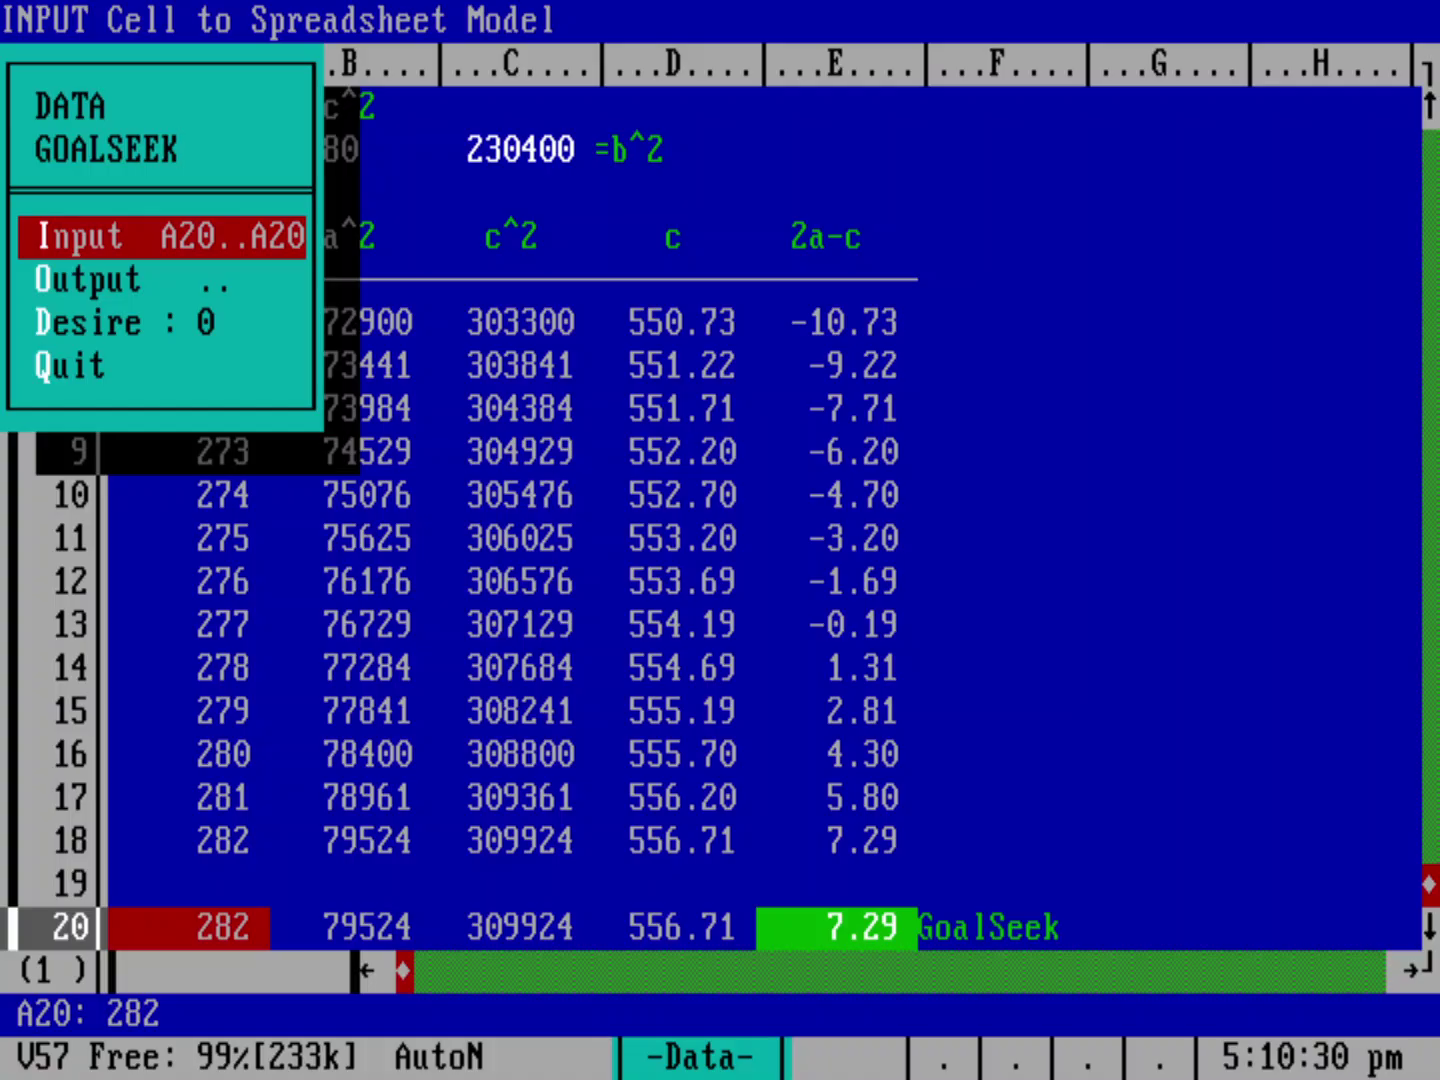
Step: Set E20 as the goal seek output cell with a desired value of 0
{"action": "key", "text": "Down"}
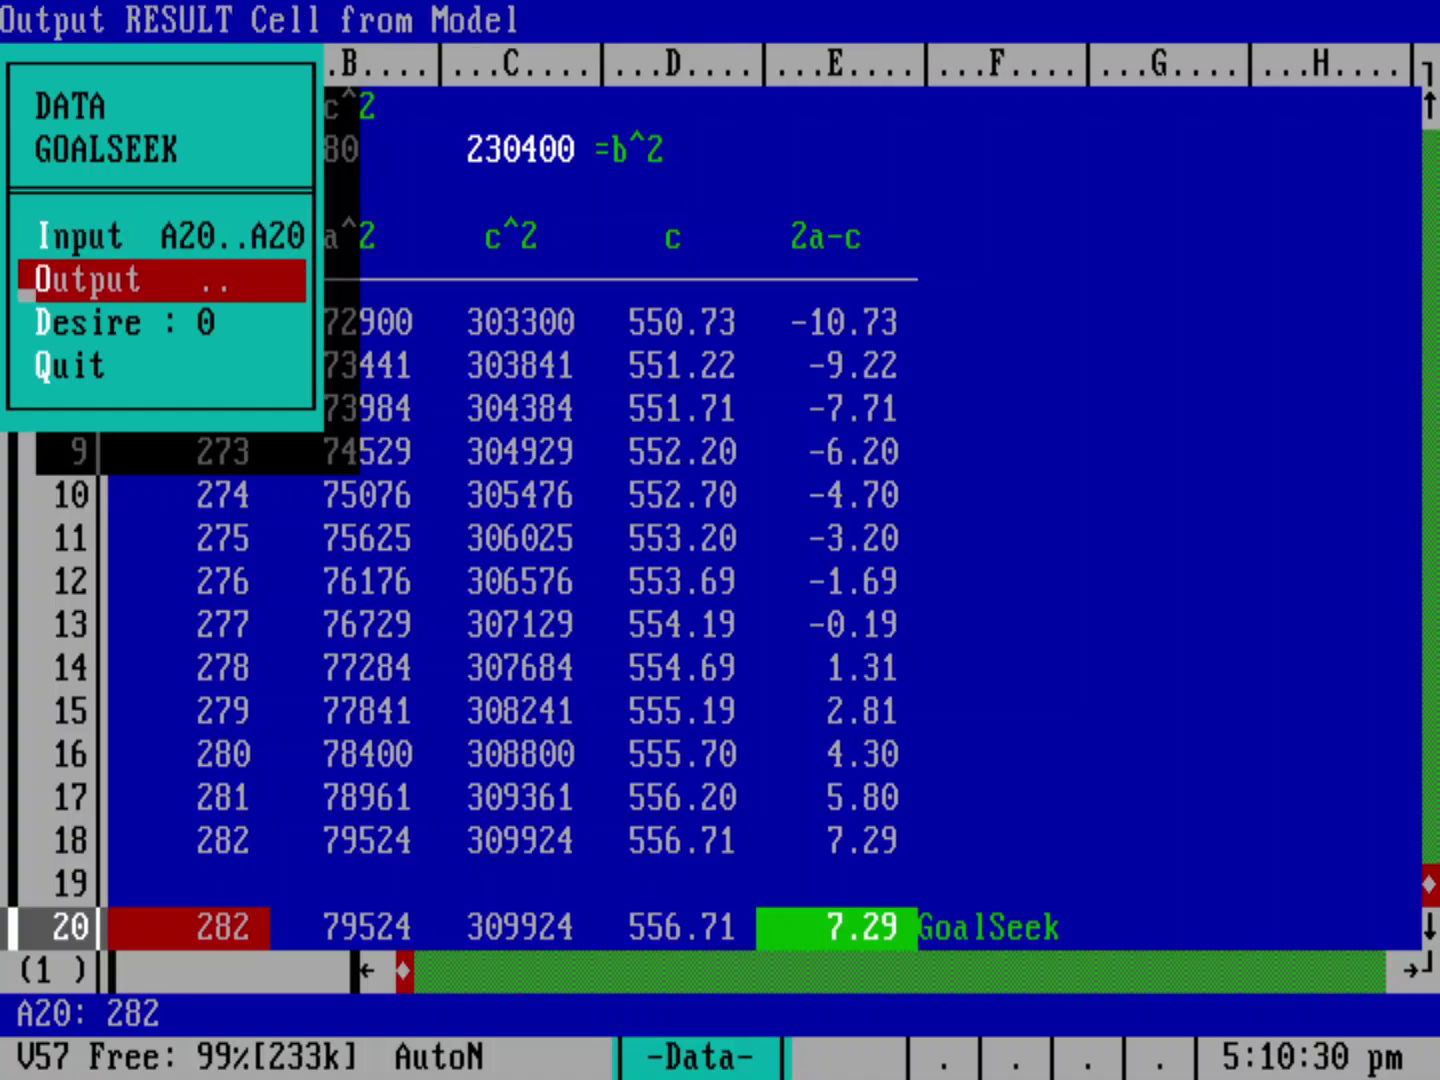
{"action": "key", "text": "Return"}
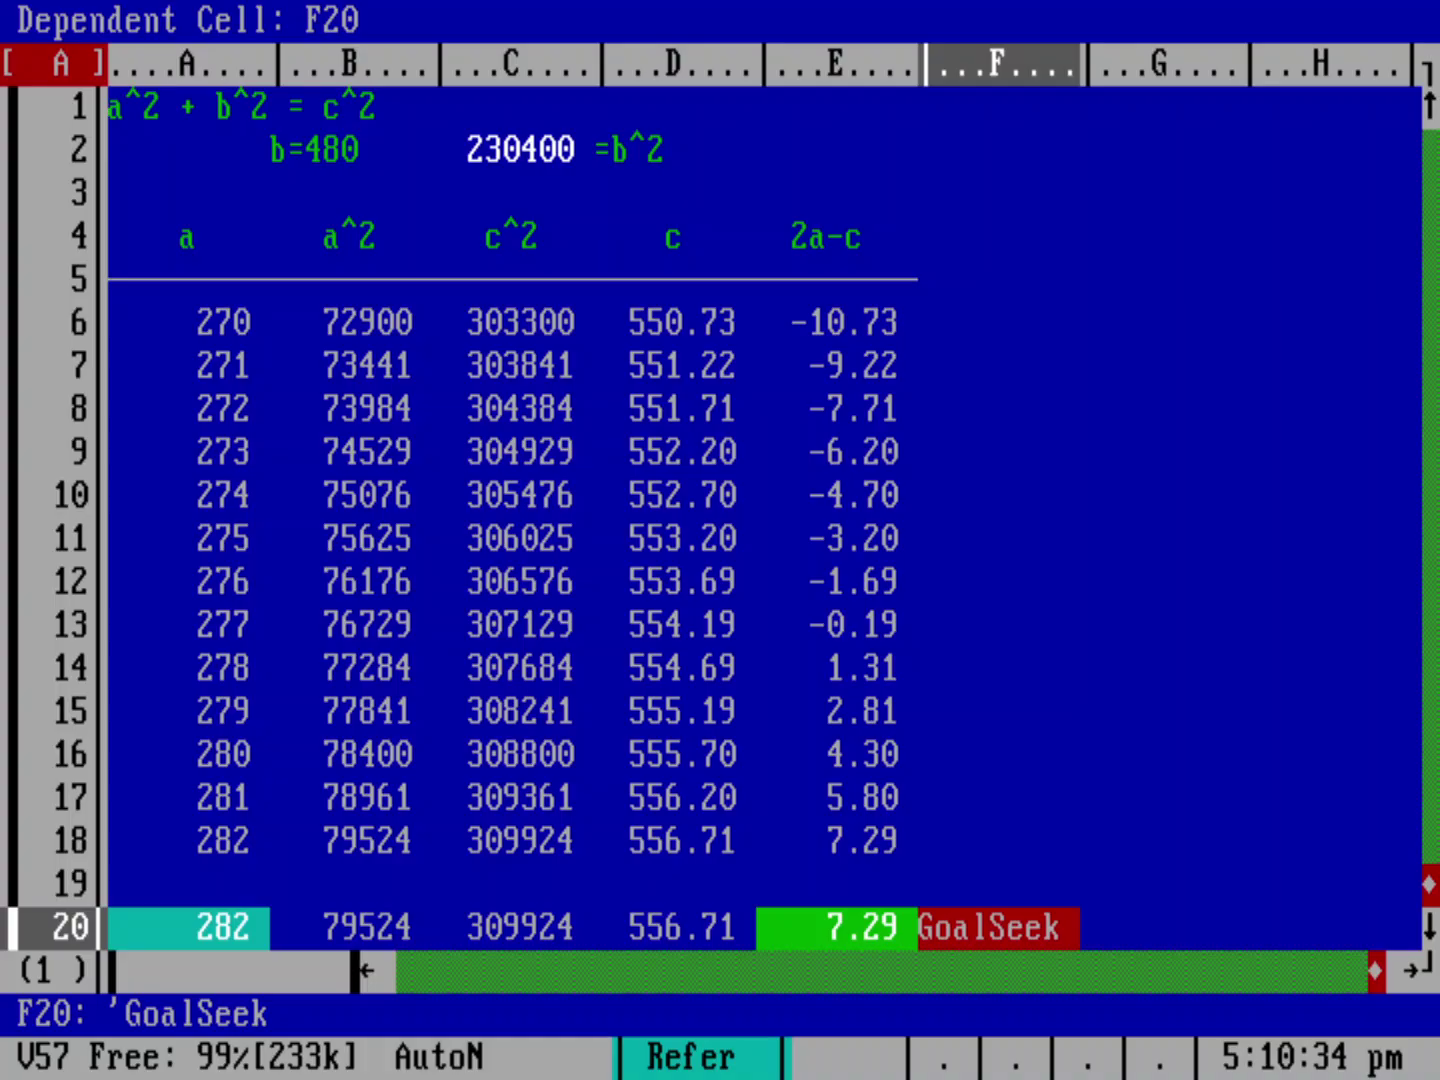
{"action": "key", "text": "Left"}
{"action": "key", "text": "Return"}
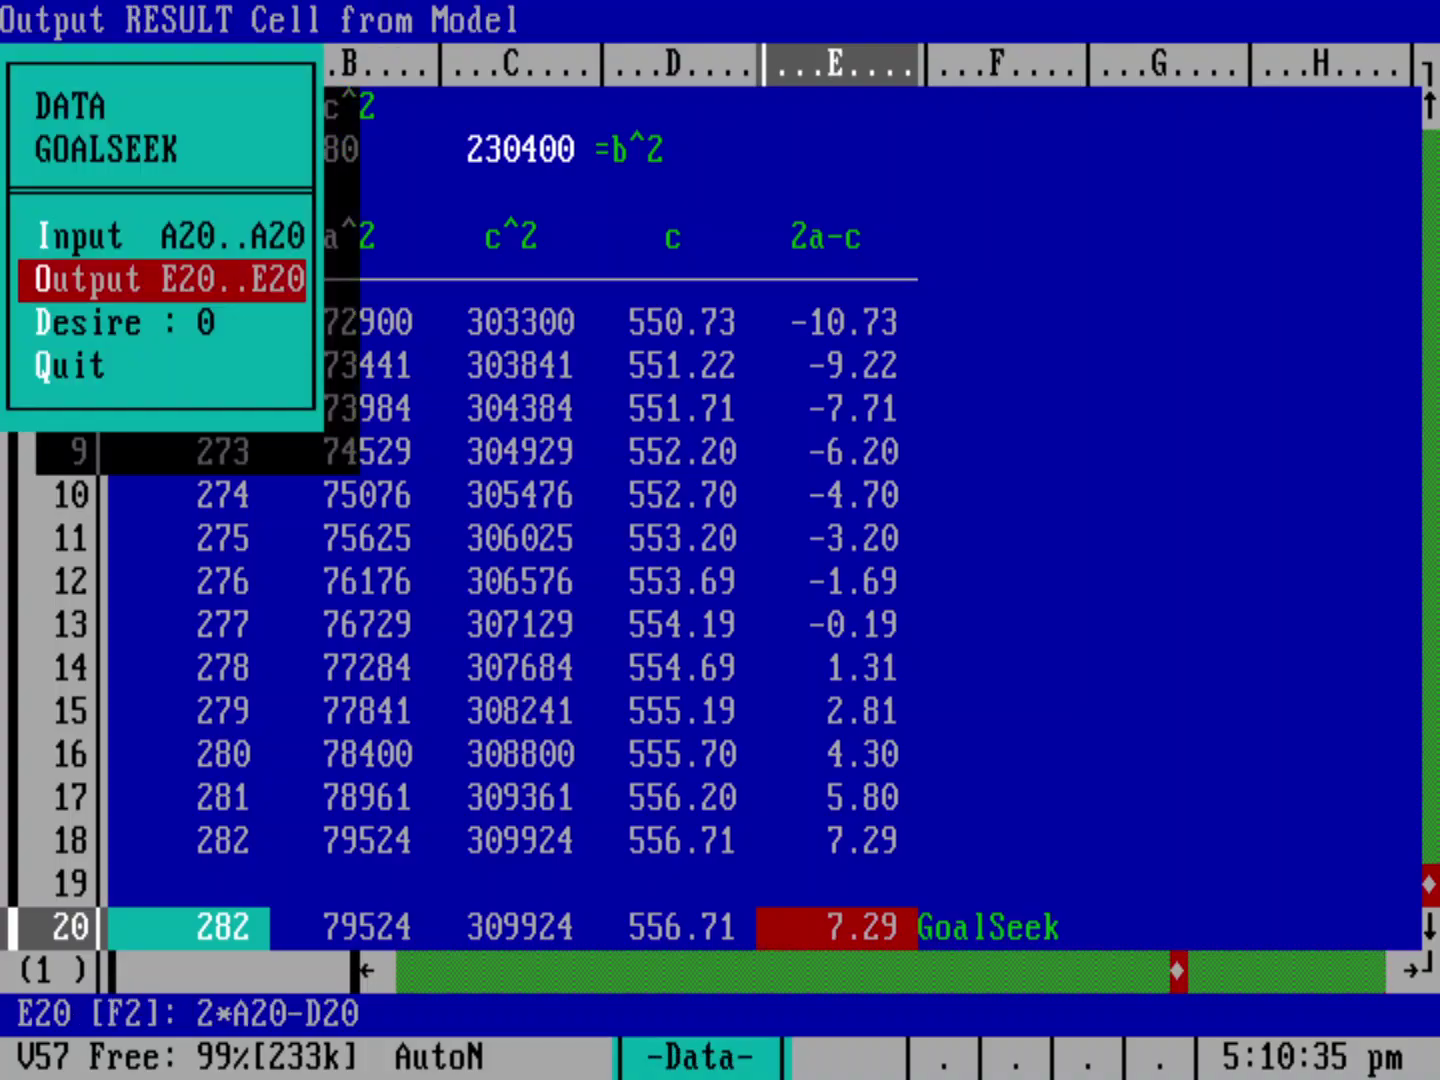
{"action": "key", "text": "Down"}
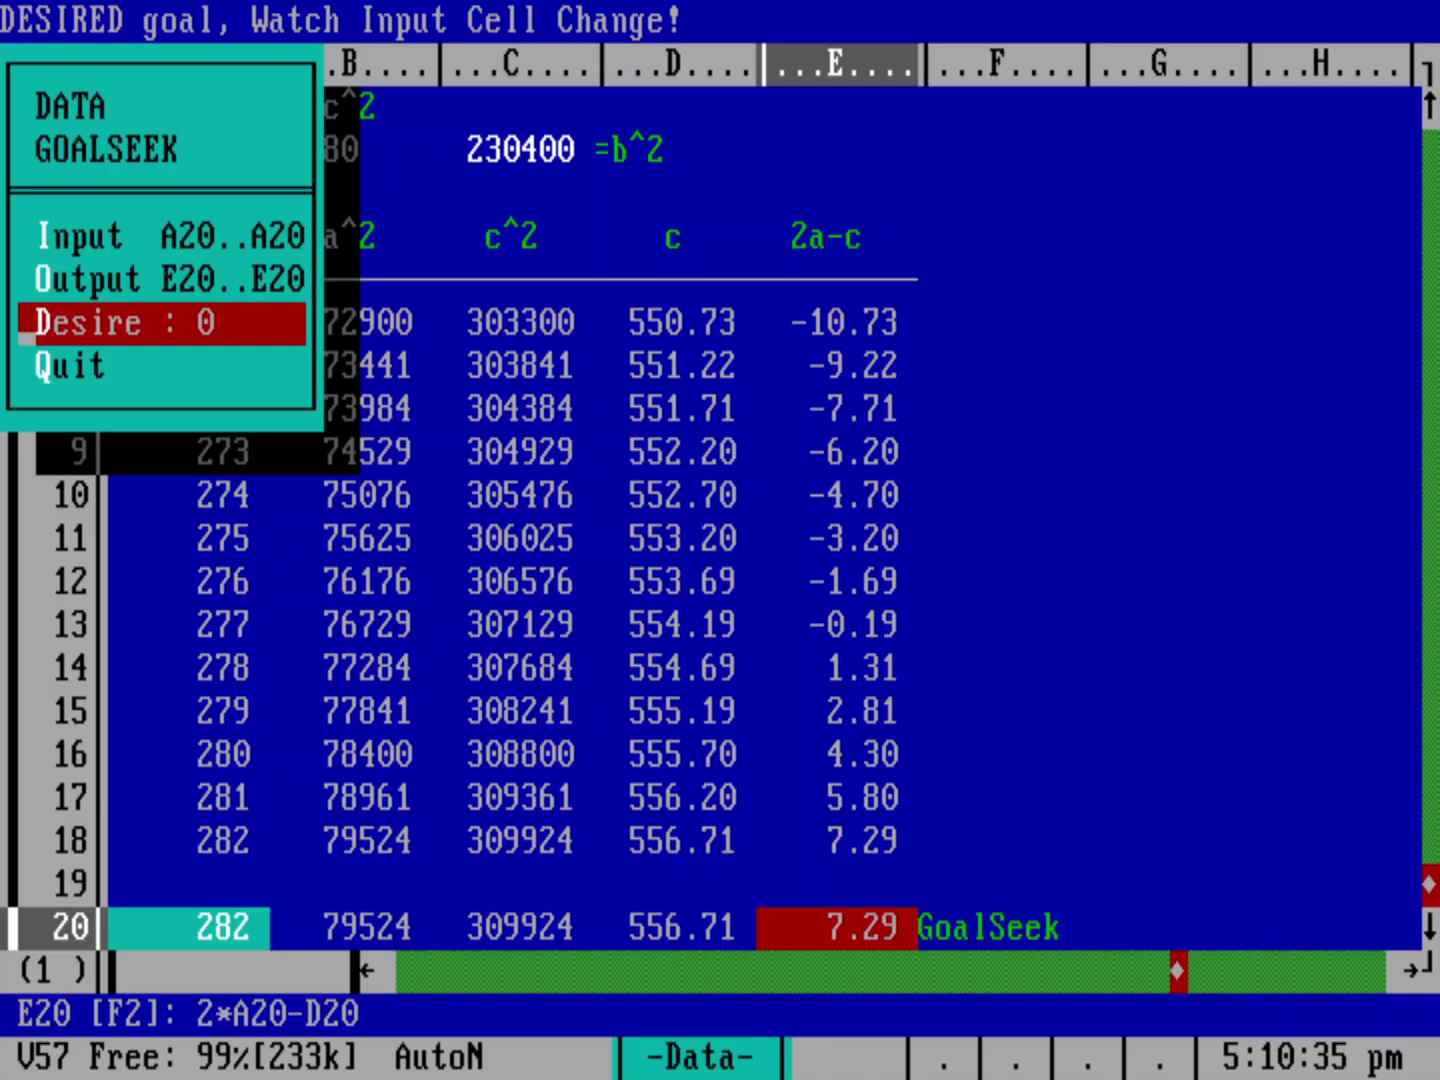
{"action": "key", "text": "Return"}
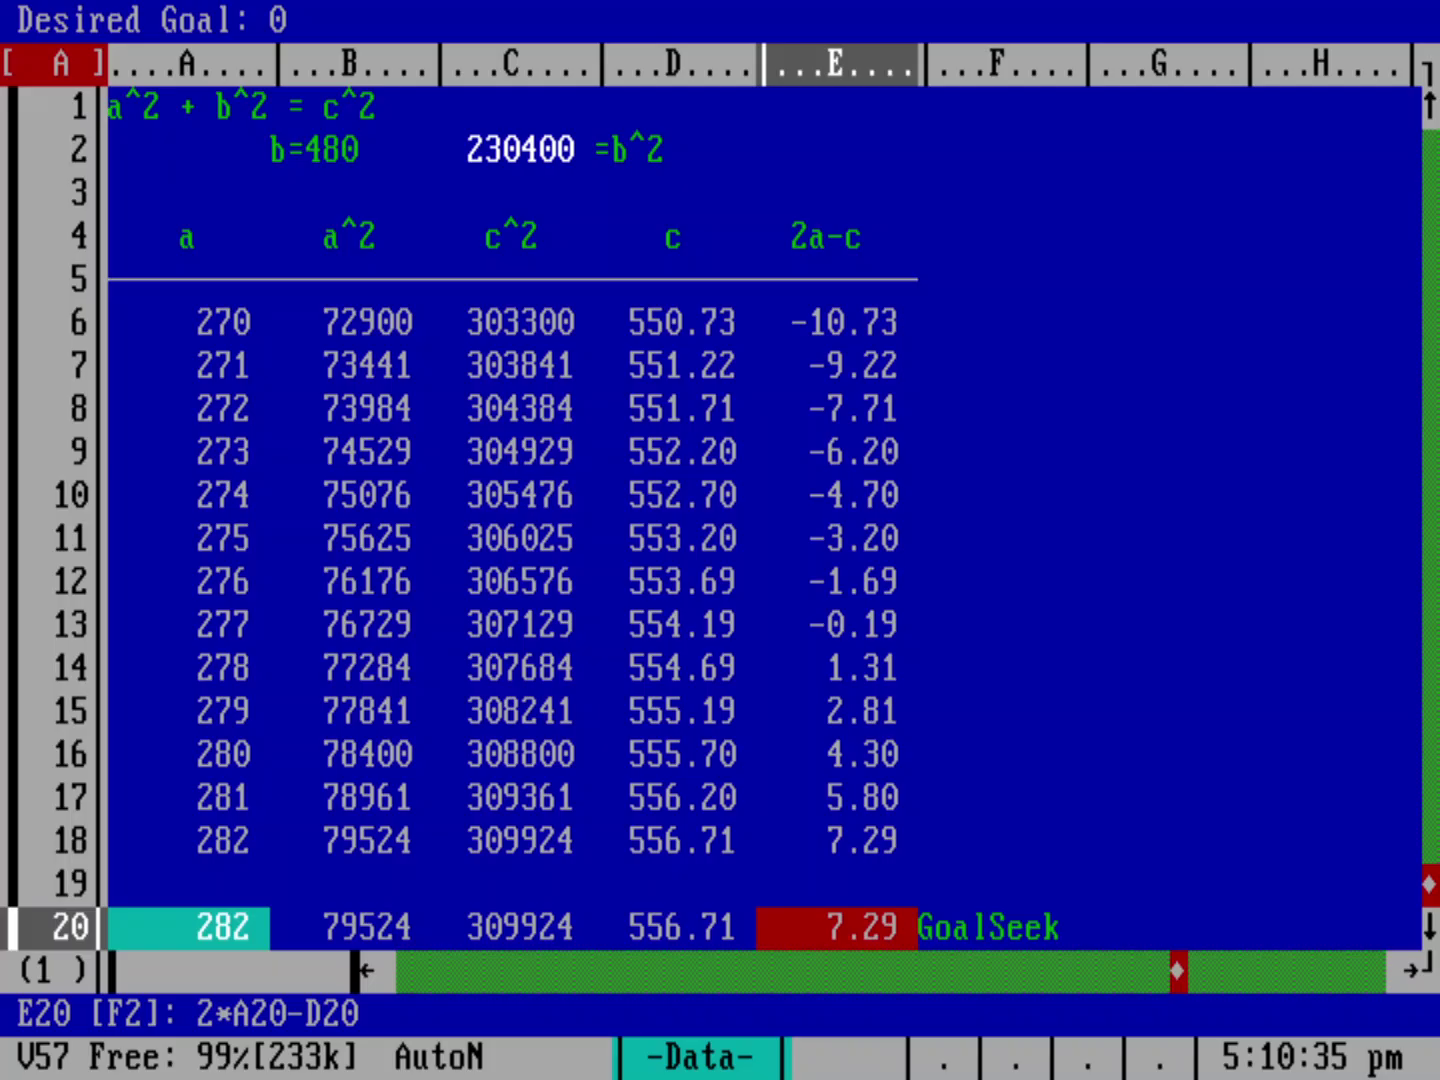
{"action": "key", "text": "Return"}
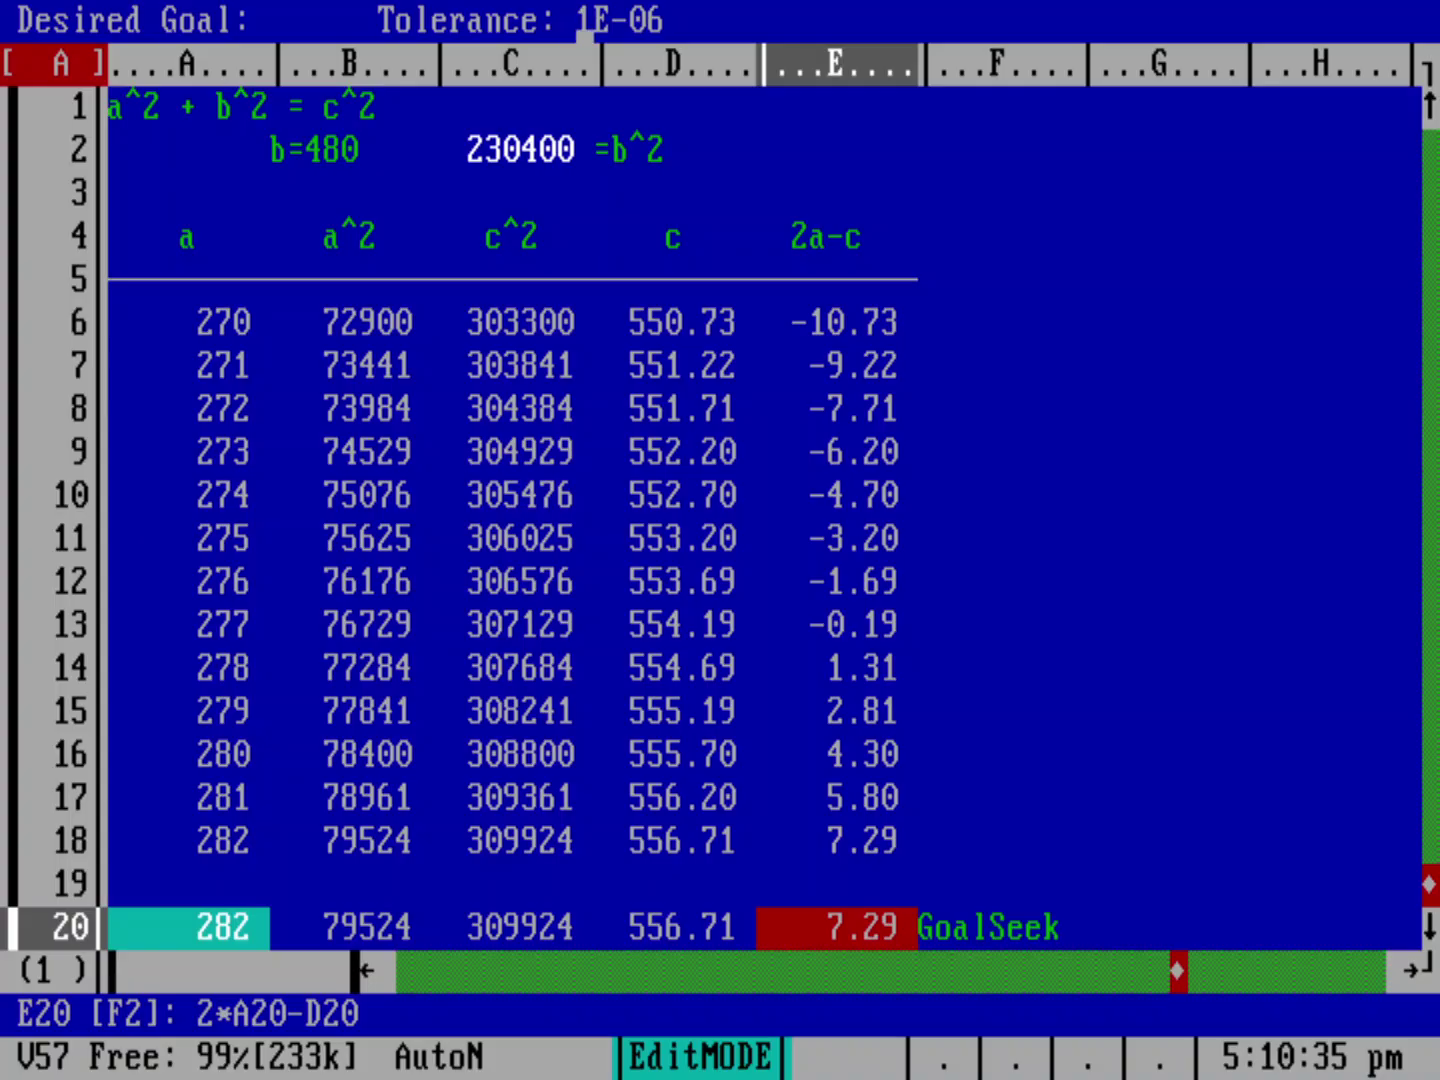
Step: Accept tolerance 1E-06, run goal seek, and check A20 = 277.128129204 and 2a-c = -0.00
{"action": "key", "text": "Return"}
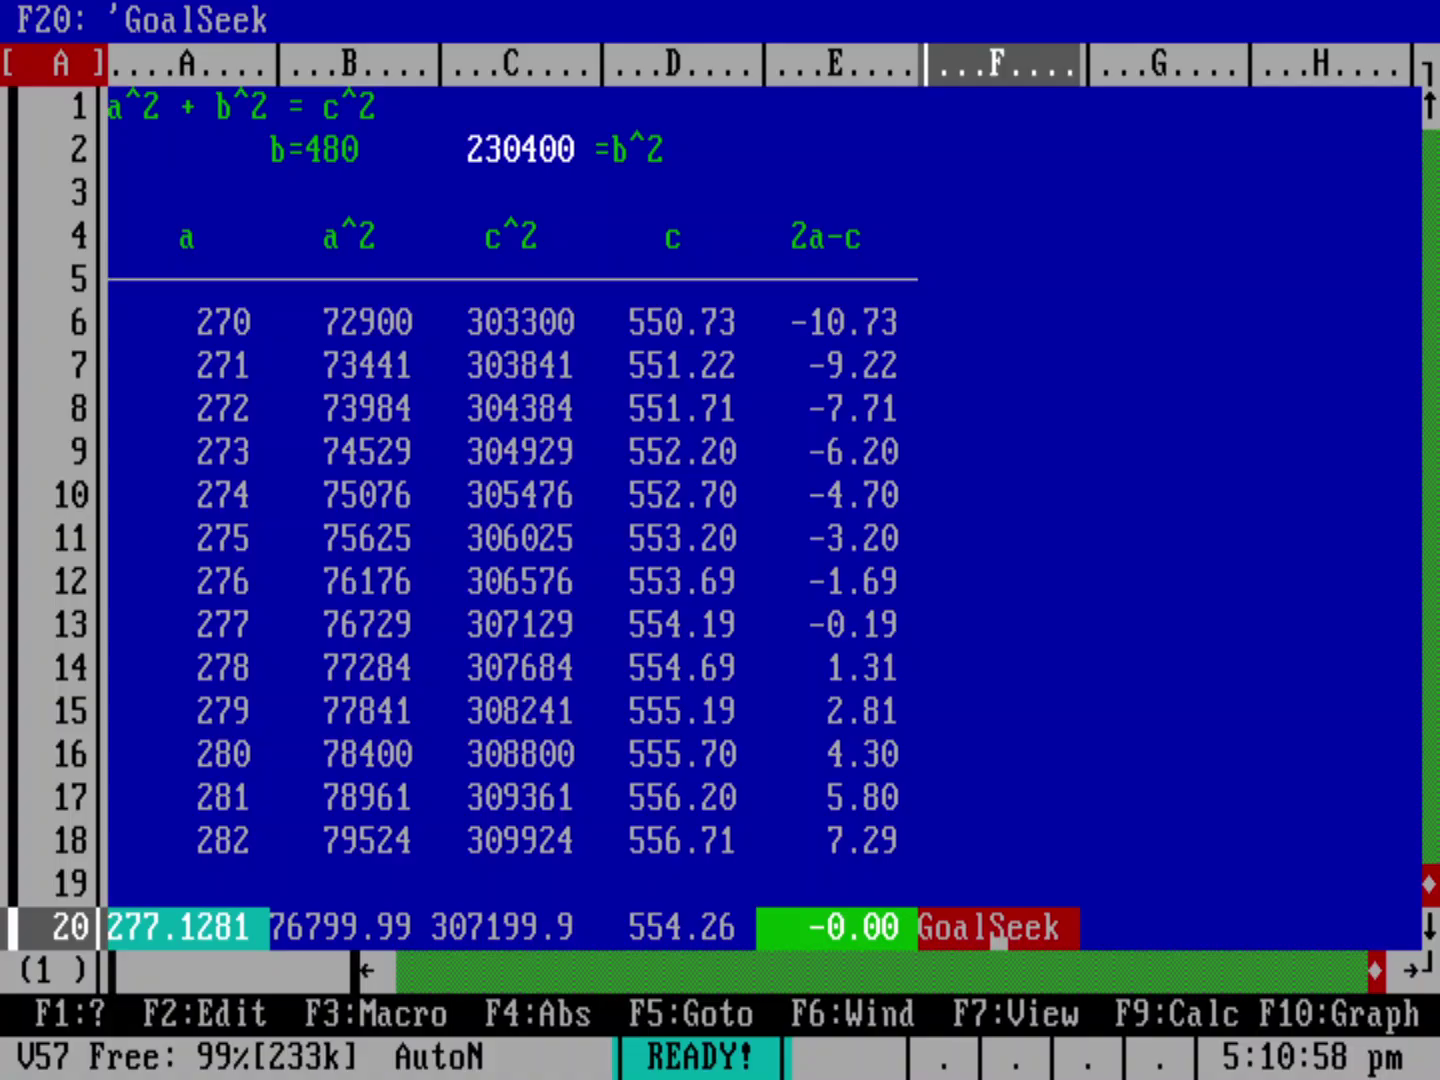
{"action": "key", "text": "Left"}
{"action": "key", "text": "Left"}
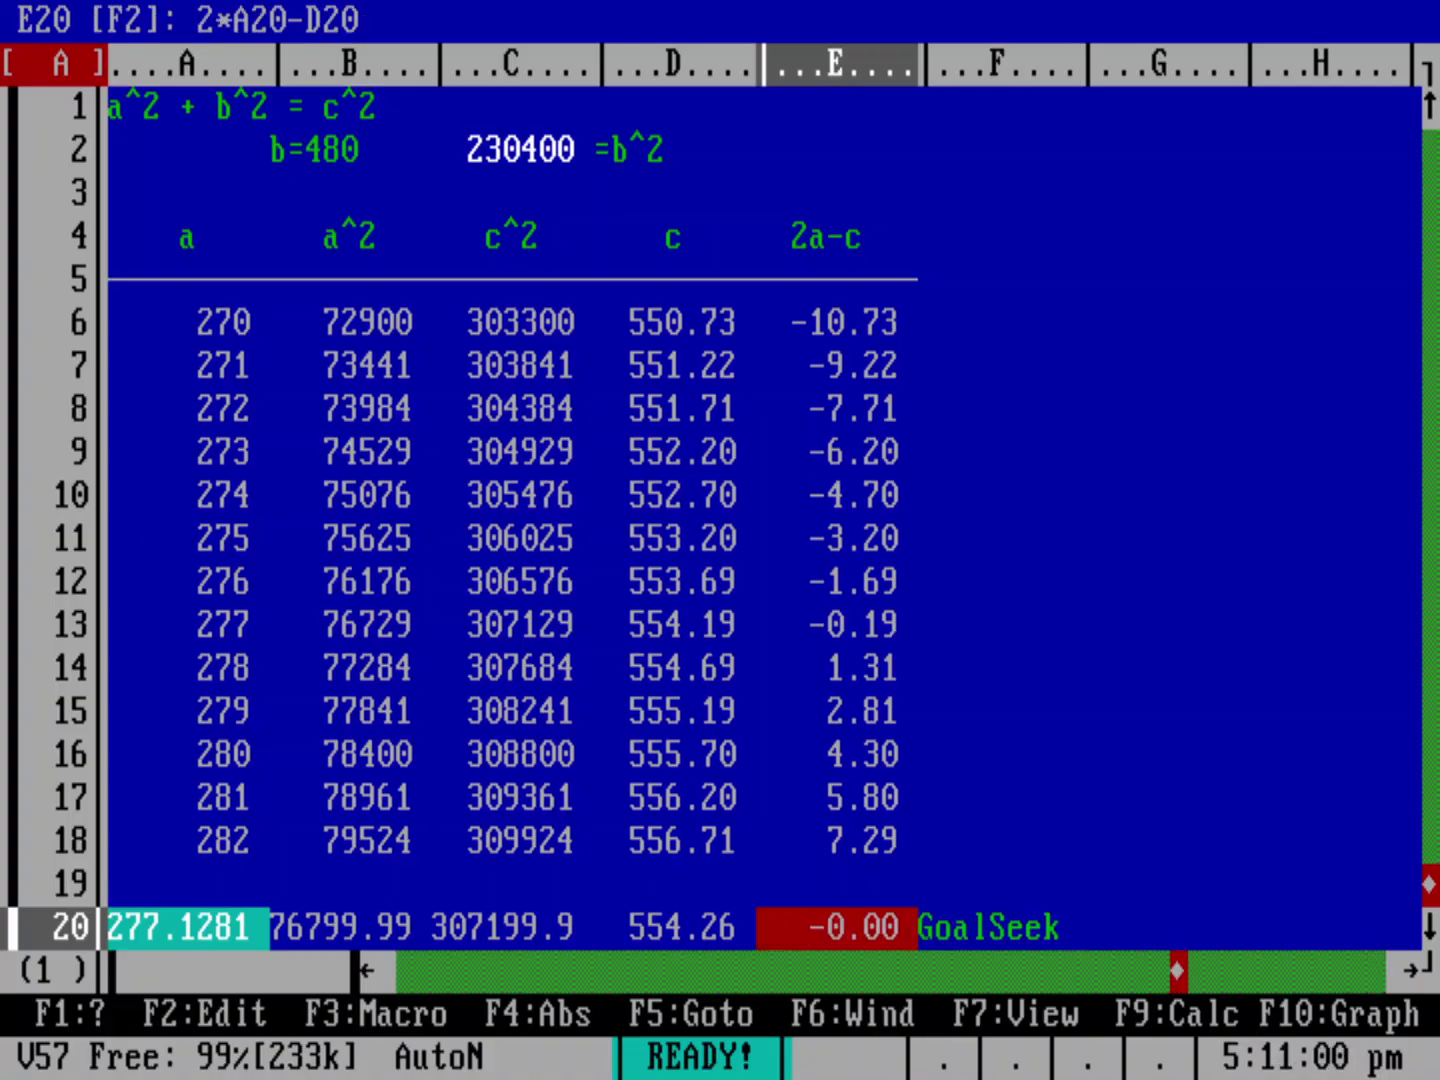
{"action": "key", "text": "Left"}
{"action": "key", "text": "Left"}
{"action": "key", "text": "Left"}
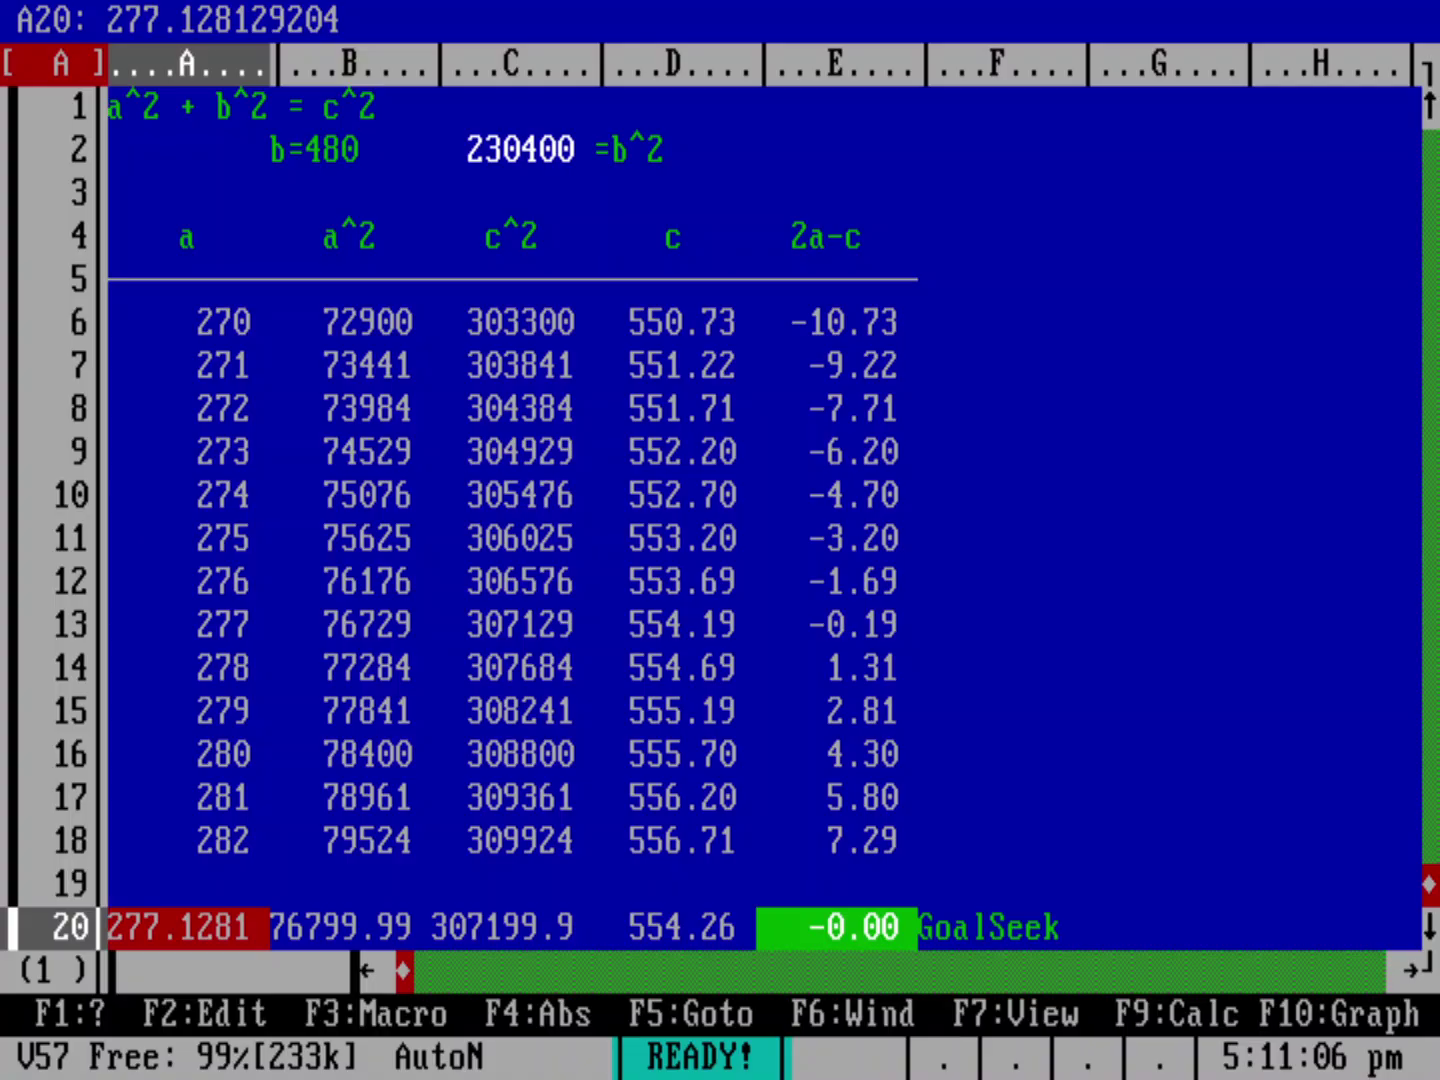
{"action": "key", "text": "Right"}
{"action": "key", "text": "Right"}
{"action": "key", "text": "Right"}
{"action": "key", "text": "Right"}
{"action": "key", "text": "Right"}
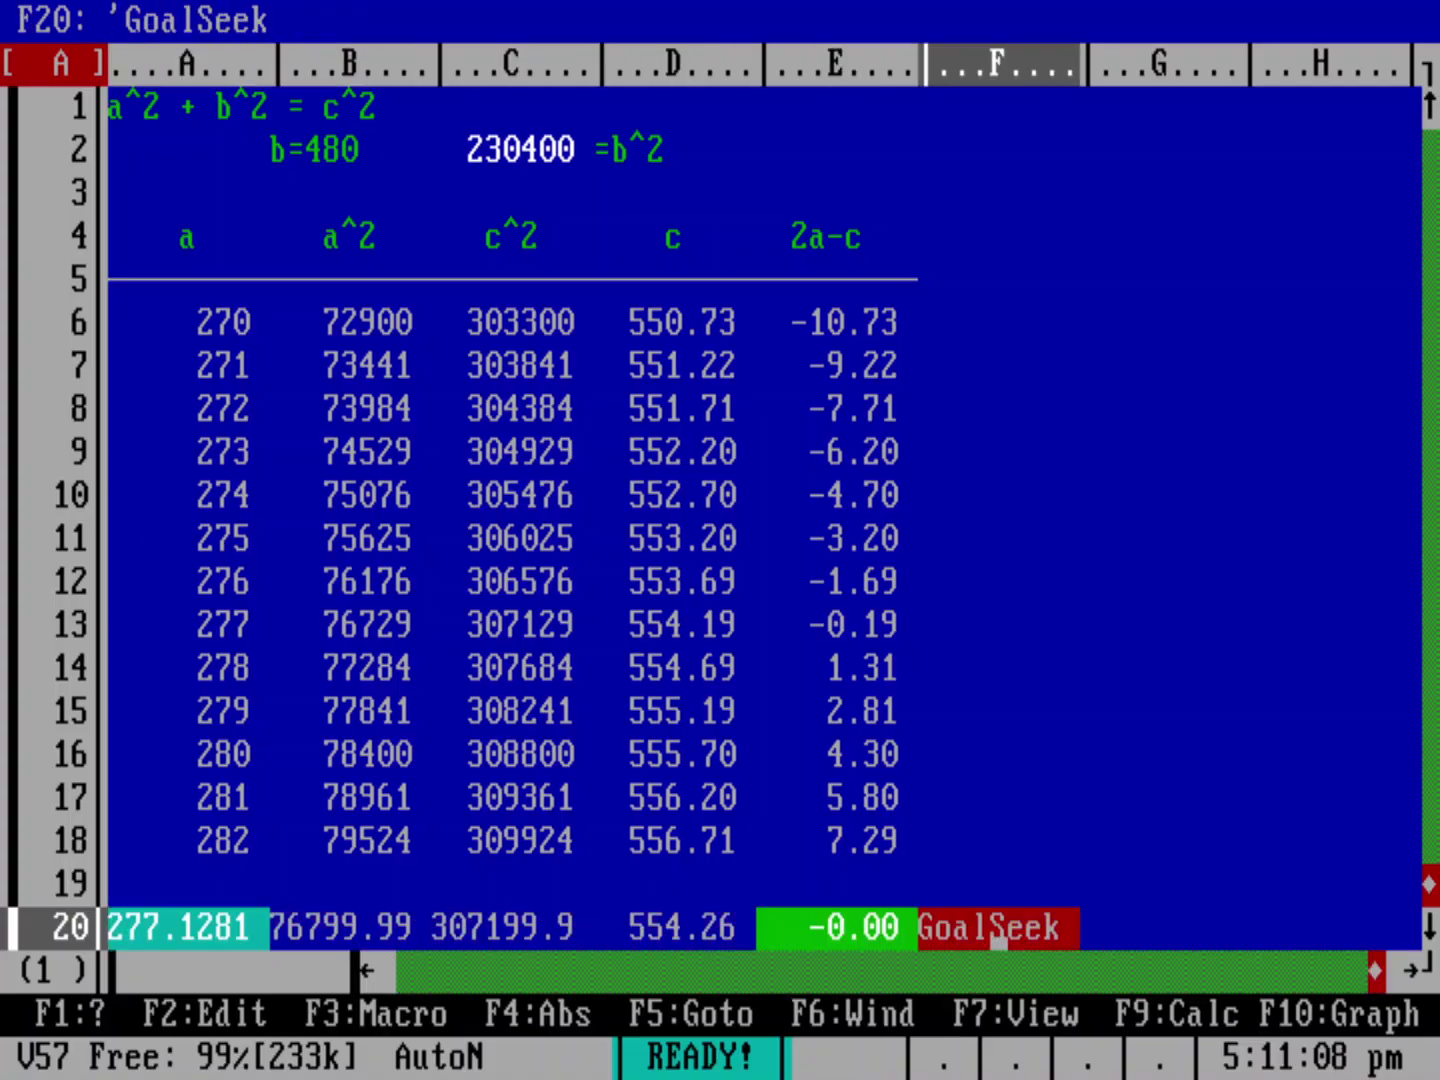